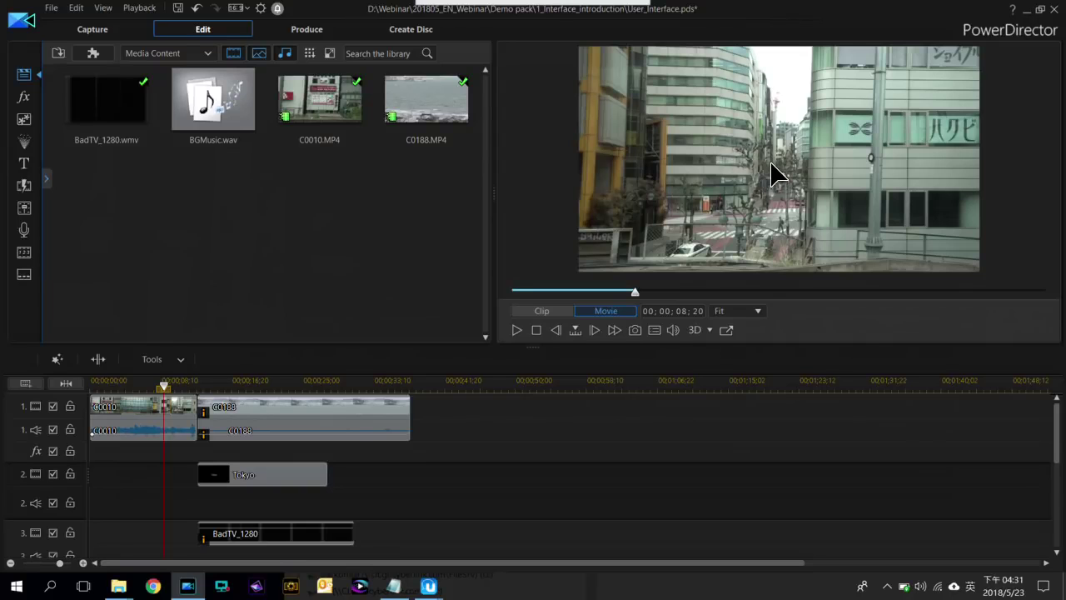
View the movie preview in full screen at 00;00;08;20, and return to the editing workspace
{"action": "double_click", "coordinate": [775, 175]}
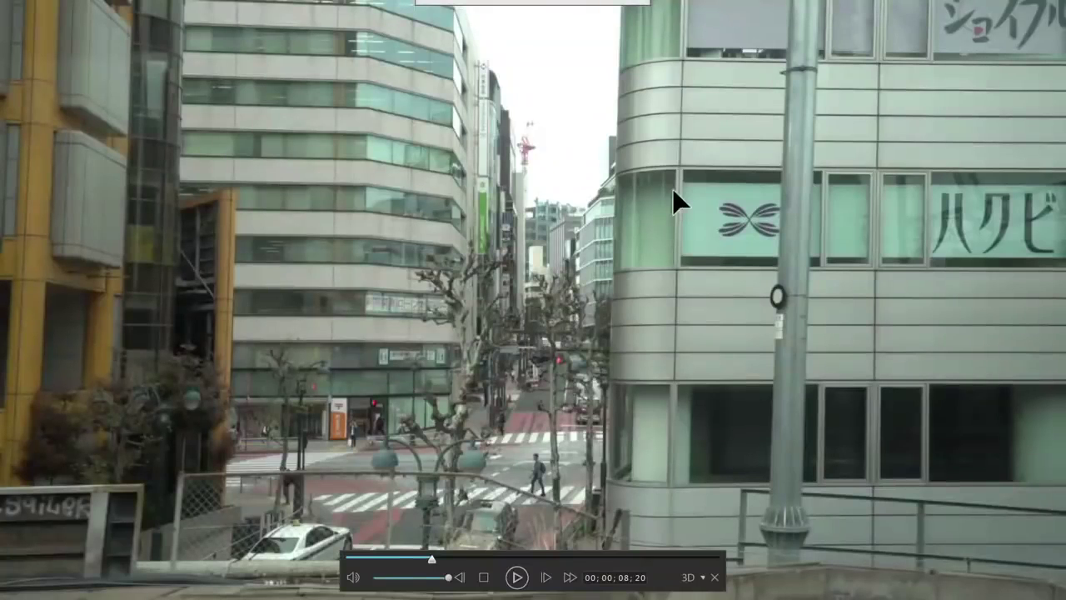
{"action": "double_click", "coordinate": [577, 167]}
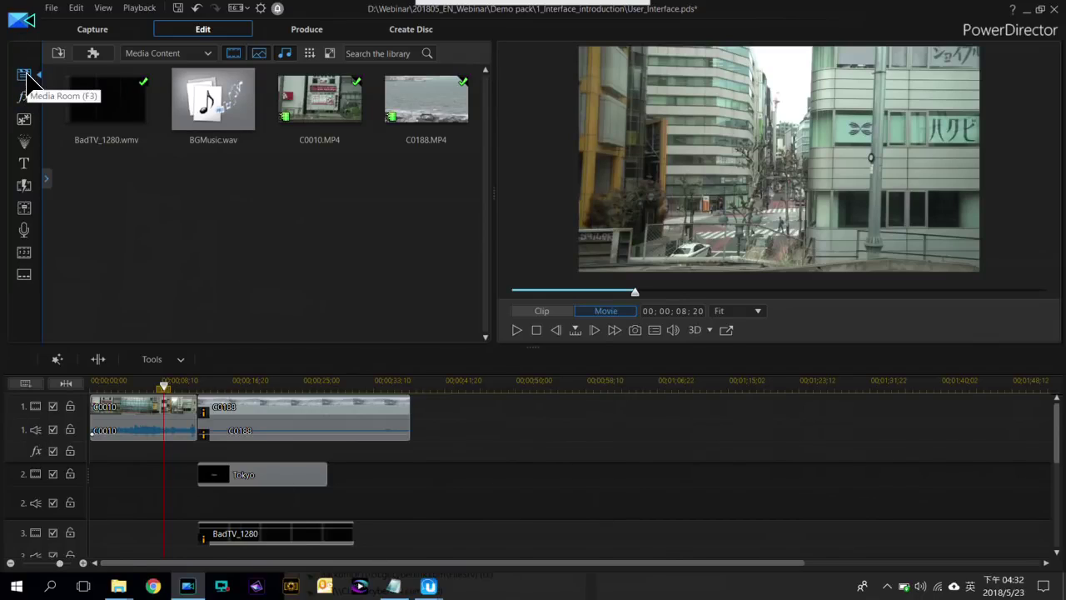
Check the media import options, and import C0005_0.mp4 from the 3_Mask_designer folder into the media library
{"action": "left_click", "coordinate": [52, 8]}
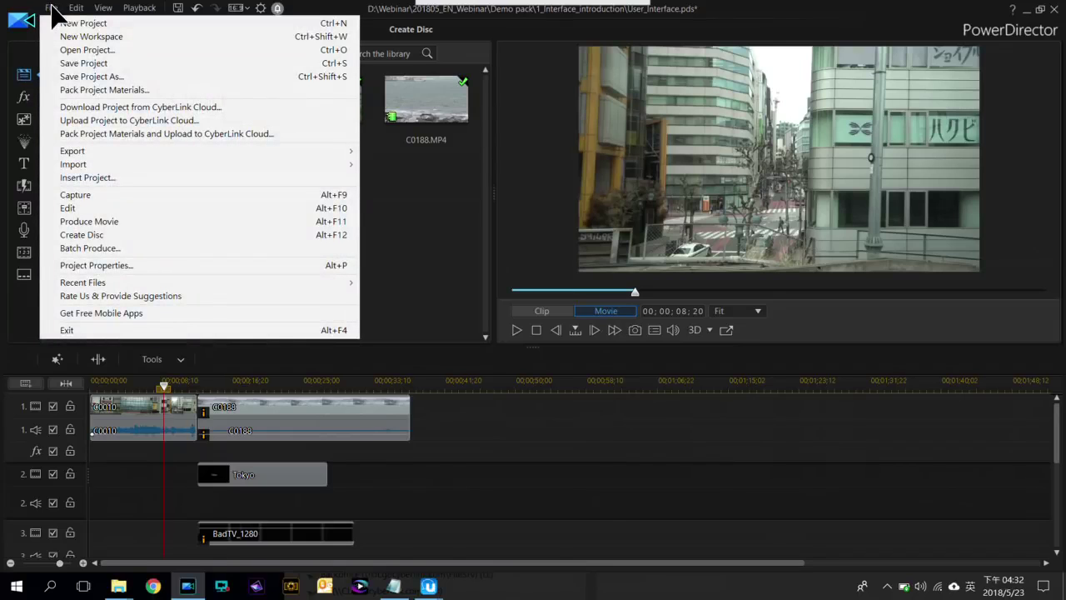
{"action": "mouse_move", "coordinate": [108, 167]}
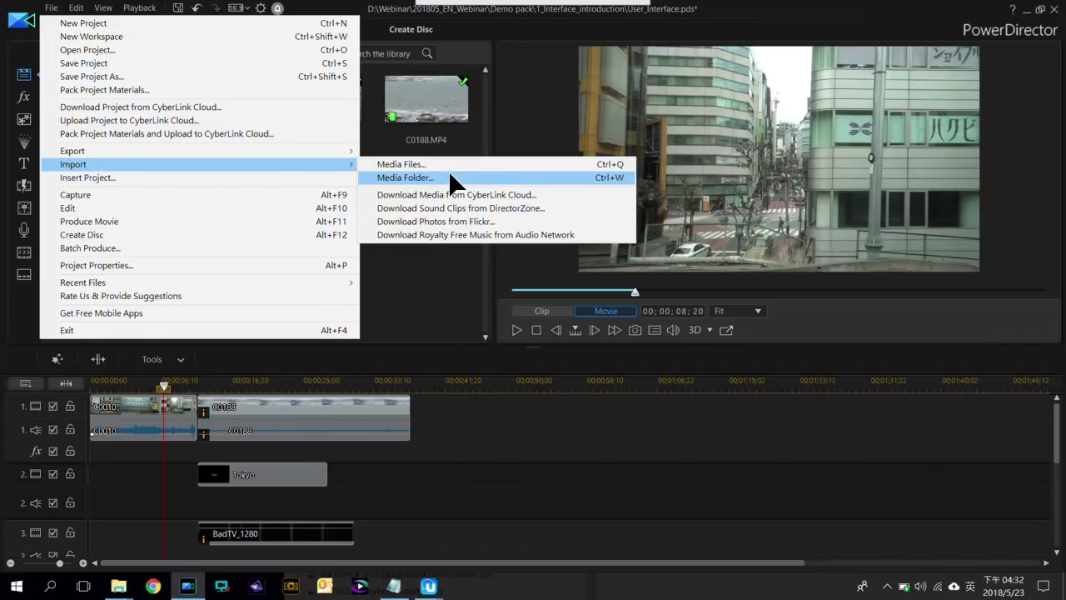
{"action": "left_click", "coordinate": [420, 265]}
{"action": "mouse_move", "coordinate": [118, 587]}
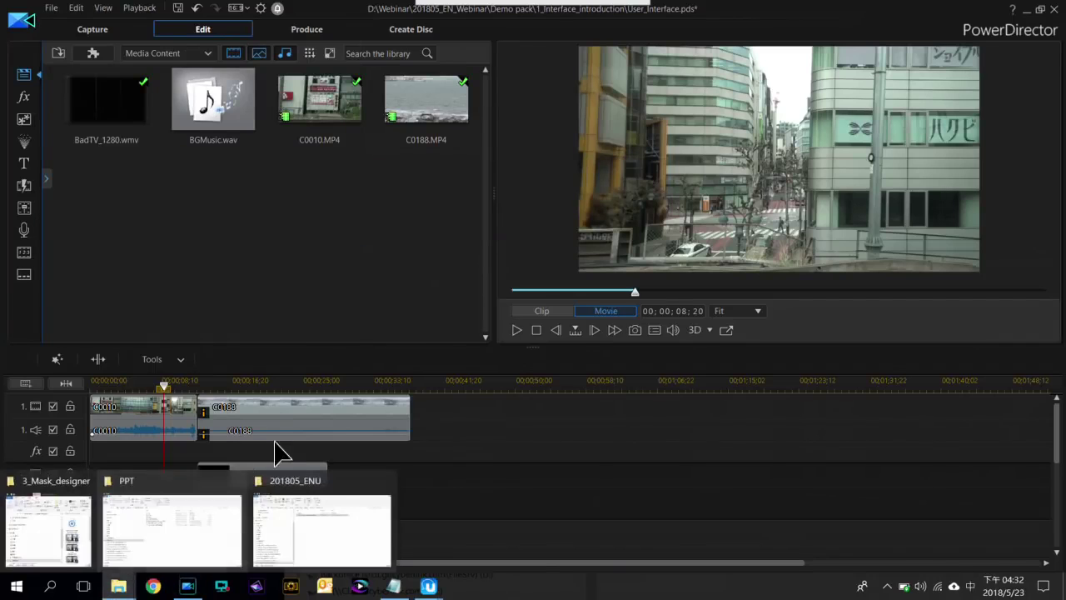
{"action": "left_click", "coordinate": [47, 528]}
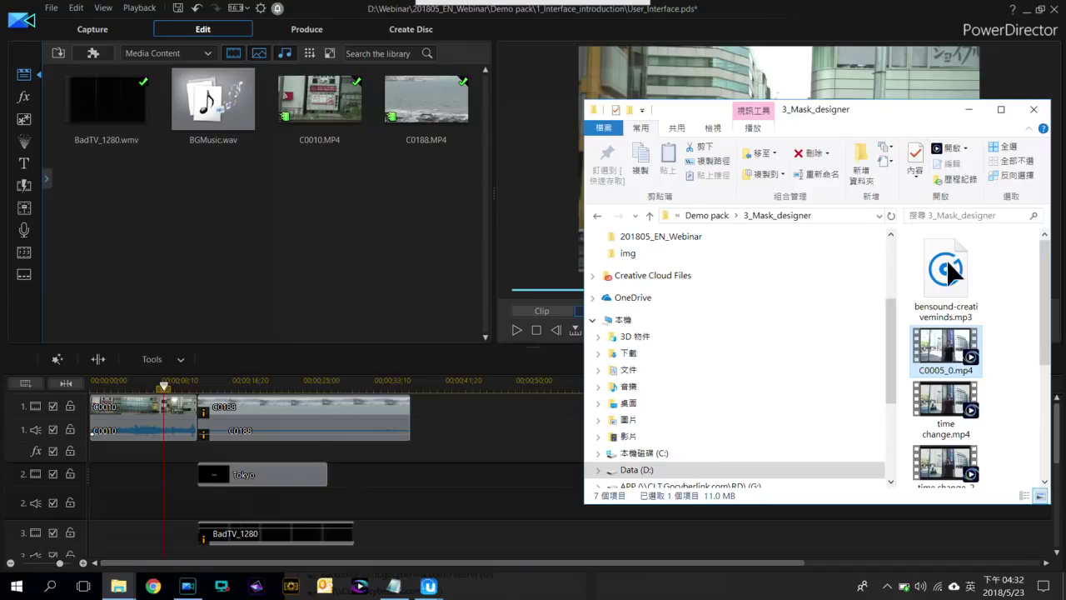
{"action": "left_click_drag", "start_coordinate": [967, 360], "coordinate": [229, 204]}
Apply the Blur video effect to the C0010 clip on track 1, and undo it
{"action": "left_click", "coordinate": [27, 98]}
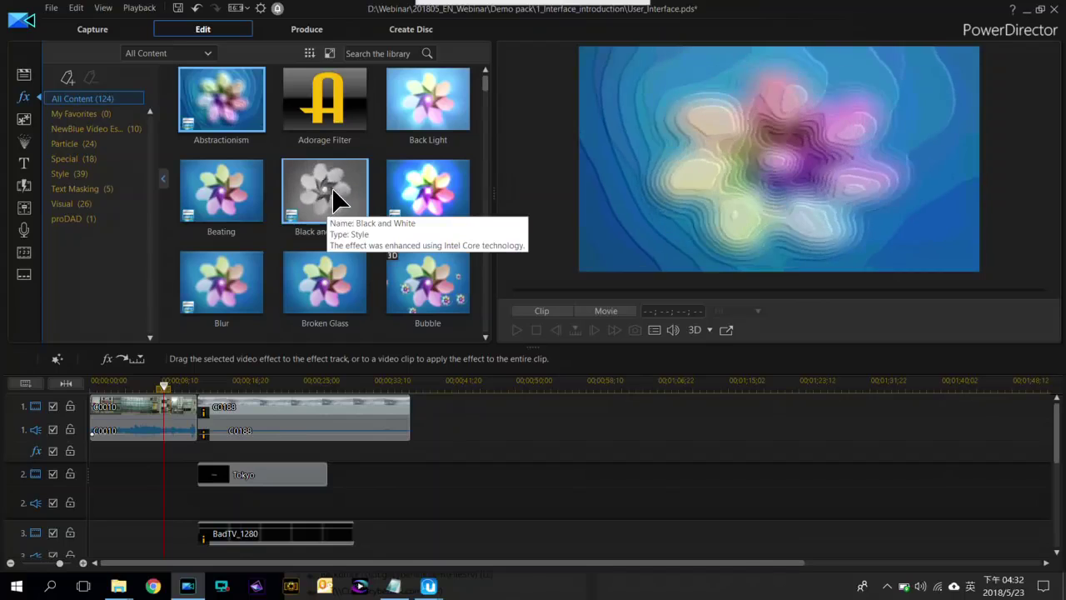
{"action": "scroll", "coordinate": [321, 187], "scroll_direction": "down", "scroll_amount": 2}
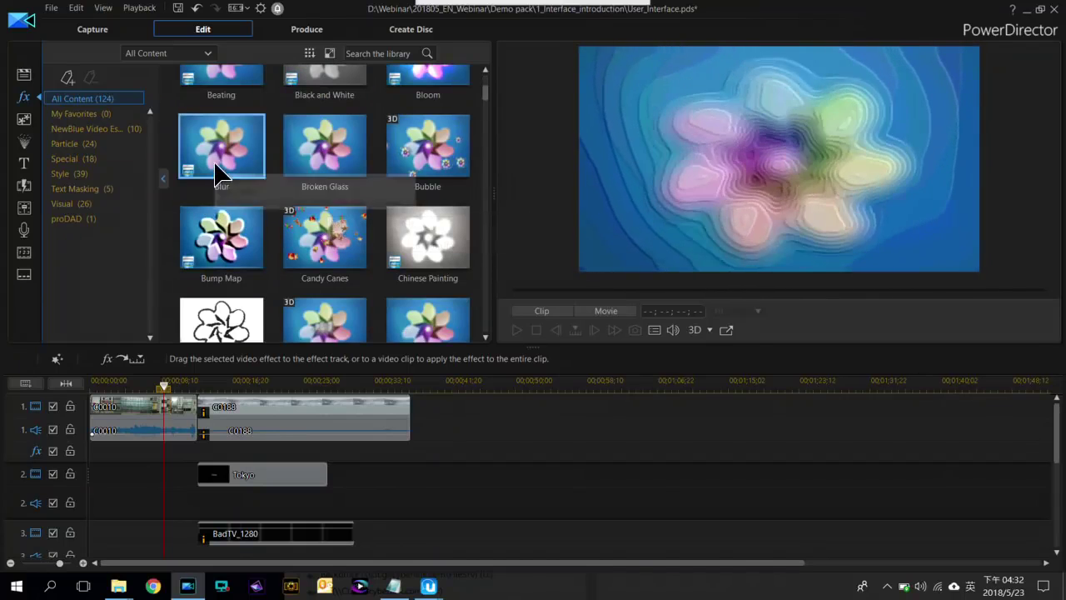
{"action": "mouse_move", "coordinate": [219, 175]}
{"action": "left_mouse_down"}
{"action": "mouse_move", "coordinate": [233, 360]}
{"action": "mouse_move", "coordinate": [207, 391]}
{"action": "left_mouse_up"}
{"action": "left_click_drag", "start_coordinate": [236, 157], "coordinate": [163, 398]}
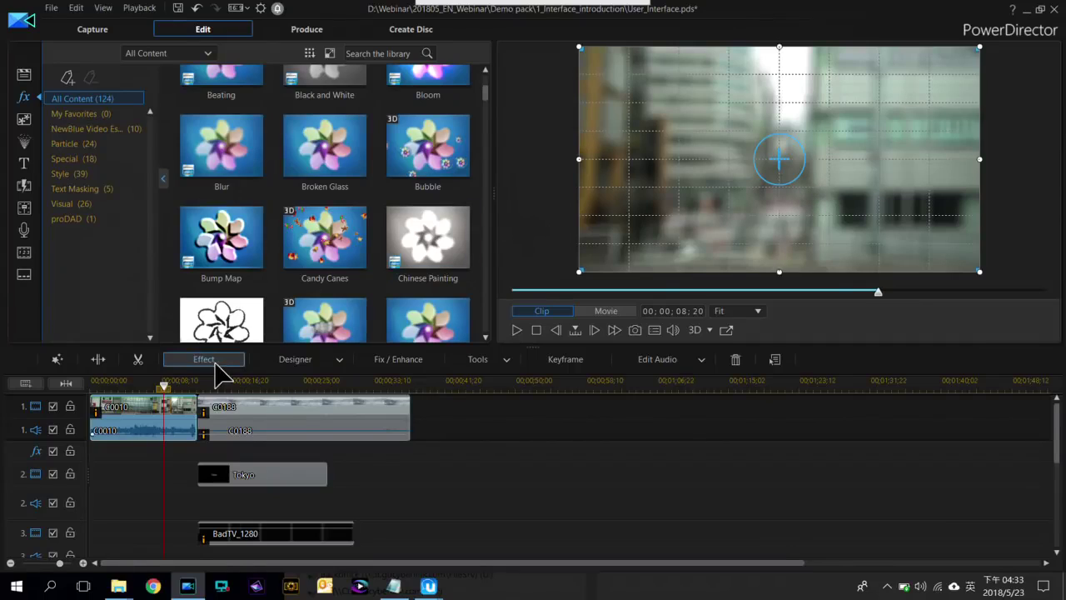
{"action": "left_click", "coordinate": [198, 8]}
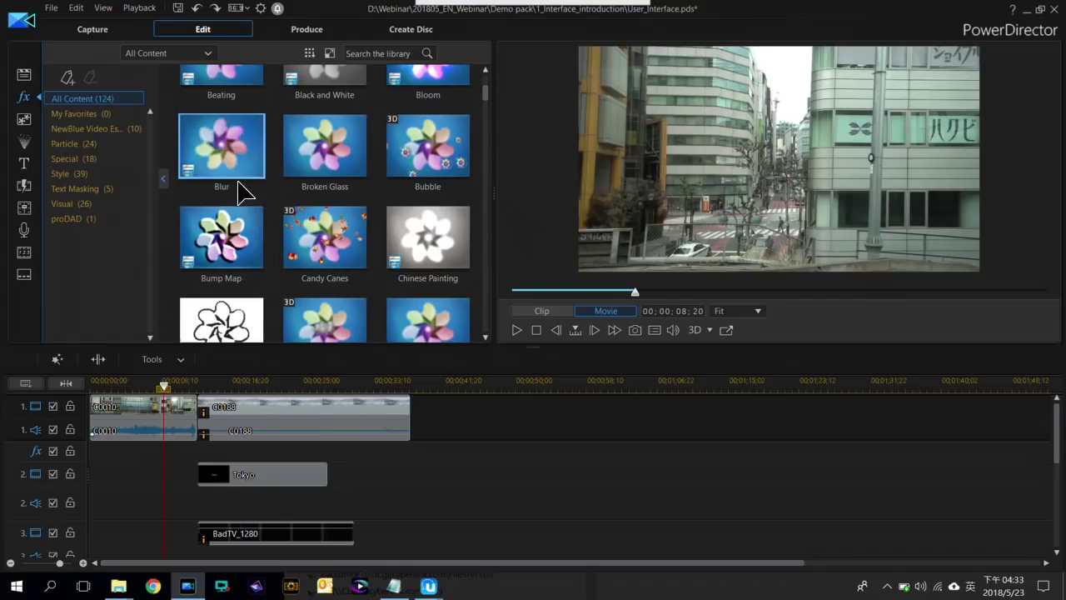
Preview the Holiday v9 PiP 4 and Holiday v9 PiP 5 objects in the video overlay library
{"action": "left_click", "coordinate": [25, 119]}
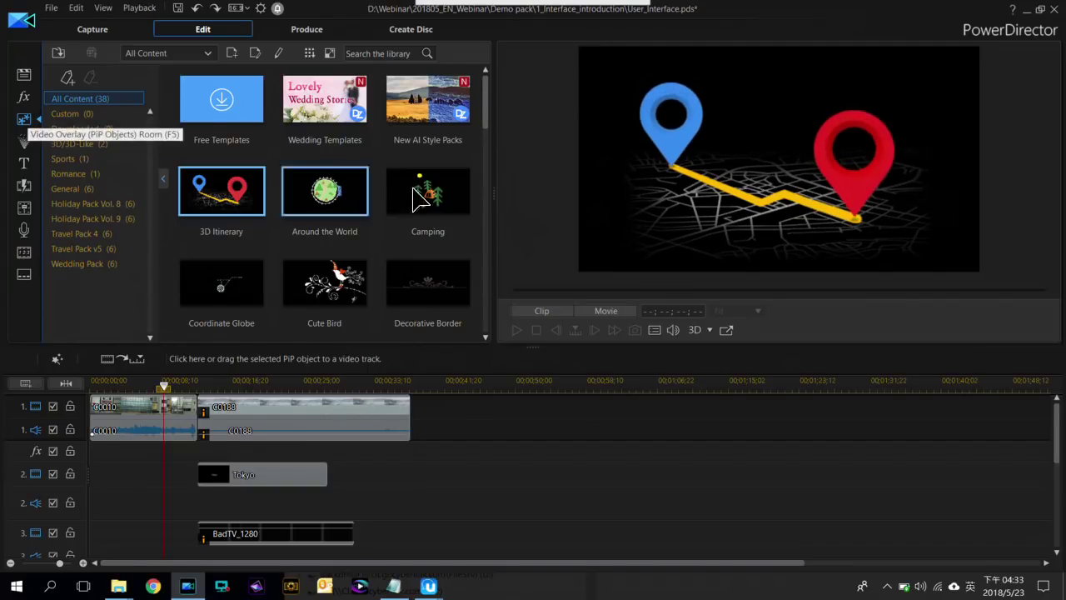
{"action": "left_click_drag", "start_coordinate": [492, 100], "coordinate": [481, 272]}
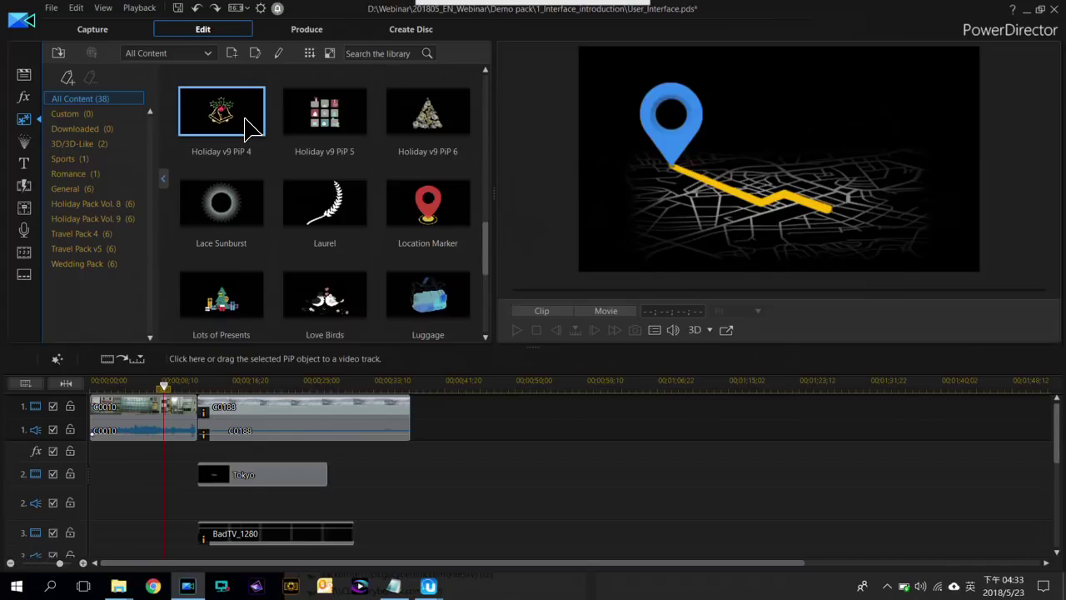
{"action": "left_click", "coordinate": [247, 125]}
{"action": "left_click", "coordinate": [316, 125]}
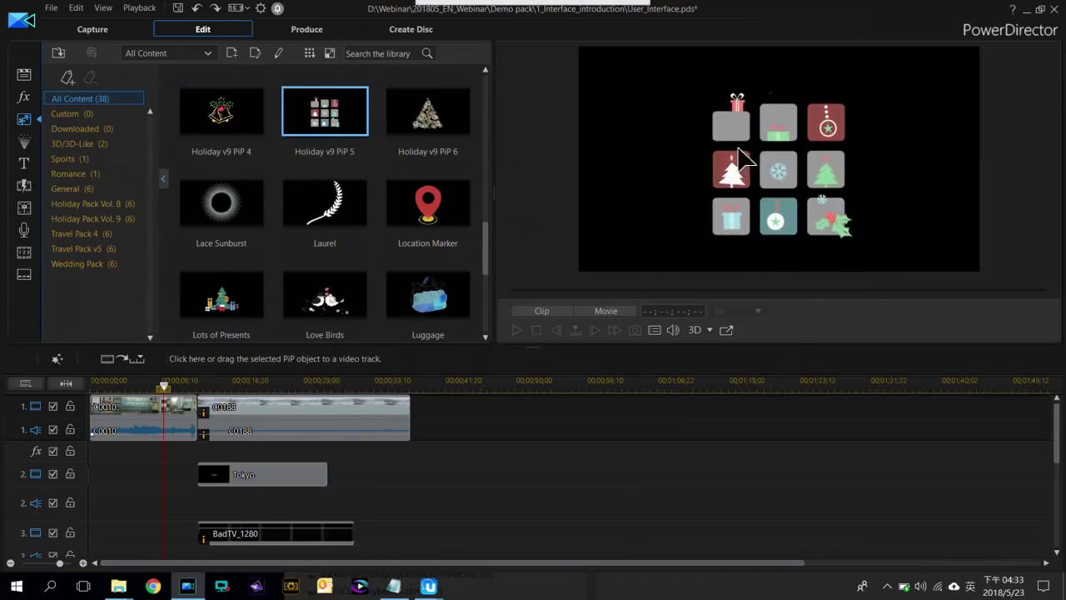
Place the Travel Stamp 2 overlay at the start of track 2, then shrink it and position it in the frame's left half
{"action": "left_click_drag", "start_coordinate": [486, 239], "coordinate": [485, 291]}
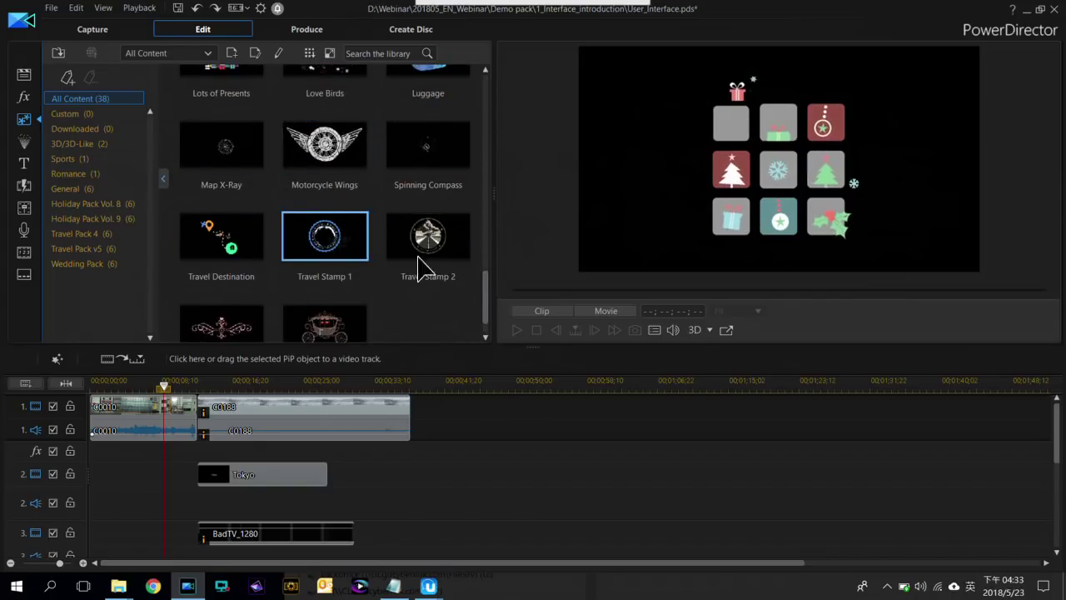
{"action": "left_click", "coordinate": [420, 235]}
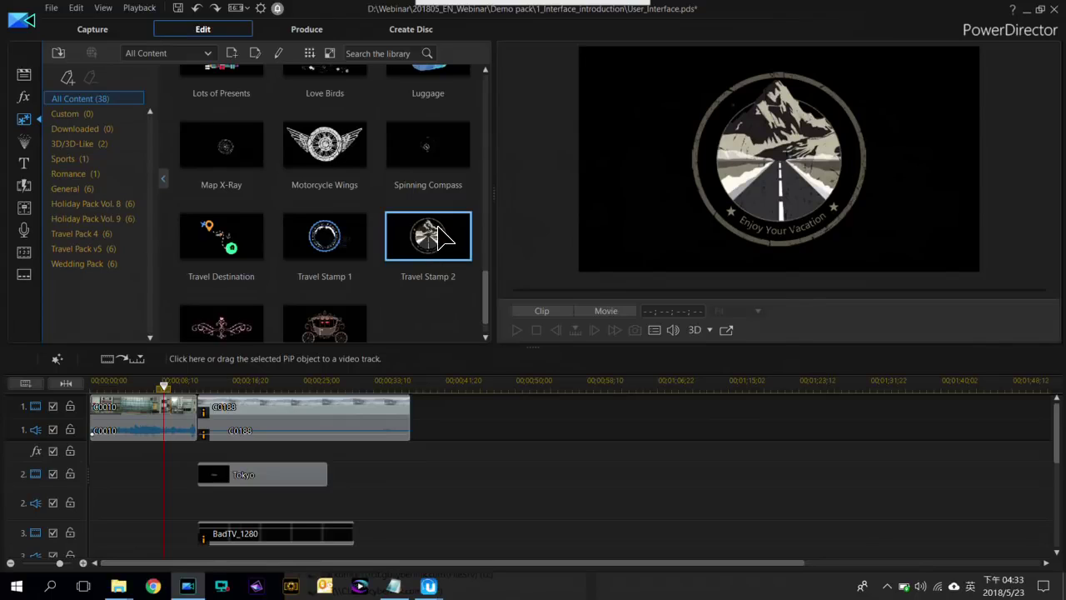
{"action": "left_click_drag", "start_coordinate": [340, 315], "coordinate": [95, 477]}
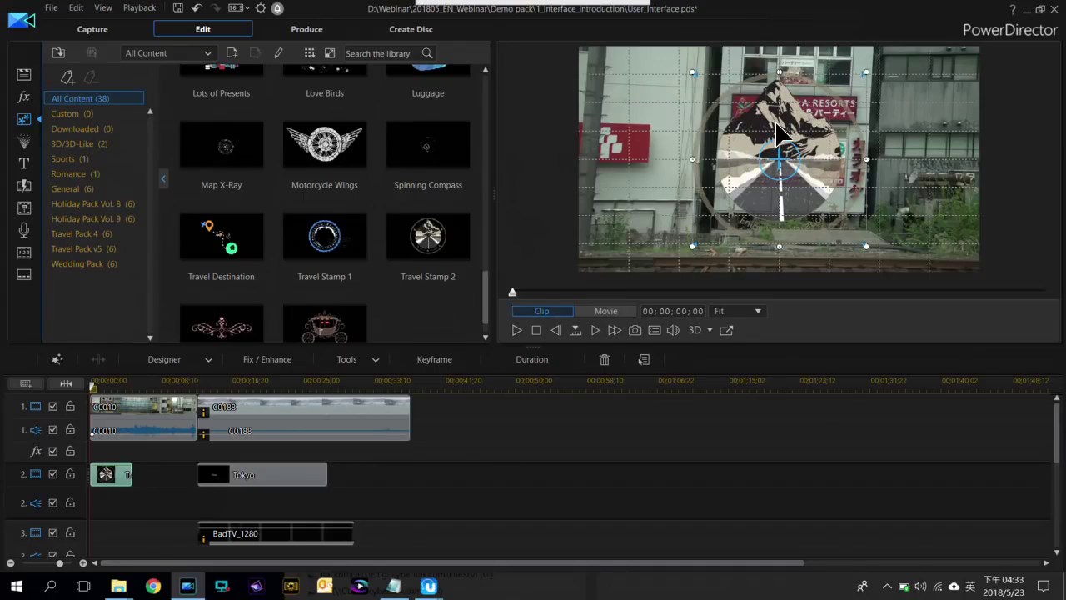
{"action": "left_click_drag", "start_coordinate": [866, 72], "coordinate": [697, 124]}
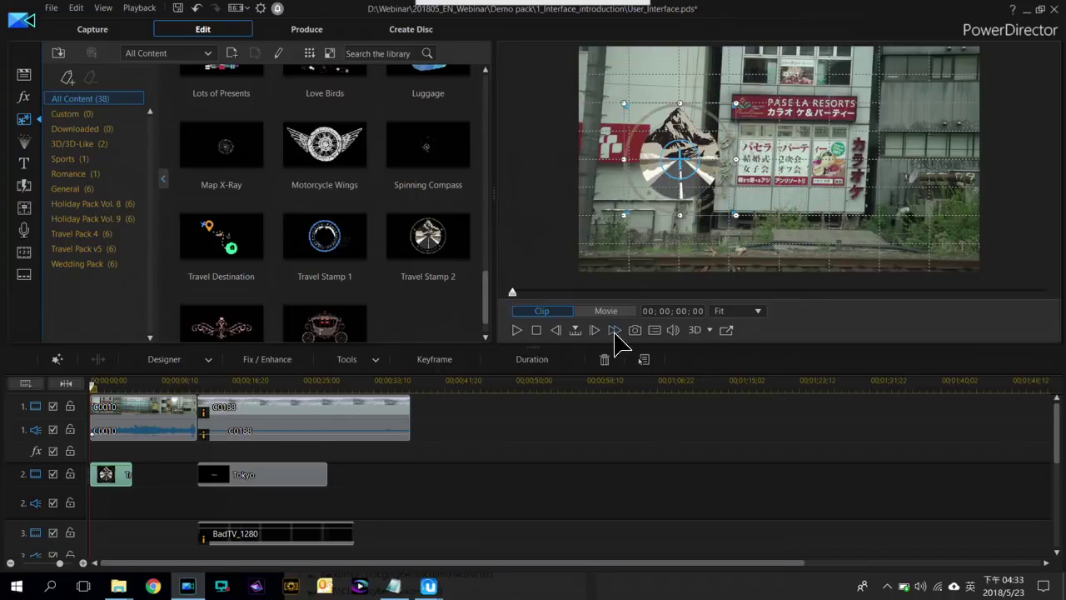
{"action": "left_click", "coordinate": [517, 330]}
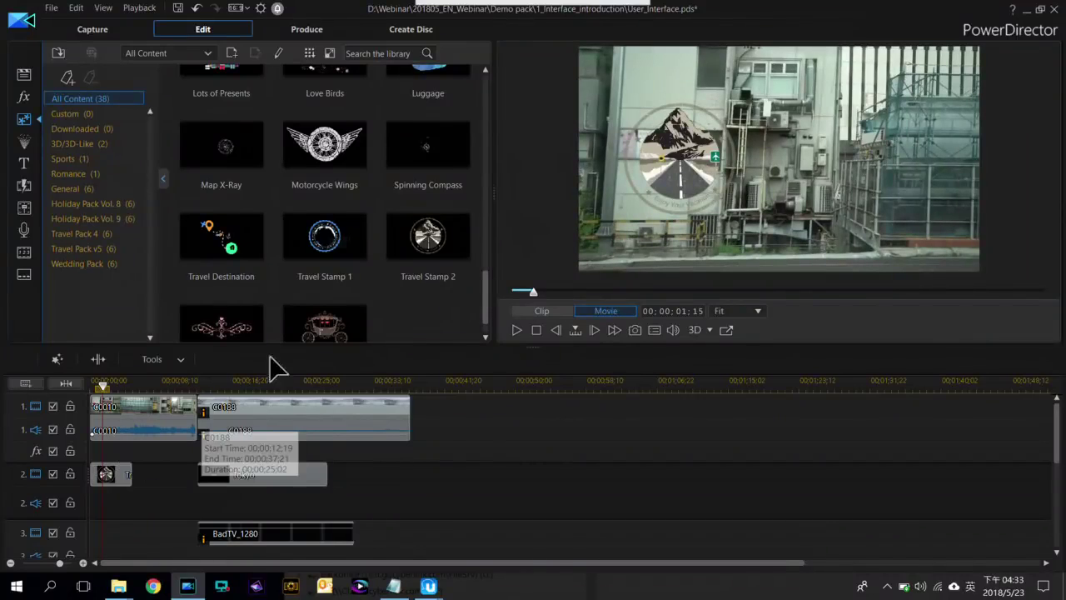
Place the Shimmer particle object at the start of track 3 and preview the frame at 00;00;03;12
{"action": "left_click", "coordinate": [25, 147]}
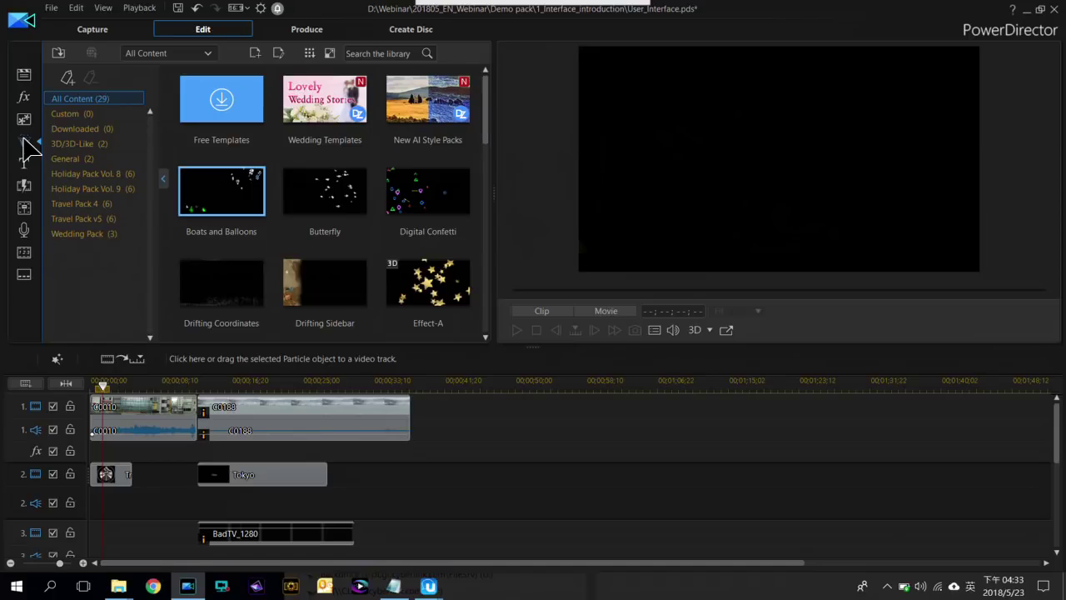
{"action": "scroll", "coordinate": [500, 202], "scroll_direction": "down", "scroll_amount": 3}
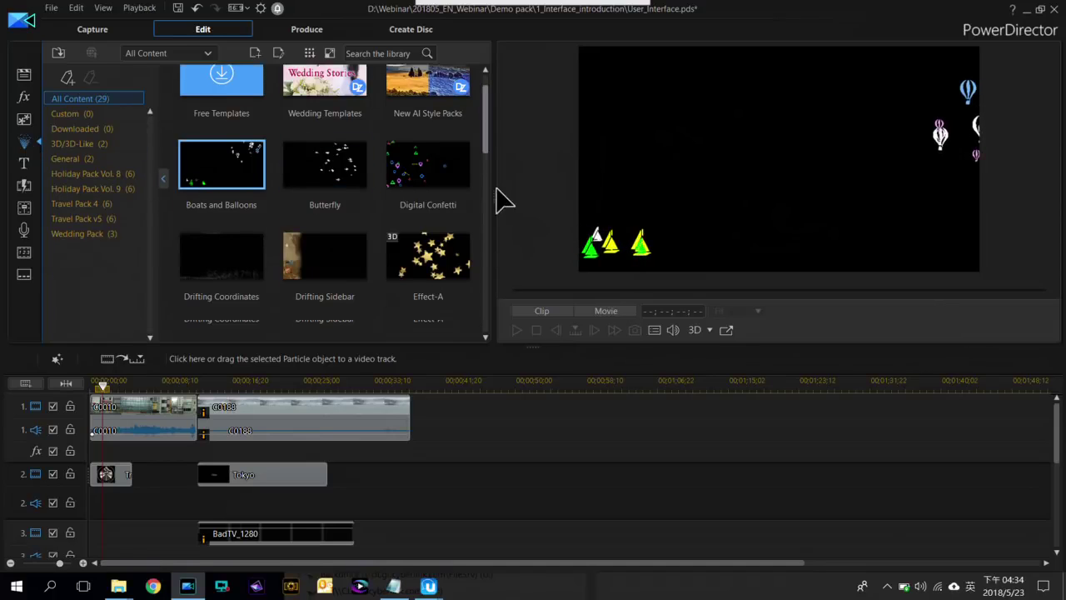
{"action": "scroll", "coordinate": [495, 267], "scroll_direction": "down", "scroll_amount": 5}
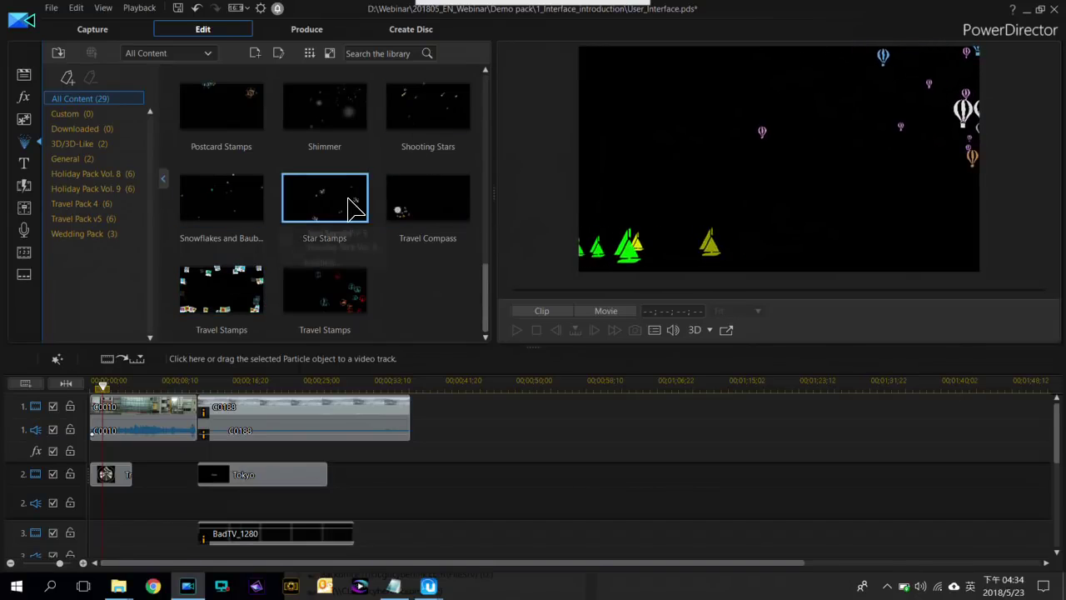
{"action": "scroll", "coordinate": [324, 202], "scroll_direction": "up", "scroll_amount": 2}
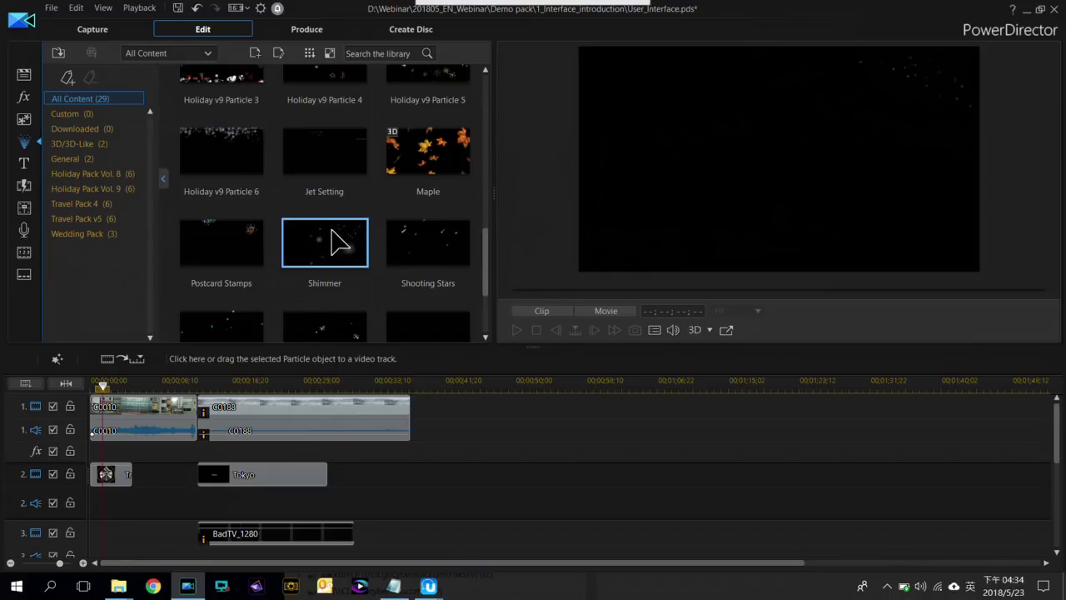
{"action": "left_click_drag", "start_coordinate": [177, 454], "coordinate": [92, 533]}
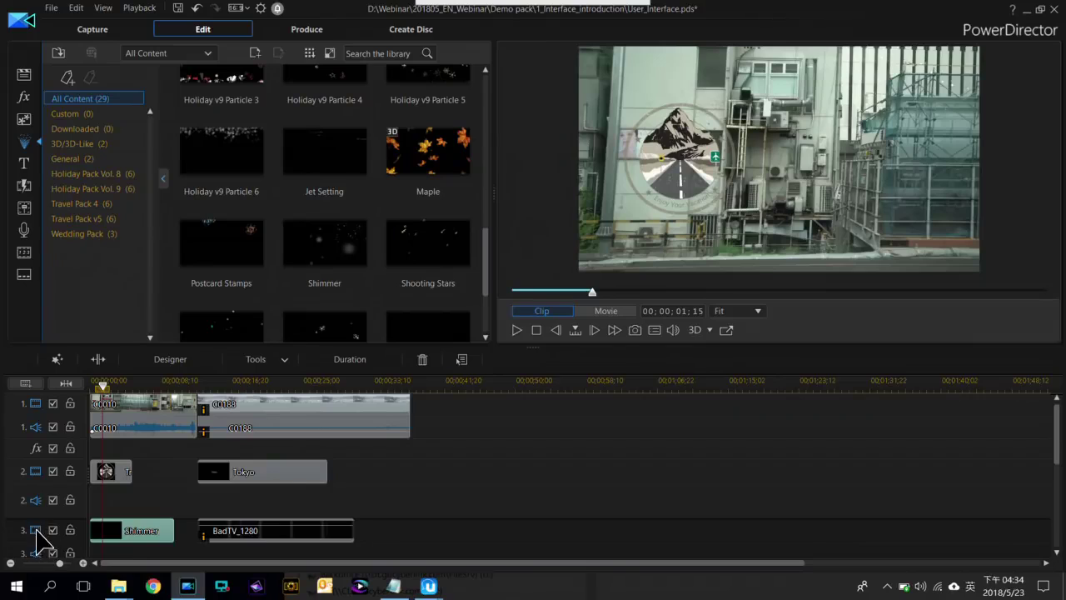
{"action": "left_click", "coordinate": [119, 383]}
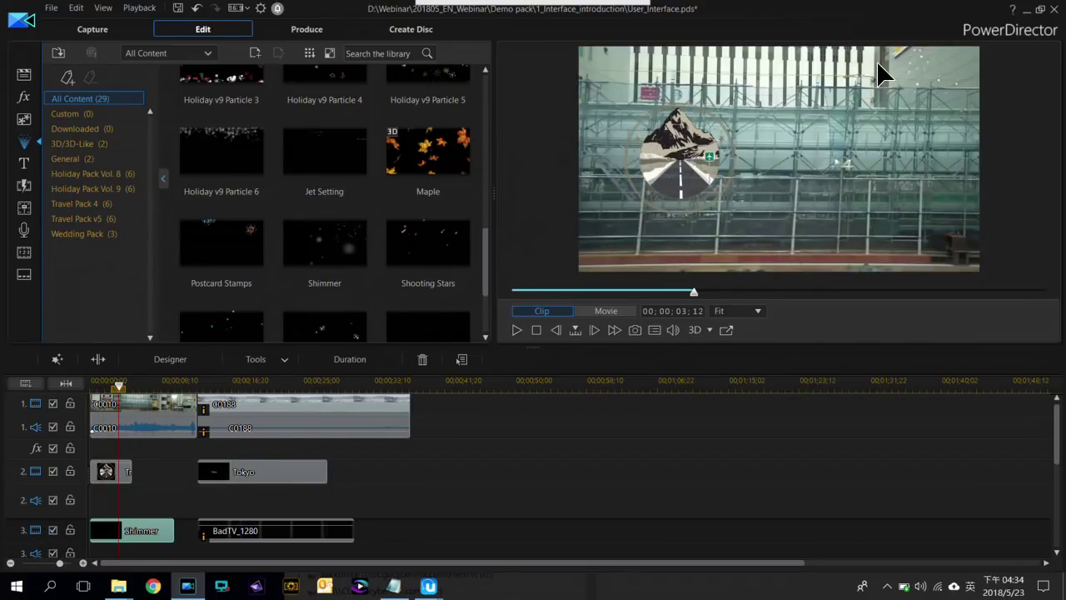
Browse all title templates and preview the Circuits title
{"action": "left_click", "coordinate": [25, 165]}
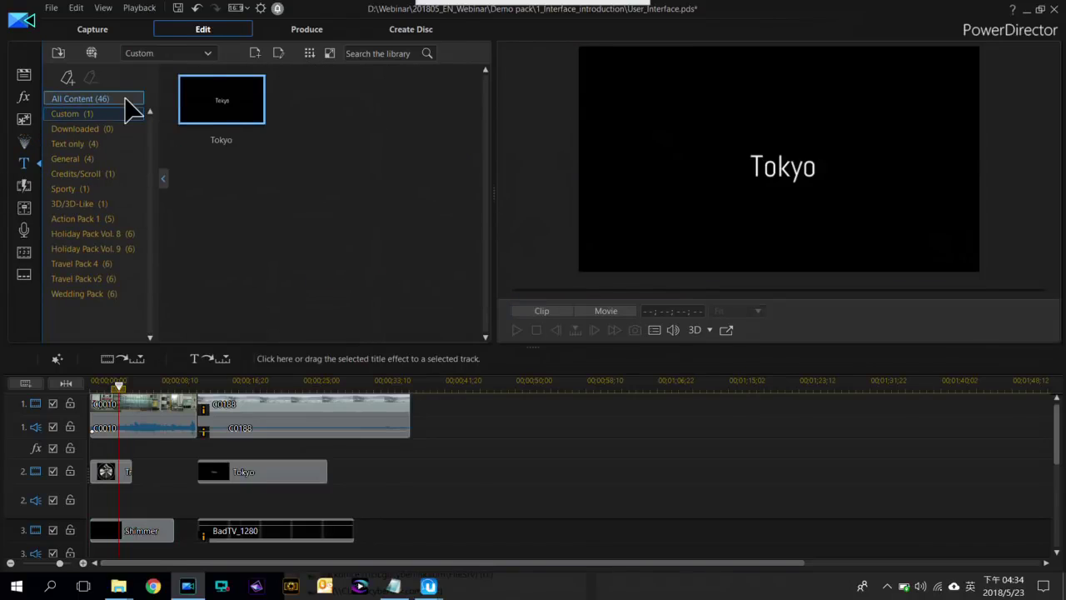
{"action": "left_click", "coordinate": [75, 99]}
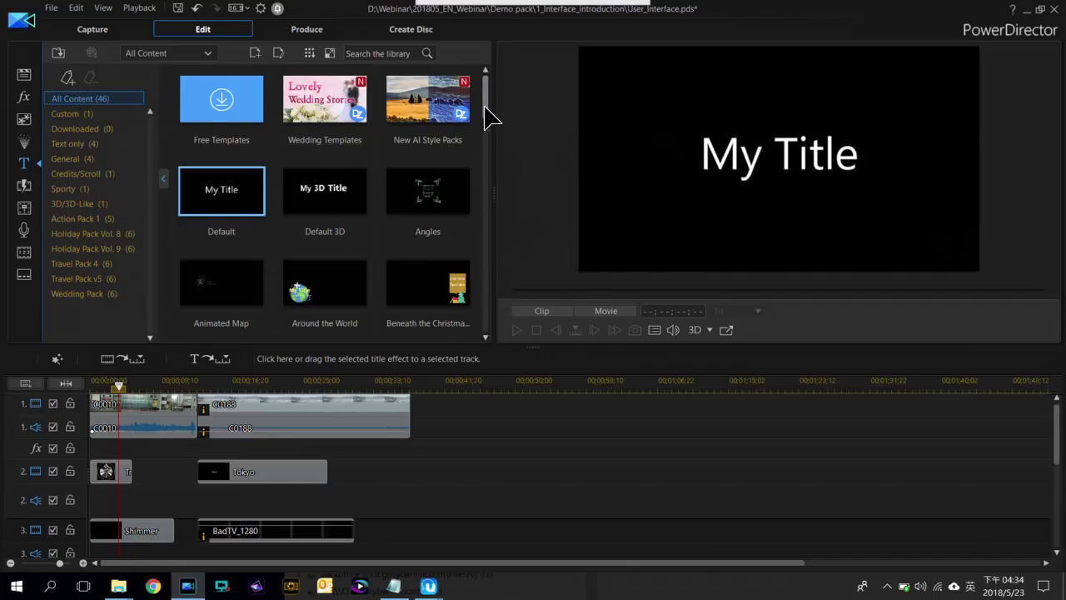
{"action": "scroll", "coordinate": [488, 110], "scroll_direction": "down", "scroll_amount": 3}
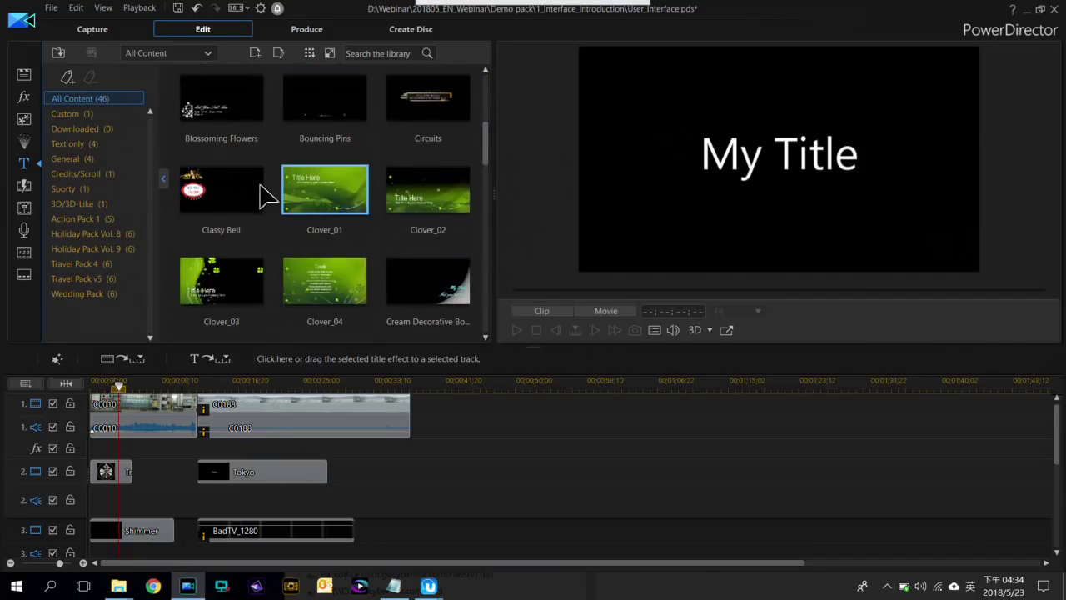
{"action": "left_click", "coordinate": [419, 108]}
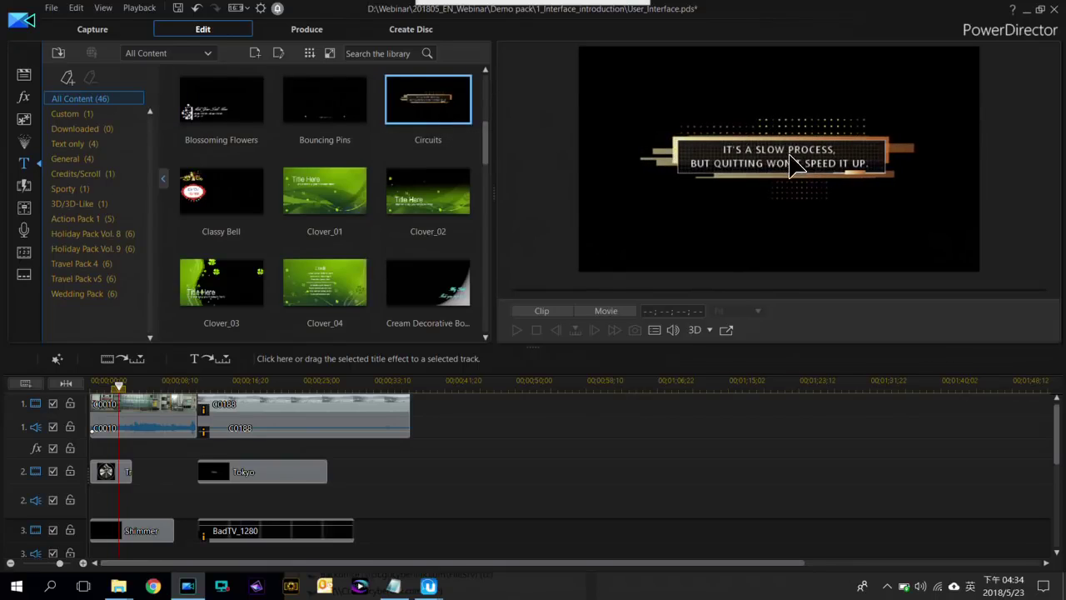
{"action": "left_click_drag", "start_coordinate": [487, 150], "coordinate": [487, 71]}
Show the custom Tokyo title and preview it over the C0188 clip at 00;00;13;11
{"action": "left_click", "coordinate": [92, 113]}
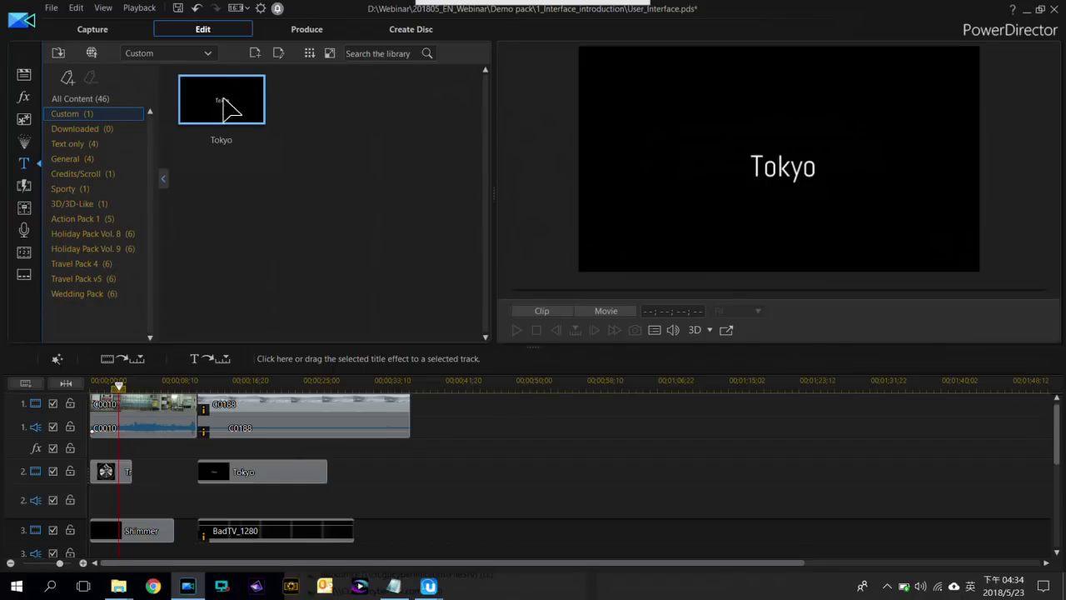
{"action": "left_click_drag", "start_coordinate": [224, 100], "coordinate": [202, 489]}
{"action": "left_click", "coordinate": [278, 564]}
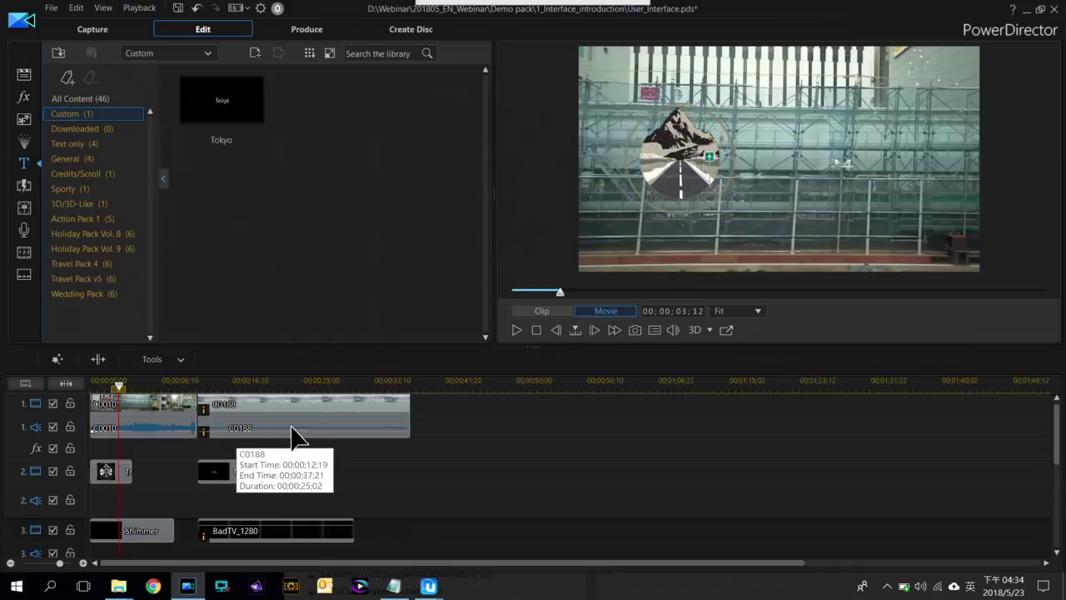
{"action": "left_click", "coordinate": [204, 385]}
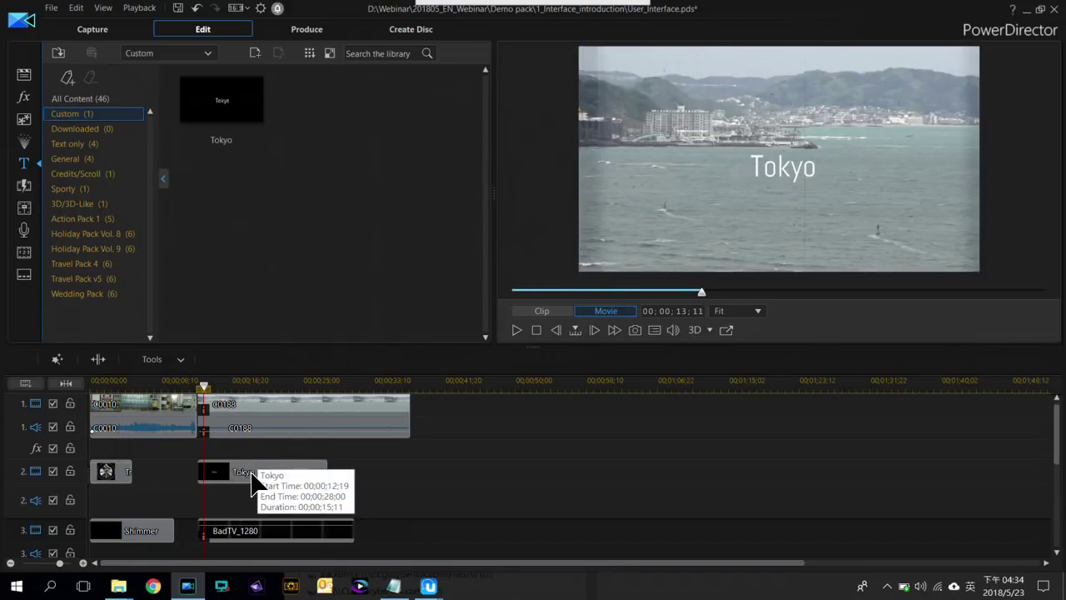
Browse the transition library and preview effects such as Break Apart 3 and Cross
{"action": "left_click", "coordinate": [25, 184]}
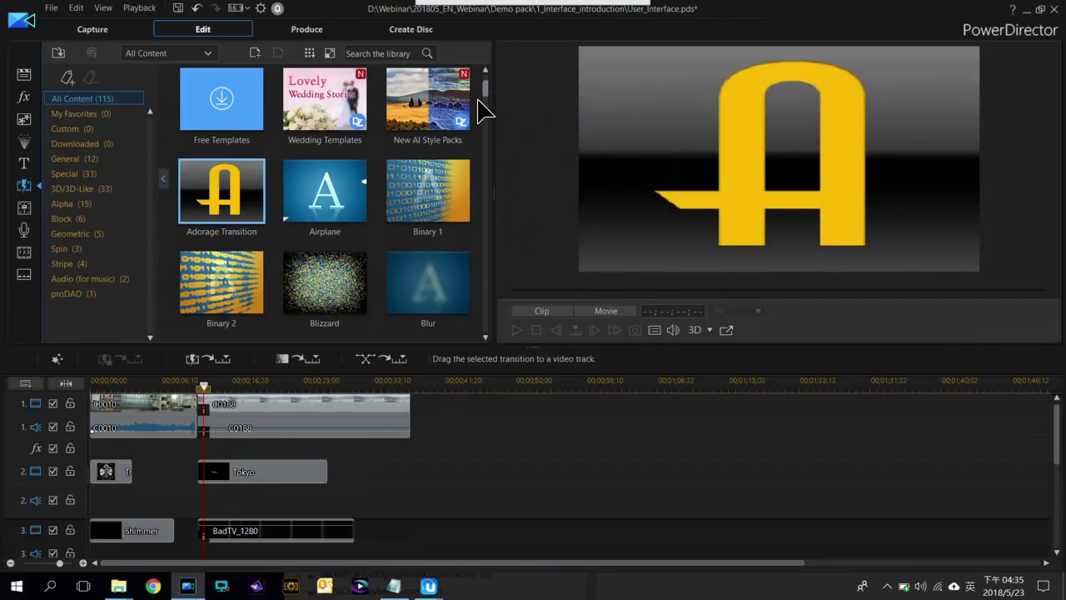
{"action": "scroll", "coordinate": [483, 112], "scroll_direction": "down", "scroll_amount": 3}
{"action": "left_click", "coordinate": [250, 134]}
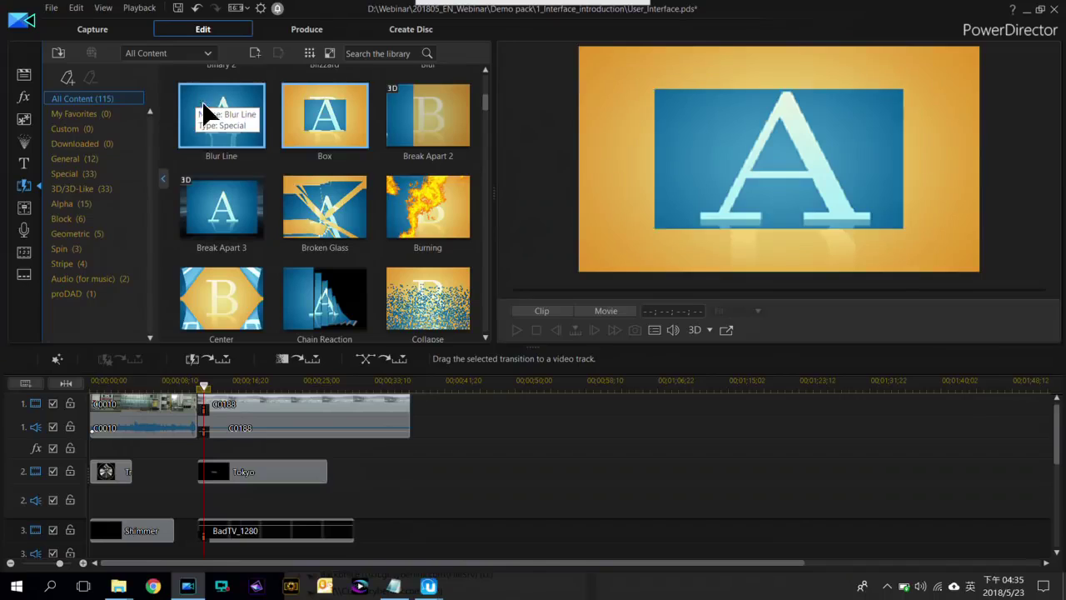
{"action": "left_click", "coordinate": [222, 208]}
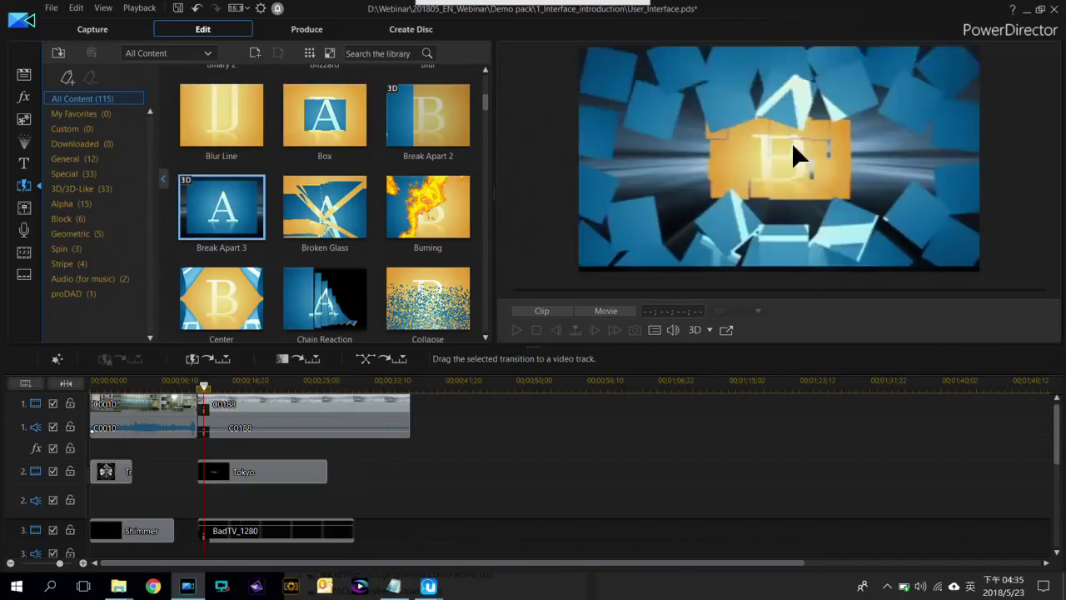
{"action": "scroll", "coordinate": [351, 237], "scroll_direction": "down", "scroll_amount": 6}
{"action": "left_click", "coordinate": [317, 175]}
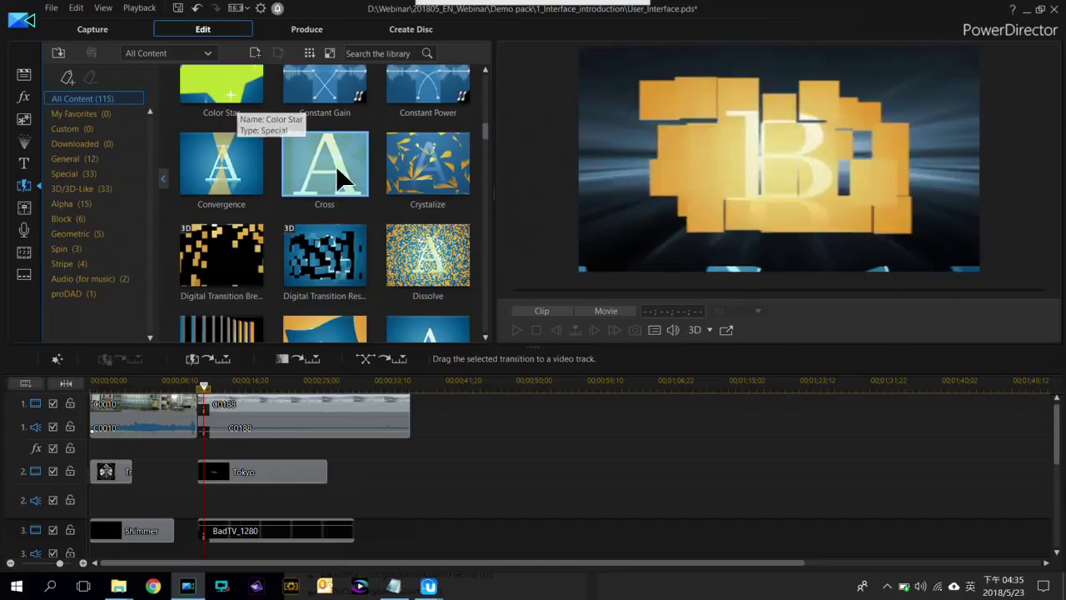
Preview the Evaporate transitions and place Evaporate - Ripple 2 between the C0010 and C0188 clips on track 1
{"action": "scroll", "coordinate": [338, 183], "scroll_direction": "down", "scroll_amount": 5}
{"action": "left_click", "coordinate": [323, 179]}
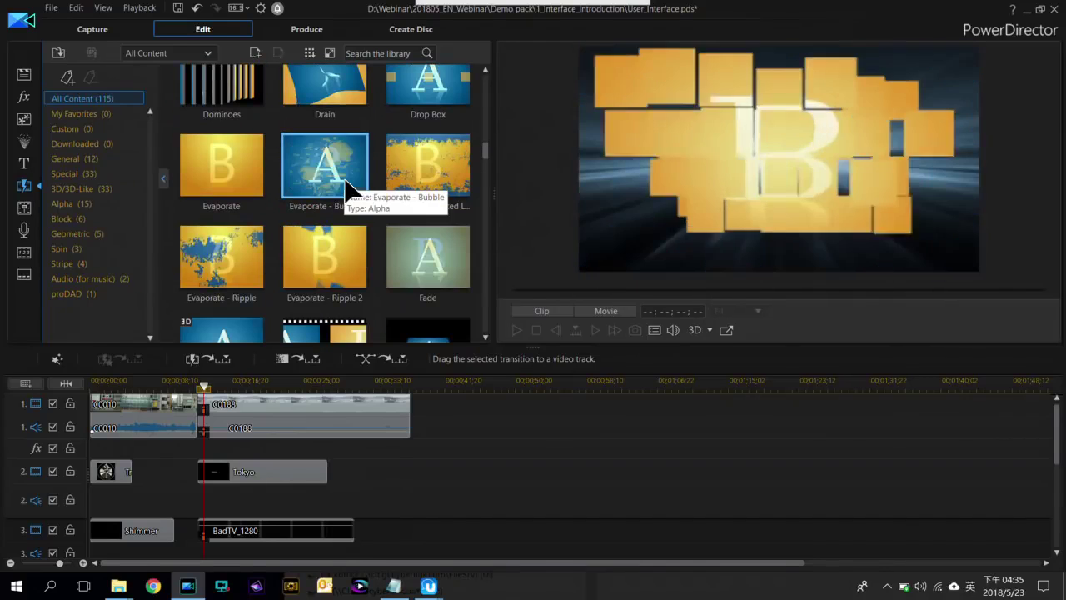
{"action": "left_click", "coordinate": [325, 241]}
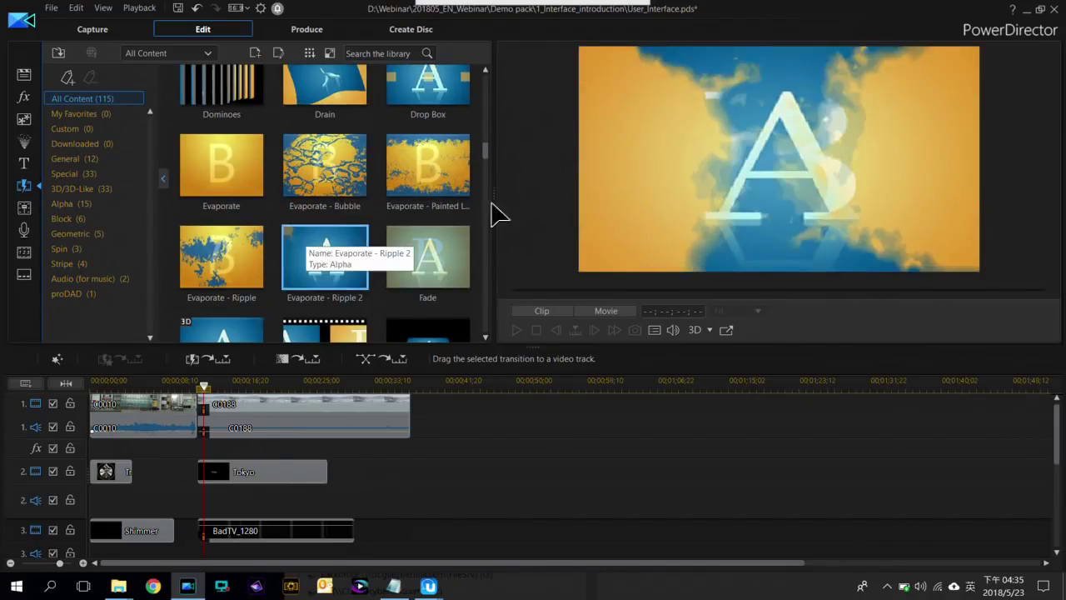
{"action": "left_click_drag", "start_coordinate": [341, 257], "coordinate": [195, 403]}
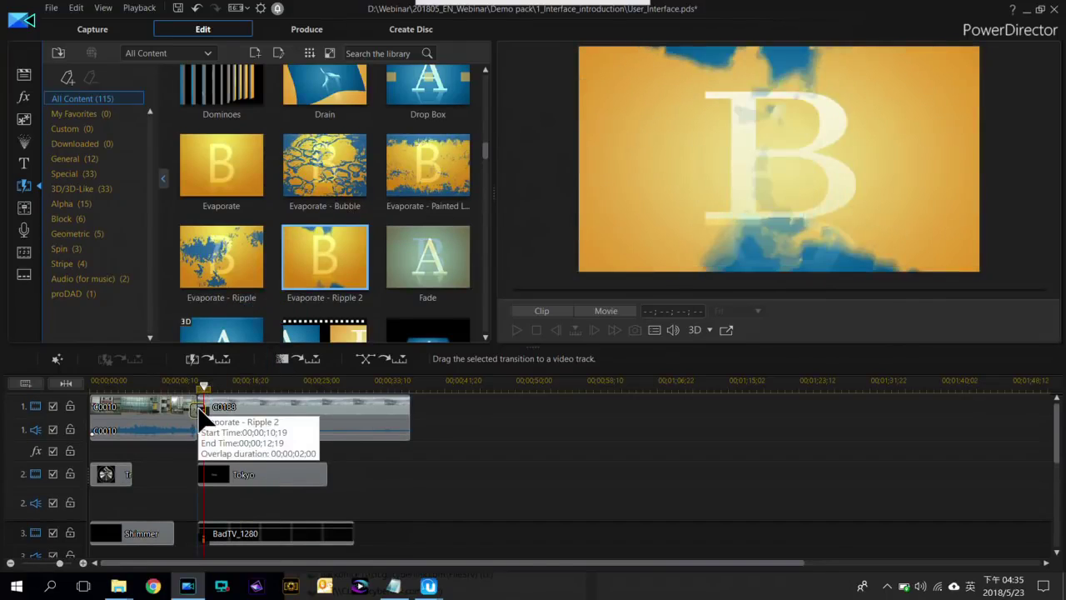
{"action": "left_click_drag", "start_coordinate": [204, 419], "coordinate": [200, 416]}
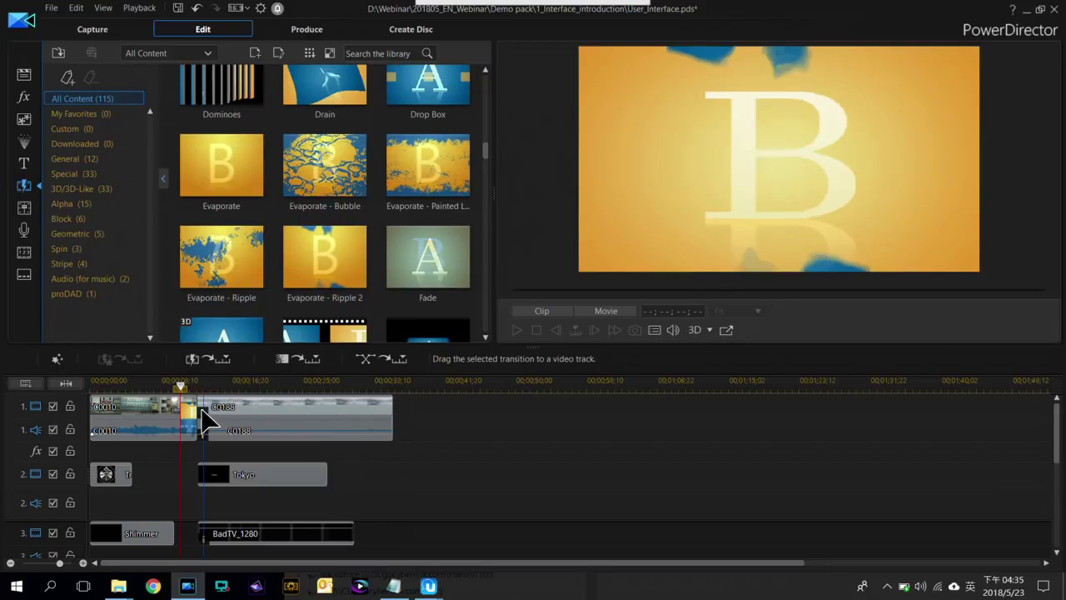
Play the movie across the transition between the C0010 and C0188 clips
{"action": "right_click", "coordinate": [190, 408]}
{"action": "left_click", "coordinate": [530, 335]}
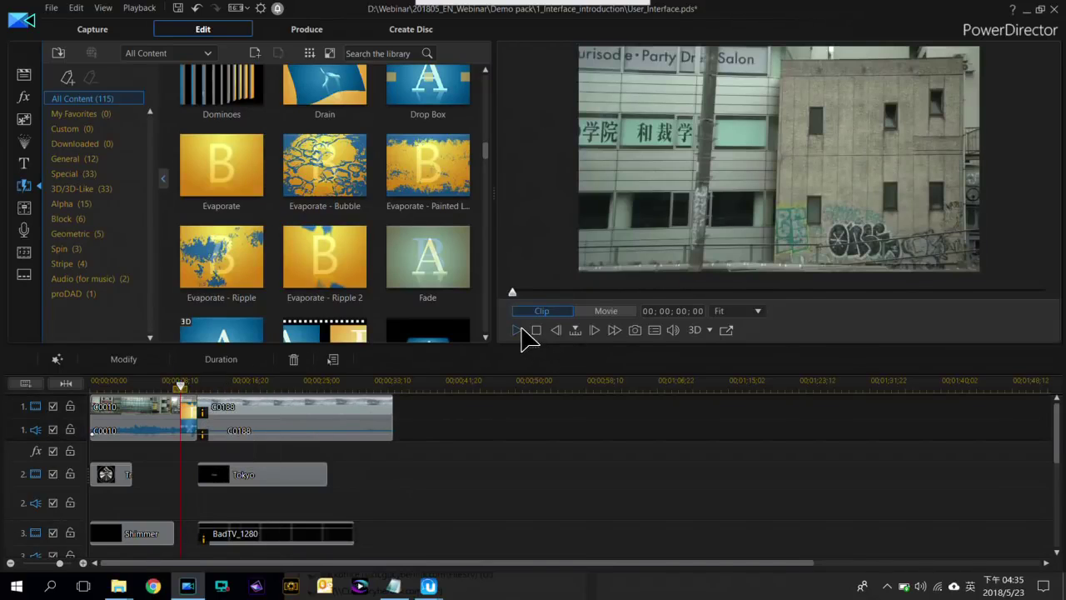
{"action": "left_click", "coordinate": [519, 330]}
{"action": "left_click", "coordinate": [519, 331]}
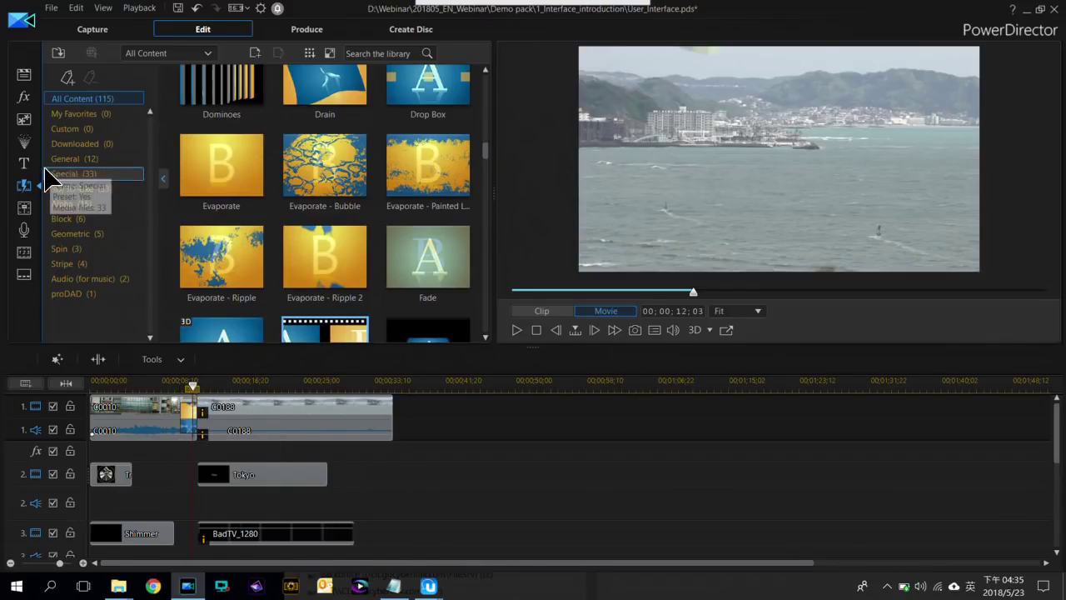
Show the audio mixing and voice-over recording rooms and return to the media library
{"action": "left_click", "coordinate": [24, 208]}
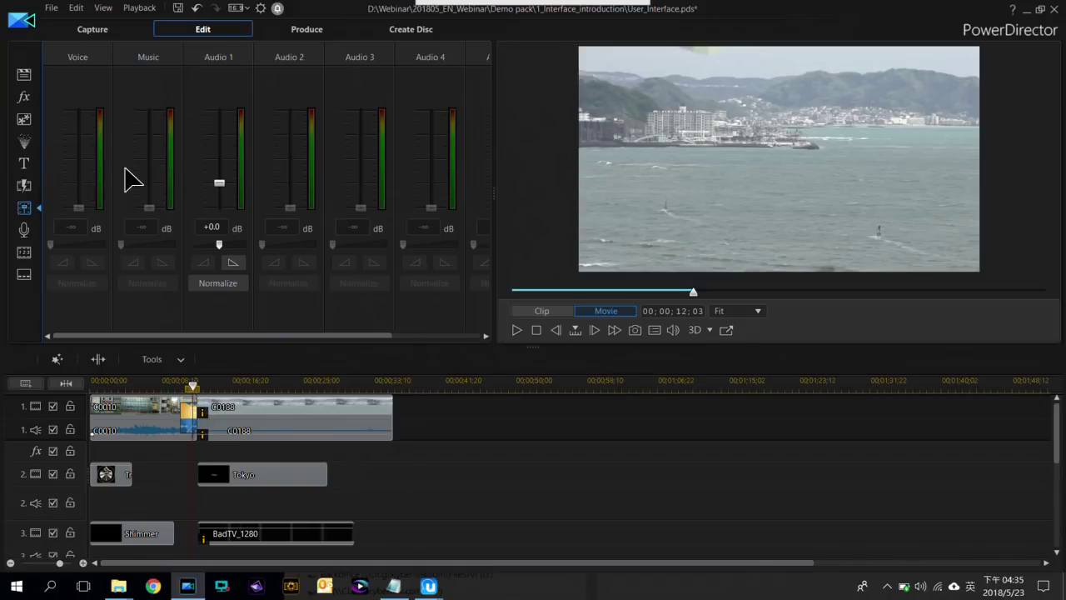
{"action": "left_click", "coordinate": [24, 229]}
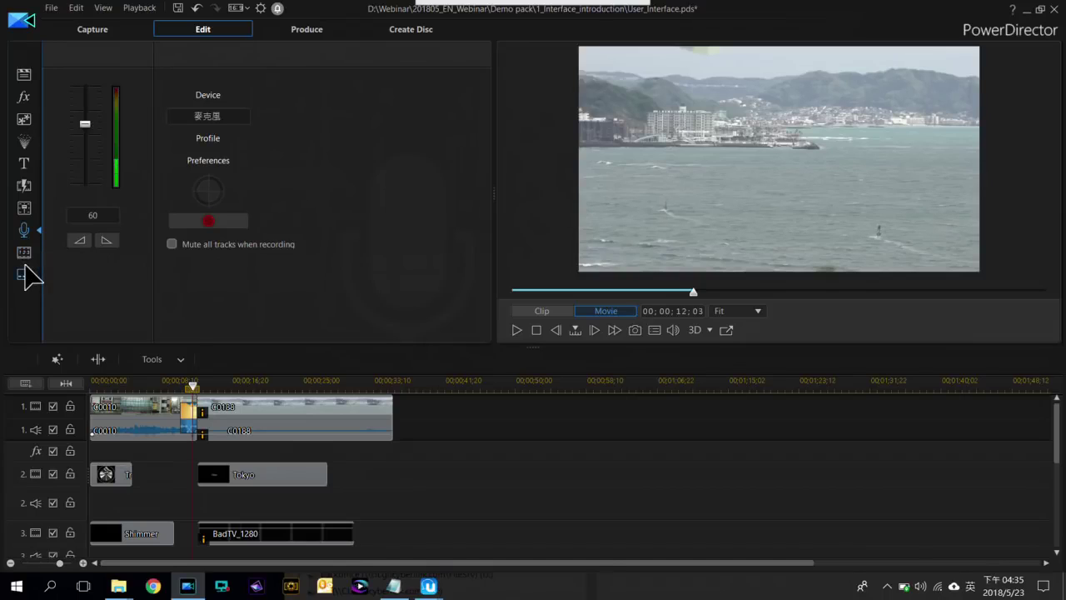
{"action": "left_click", "coordinate": [25, 75]}
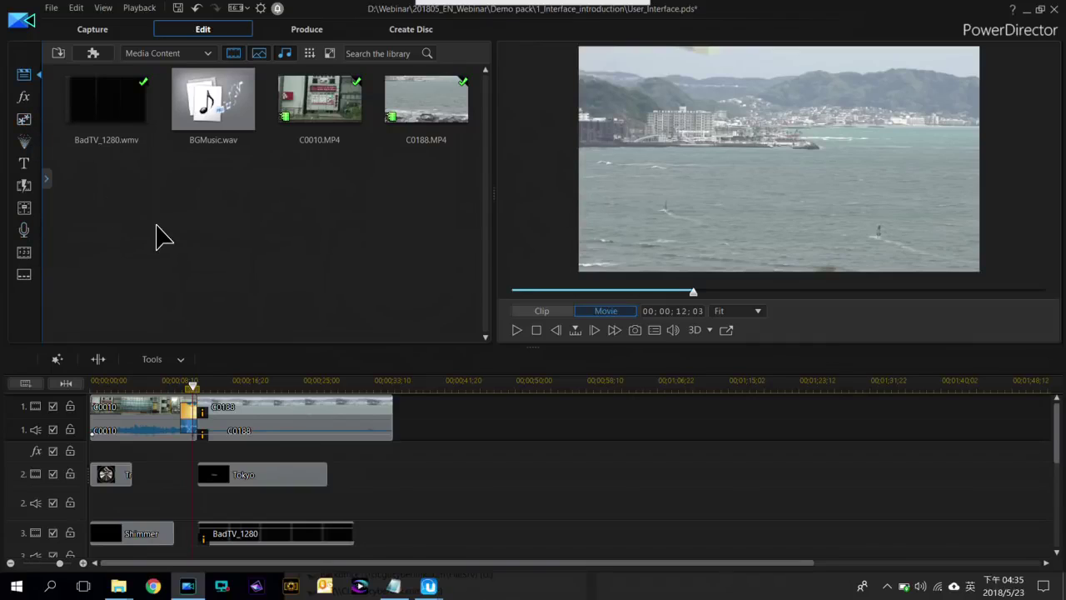
Split the C0010 clip on track 1 at 00;00;05;24
{"action": "left_click", "coordinate": [174, 384]}
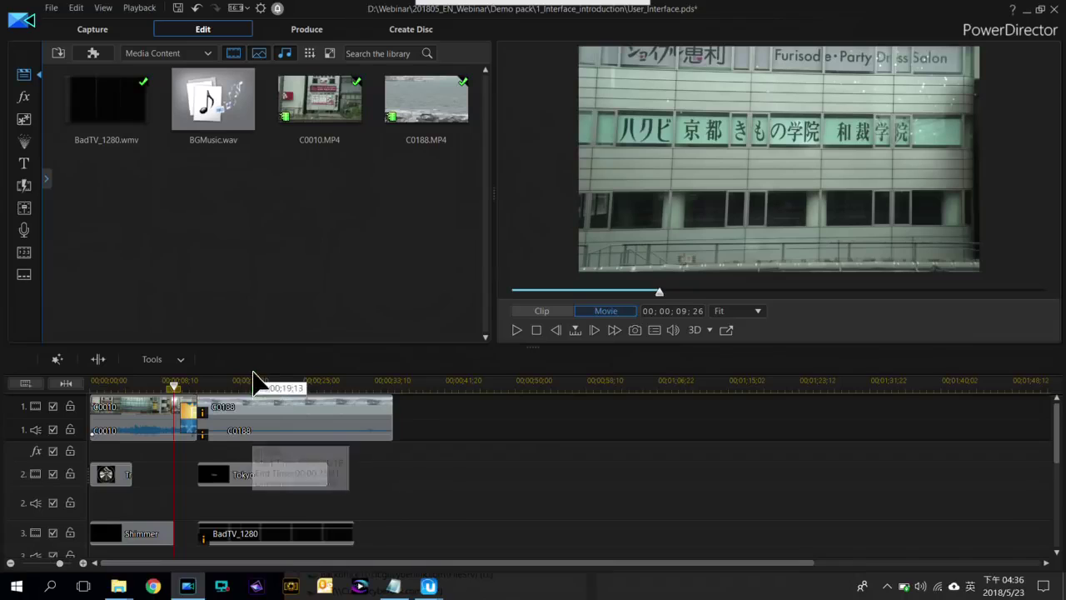
{"action": "left_click", "coordinate": [147, 385]}
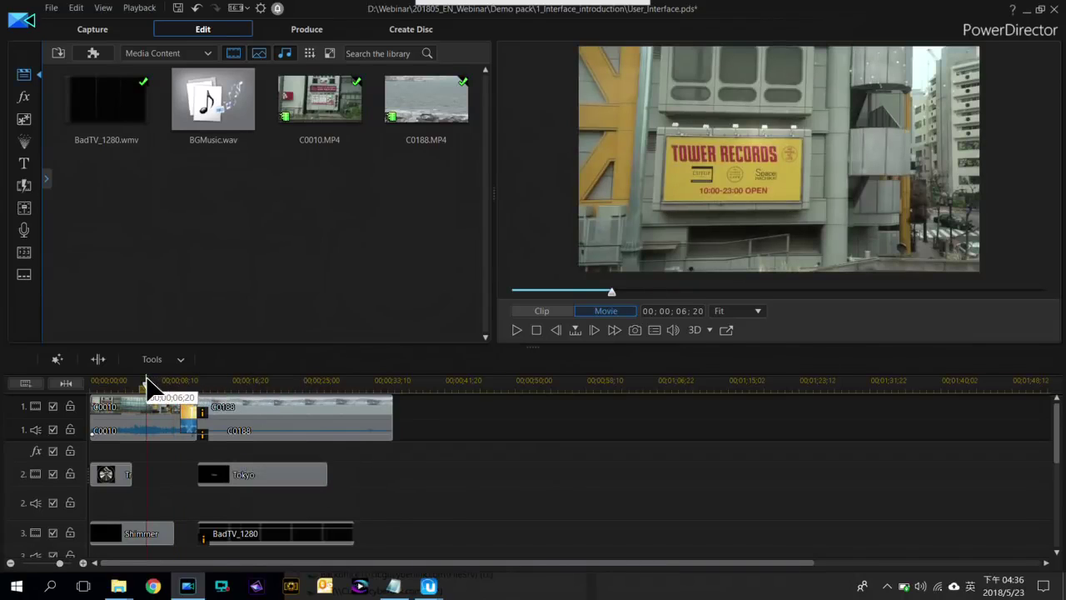
{"action": "left_click", "coordinate": [120, 386]}
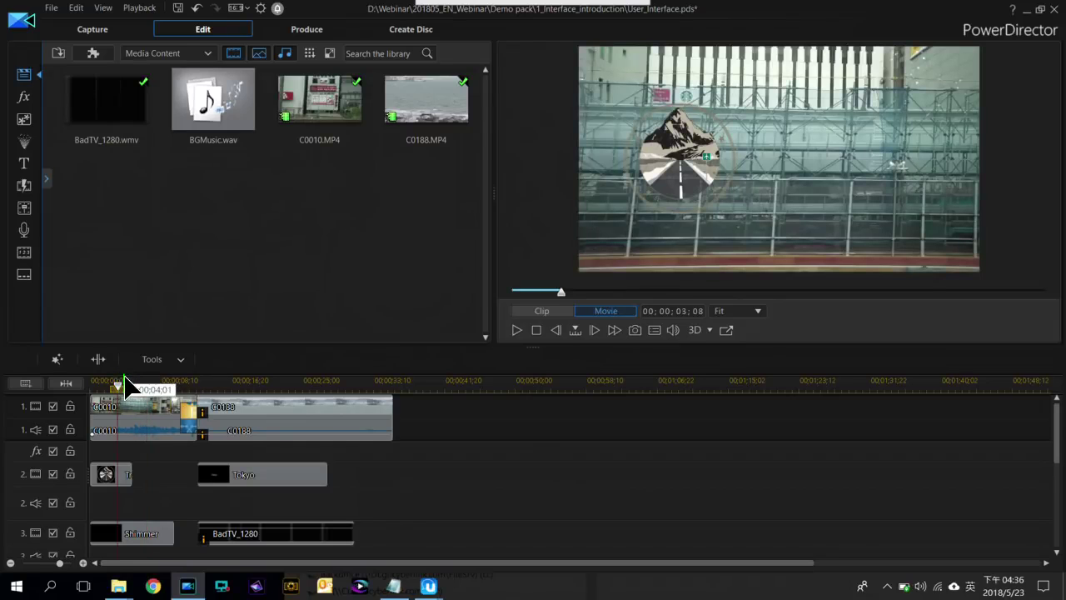
{"action": "left_click", "coordinate": [134, 386]}
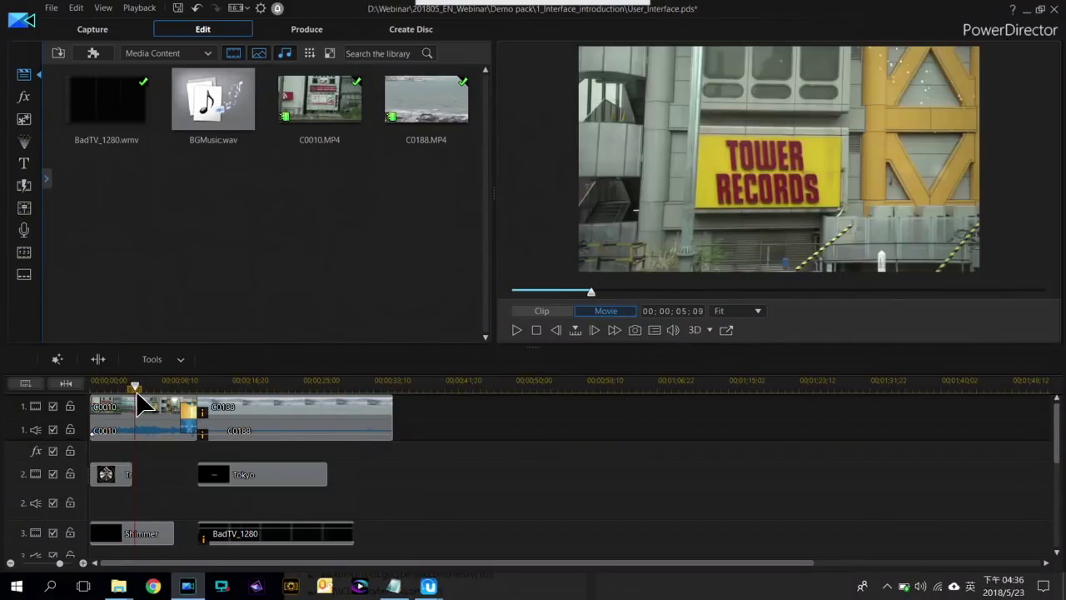
{"action": "left_click_drag", "start_coordinate": [136, 390], "coordinate": [139, 391]}
{"action": "left_click", "coordinate": [145, 417]}
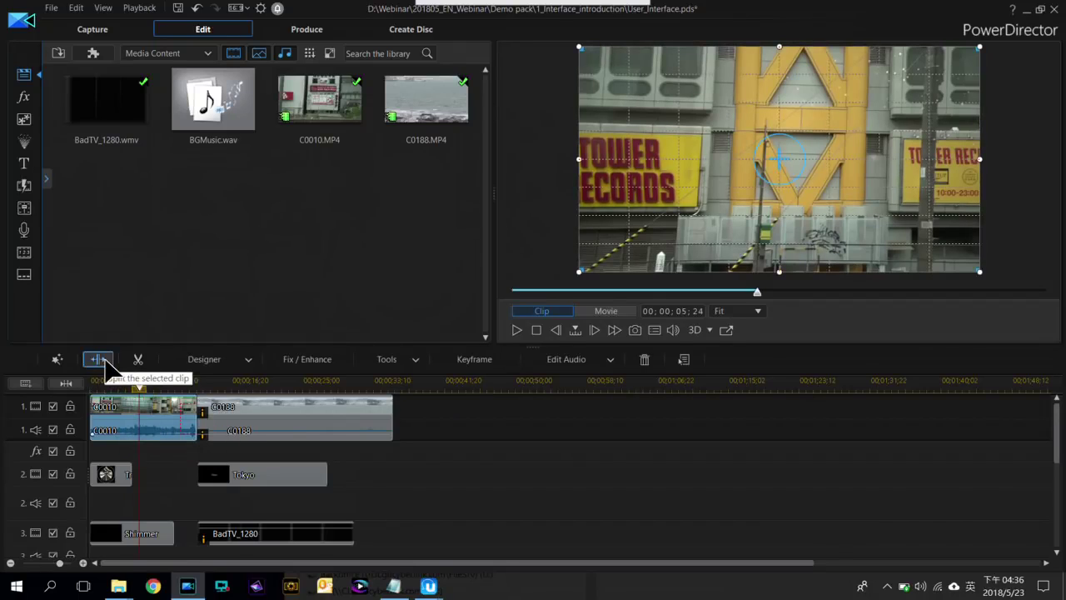
{"action": "left_click", "coordinate": [99, 359]}
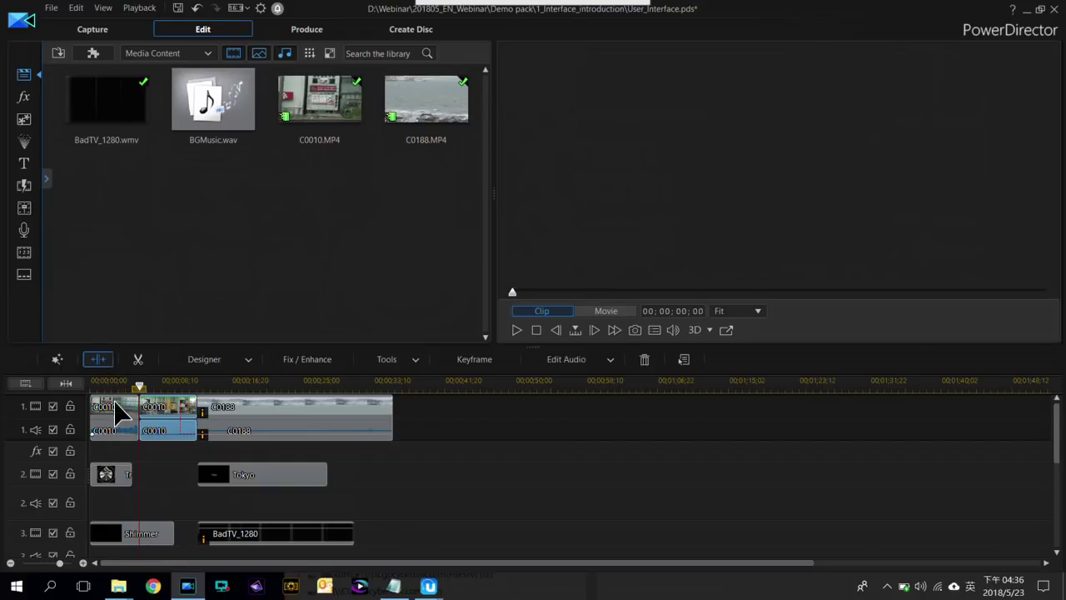
Remove the first part of the split C0010 clip and fill the gap
{"action": "left_click", "coordinate": [121, 411]}
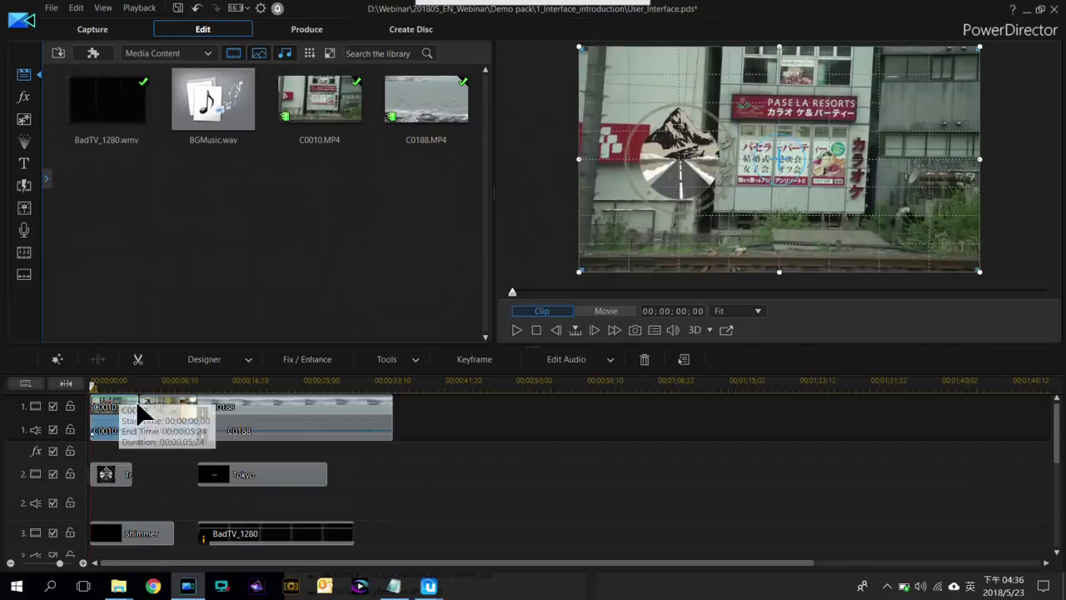
{"action": "left_click", "coordinate": [647, 360]}
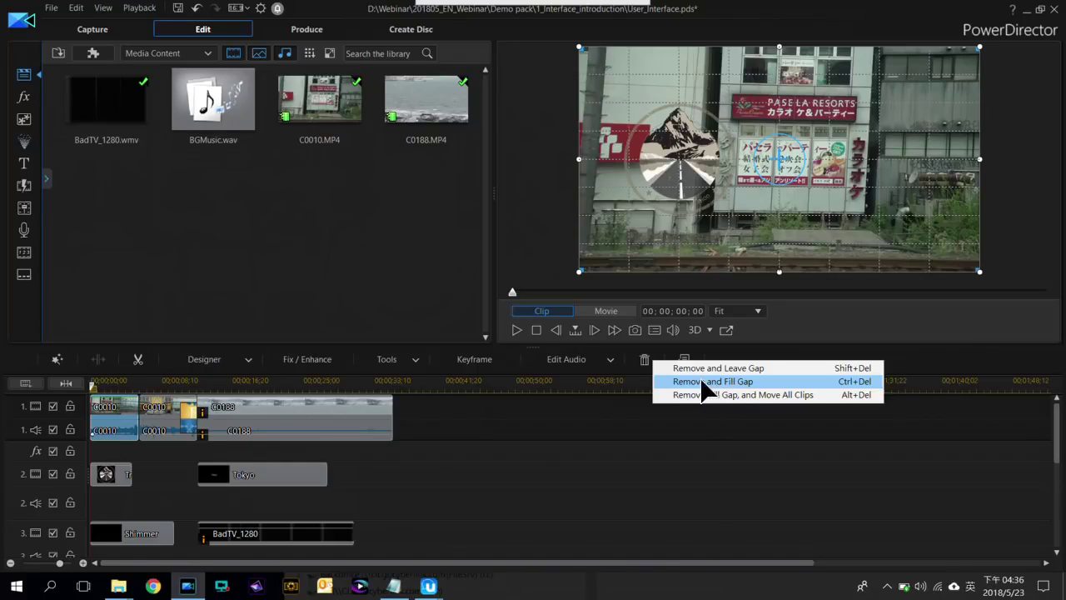
{"action": "left_click", "coordinate": [746, 383]}
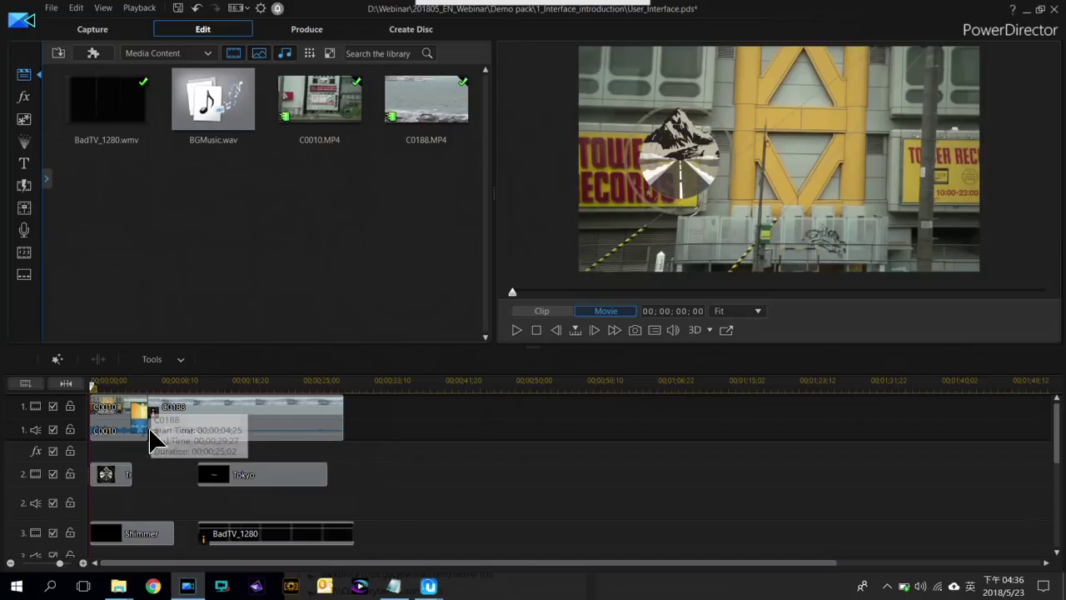
Play the movie from 00;00;05;01 to check the transition between the shortened C0010 clip and C0188
{"action": "left_click", "coordinate": [249, 420]}
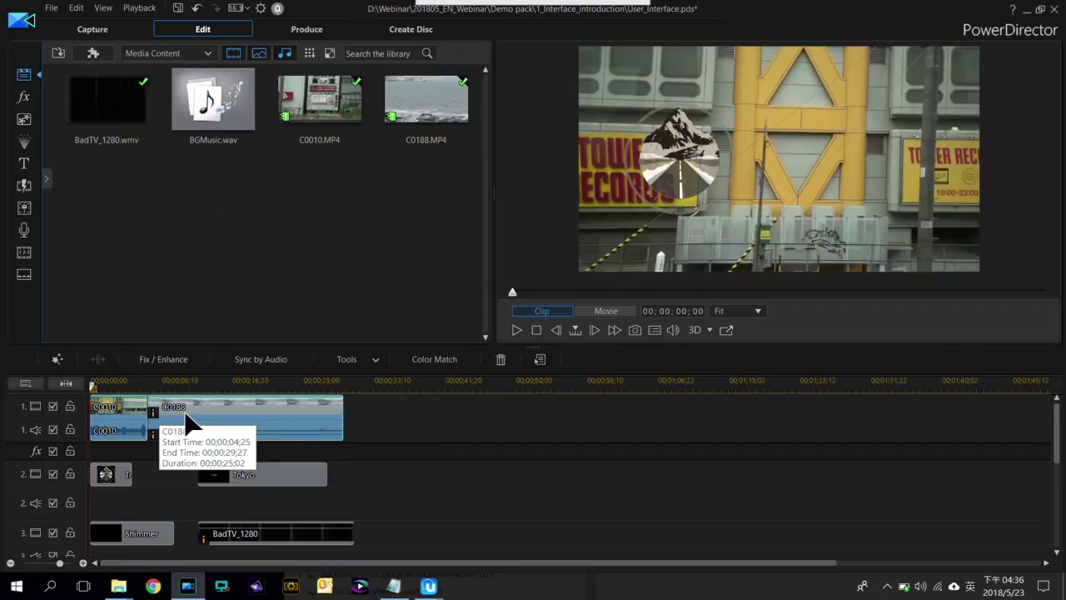
{"action": "left_click", "coordinate": [131, 383]}
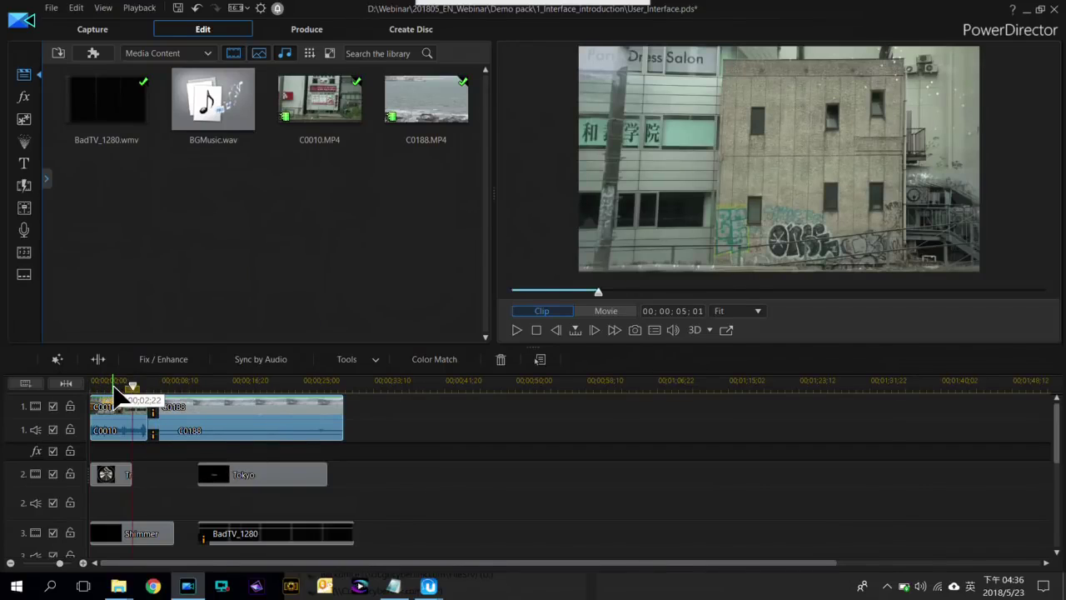
{"action": "left_click_drag", "start_coordinate": [161, 400], "coordinate": [158, 391]}
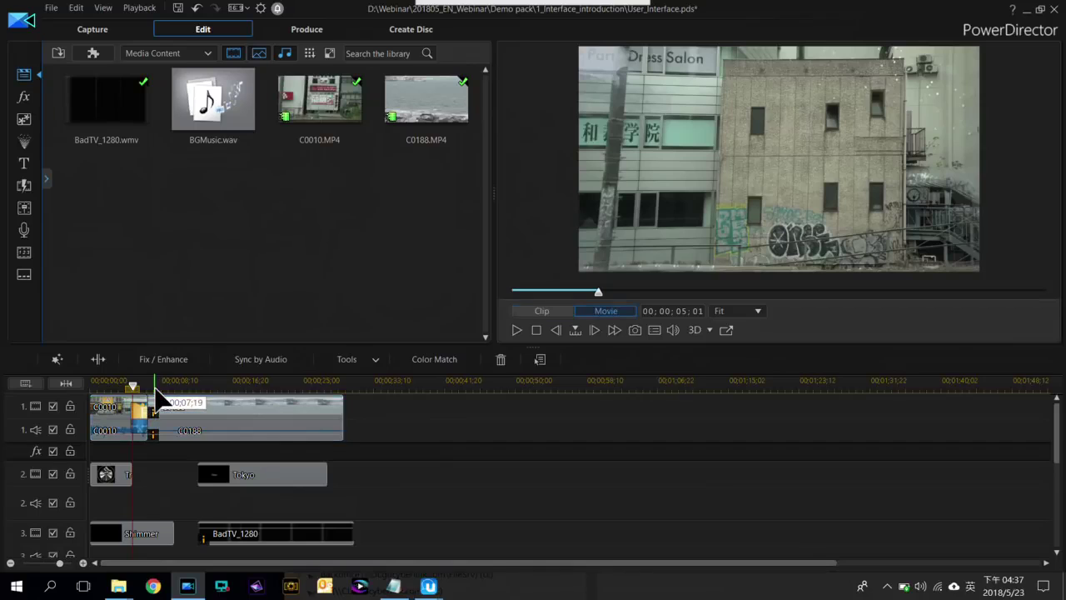
{"action": "key", "text": "space"}
{"action": "key", "text": "space"}
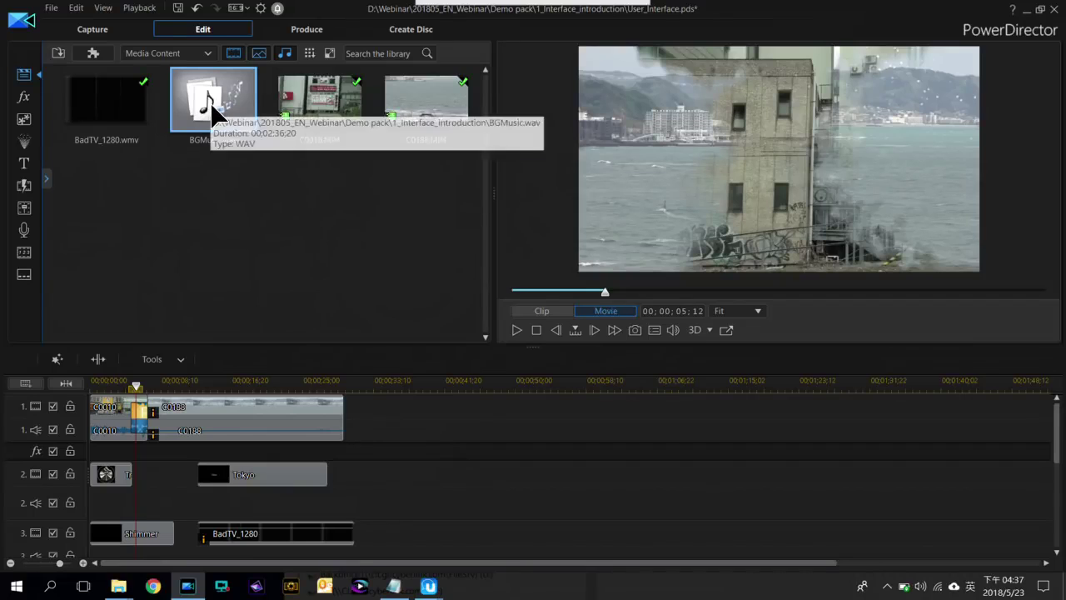
Place BGMusic.wav at the start of audio track 2 and split it at 00;00;11;24
{"action": "left_click_drag", "start_coordinate": [212, 106], "coordinate": [78, 508]}
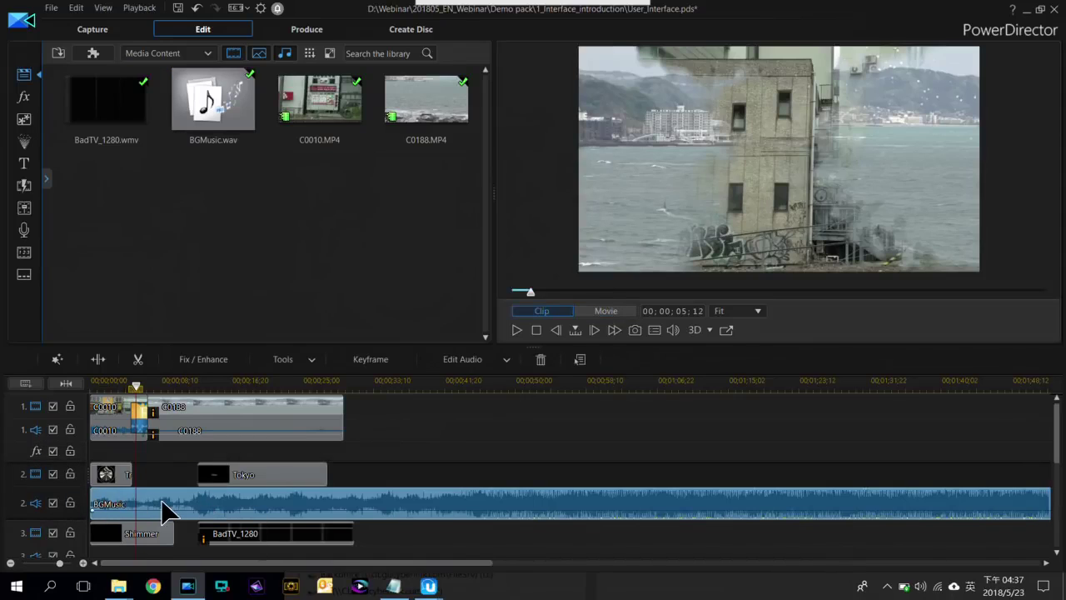
{"action": "left_click", "coordinate": [190, 386]}
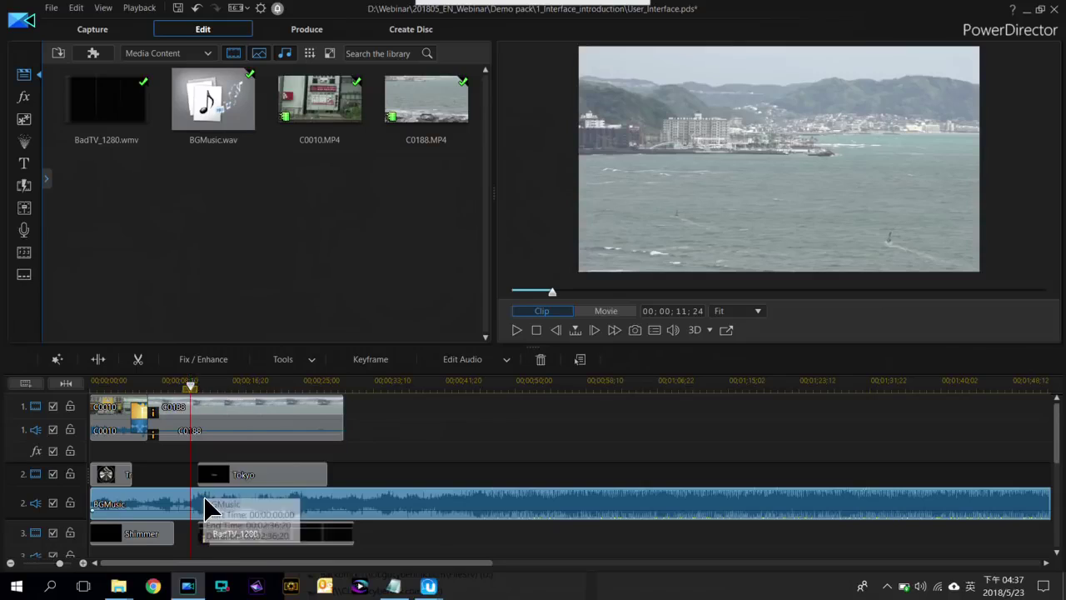
{"action": "left_click", "coordinate": [98, 364]}
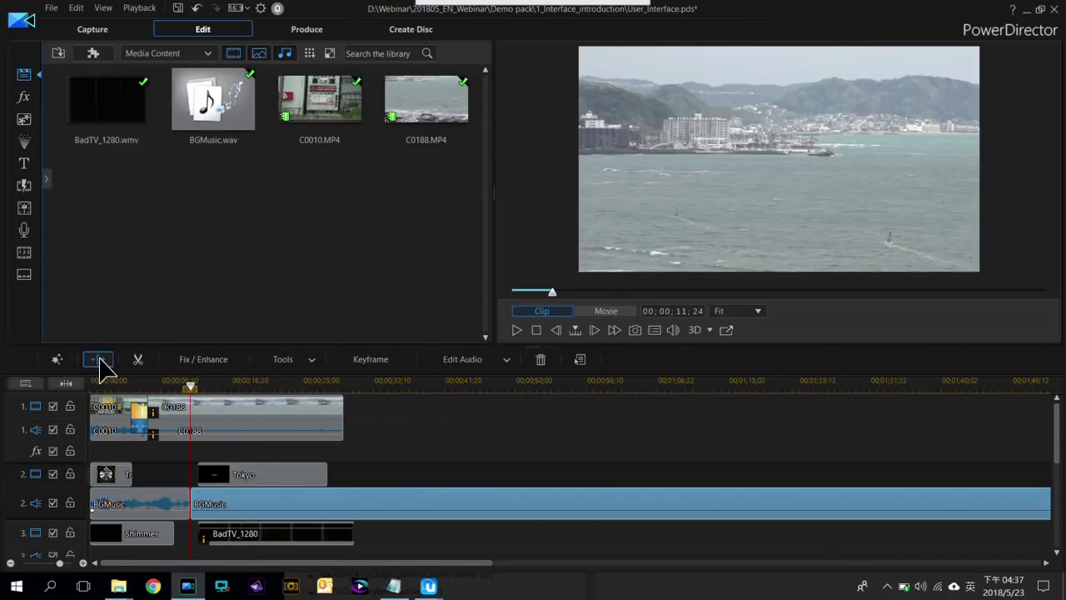
Remove the first part of the split BGMusic clip and fill the gap
{"action": "left_click", "coordinate": [178, 505]}
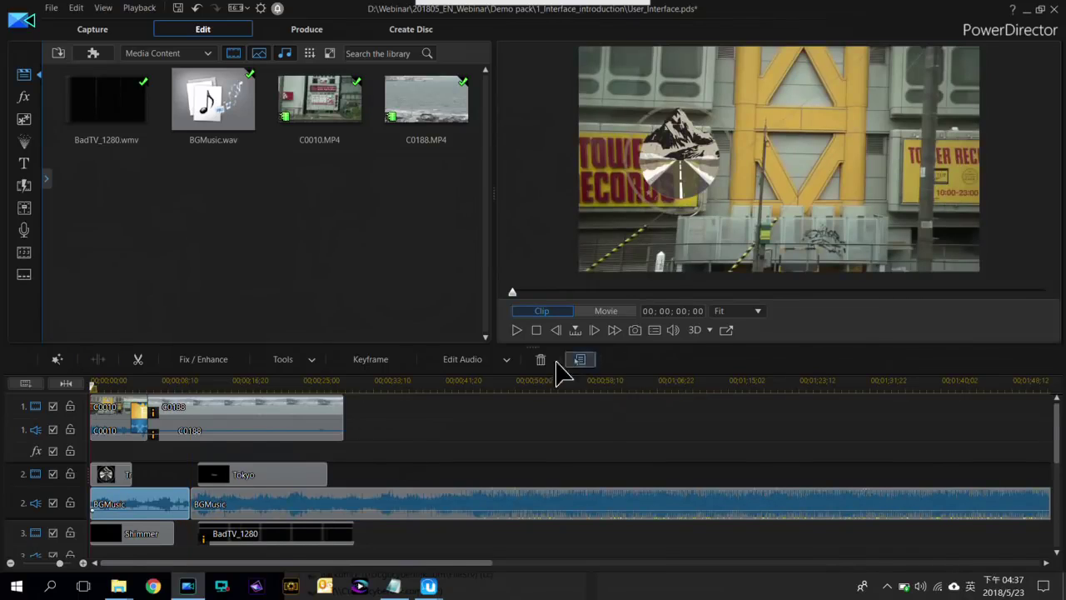
{"action": "left_click", "coordinate": [541, 361]}
{"action": "left_click", "coordinate": [592, 387]}
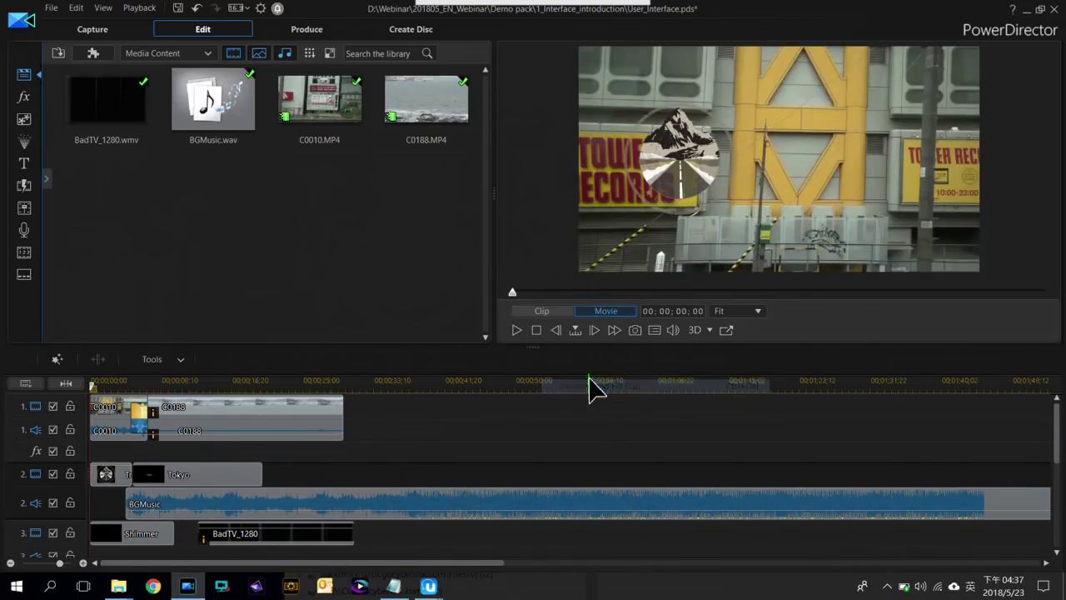
Play the movie from the start of the BGMusic clip and move that clip to the beginning of audio track 2
{"action": "left_click", "coordinate": [126, 381]}
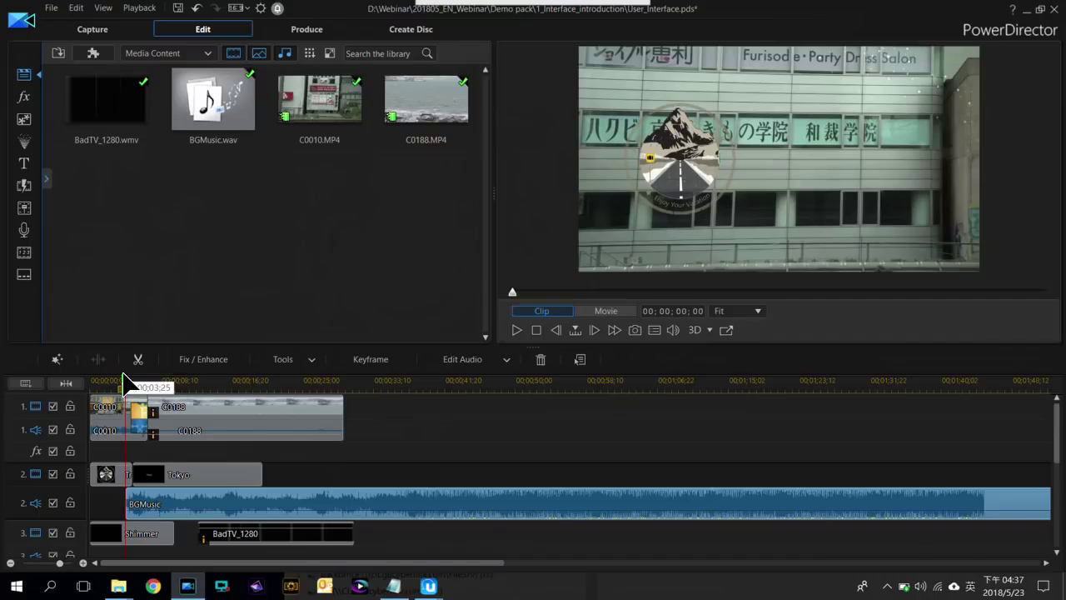
{"action": "left_click", "coordinate": [164, 520]}
{"action": "key", "text": "space"}
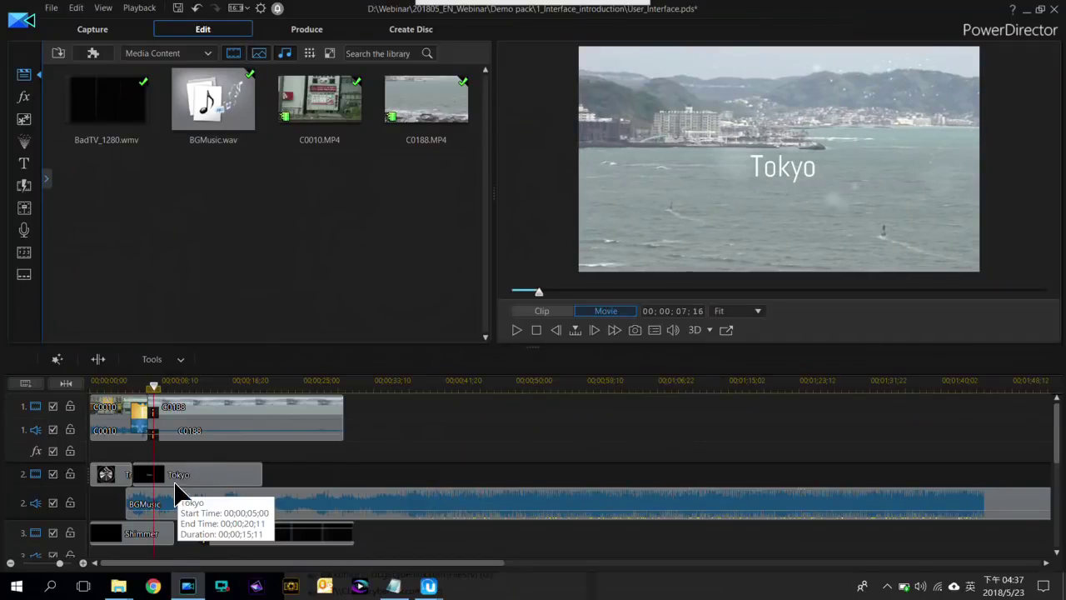
{"action": "left_click", "coordinate": [170, 512]}
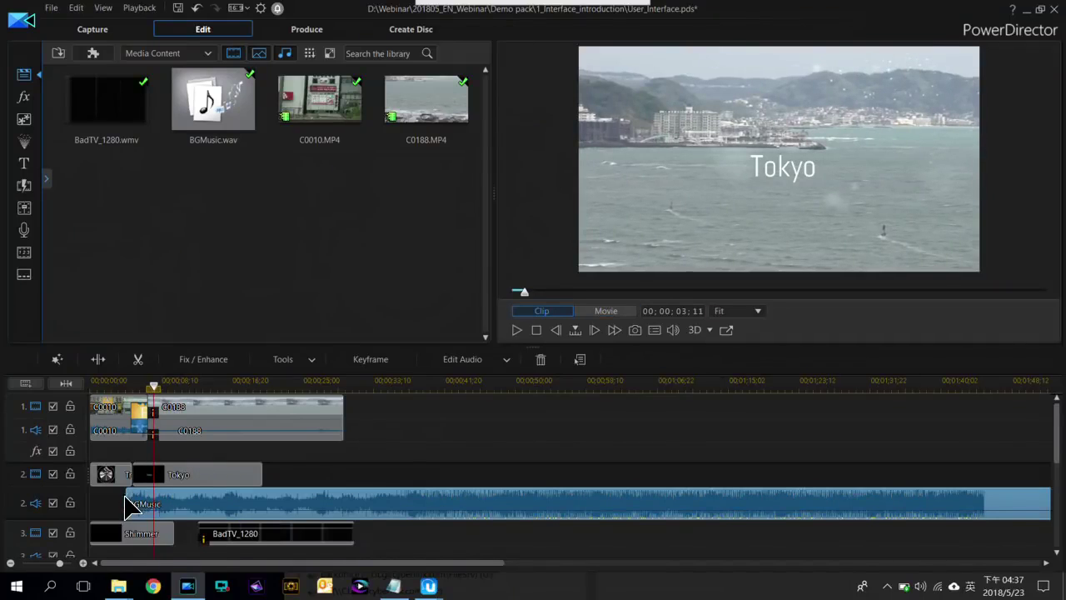
{"action": "key", "text": "ctrl+z"}
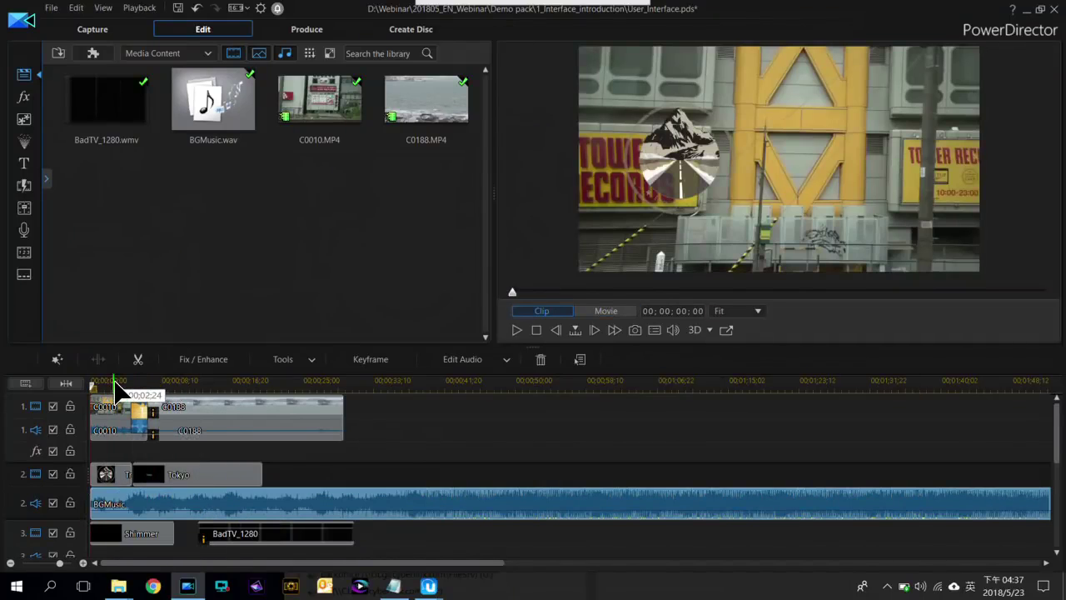
Play the movie with background music from 00;00;03;00 and preview the frame at 00;00;09;16
{"action": "left_click_drag", "start_coordinate": [117, 389], "coordinate": [129, 391]}
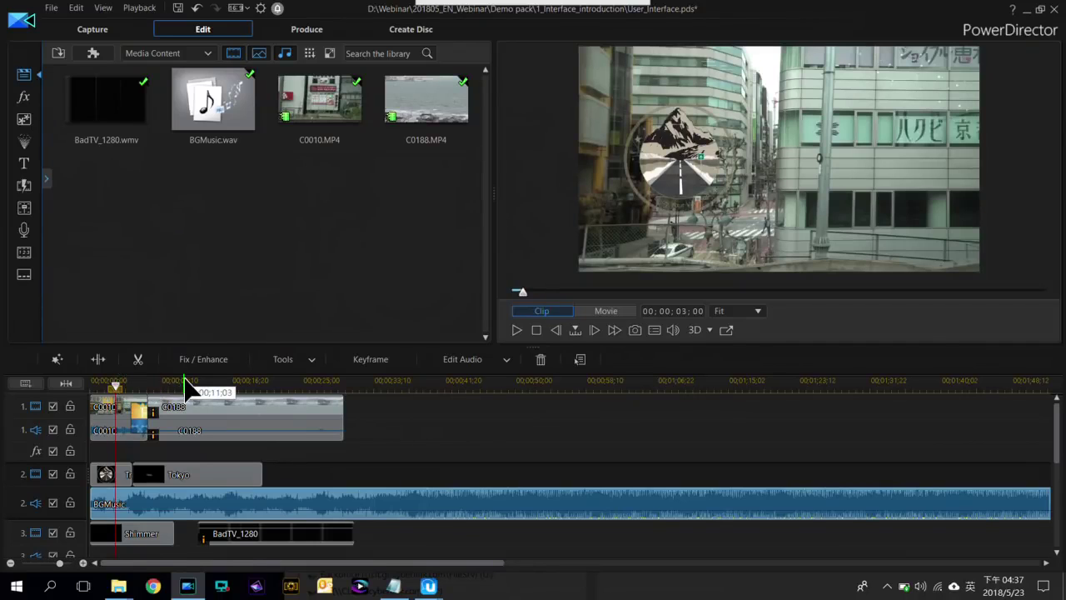
{"action": "key", "text": "space"}
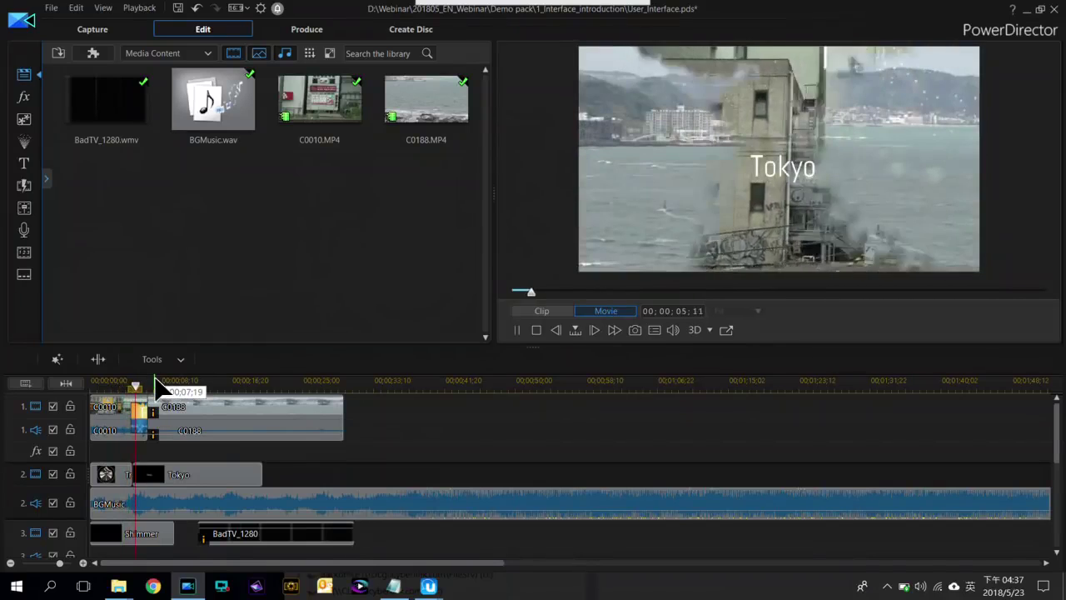
{"action": "key", "text": "space"}
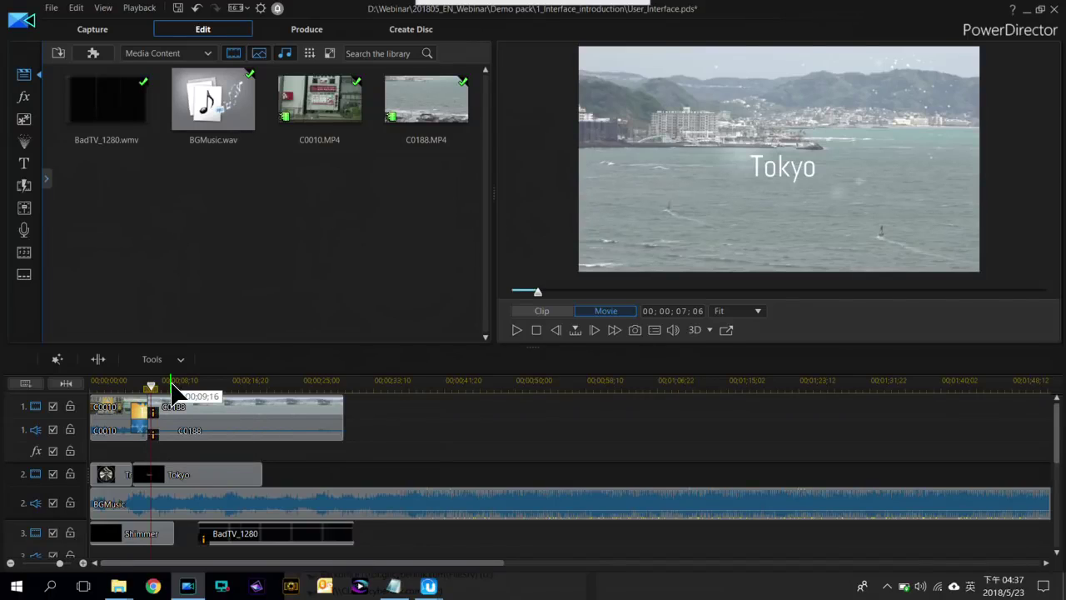
{"action": "left_click", "coordinate": [172, 385]}
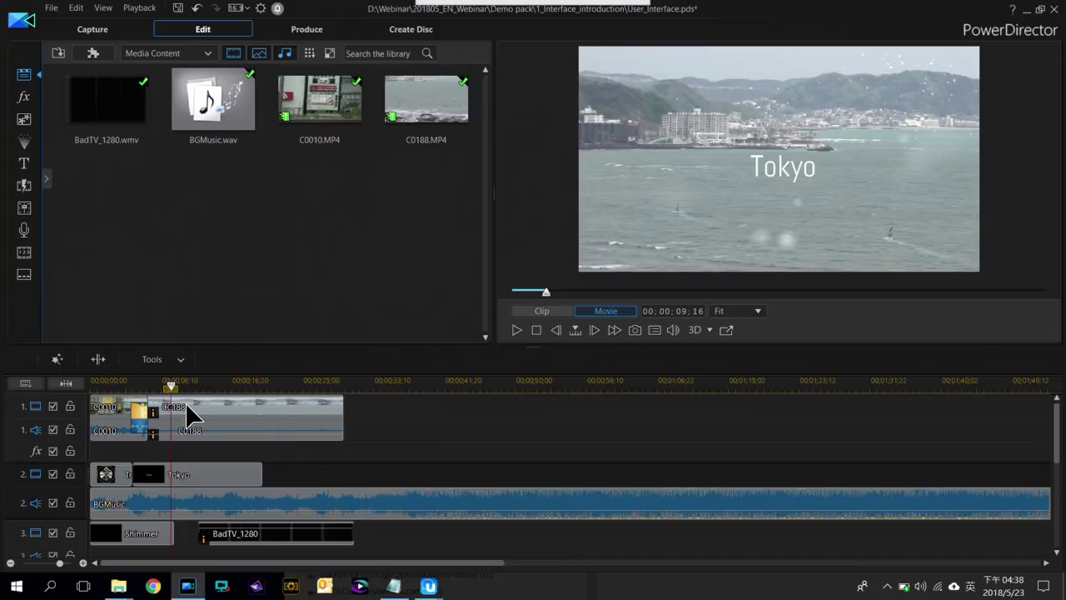
Open Fix / Enhance for the C0188 clip on track 1 and enable Video Stabilizer
{"action": "left_click_drag", "start_coordinate": [190, 414], "coordinate": [190, 404]}
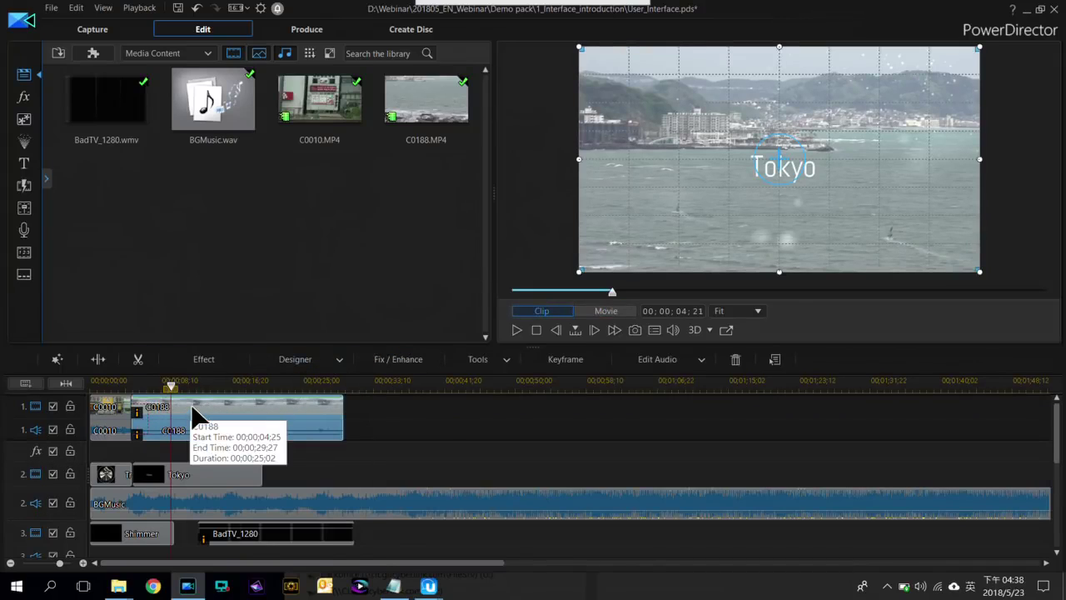
{"action": "left_click", "coordinate": [423, 364]}
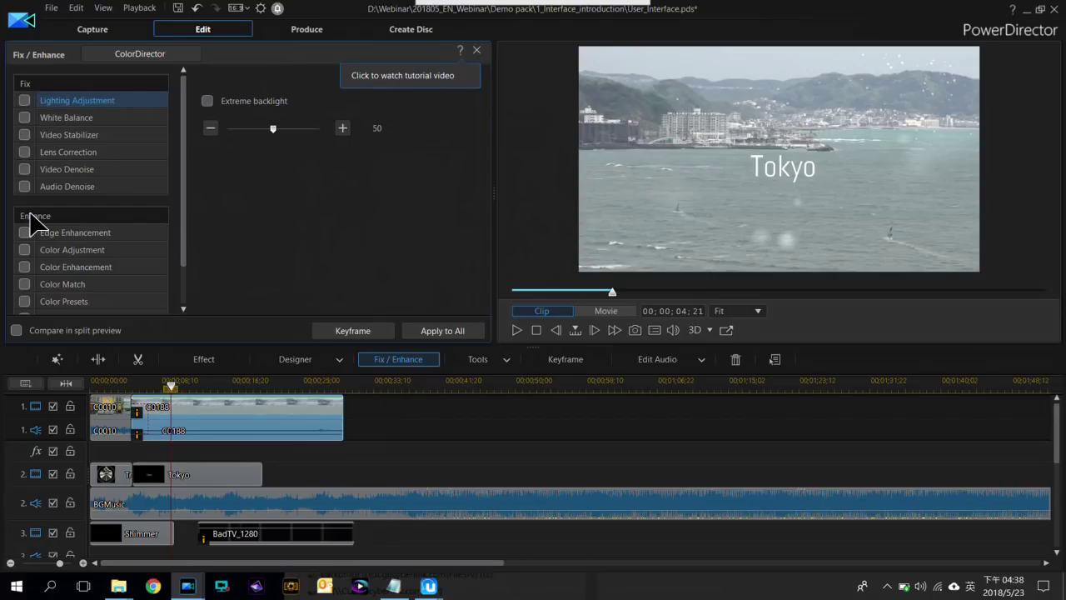
{"action": "left_click", "coordinate": [28, 133]}
{"action": "left_click", "coordinate": [24, 135]}
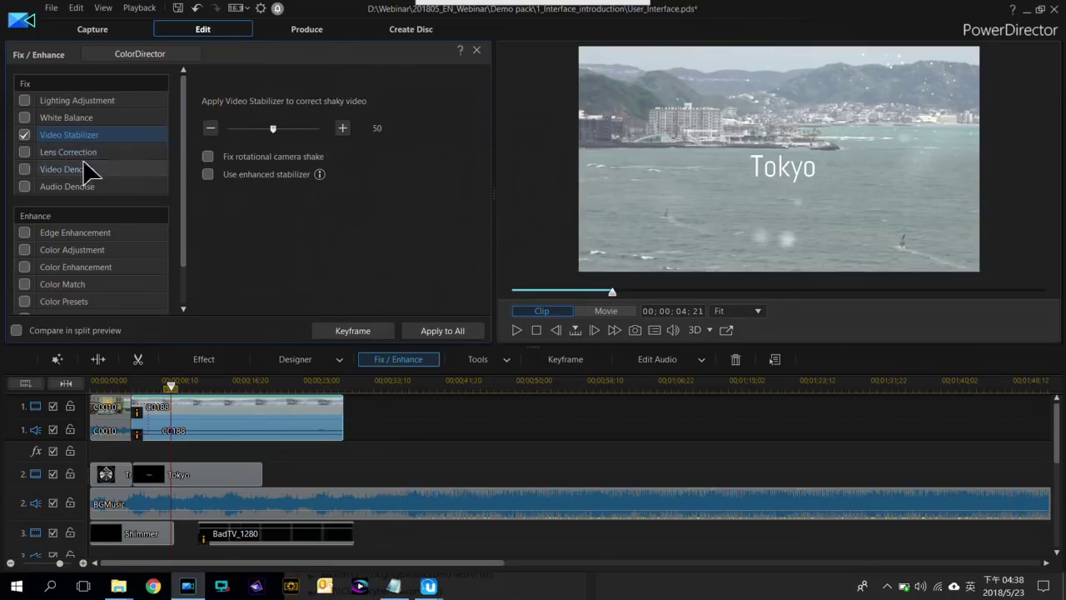
Enable Color Enhancement for the C0188 clip
{"action": "scroll", "coordinate": [182, 200], "scroll_direction": "down", "scroll_amount": 1}
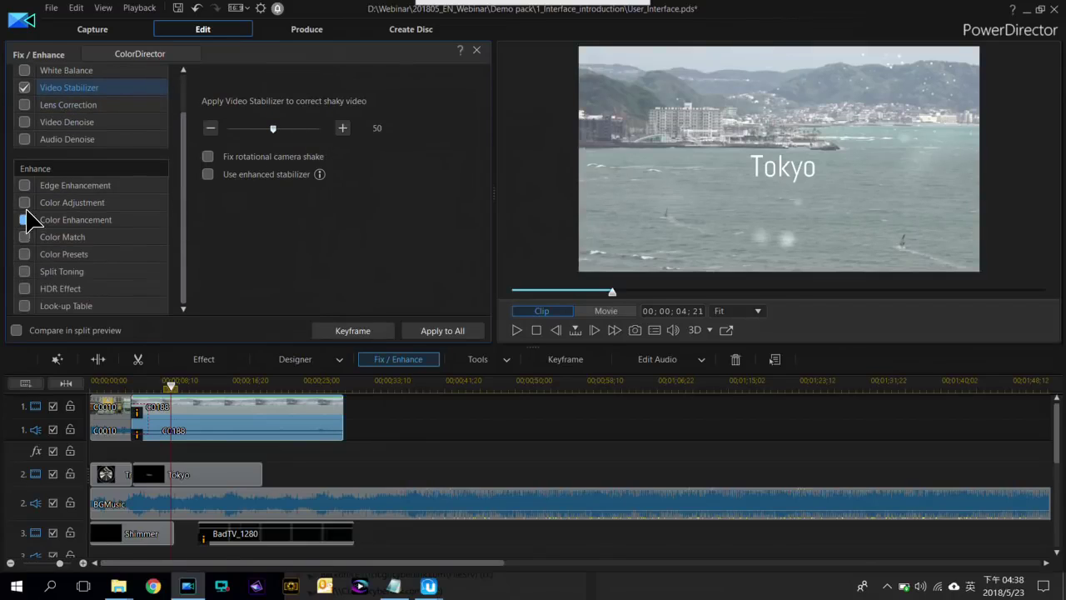
{"action": "left_click", "coordinate": [39, 186]}
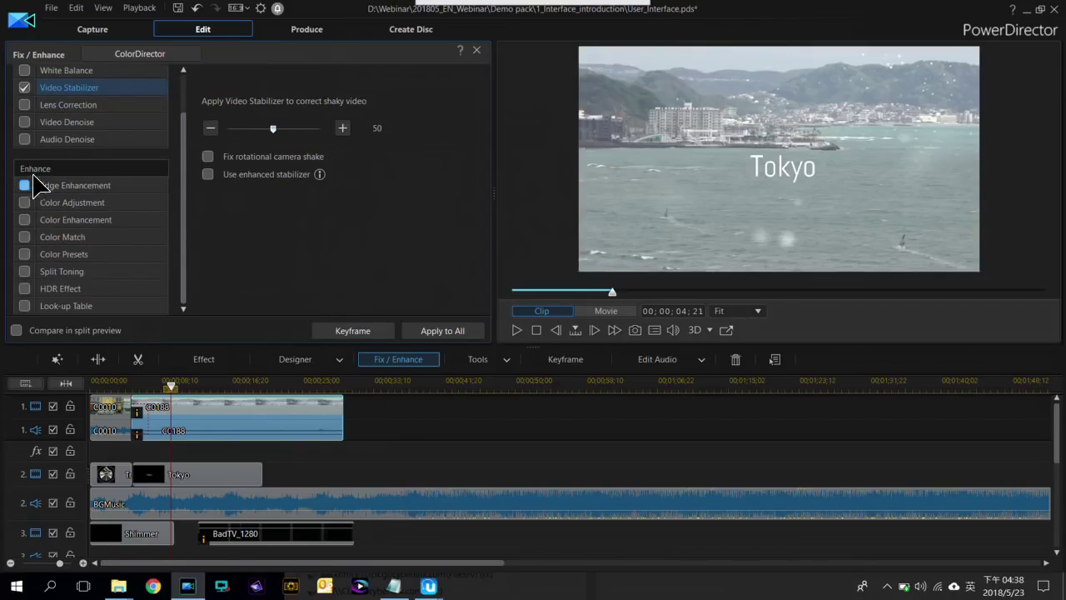
{"action": "left_click", "coordinate": [28, 220]}
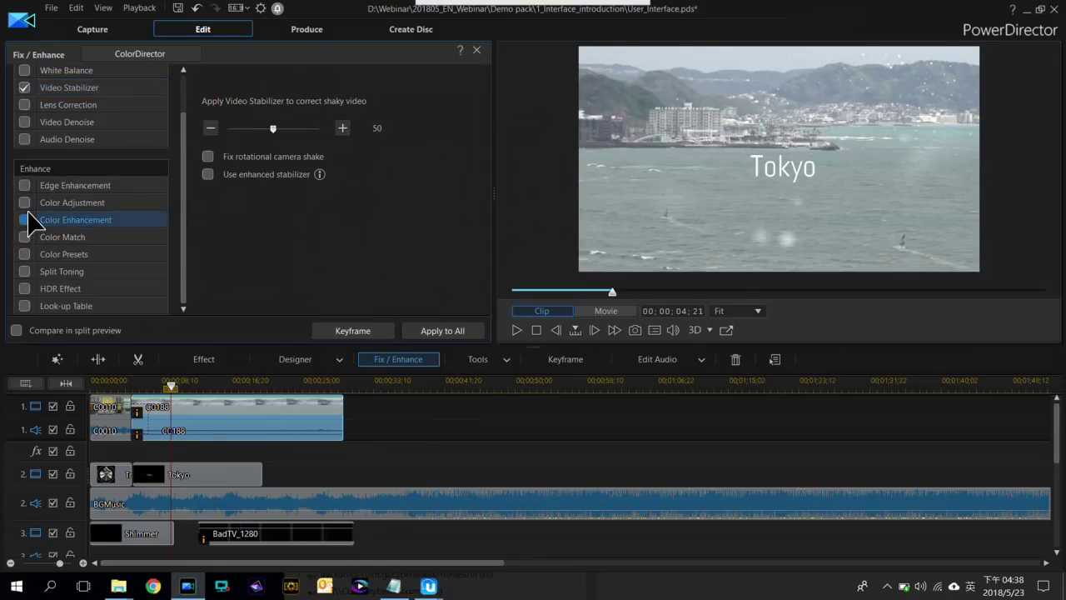
{"action": "left_click", "coordinate": [26, 220]}
Enable White Balance and Color Adjustment for the C0188 clip, setting contrast to 26 and raising the saturation slightly
{"action": "left_click_drag", "start_coordinate": [184, 133], "coordinate": [196, 85]}
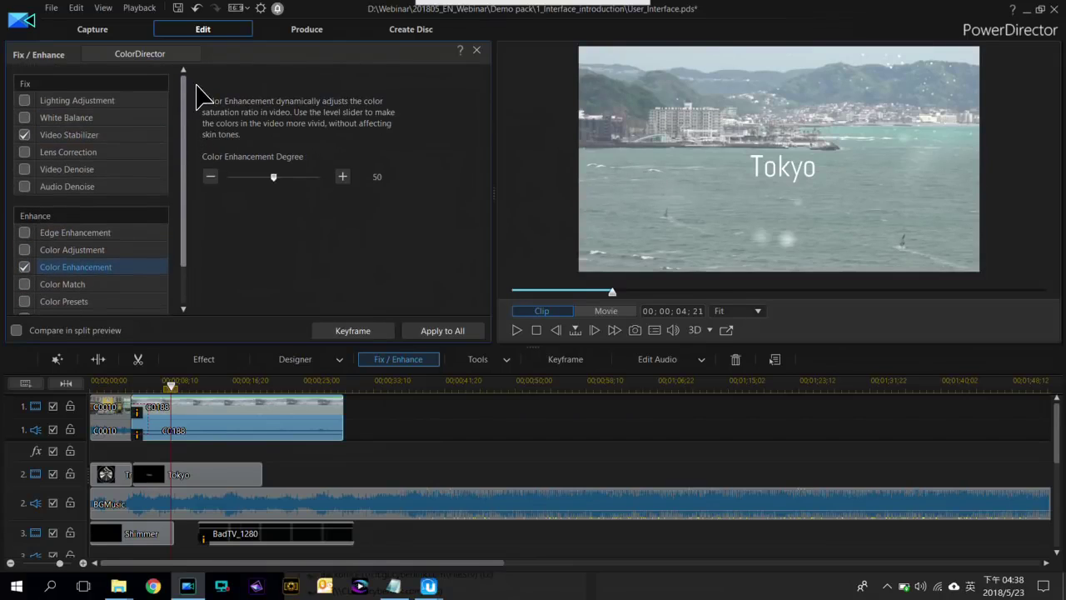
{"action": "left_click", "coordinate": [125, 119]}
{"action": "scroll", "coordinate": [93, 191], "scroll_direction": "down", "scroll_amount": 1}
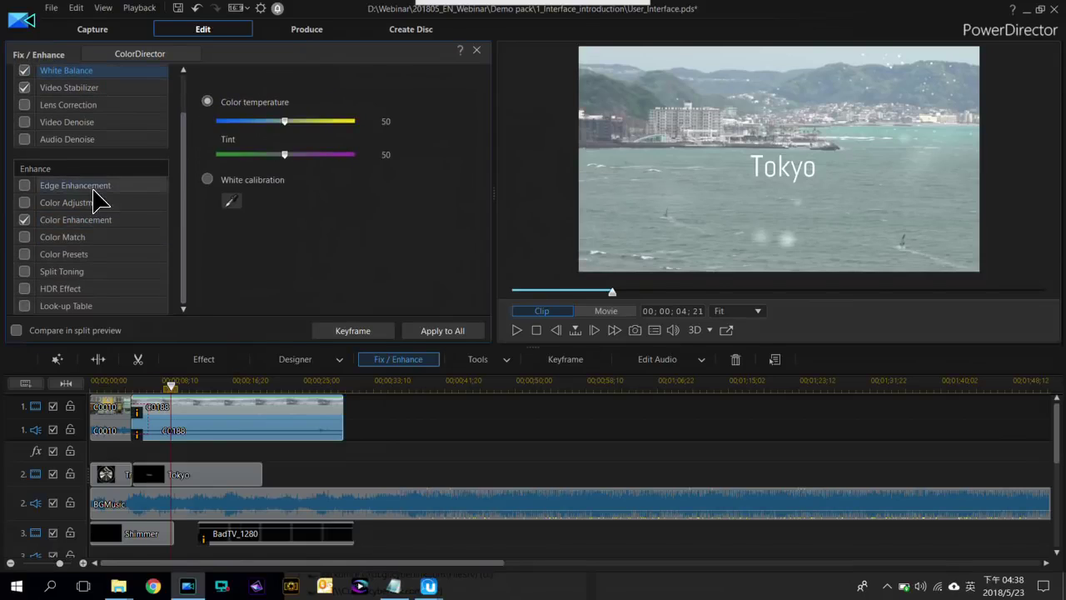
{"action": "left_click", "coordinate": [25, 202]}
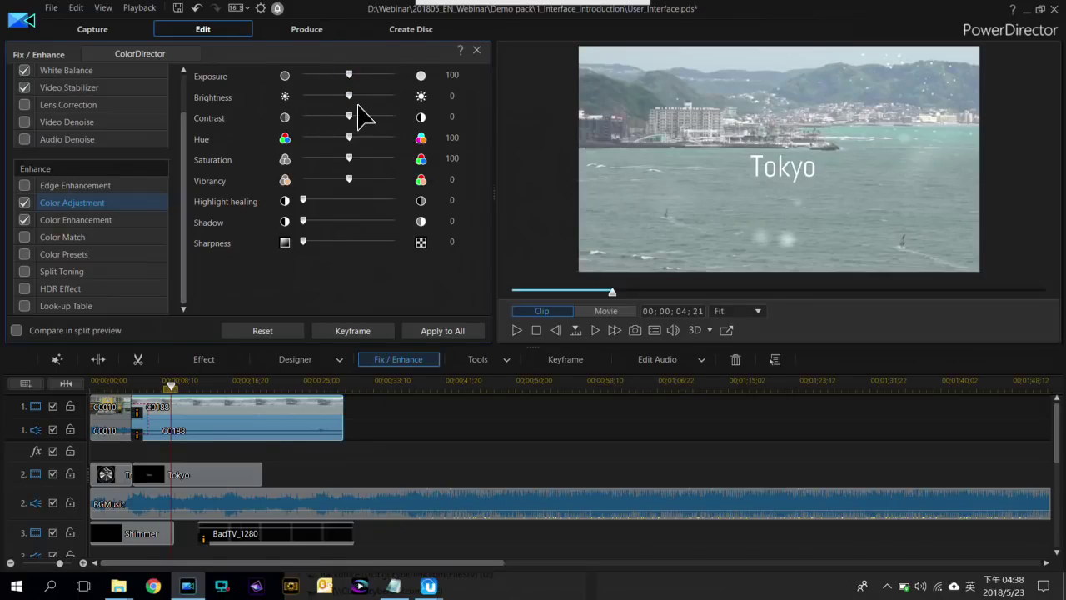
{"action": "left_click_drag", "start_coordinate": [349, 115], "coordinate": [363, 115]}
{"action": "left_click", "coordinate": [357, 156]}
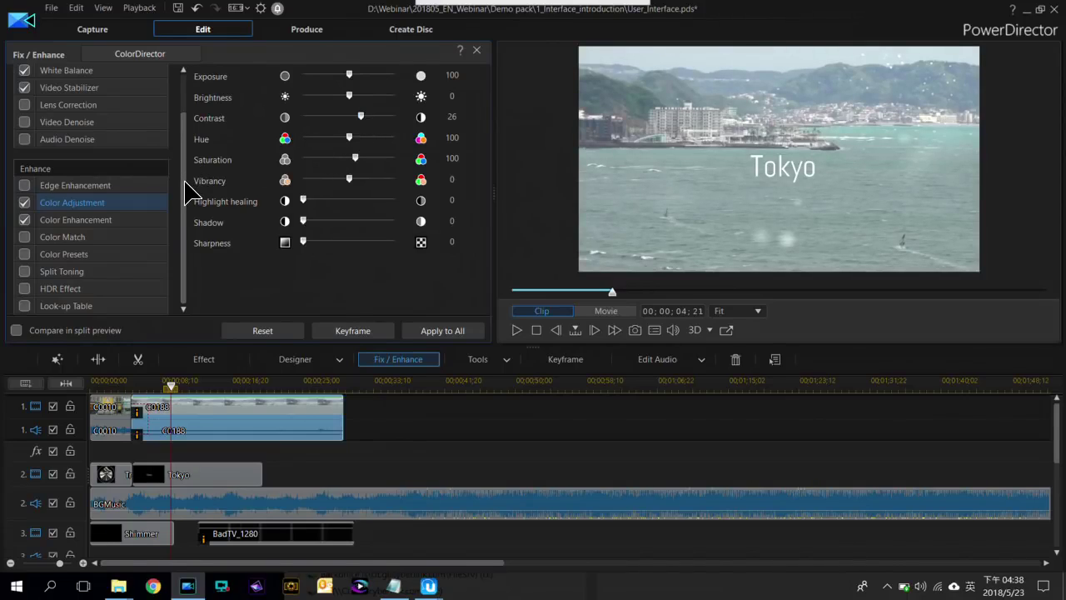
Apply a color look-up table file to the C0188 clip, preview its frame at 00;00;07;13 and close Fix / Enhance
{"action": "left_click", "coordinate": [24, 306]}
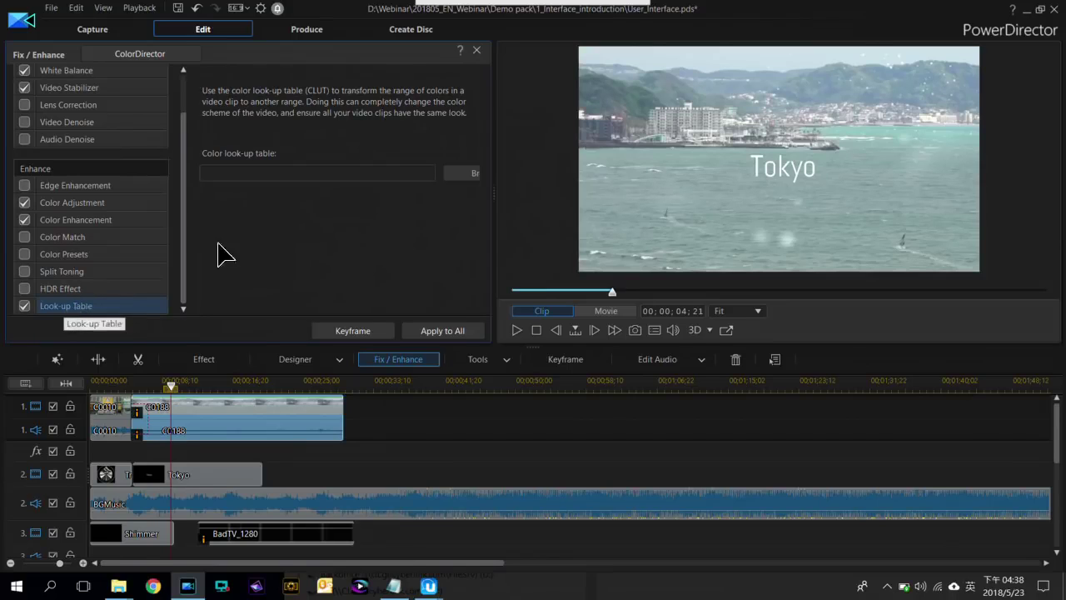
{"action": "left_click", "coordinate": [469, 177]}
{"action": "double_click", "coordinate": [239, 108]}
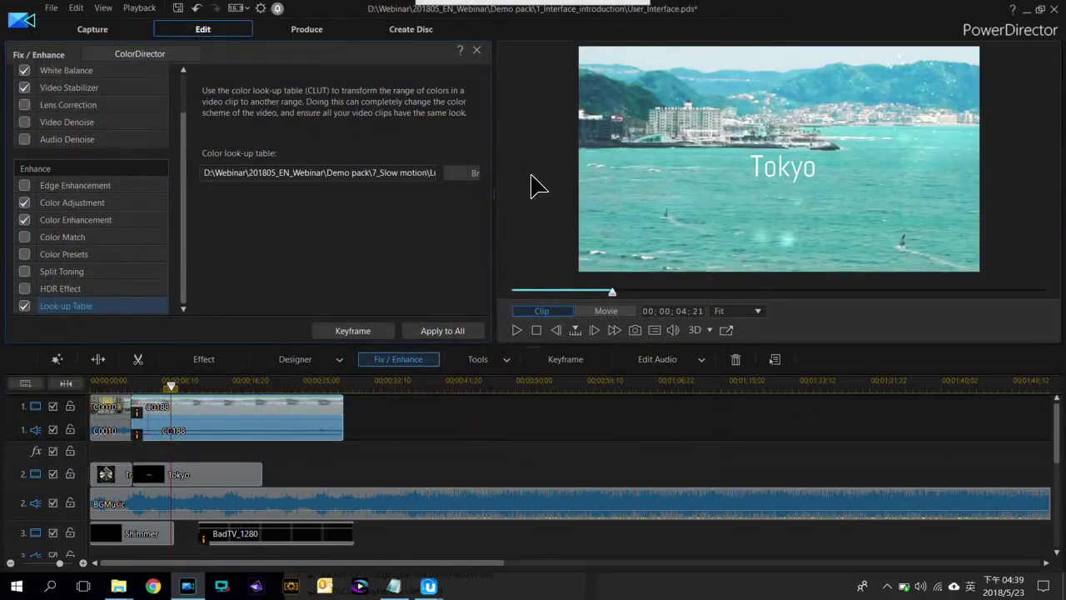
{"action": "left_click", "coordinate": [195, 390]}
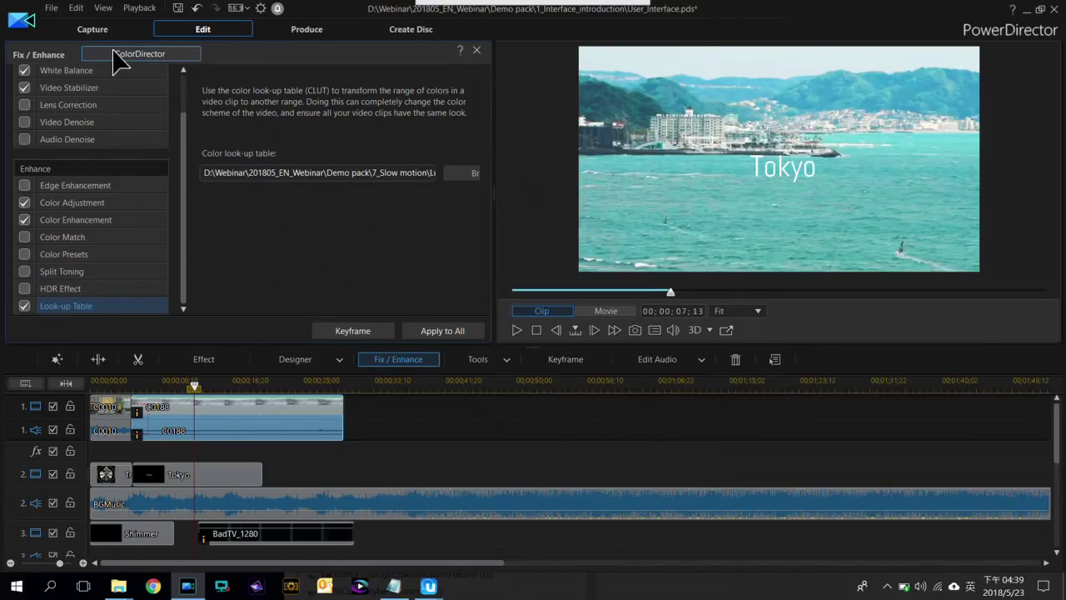
{"action": "left_click", "coordinate": [476, 50]}
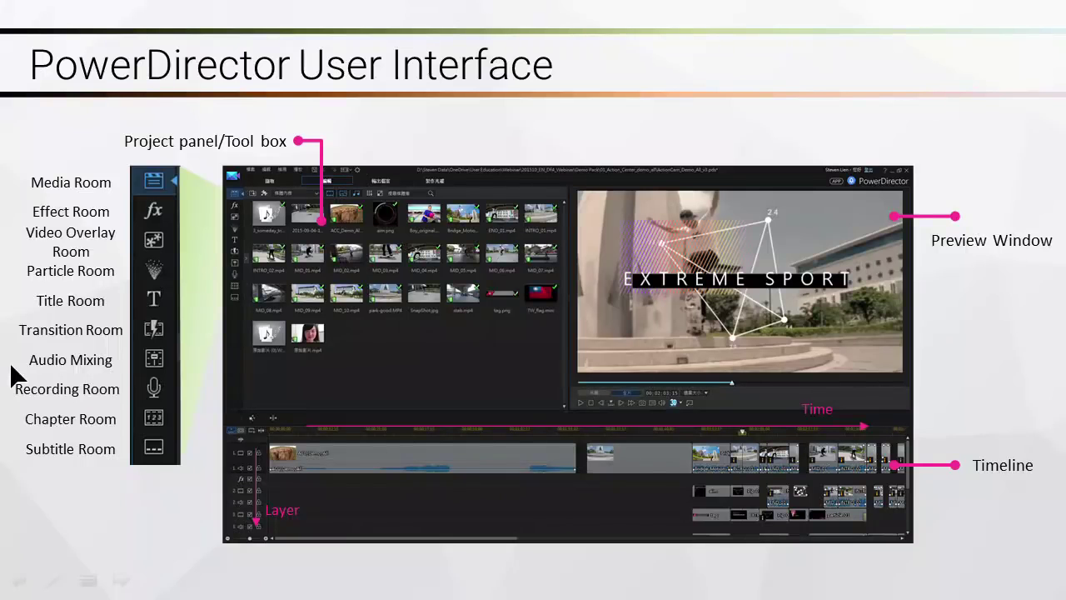
{"action": "key", "text": "Right"}
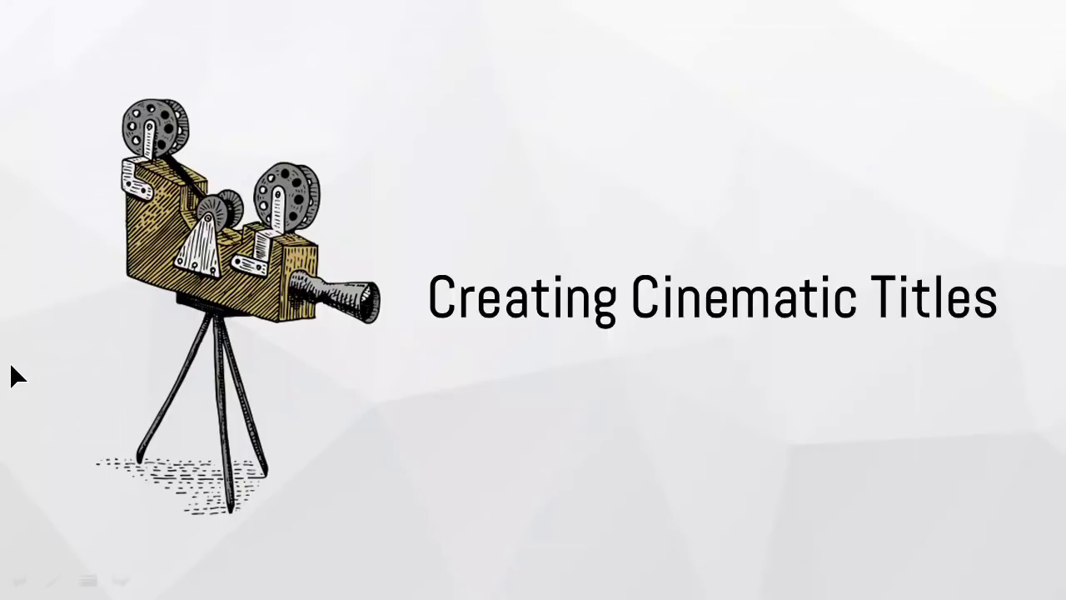
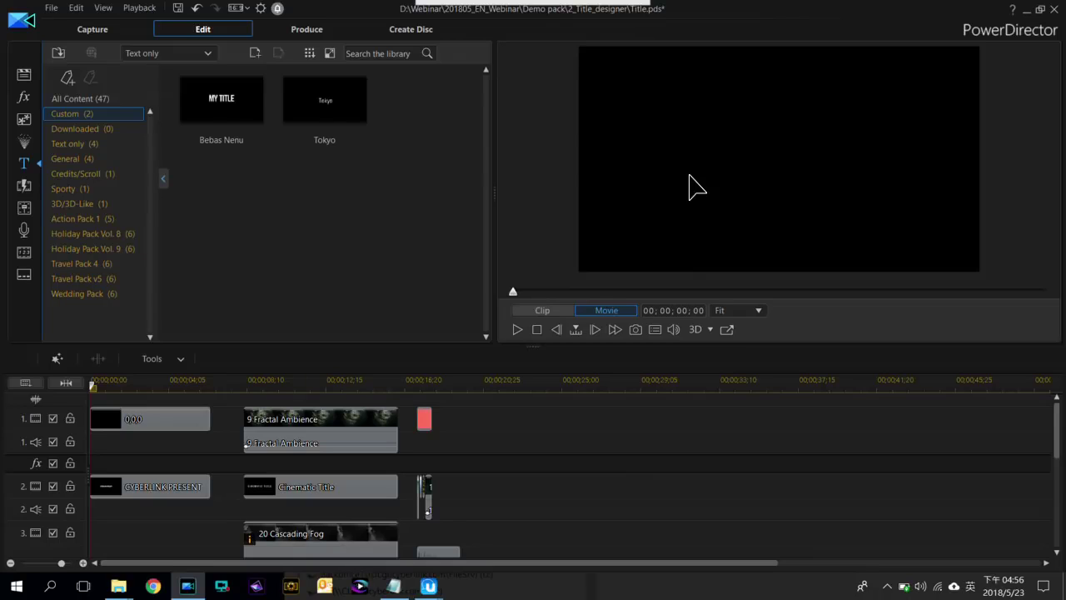
Play the CYBERLINK PRESENT title from the movie's start, and play the Cinematic Title section twice from its beginning
{"action": "key", "text": "space"}
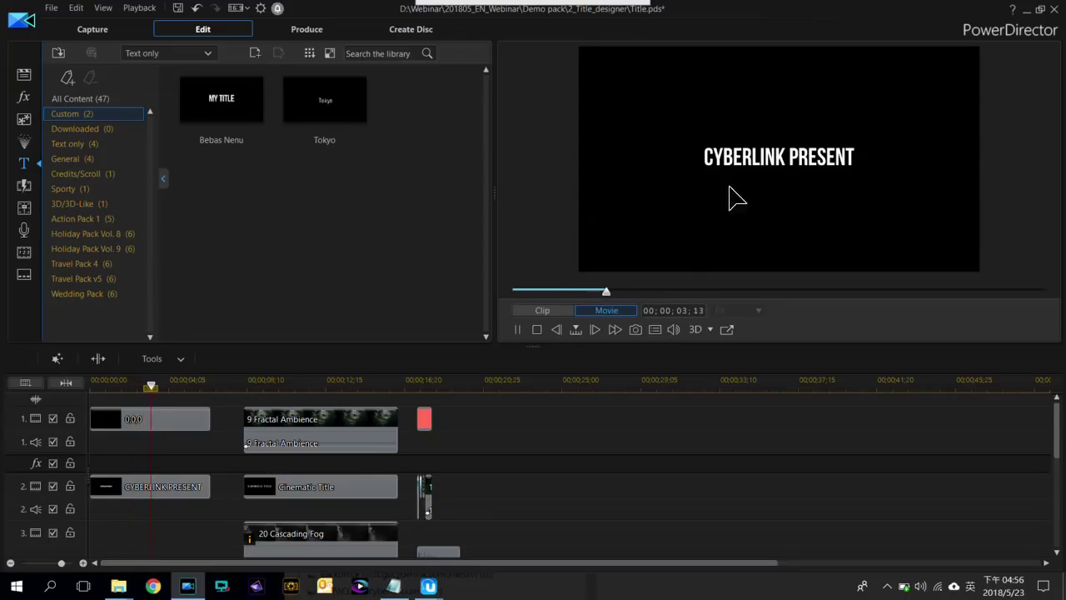
{"action": "left_click", "coordinate": [246, 383]}
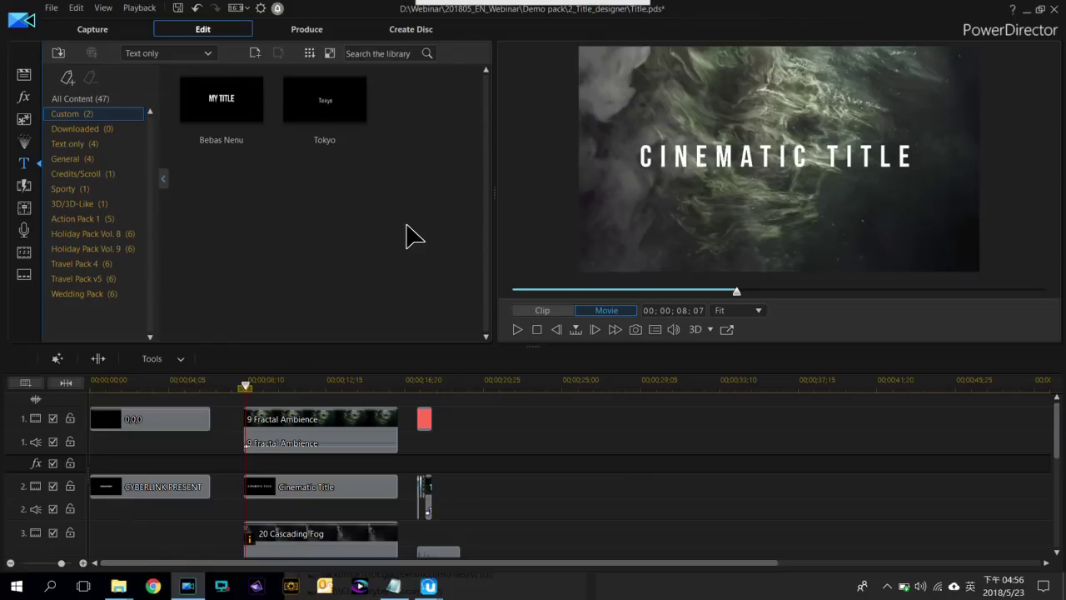
{"action": "key", "text": "space"}
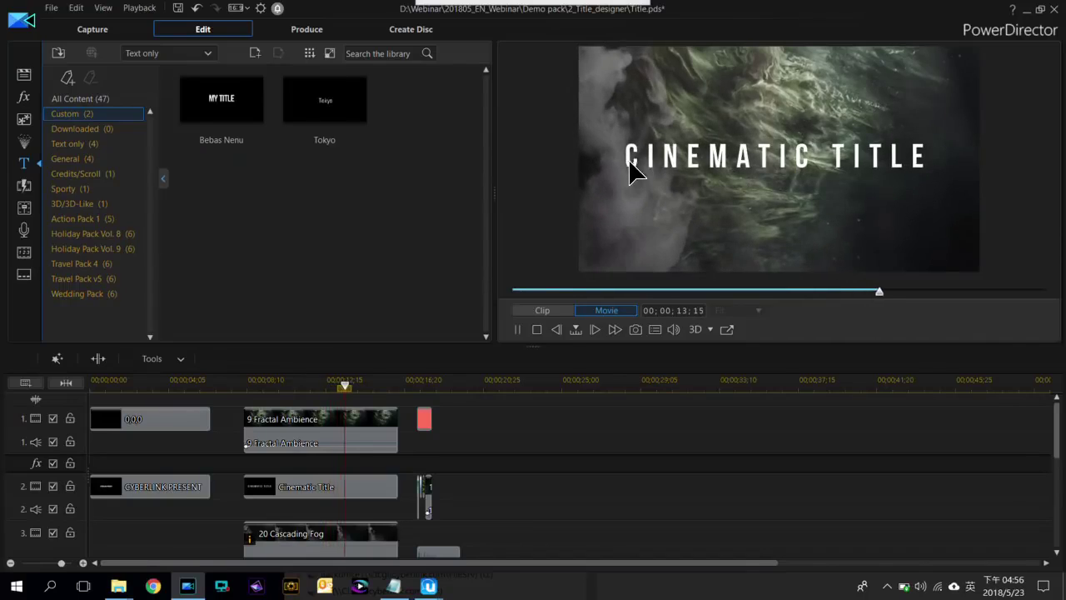
{"action": "key", "text": "space"}
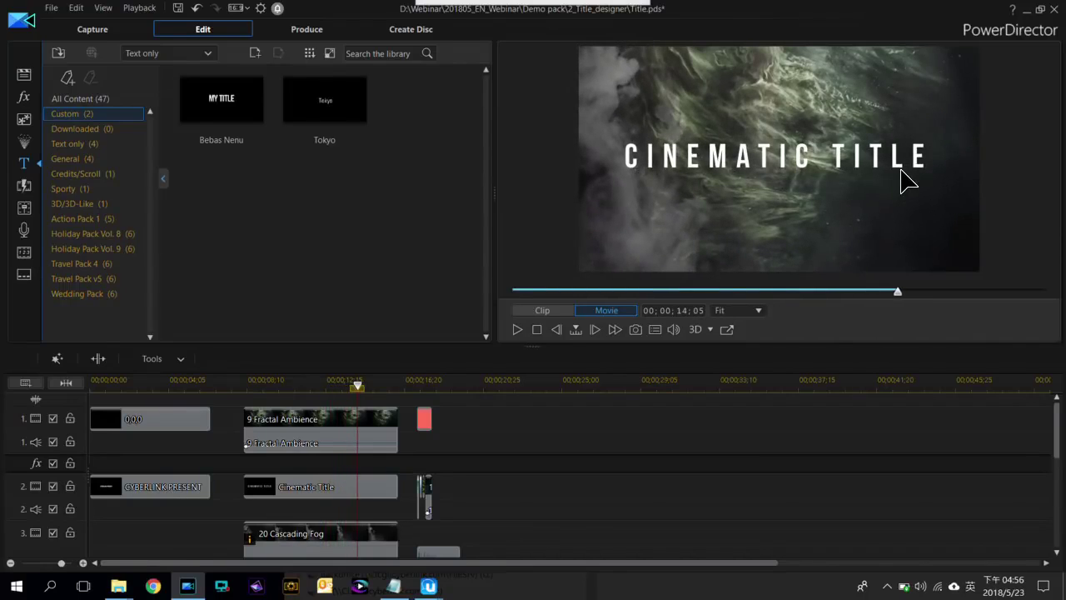
{"action": "left_click", "coordinate": [250, 385]}
{"action": "key", "text": "space"}
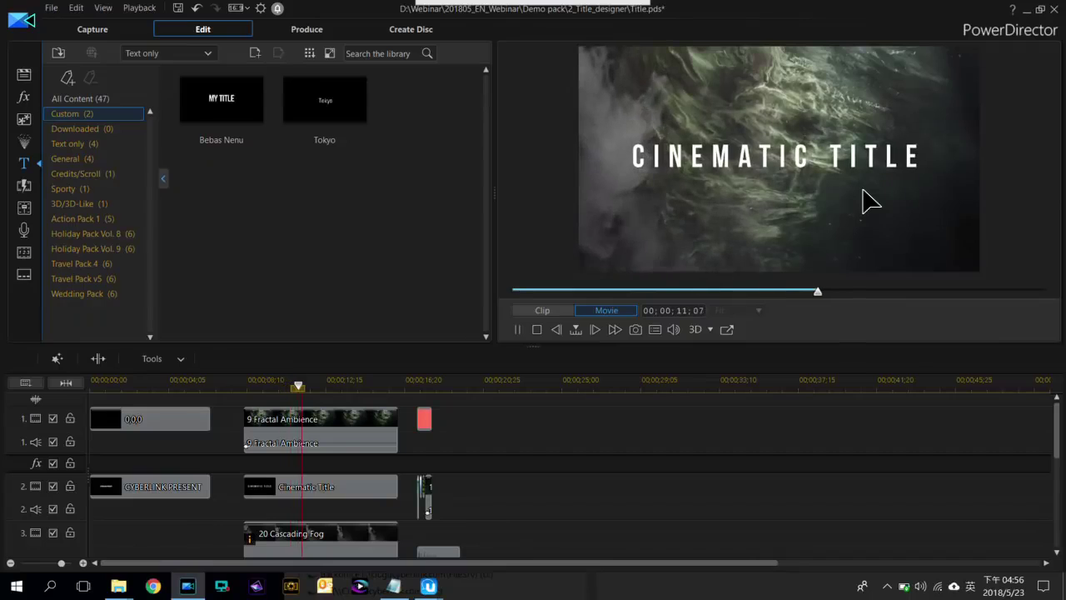
{"action": "key", "text": "space"}
Play the text-mask title over the red color board from 00;00;17;09 and preview its frame at 00;00;17;11
{"action": "left_click", "coordinate": [419, 385]}
{"action": "scroll", "coordinate": [422, 389], "scroll_direction": "up", "scroll_amount": 2}
{"action": "scroll", "coordinate": [421, 388], "scroll_direction": "up", "scroll_amount": 2}
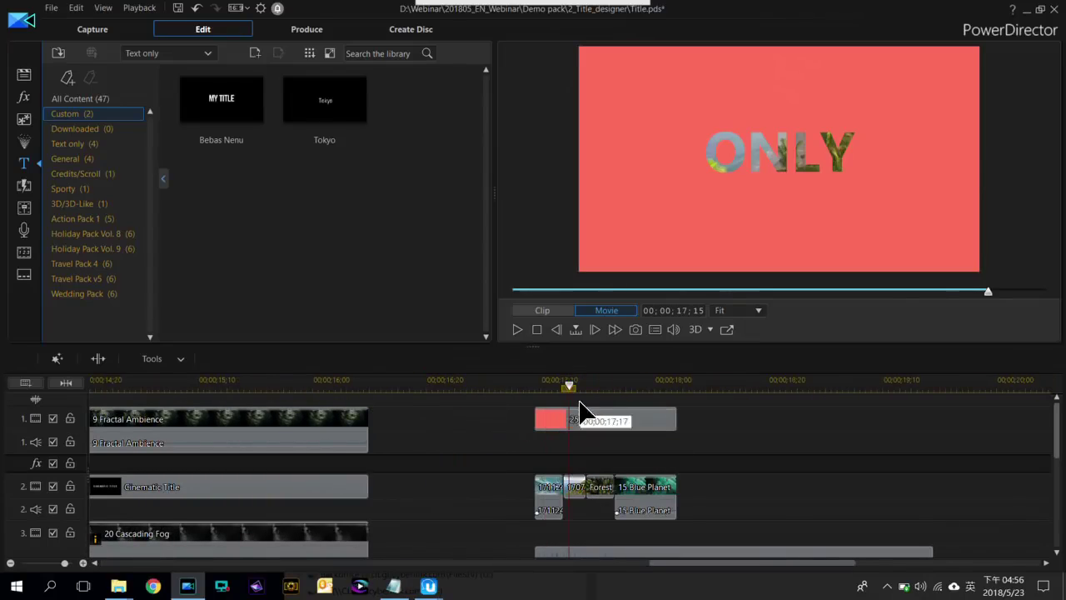
{"action": "left_click", "coordinate": [547, 386]}
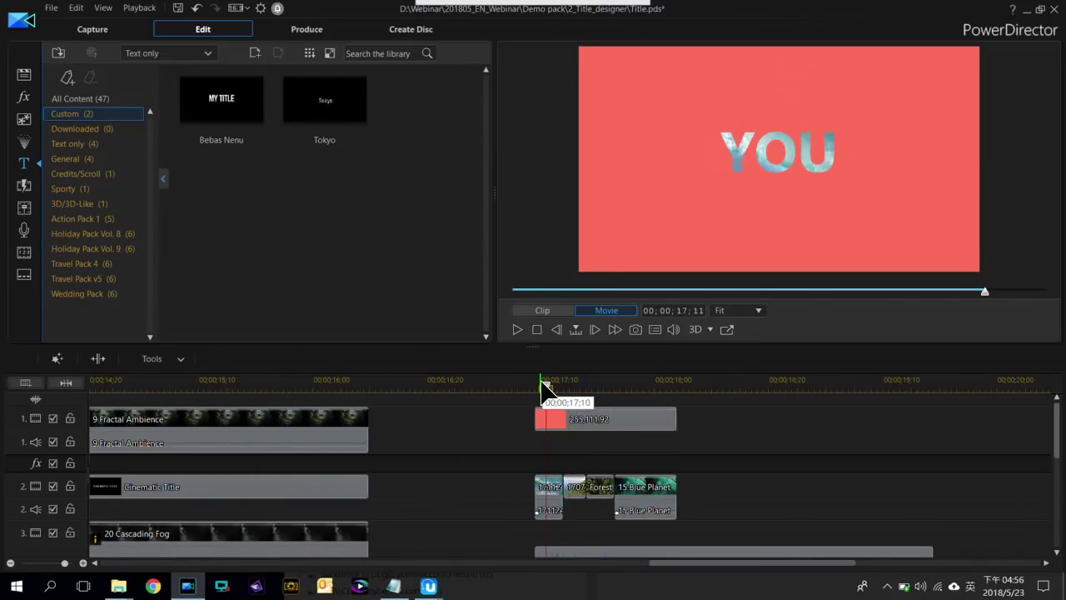
{"action": "left_click", "coordinate": [537, 386]}
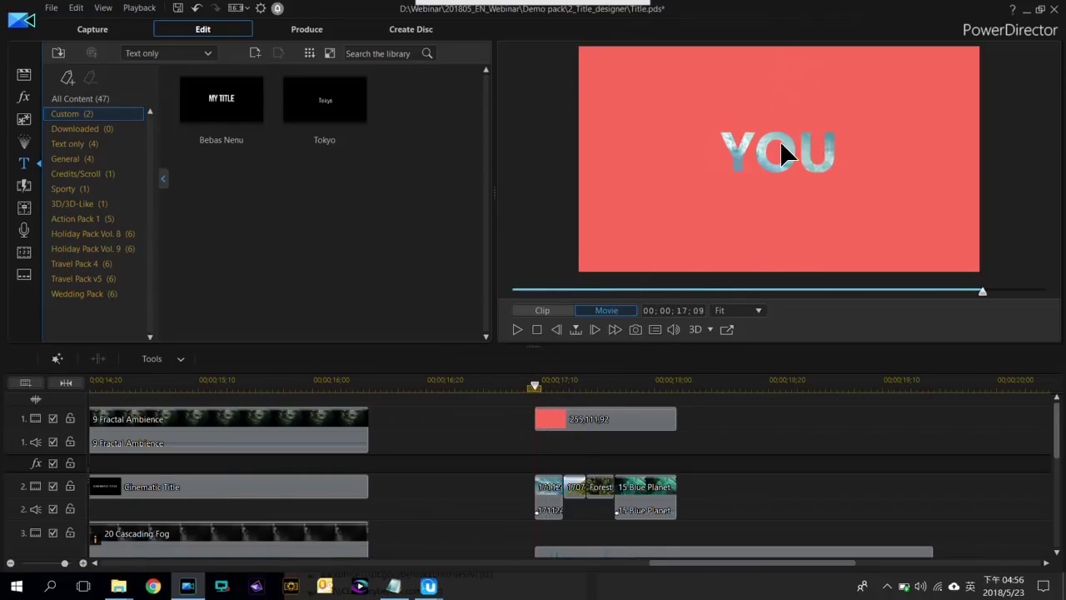
{"action": "key", "text": "space"}
{"action": "left_click", "coordinate": [548, 385]}
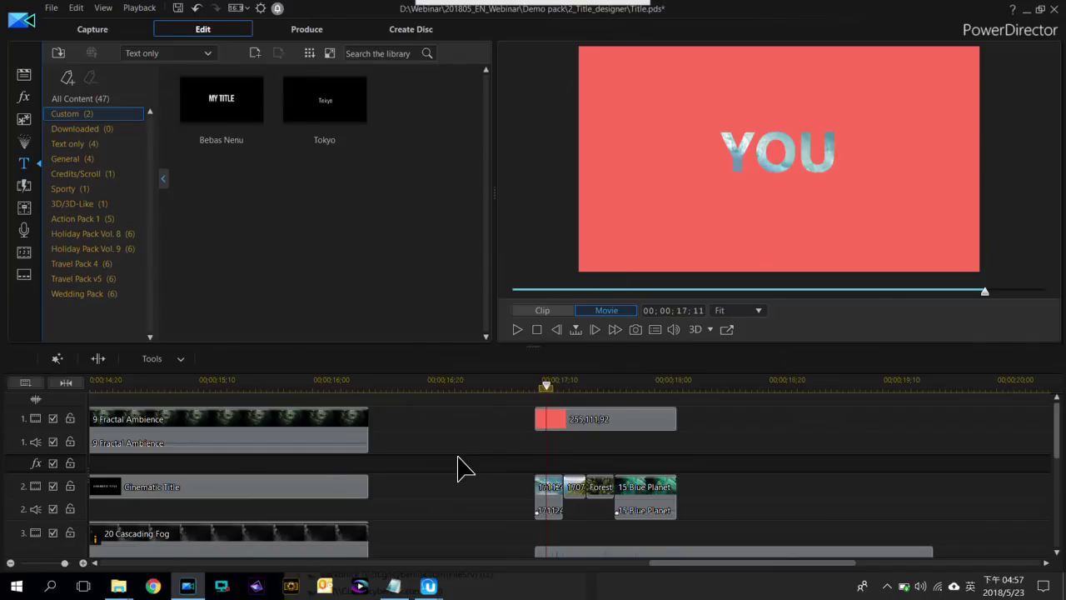
Place the Default title on video track 2 after the Blue Planet clip, starting near 00;00;19;00
{"action": "scroll", "coordinate": [458, 467], "scroll_direction": "down", "scroll_amount": 3}
{"action": "scroll", "coordinate": [364, 494], "scroll_direction": "up", "scroll_amount": 2}
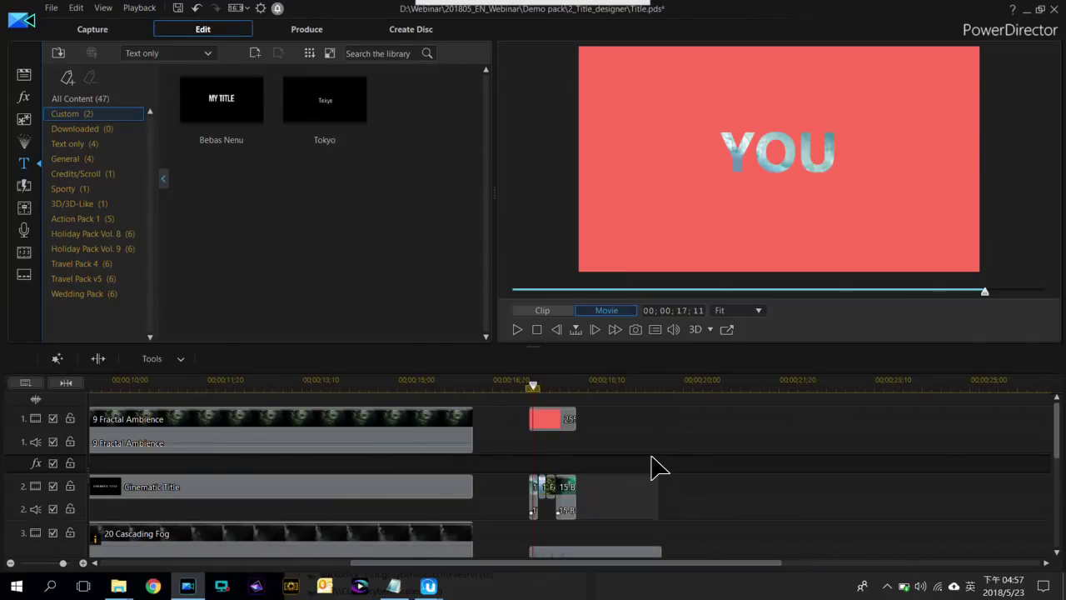
{"action": "scroll", "coordinate": [633, 463], "scroll_direction": "down", "scroll_amount": 2}
{"action": "left_click", "coordinate": [269, 386]}
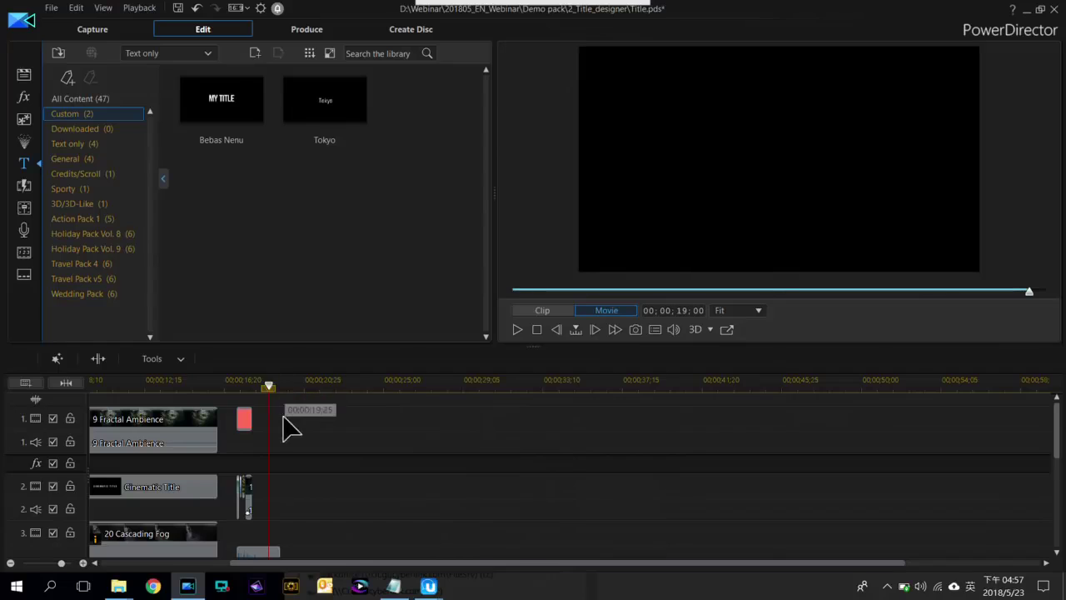
{"action": "scroll", "coordinate": [325, 433], "scroll_direction": "up", "scroll_amount": 3}
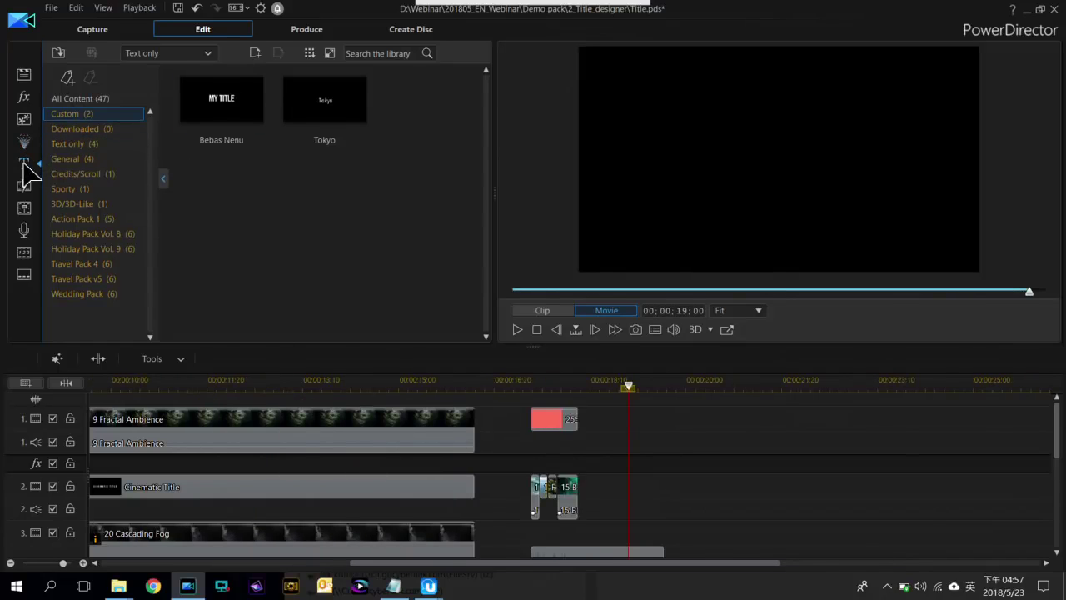
{"action": "left_click", "coordinate": [80, 100]}
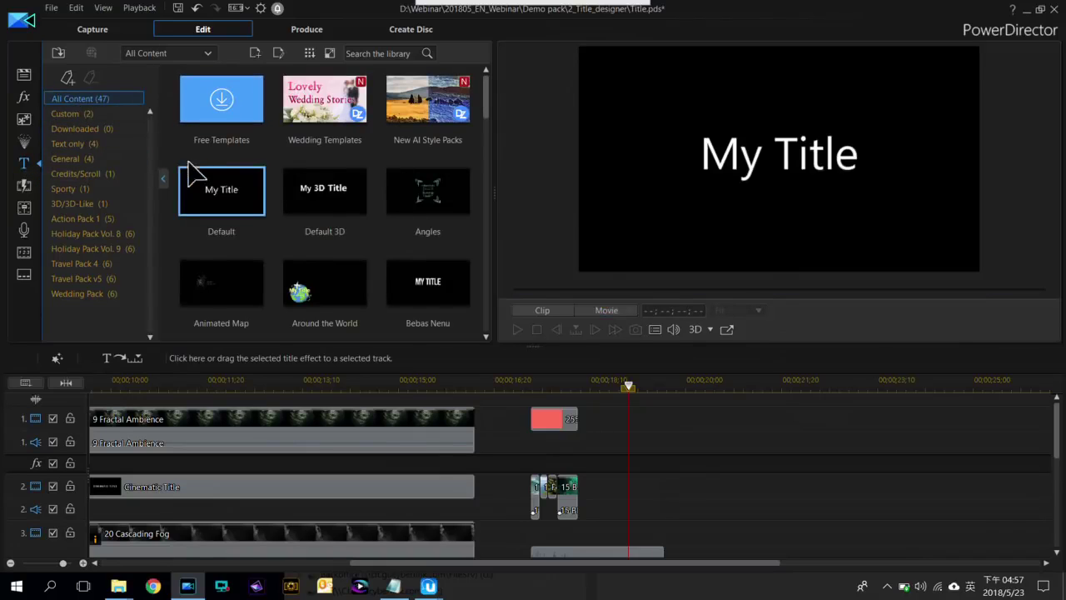
{"action": "left_click_drag", "start_coordinate": [213, 196], "coordinate": [619, 489]}
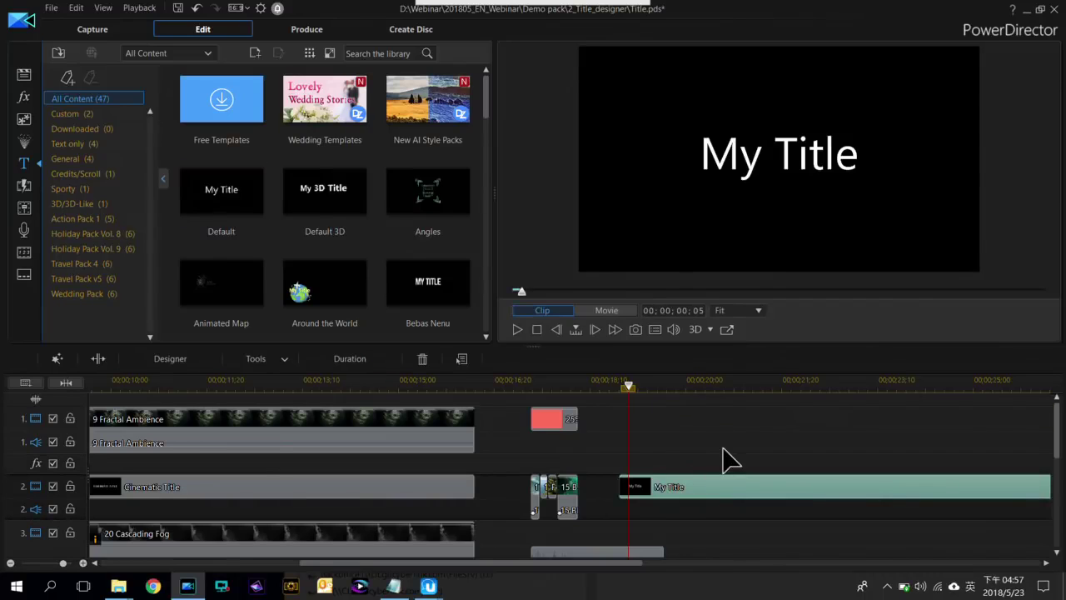
Place the black 0,0,0 color board on video track 1 at 00;00;19;00 and extend it to nearly the end of the My Title clip
{"action": "scroll", "coordinate": [723, 460], "scroll_direction": "down", "scroll_amount": 3}
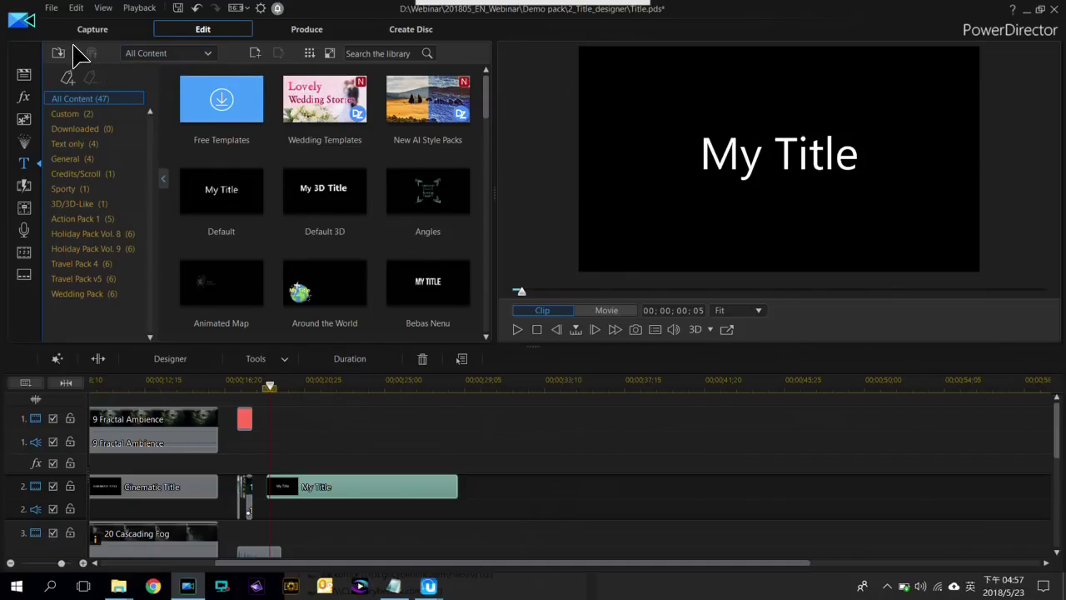
{"action": "left_click", "coordinate": [24, 75]}
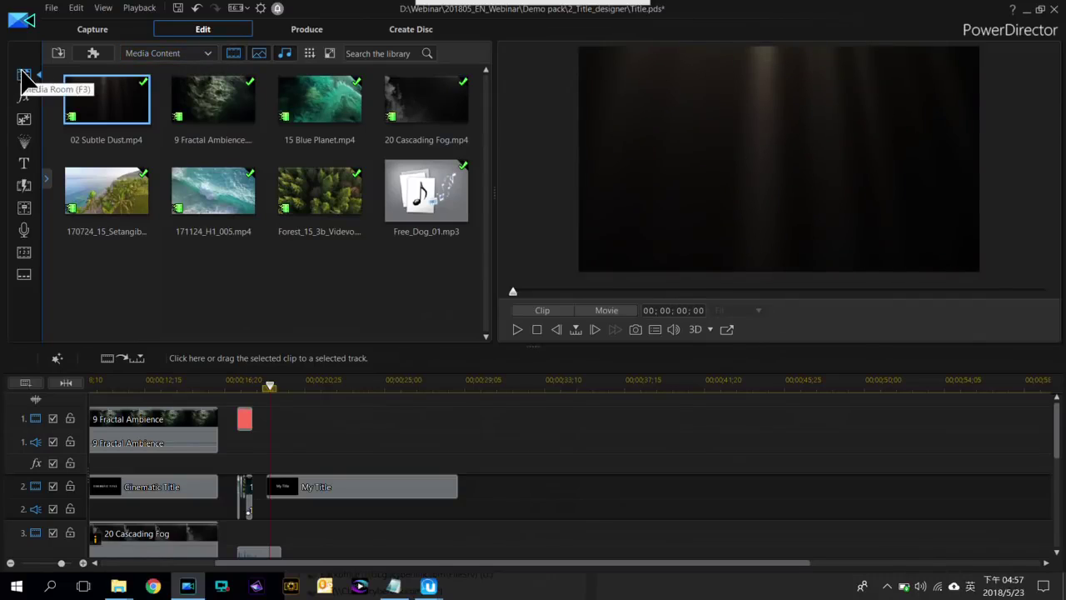
{"action": "left_click", "coordinate": [206, 57]}
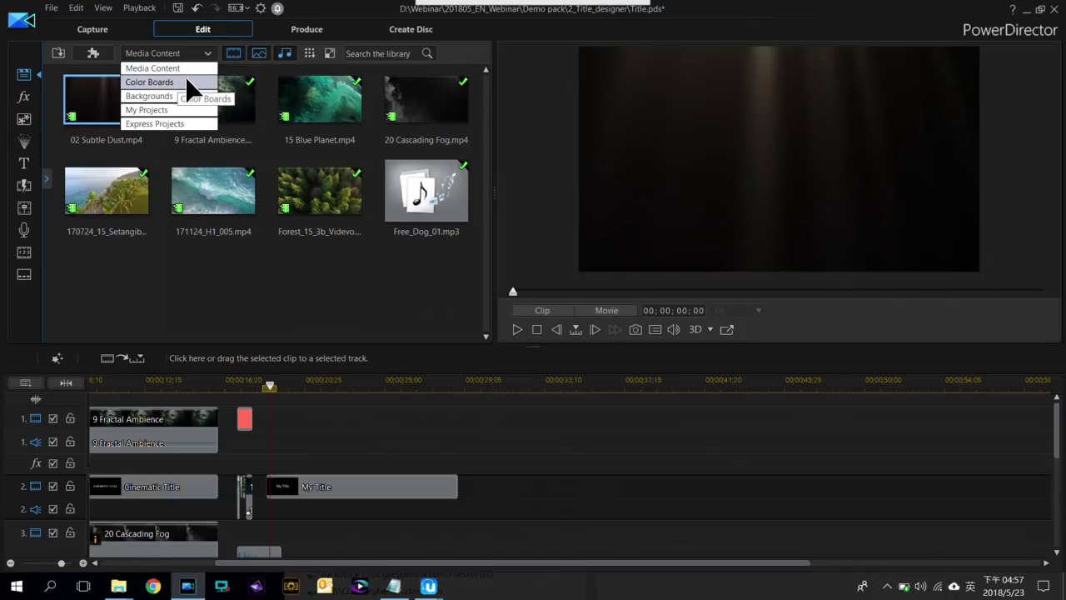
{"action": "left_click", "coordinate": [188, 81]}
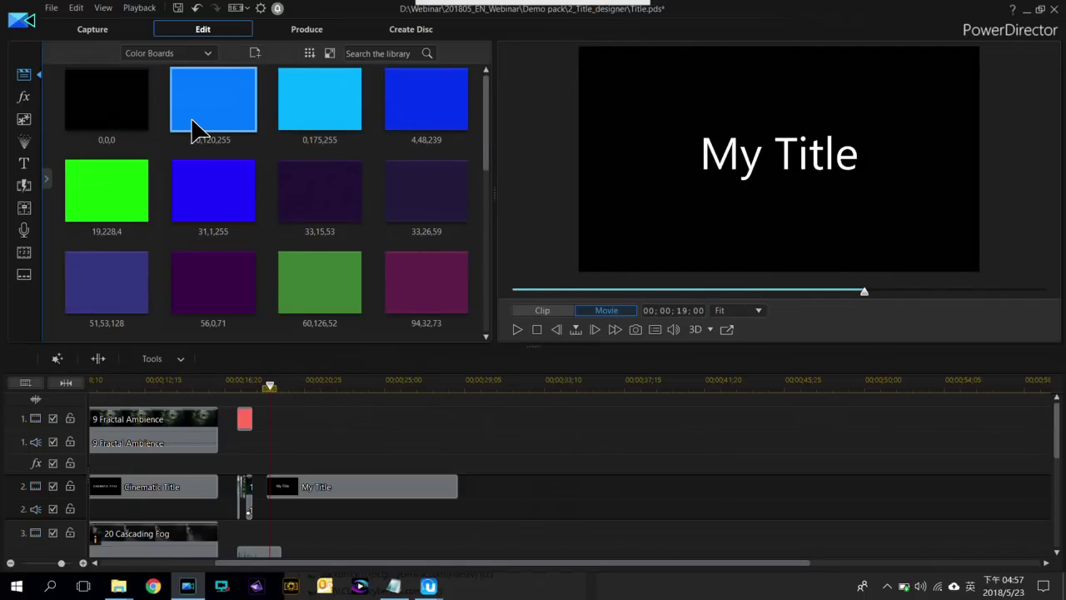
{"action": "scroll", "coordinate": [311, 167], "scroll_direction": "down", "scroll_amount": 5}
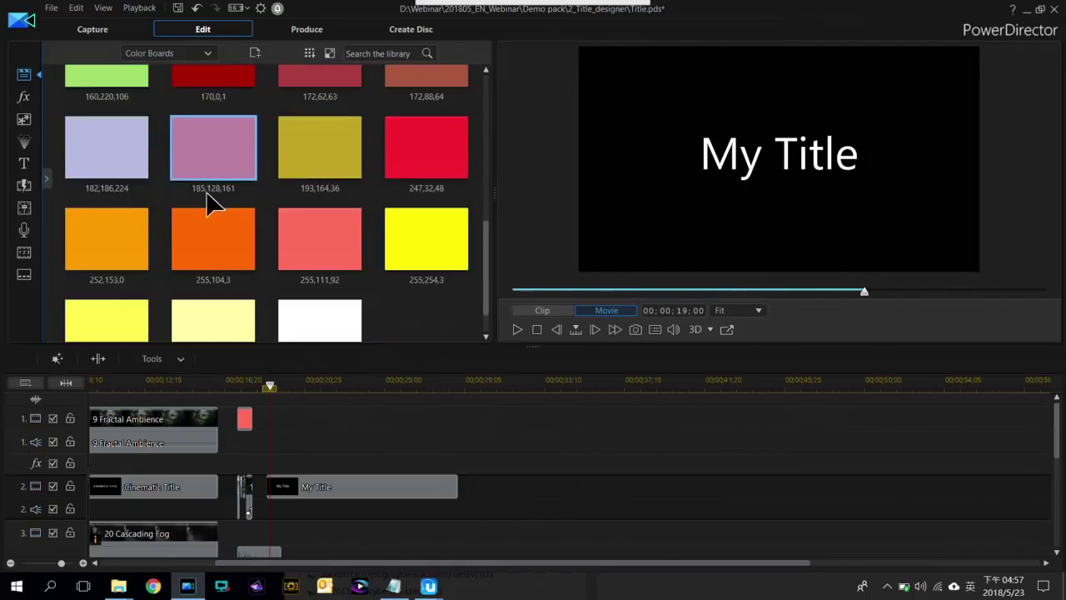
{"action": "scroll", "coordinate": [204, 190], "scroll_direction": "up", "scroll_amount": 5}
{"action": "left_click_drag", "start_coordinate": [108, 116], "coordinate": [275, 433]}
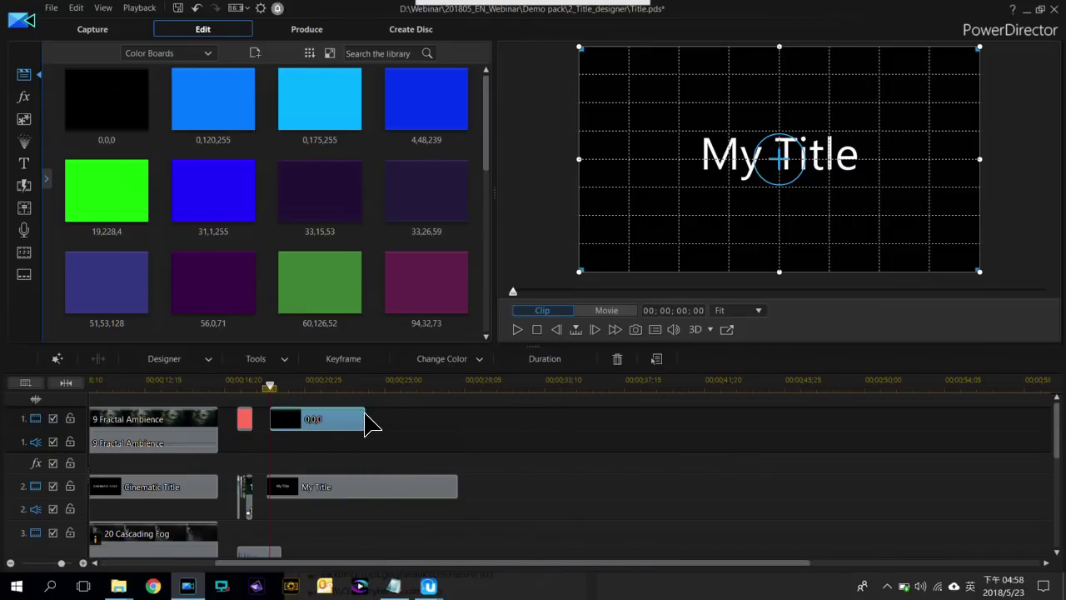
{"action": "left_click_drag", "start_coordinate": [364, 420], "coordinate": [451, 424]}
Move the playhead slightly past the black color board's start and open the My Title clip in the Title Designer
{"action": "left_click", "coordinate": [291, 387]}
{"action": "left_click", "coordinate": [281, 388]}
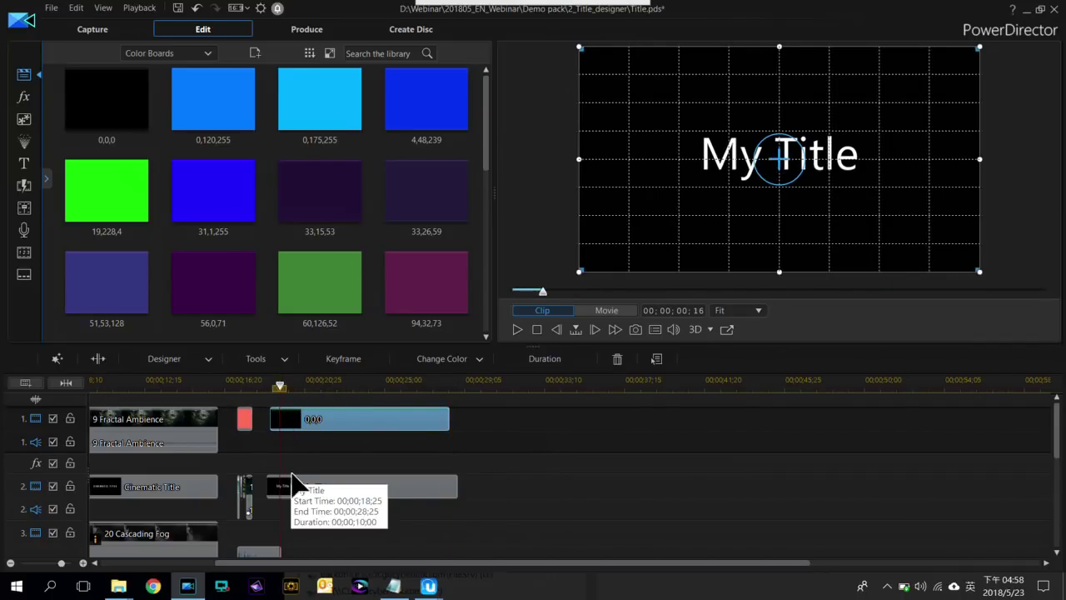
{"action": "left_click", "coordinate": [283, 487]}
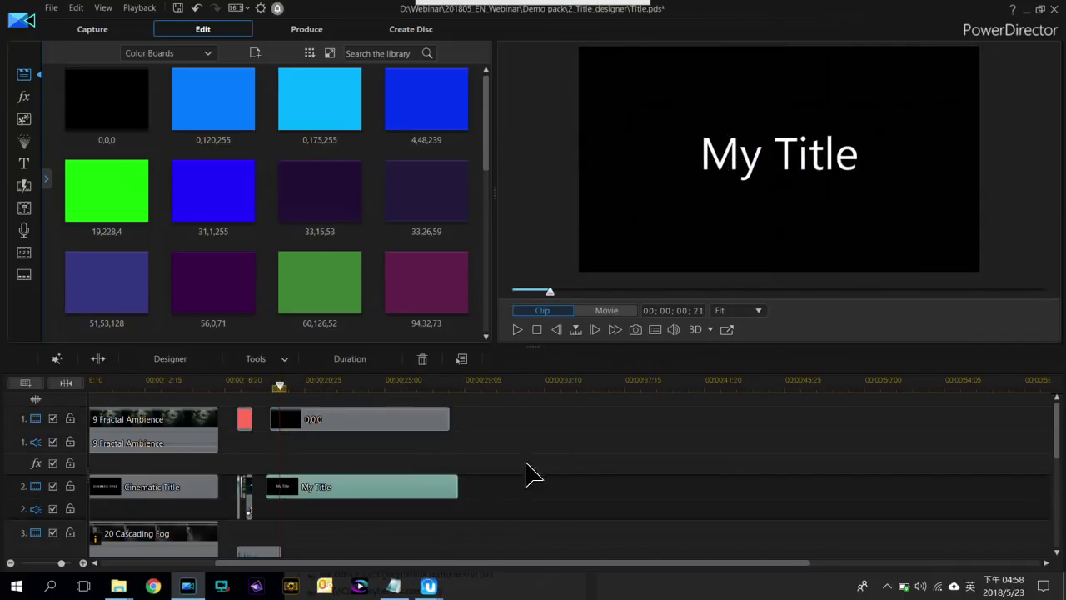
{"action": "double_click", "coordinate": [326, 492]}
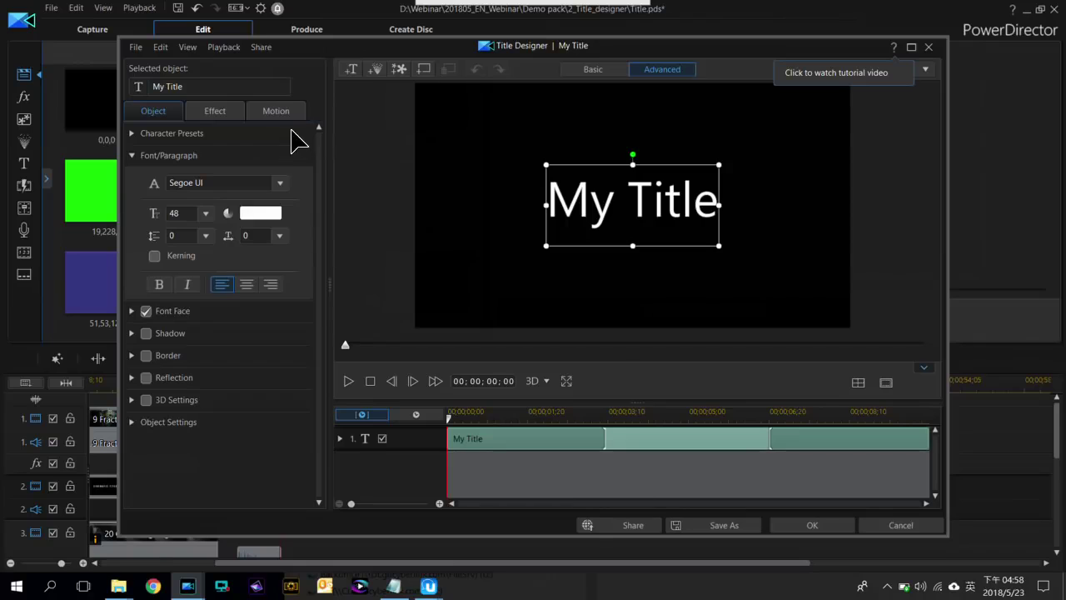
Try the teal outlined character preset on the My Title text and shift the text slightly to the right
{"action": "left_click", "coordinate": [135, 134]}
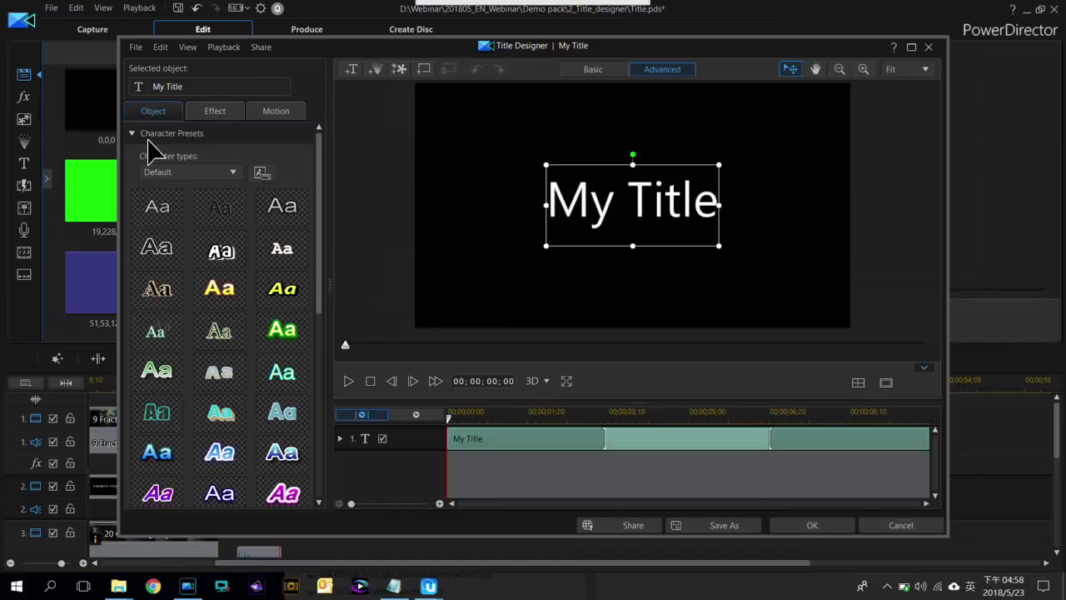
{"action": "left_click_drag", "start_coordinate": [319, 164], "coordinate": [321, 205]}
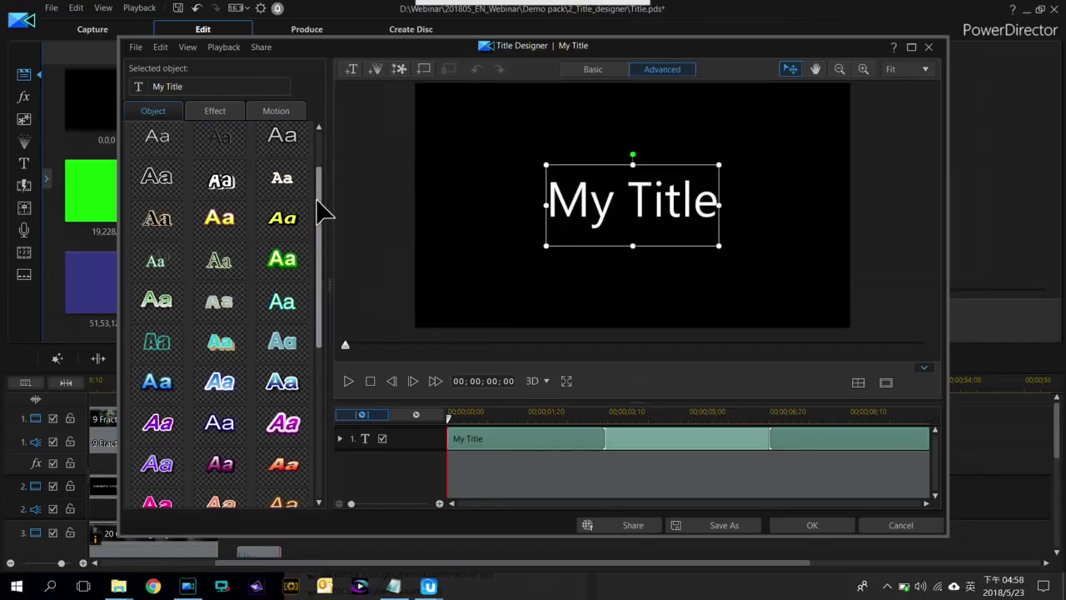
{"action": "left_click", "coordinate": [172, 343]}
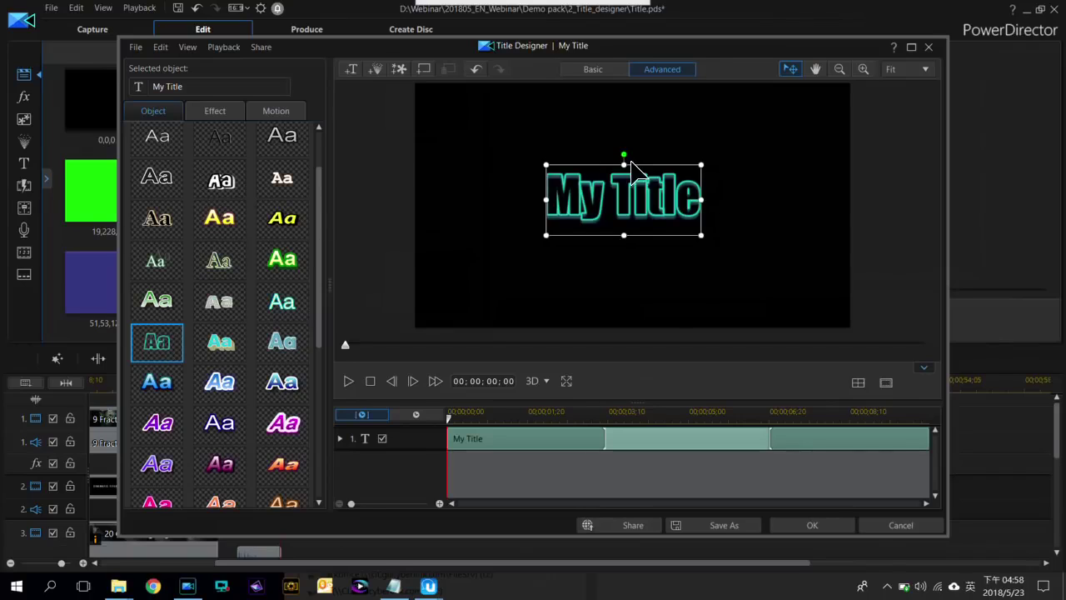
{"action": "left_click_drag", "start_coordinate": [658, 165], "coordinate": [692, 165]}
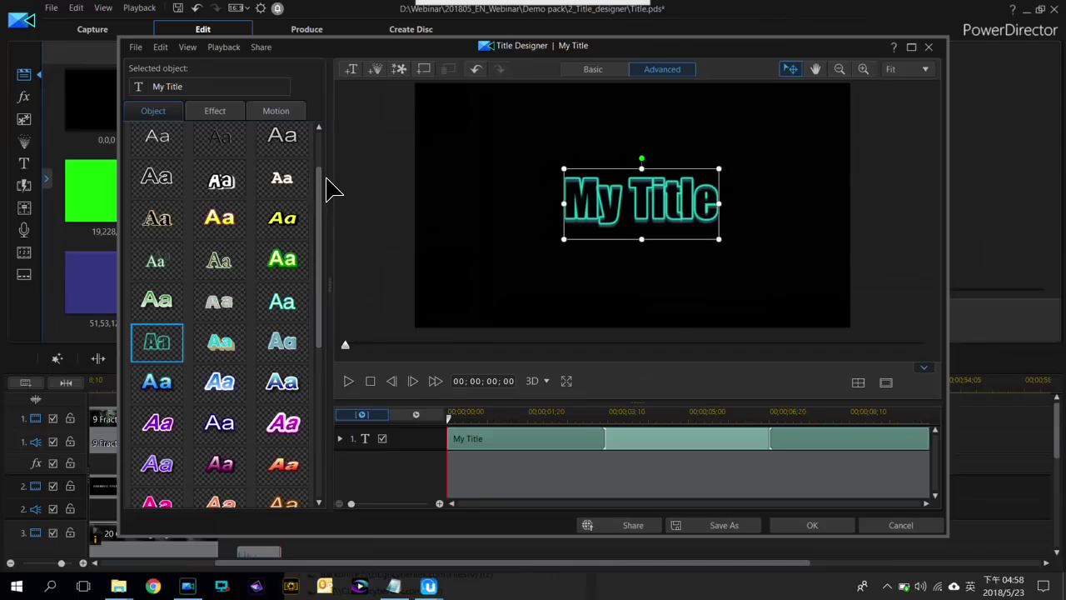
Apply the first plain white character preset to the My Title text and set its font to Abel
{"action": "scroll", "coordinate": [305, 209], "scroll_direction": "up", "scroll_amount": 2}
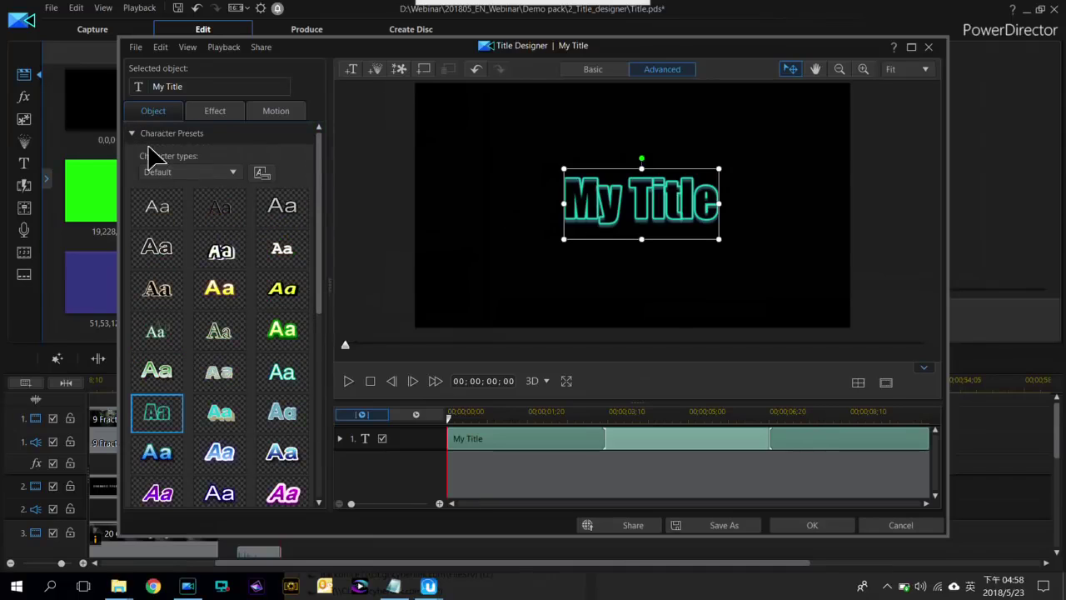
{"action": "left_click", "coordinate": [157, 204]}
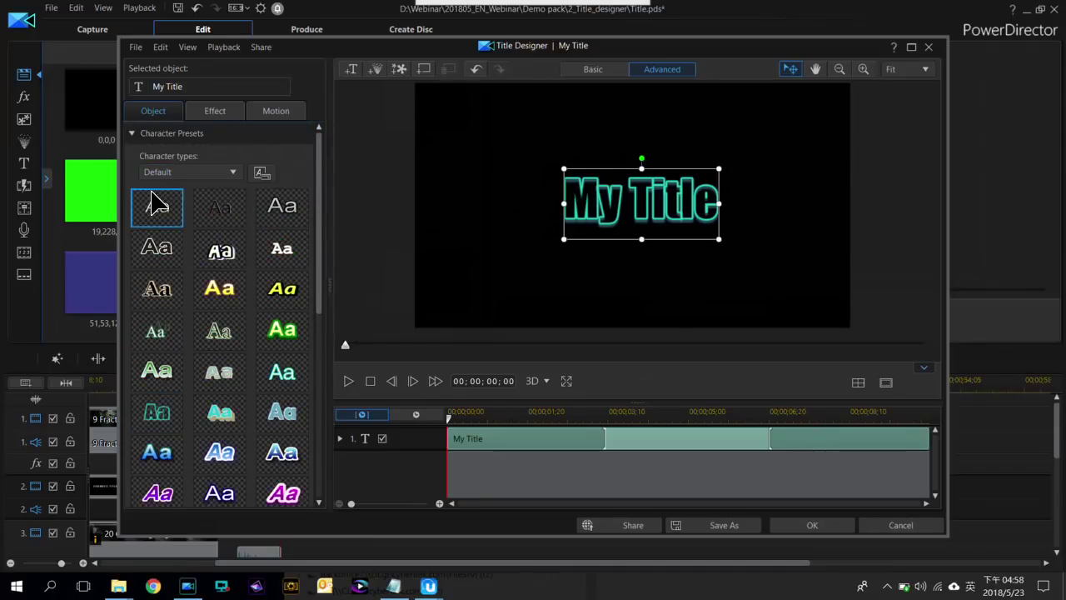
{"action": "left_click", "coordinate": [133, 137]}
{"action": "left_click", "coordinate": [229, 189]}
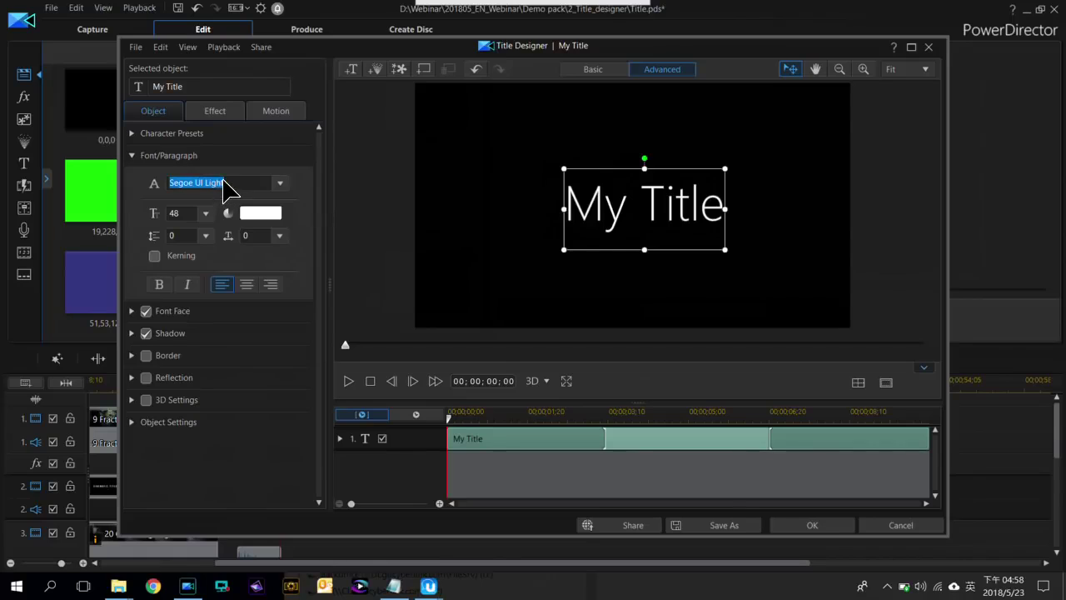
{"action": "left_click", "coordinate": [278, 184]}
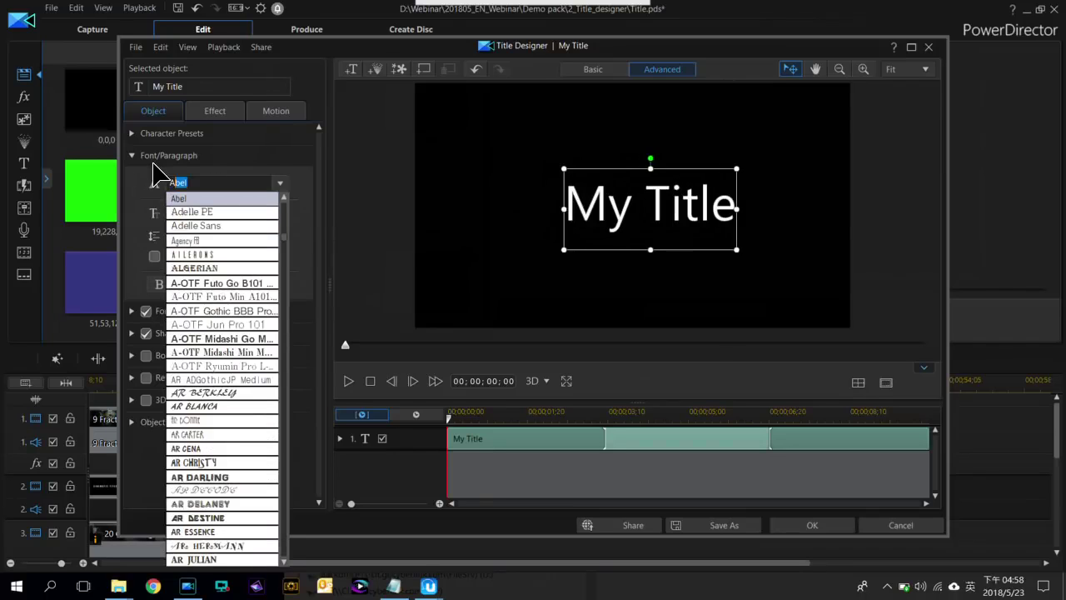
{"action": "left_click", "coordinate": [200, 200]}
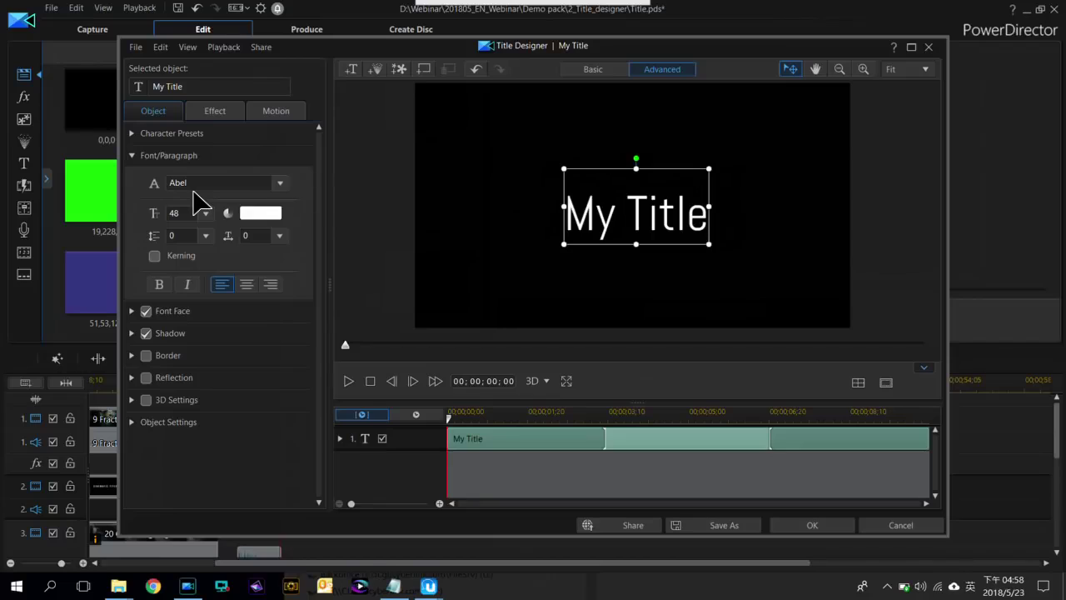
Replace the title text with CYBERLINK PRESENT
{"action": "key", "text": "ctrl+a"}
{"action": "type", "text": "D"}
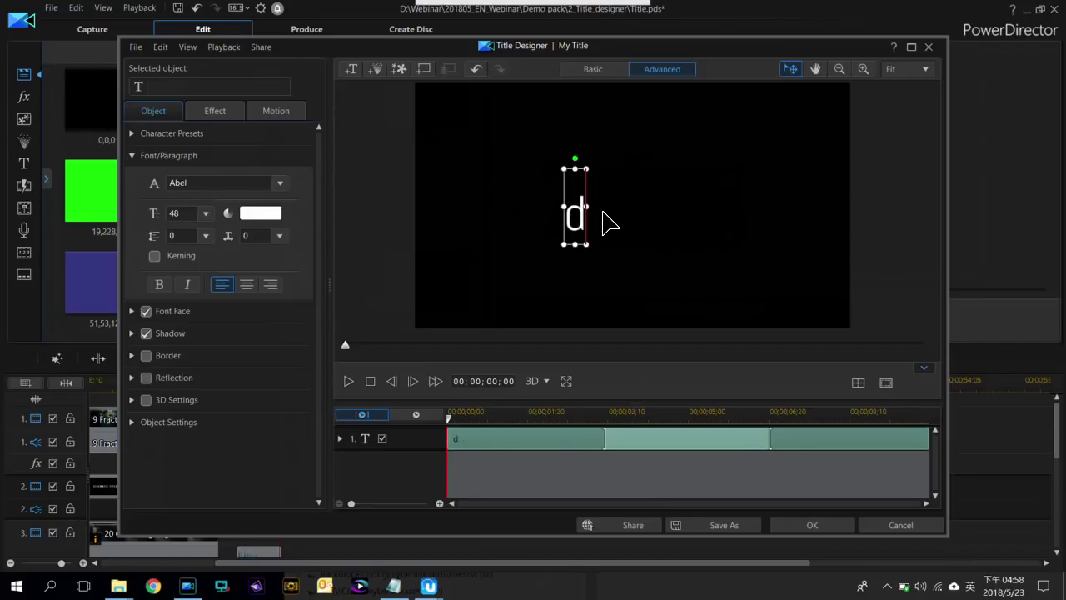
{"action": "key", "text": "BackSpace"}
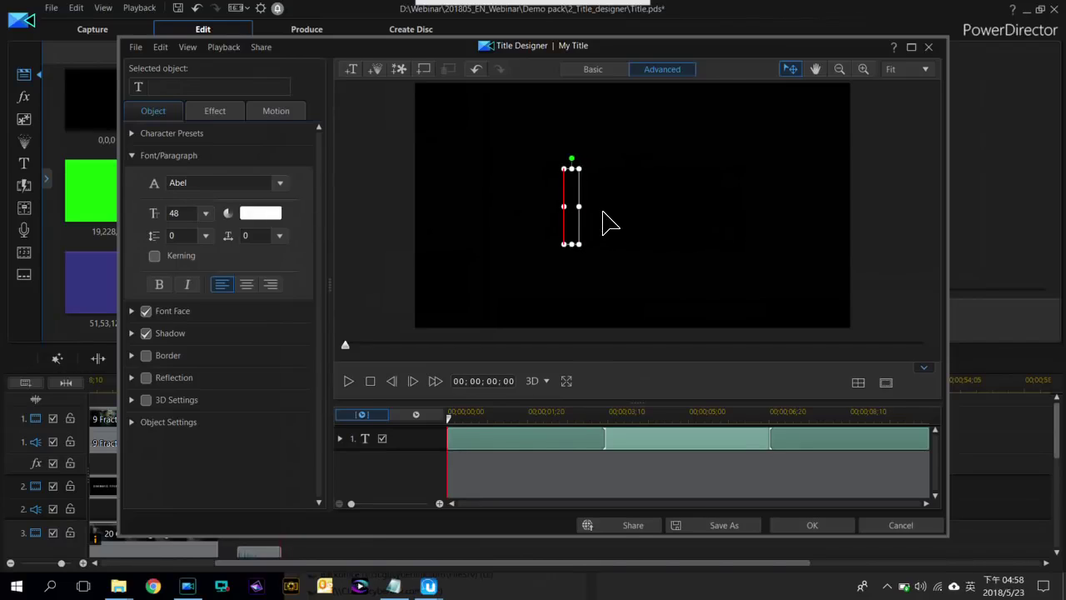
{"action": "type", "text": "CYBER"}
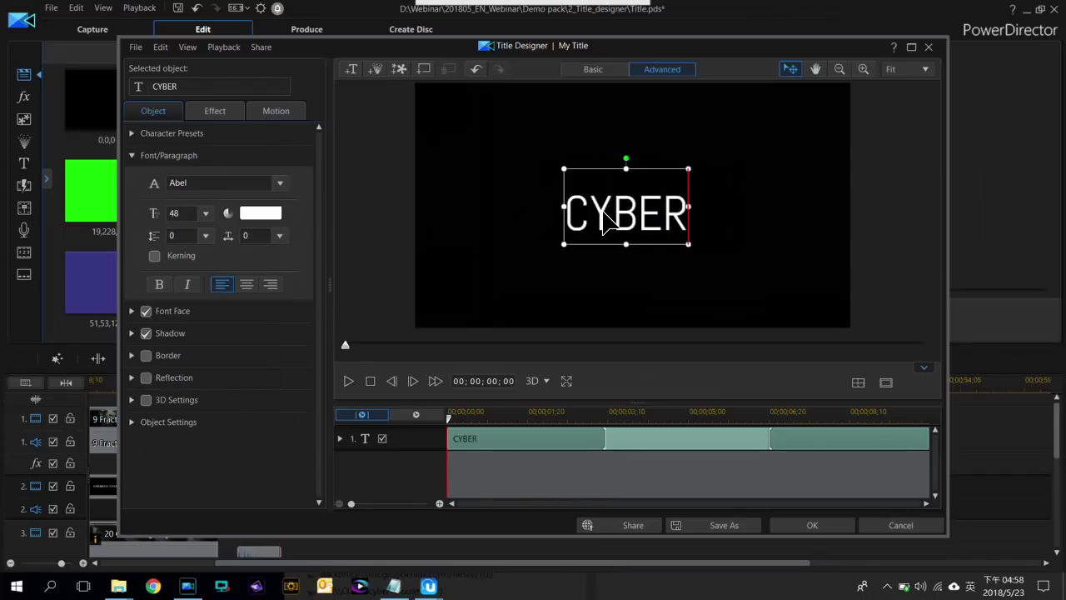
{"action": "type", "text": "LINK PRESENT"}
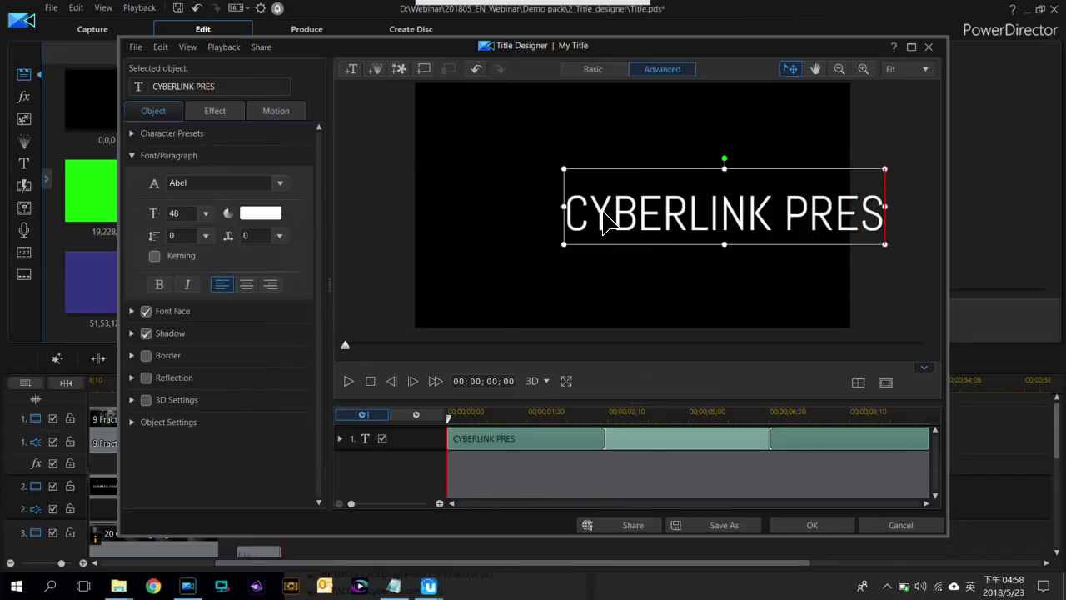
Set the font size of the entire CYBERLINK PRESENT text to 30
{"action": "triple_click", "coordinate": [614, 215]}
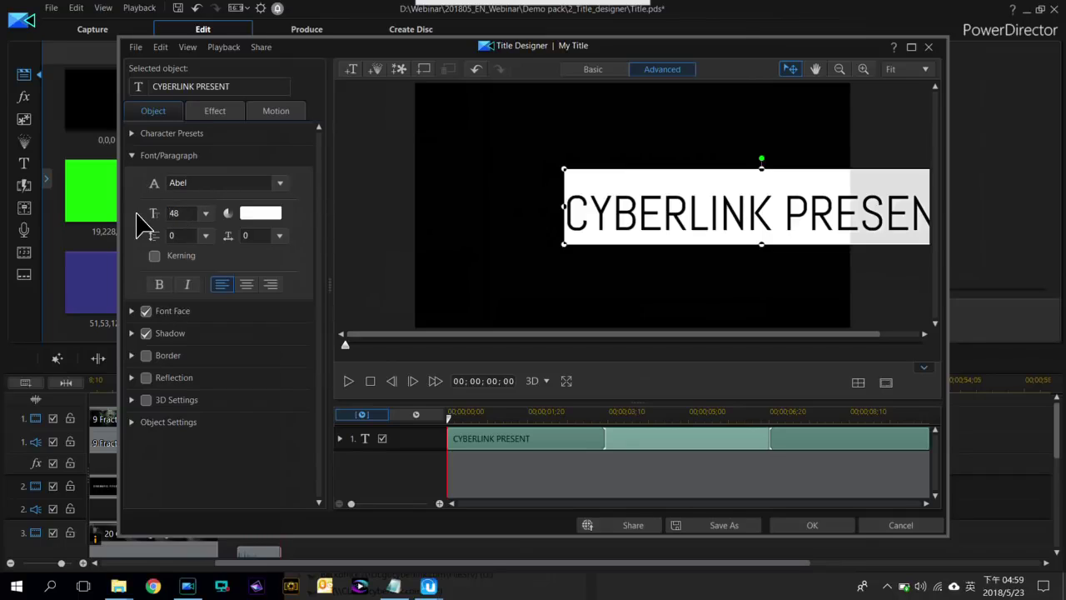
{"action": "double_click", "coordinate": [177, 213]}
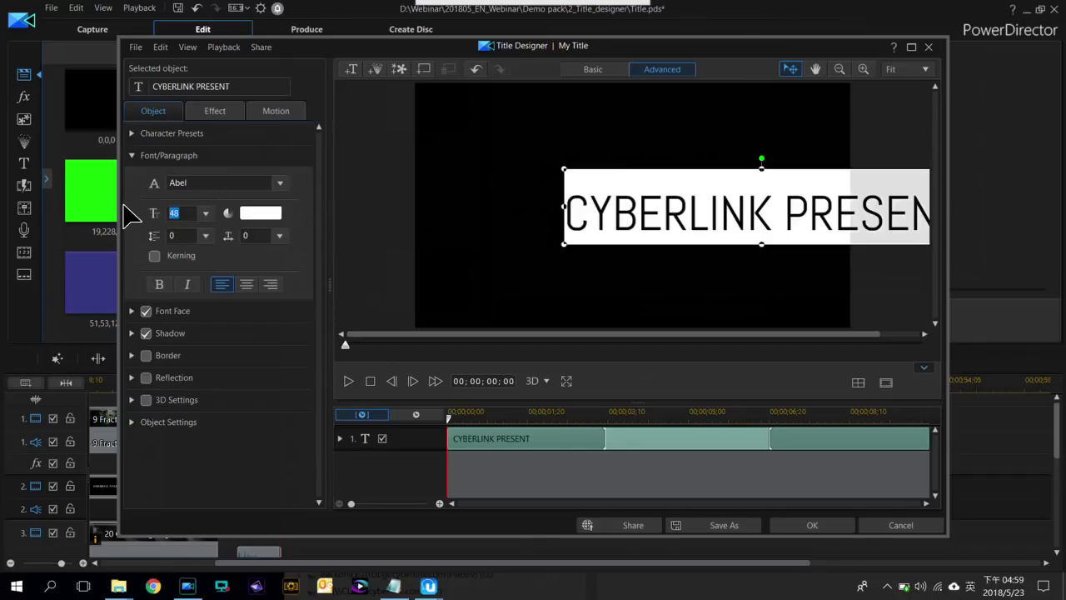
{"action": "type", "text": "30"}
{"action": "key", "text": "Return"}
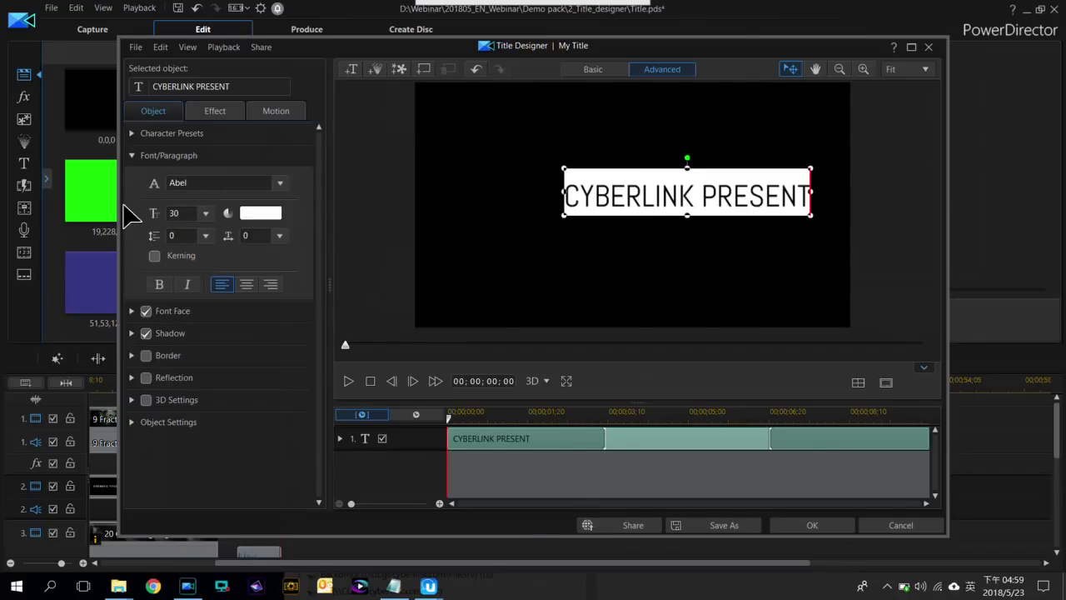
Align the CYBERLINK PRESENT text to the horizontal center and vertical center of the frame, then deselect it
{"action": "right_click", "coordinate": [729, 165]}
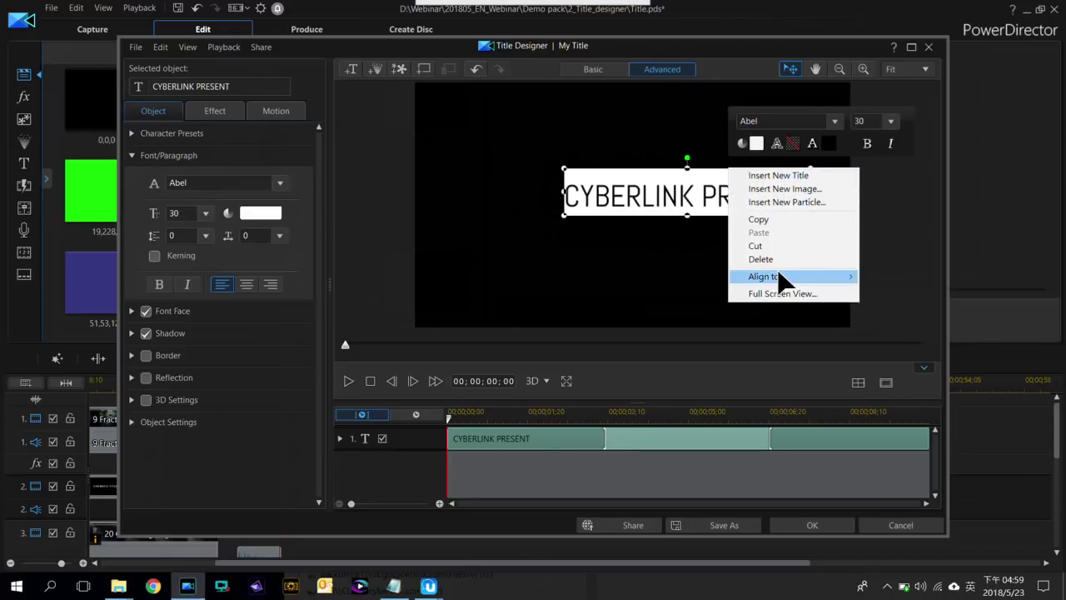
{"action": "mouse_move", "coordinate": [783, 278]}
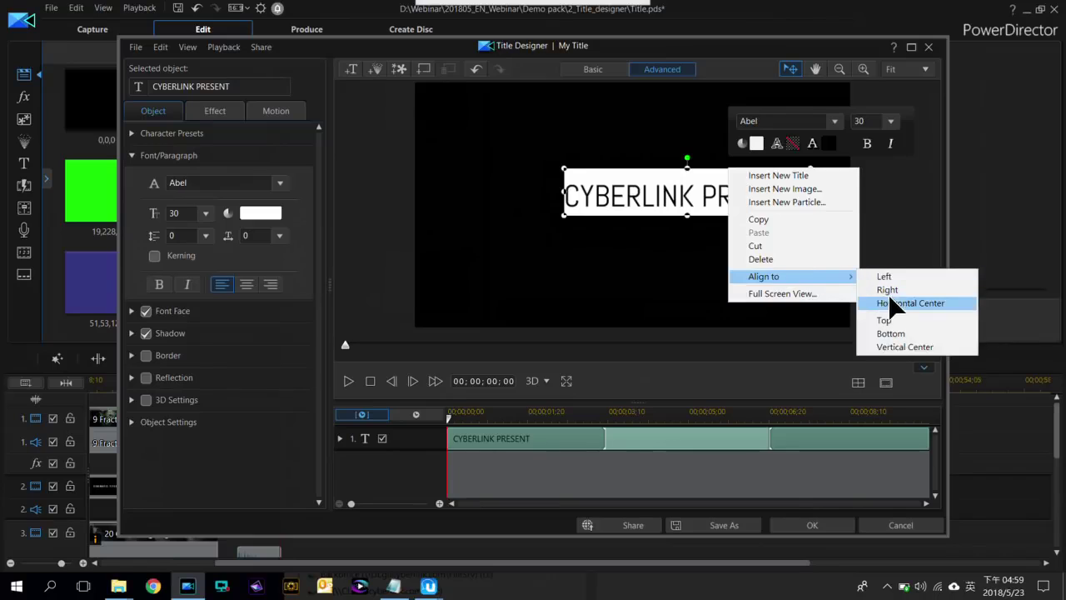
{"action": "left_click", "coordinate": [896, 305]}
{"action": "right_click", "coordinate": [688, 166]}
{"action": "mouse_move", "coordinate": [721, 275]}
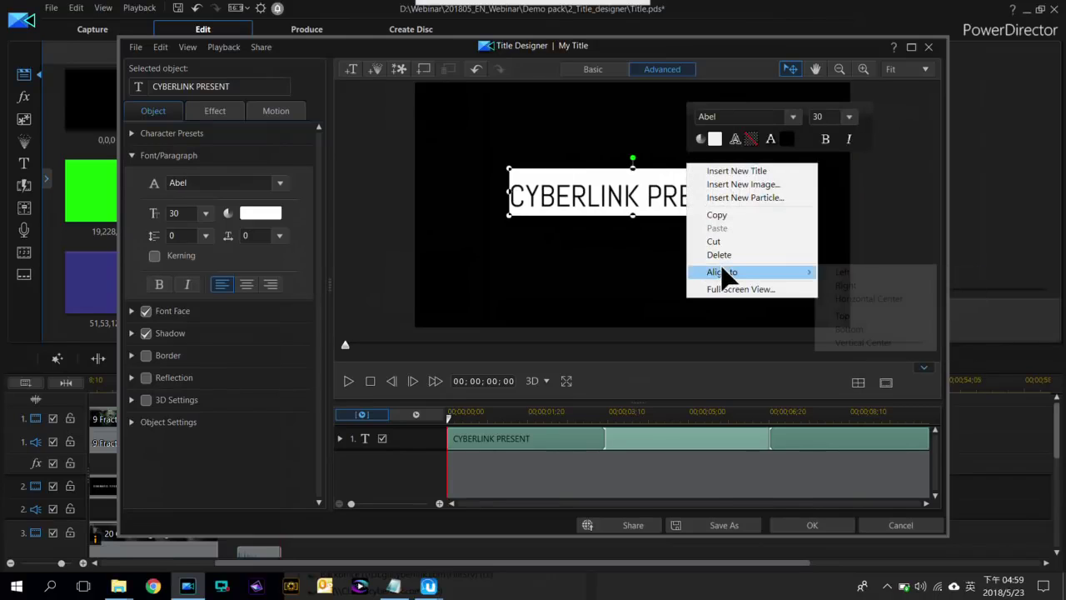
{"action": "left_click", "coordinate": [866, 342]}
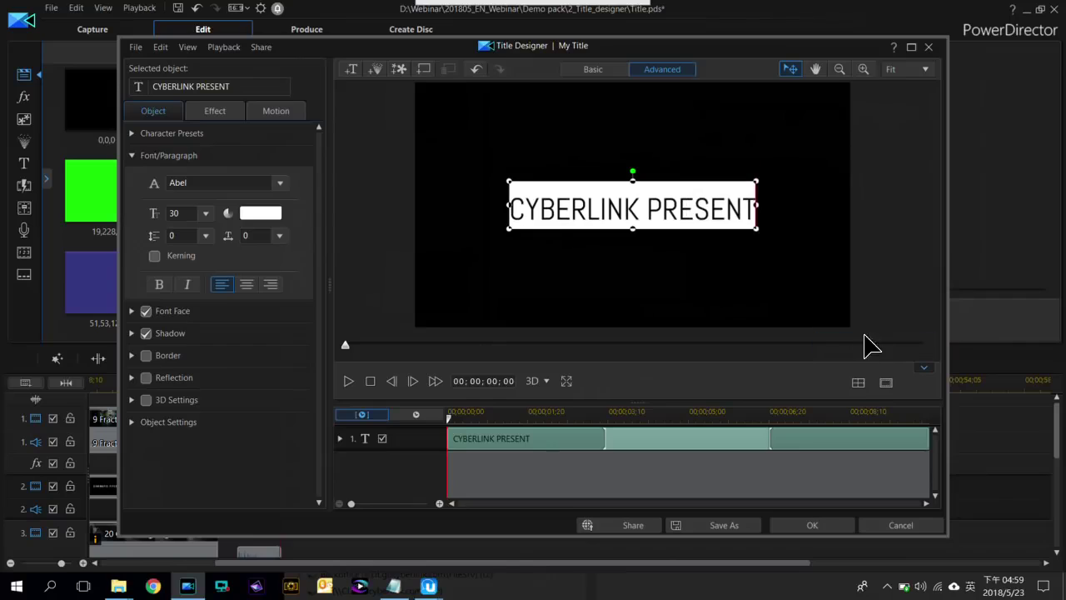
{"action": "left_click", "coordinate": [637, 273]}
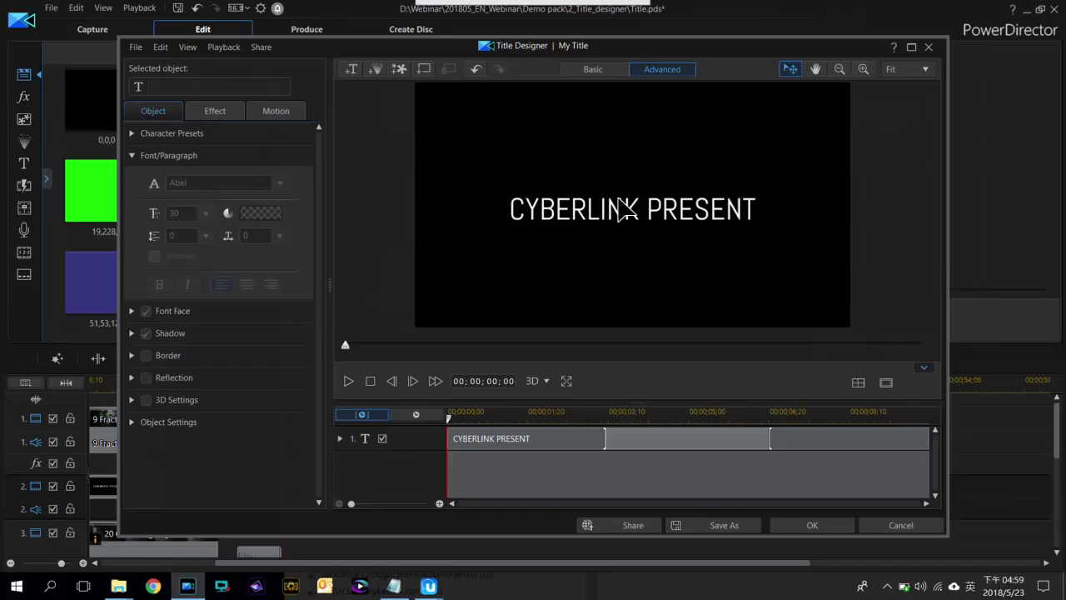
Give the CYBERLINK PRESENT text a filled light yellow shadow with a distance of 32.1
{"action": "left_click", "coordinate": [558, 204]}
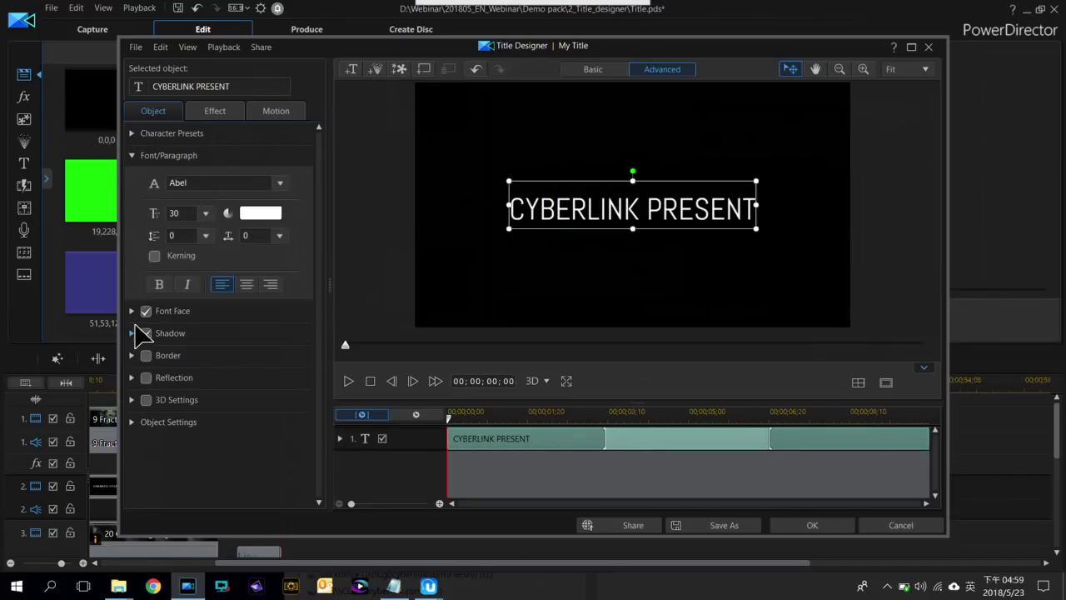
{"action": "left_click", "coordinate": [140, 333]}
{"action": "left_click", "coordinate": [133, 333]}
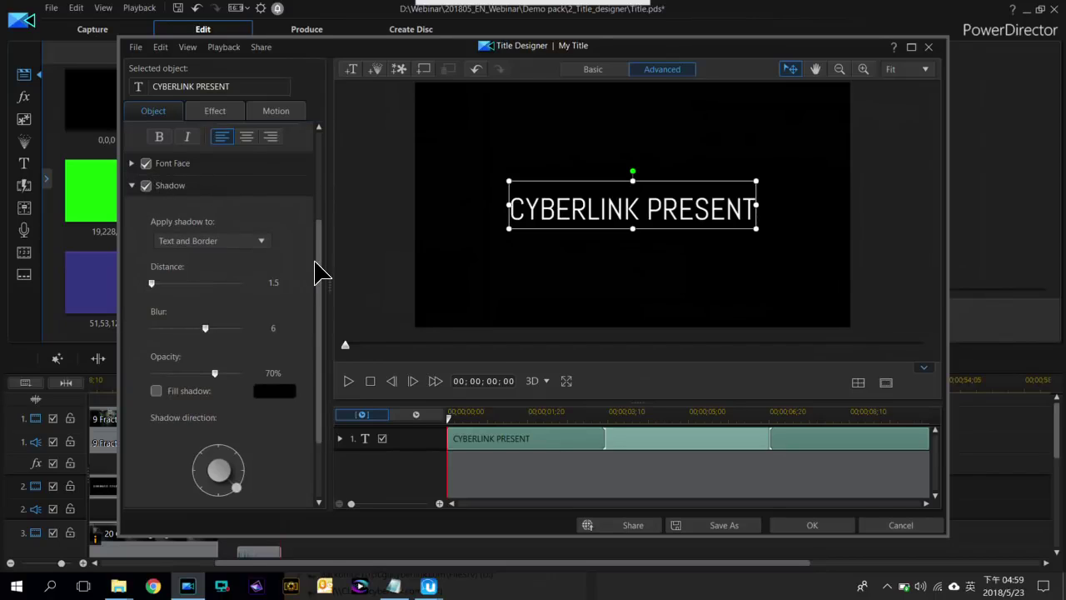
{"action": "scroll", "coordinate": [324, 266], "scroll_direction": "down", "scroll_amount": 1}
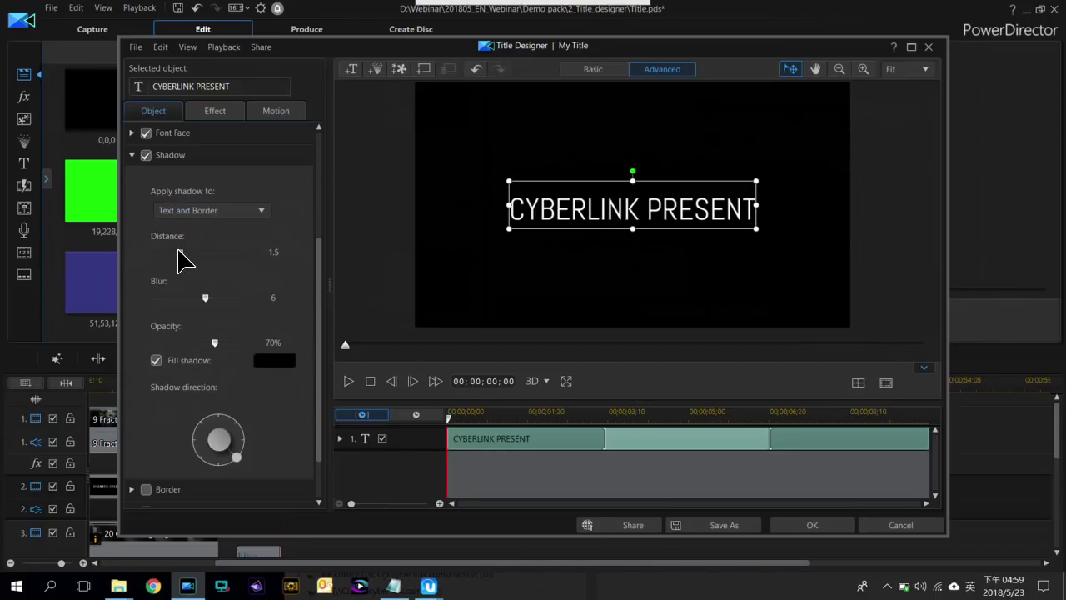
{"action": "left_click", "coordinate": [279, 360]}
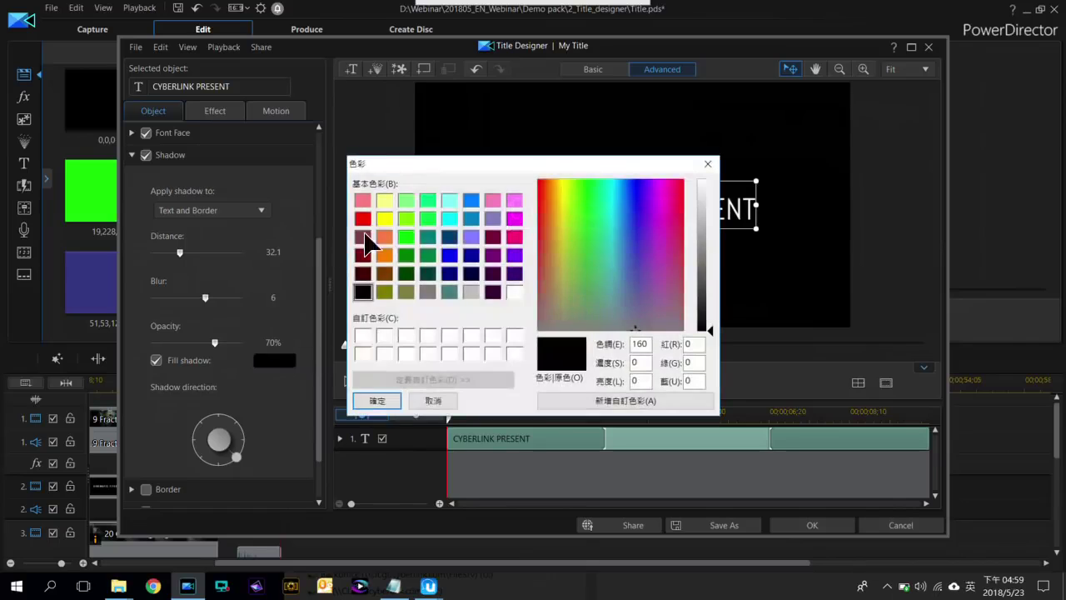
{"action": "left_click", "coordinate": [384, 200]}
{"action": "left_click", "coordinate": [377, 401]}
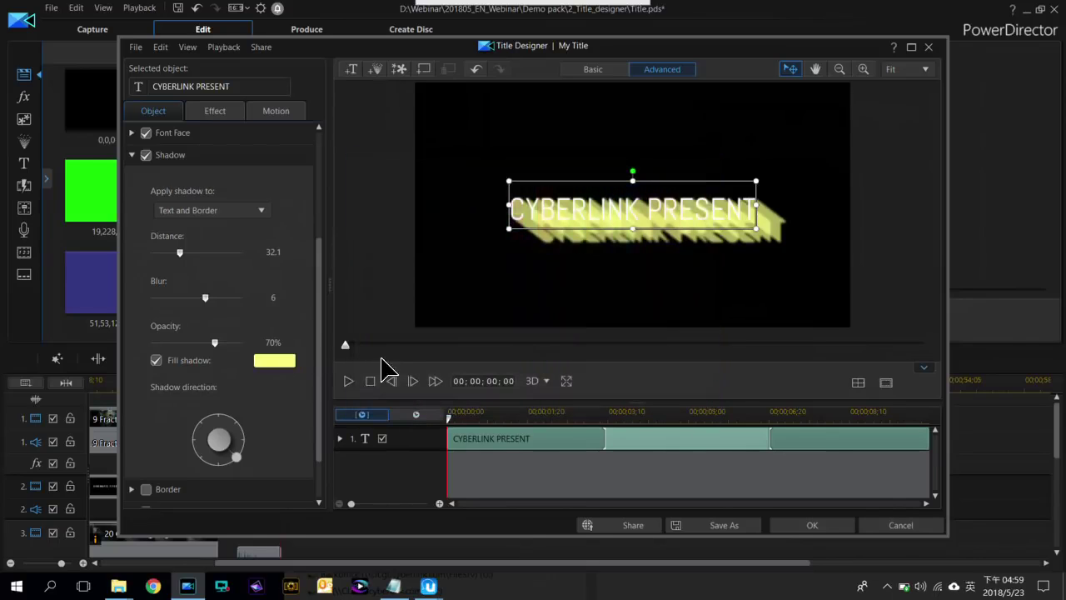
Change the fill colour of the CYBERLINK PRESENT text's shadow to blue
{"action": "left_click", "coordinate": [274, 360]}
{"action": "left_click", "coordinate": [469, 202]}
{"action": "left_click", "coordinate": [375, 400]}
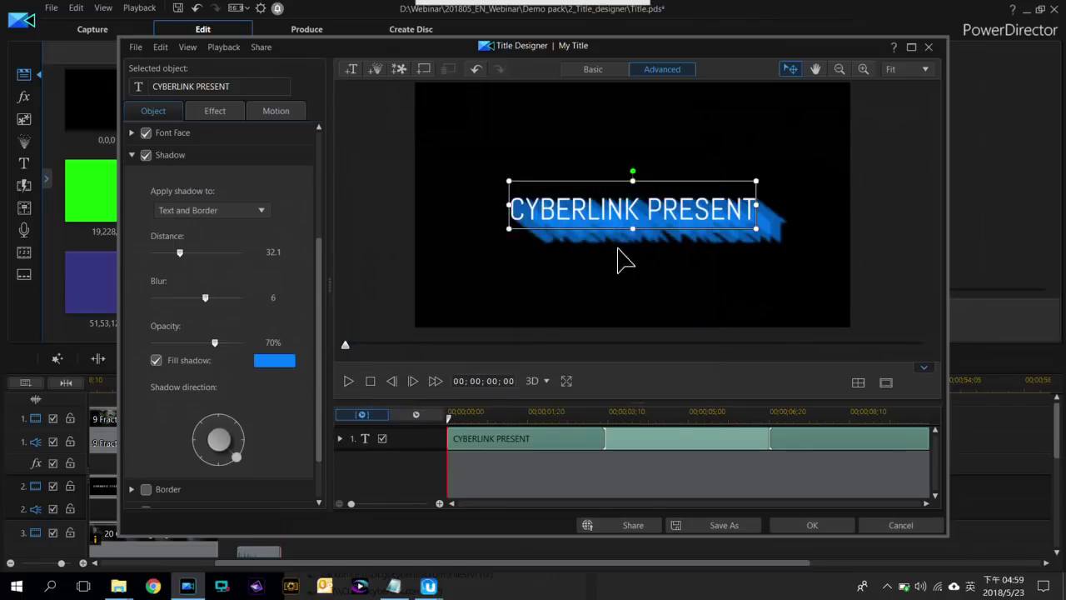
Turn off the shadow fill and remove the shadow from the CYBERLINK PRESENT text
{"action": "left_click", "coordinate": [156, 360]}
{"action": "left_click", "coordinate": [134, 156]}
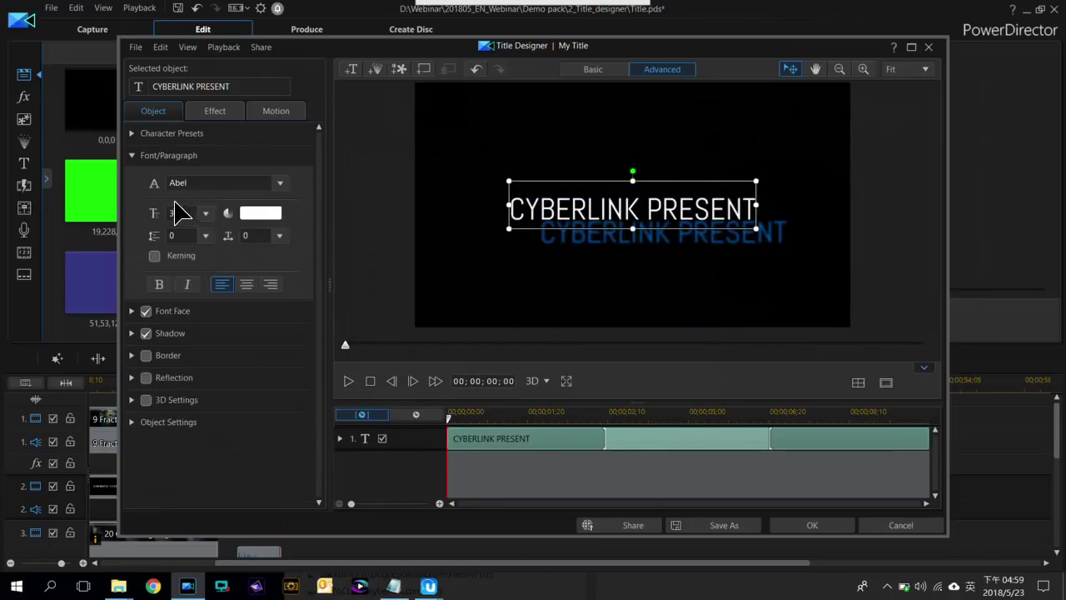
{"action": "left_click", "coordinate": [145, 333]}
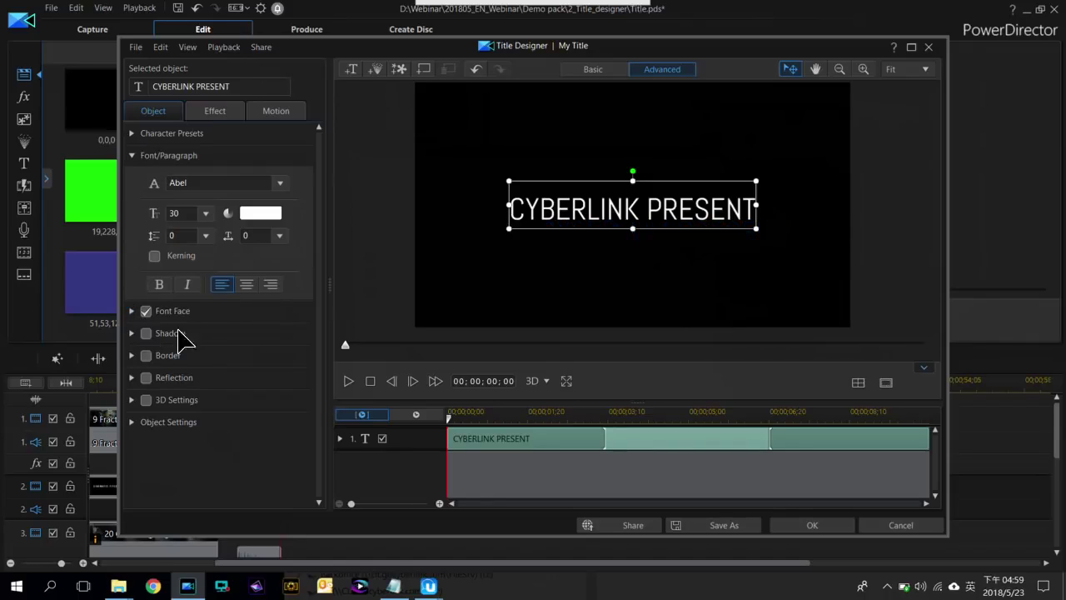
Try a reflection on the CYBERLINK PRESENT text and remove it again
{"action": "left_click", "coordinate": [146, 377]}
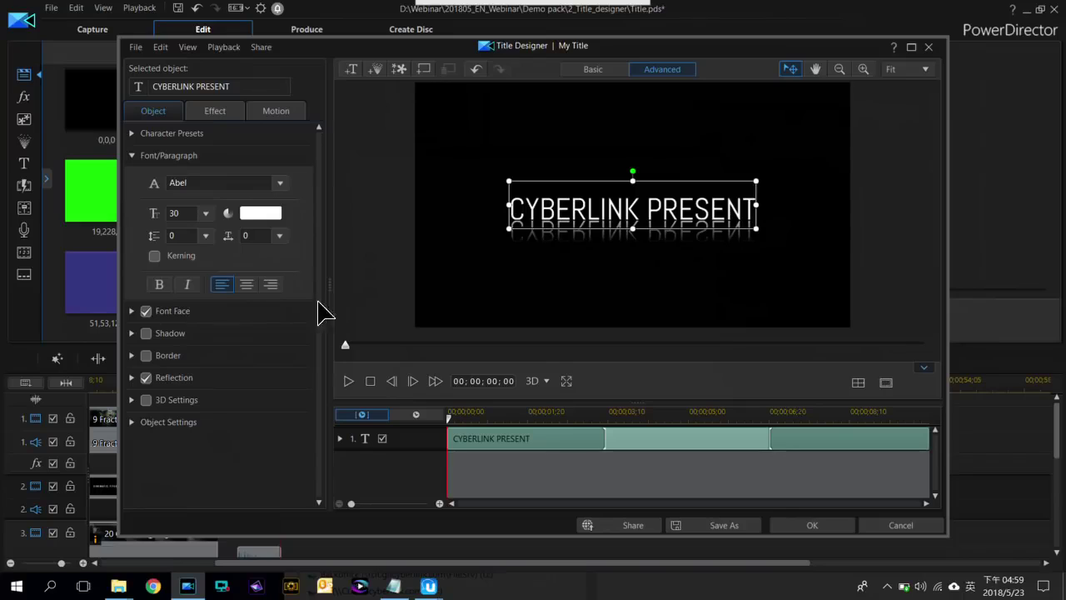
{"action": "left_click", "coordinate": [146, 377]}
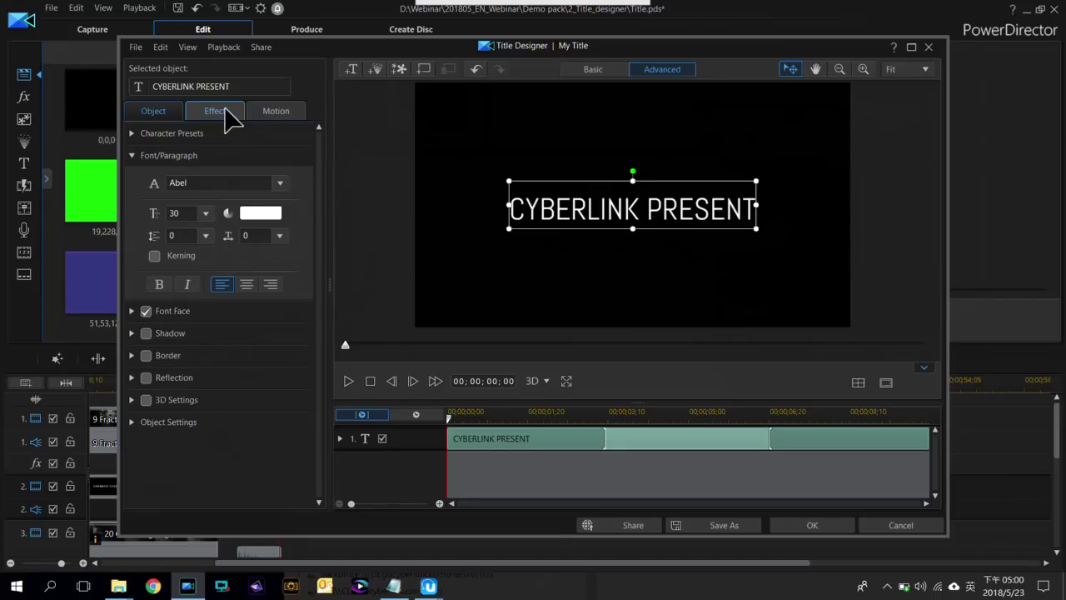
Try the Amplify Horizontal, Amplify Vertical, Assembly Line and Balloon starting effects on the CYBERLINK PRESENT text
{"action": "left_click", "coordinate": [231, 117]}
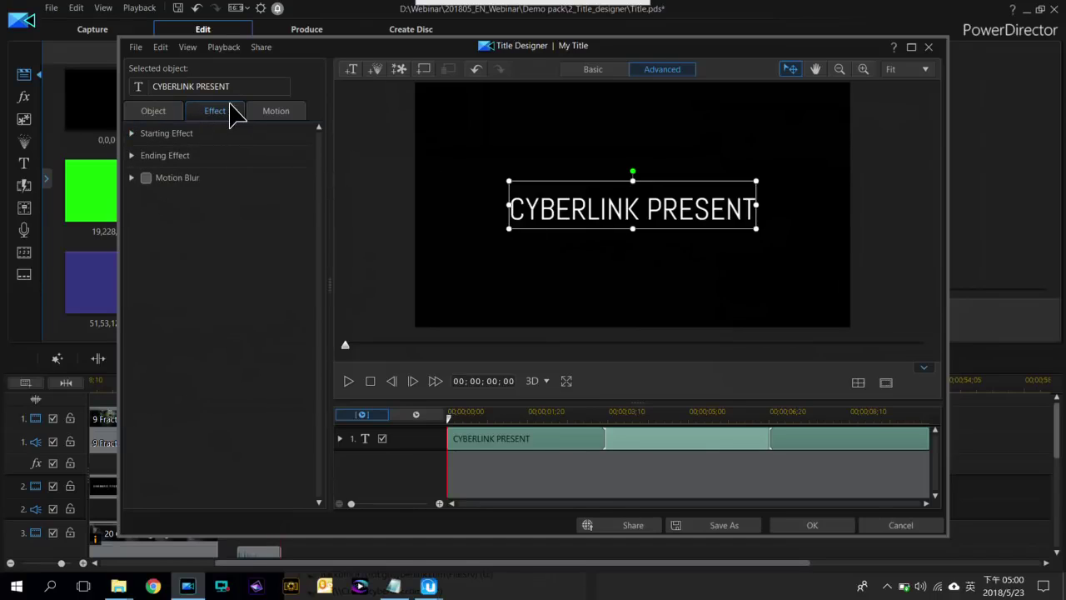
{"action": "left_click", "coordinate": [136, 135]}
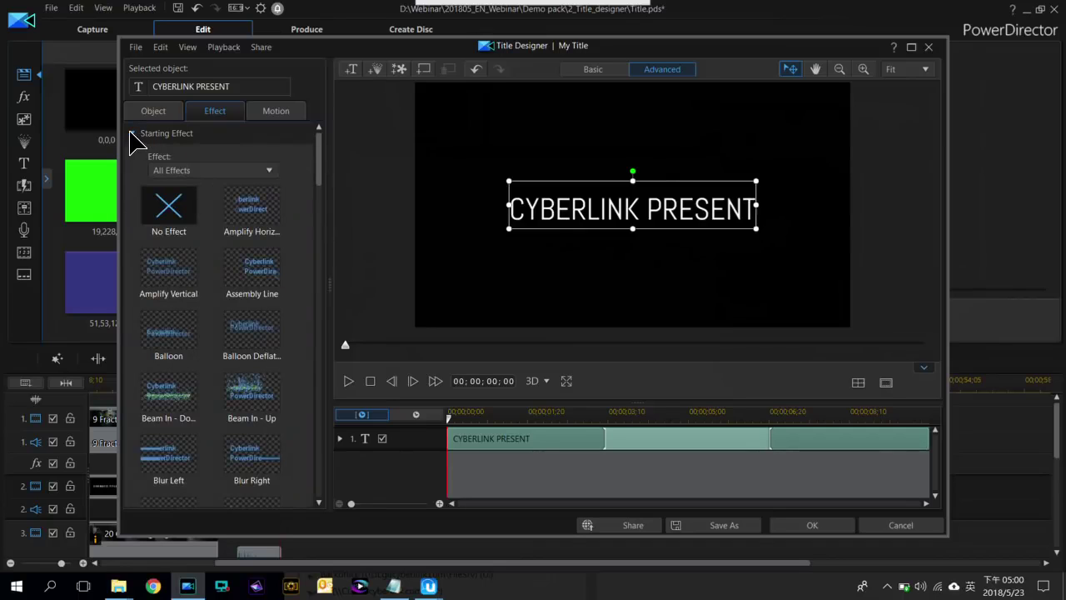
{"action": "scroll", "coordinate": [321, 167], "scroll_direction": "down", "scroll_amount": 2}
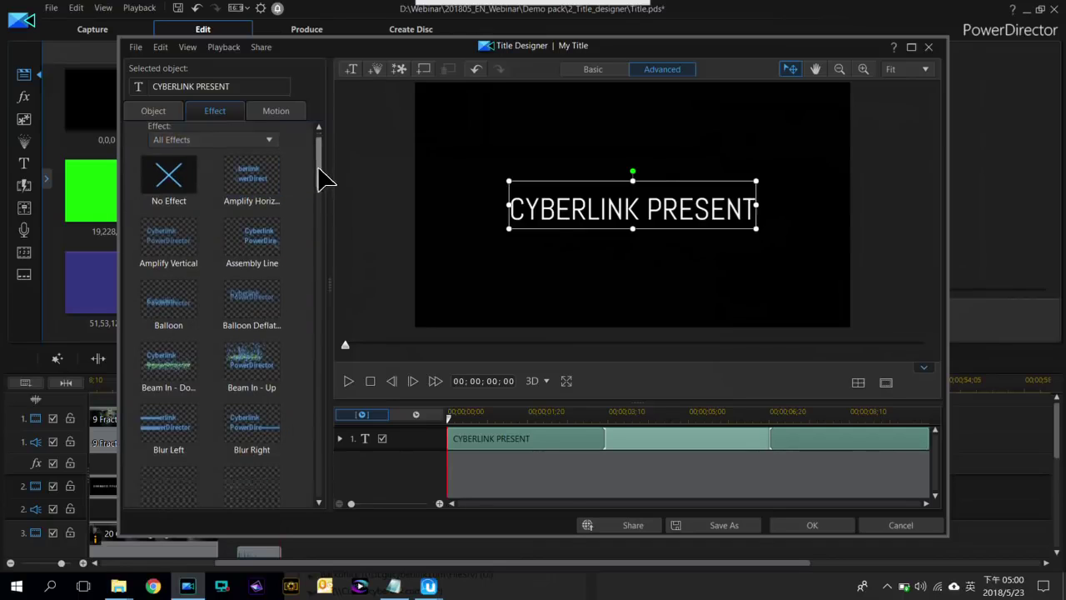
{"action": "scroll", "coordinate": [324, 190], "scroll_direction": "up", "scroll_amount": 2}
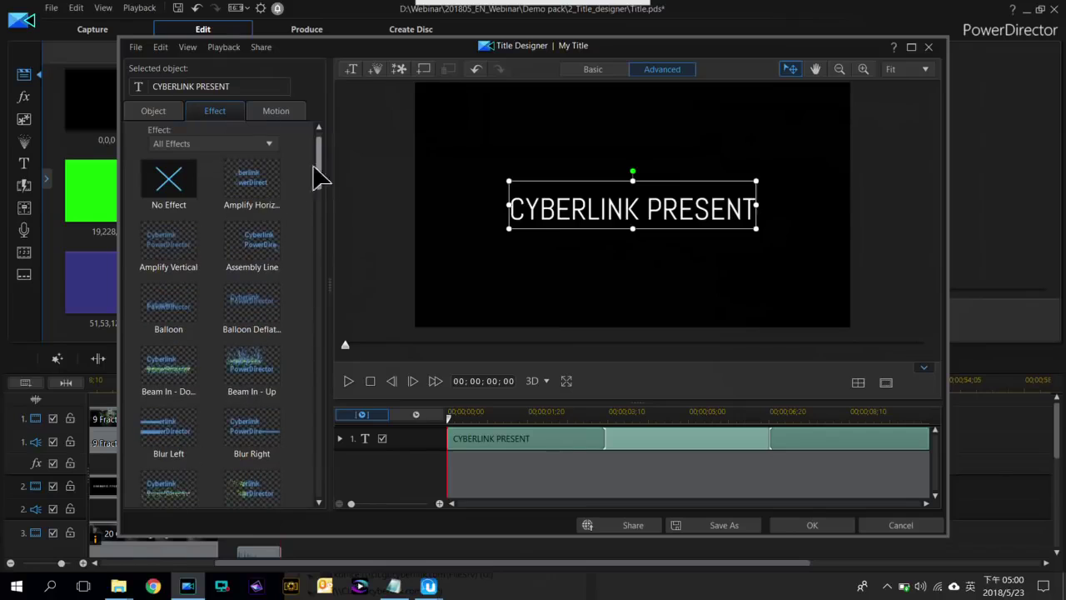
{"action": "left_click", "coordinate": [240, 195]}
{"action": "left_click", "coordinate": [171, 240]}
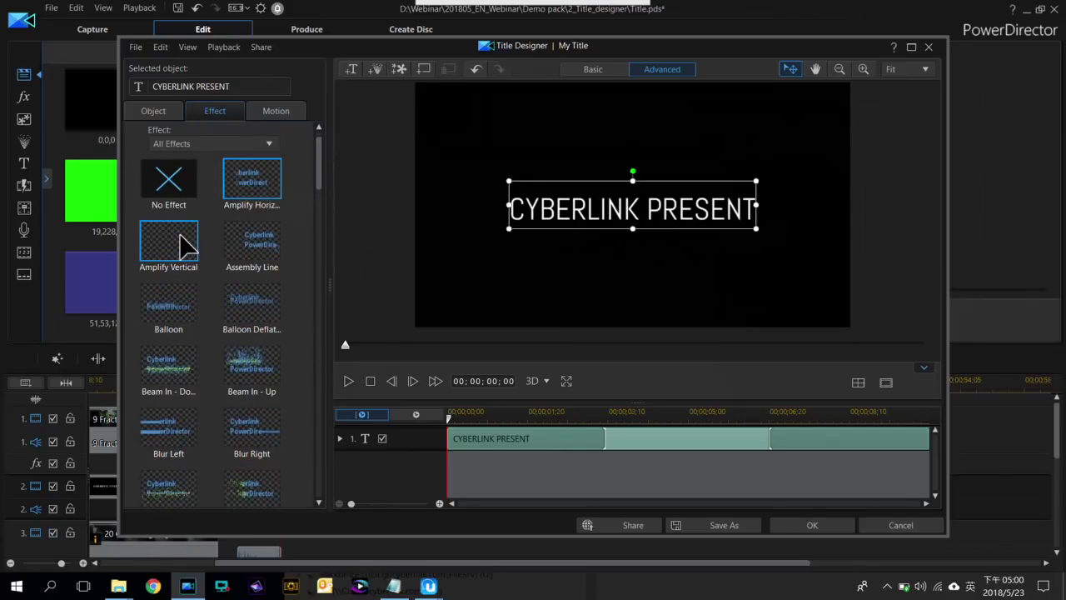
{"action": "left_click", "coordinate": [275, 235]}
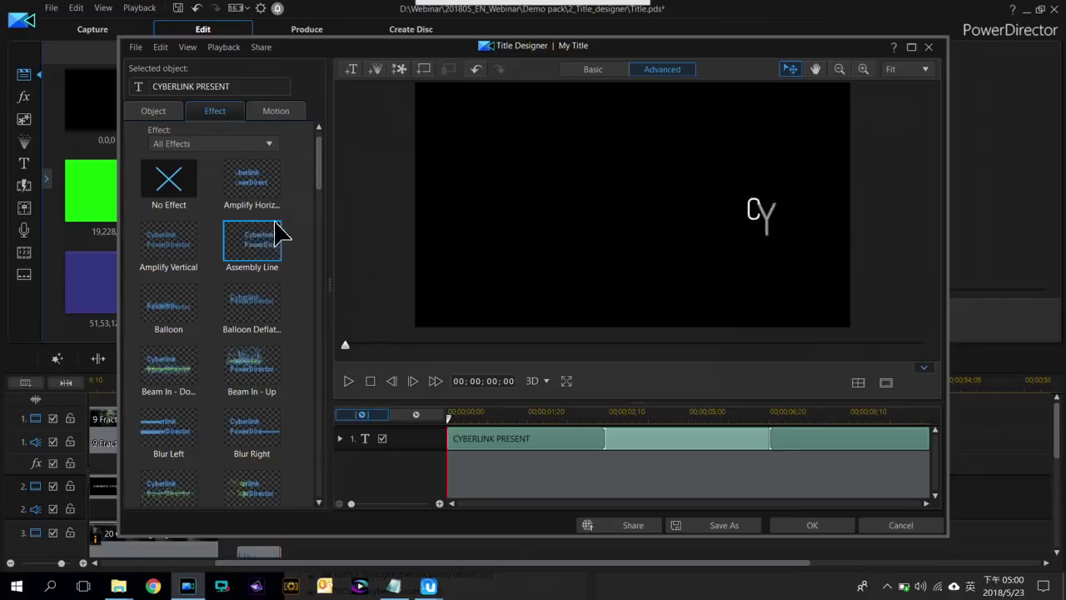
{"action": "left_click", "coordinate": [169, 302]}
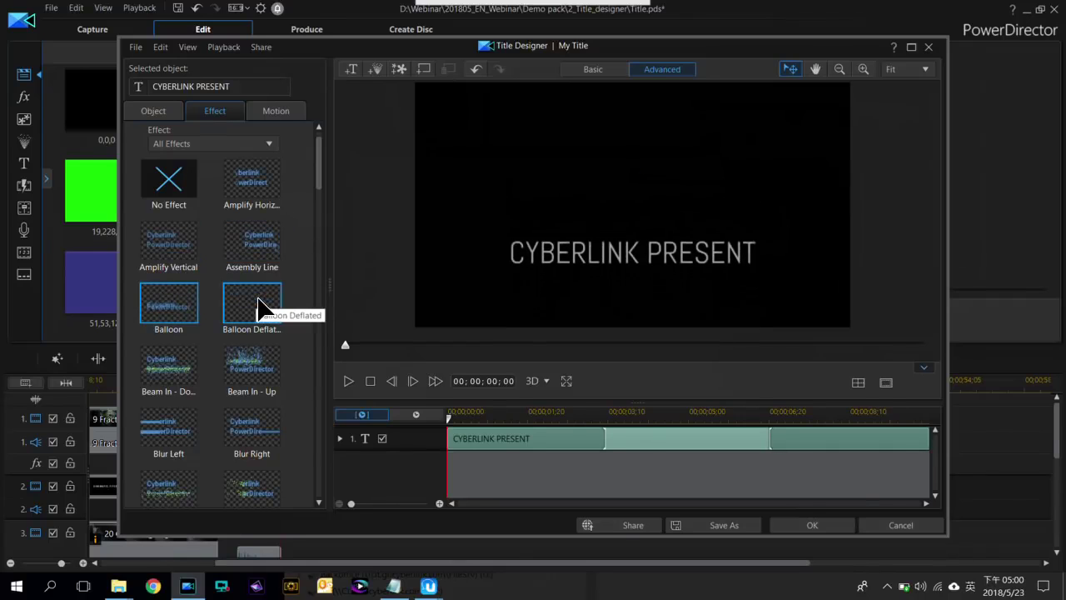
Apply the Fade starting effect to the CYBERLINK PRESENT text
{"action": "scroll", "coordinate": [260, 308], "scroll_direction": "down", "scroll_amount": 2}
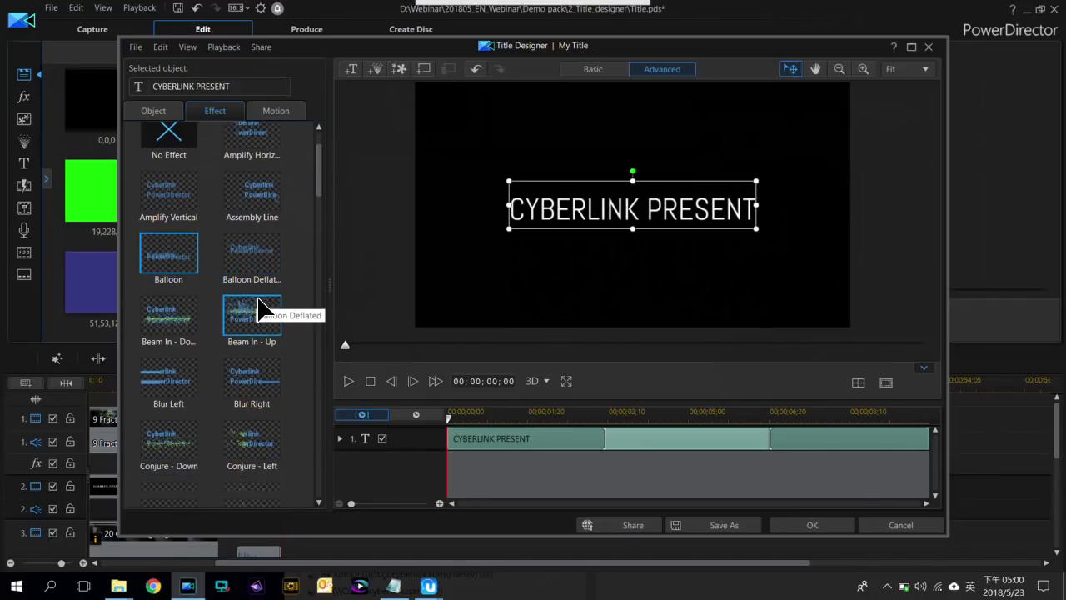
{"action": "left_click_drag", "start_coordinate": [322, 167], "coordinate": [320, 186]}
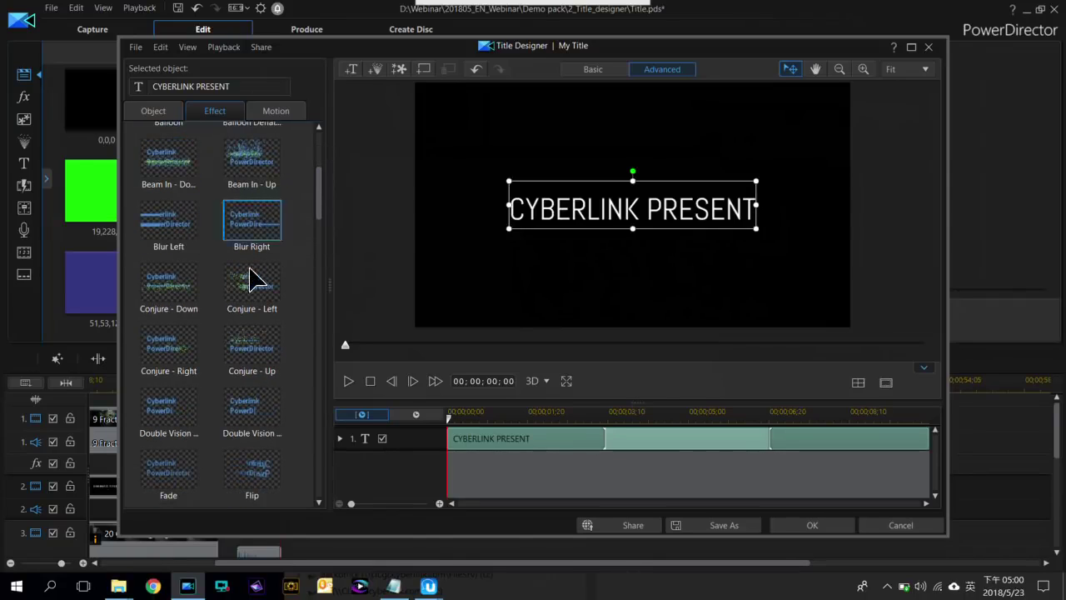
{"action": "scroll", "coordinate": [250, 283], "scroll_direction": "down", "scroll_amount": 1}
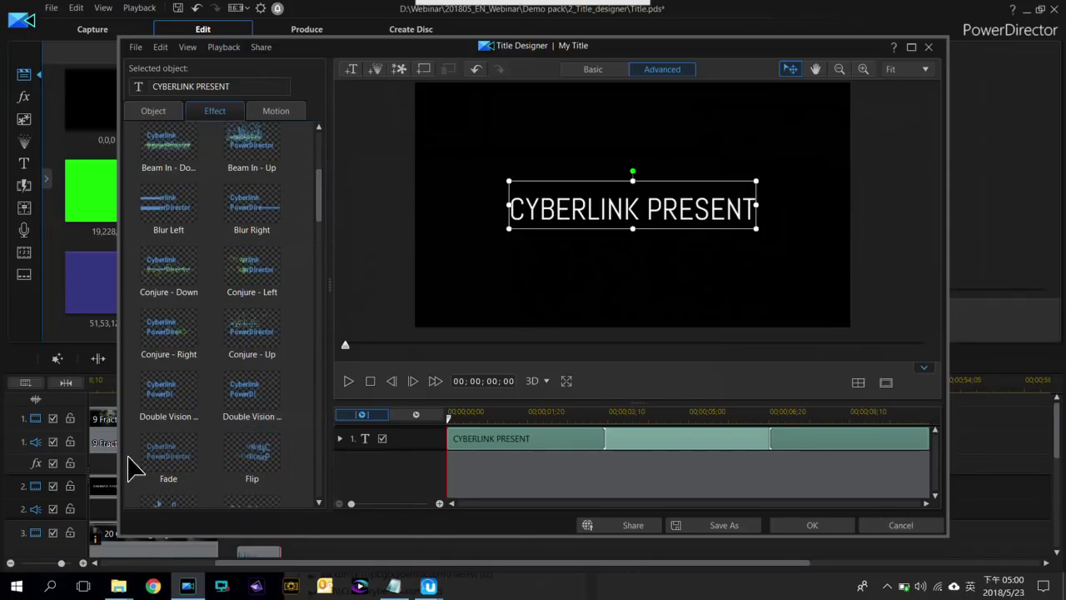
{"action": "left_click", "coordinate": [178, 463]}
{"action": "left_click", "coordinate": [568, 219]}
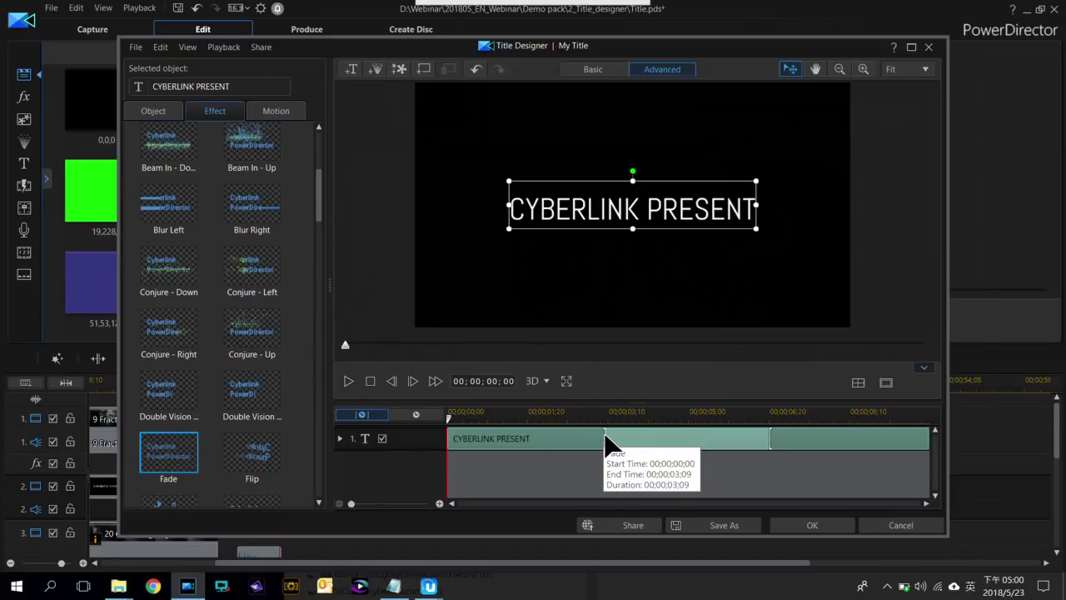
Shorten the Fade starting effect to end at about 00;00;01;15, preview the title from its beginning and accept the title design
{"action": "left_click_drag", "start_coordinate": [605, 443], "coordinate": [519, 437]}
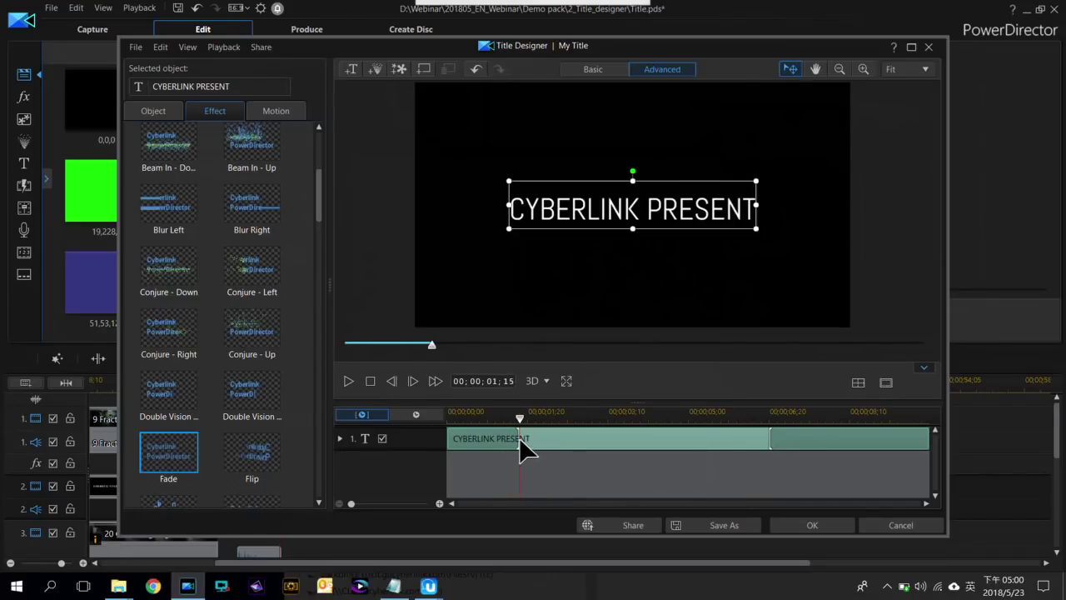
{"action": "left_click", "coordinate": [451, 412]}
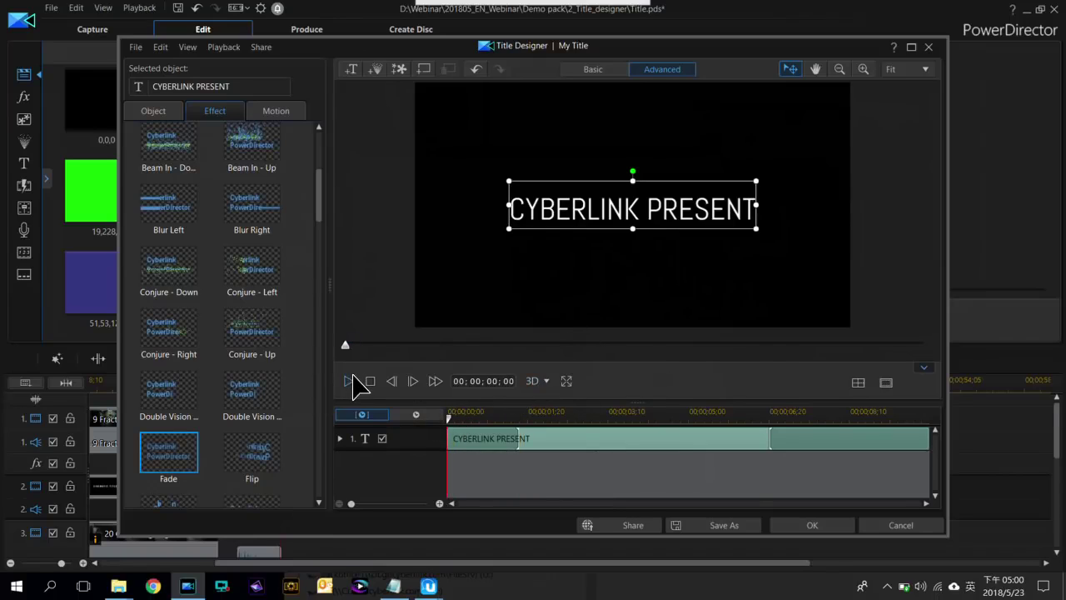
{"action": "left_click", "coordinate": [350, 380]}
{"action": "left_click", "coordinate": [360, 382]}
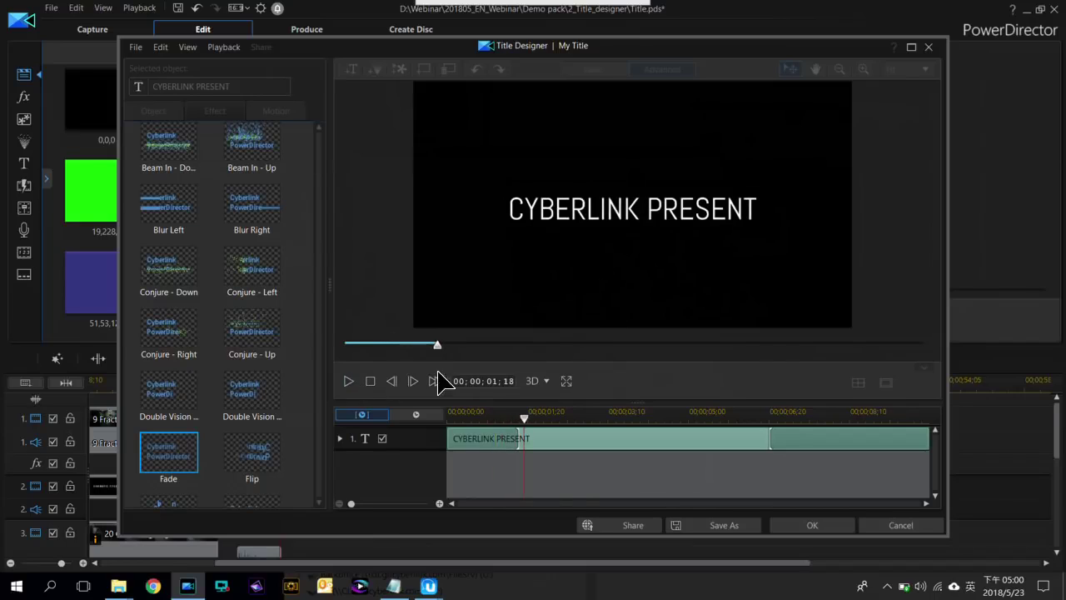
{"action": "left_click", "coordinate": [820, 530]}
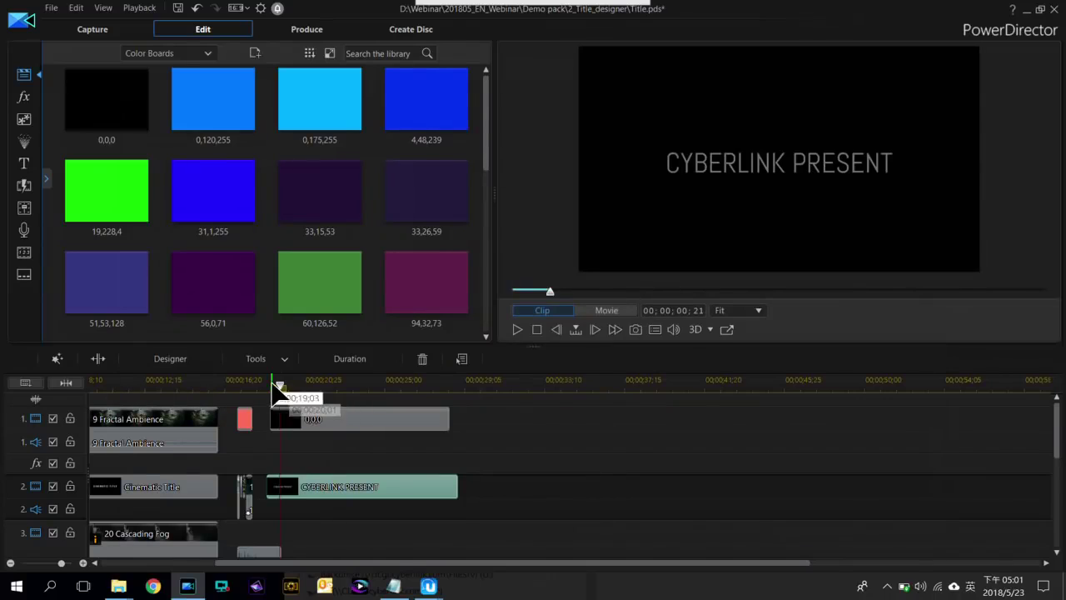
Play the whole movie from 00;00;19;03 to check the CYBERLINK PRESENT title over the black color board
{"action": "left_click_drag", "start_coordinate": [277, 391], "coordinate": [270, 388]}
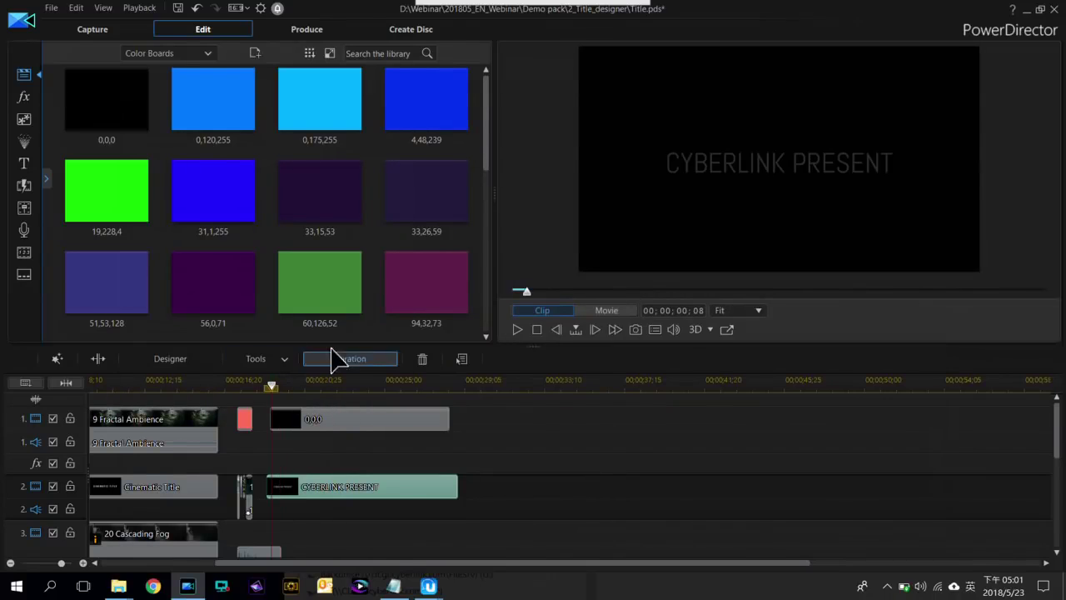
{"action": "left_click", "coordinate": [417, 483]}
{"action": "left_click", "coordinate": [442, 464]}
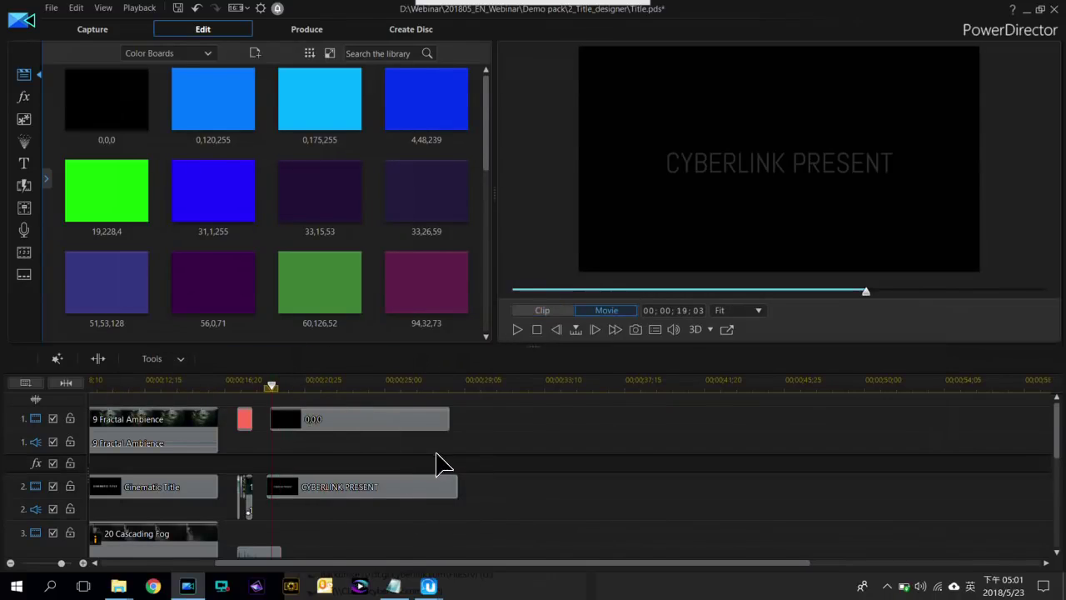
{"action": "key", "text": "space"}
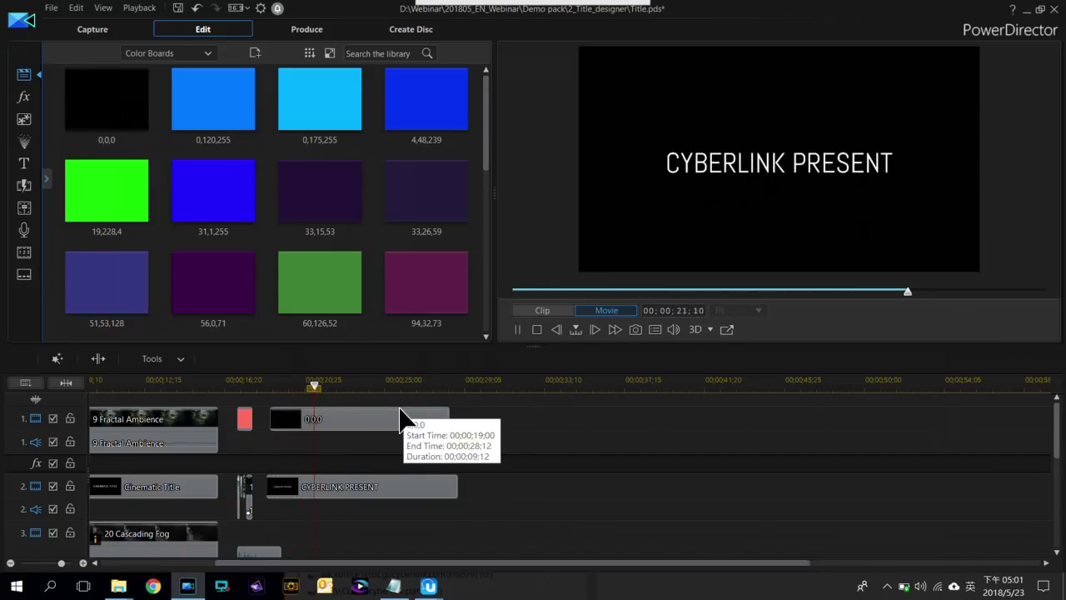
{"action": "key", "text": "space"}
Insert the 9 Fractal Ambience video from the media content on track 1 at about 00;00;30;19, after the CYBERLINK PRESENT title
{"action": "scroll", "coordinate": [374, 458], "scroll_direction": "up", "scroll_amount": 3}
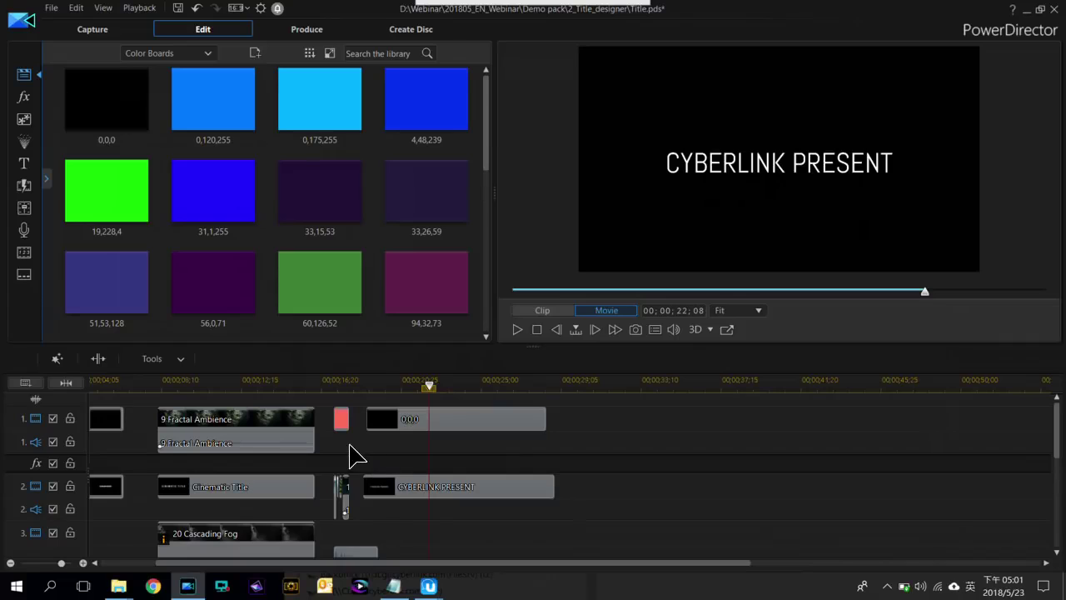
{"action": "left_click", "coordinate": [560, 386]}
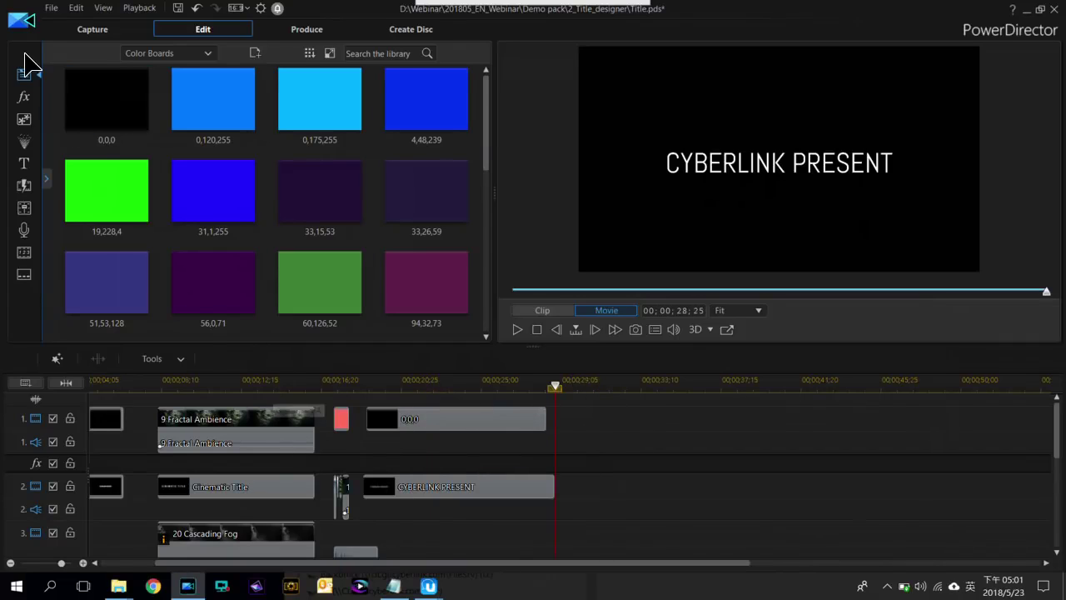
{"action": "left_click", "coordinate": [138, 52]}
{"action": "left_click", "coordinate": [158, 75]}
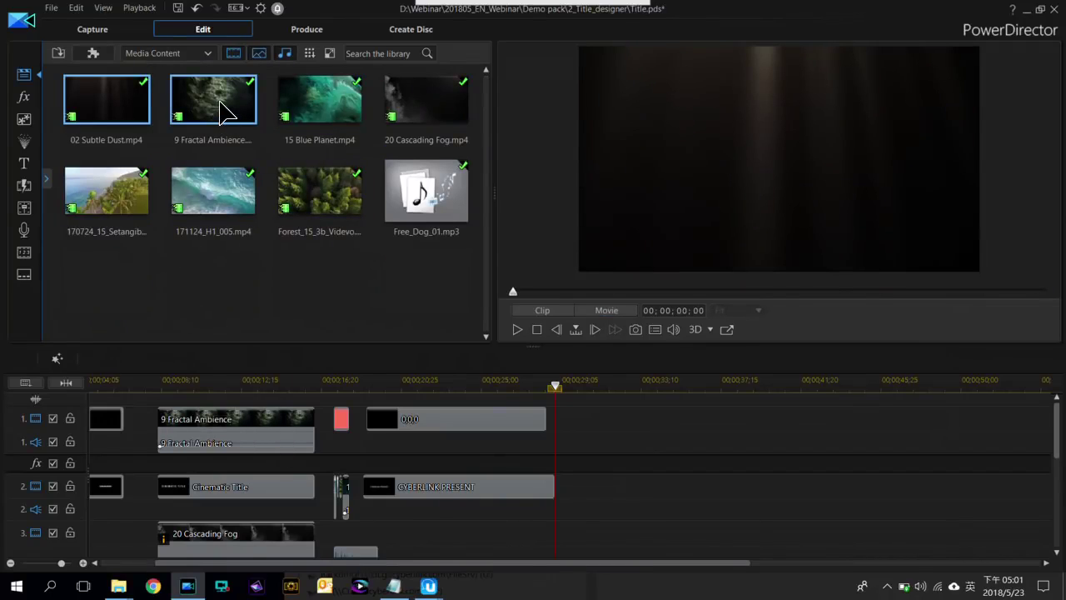
{"action": "left_click_drag", "start_coordinate": [215, 100], "coordinate": [593, 420]}
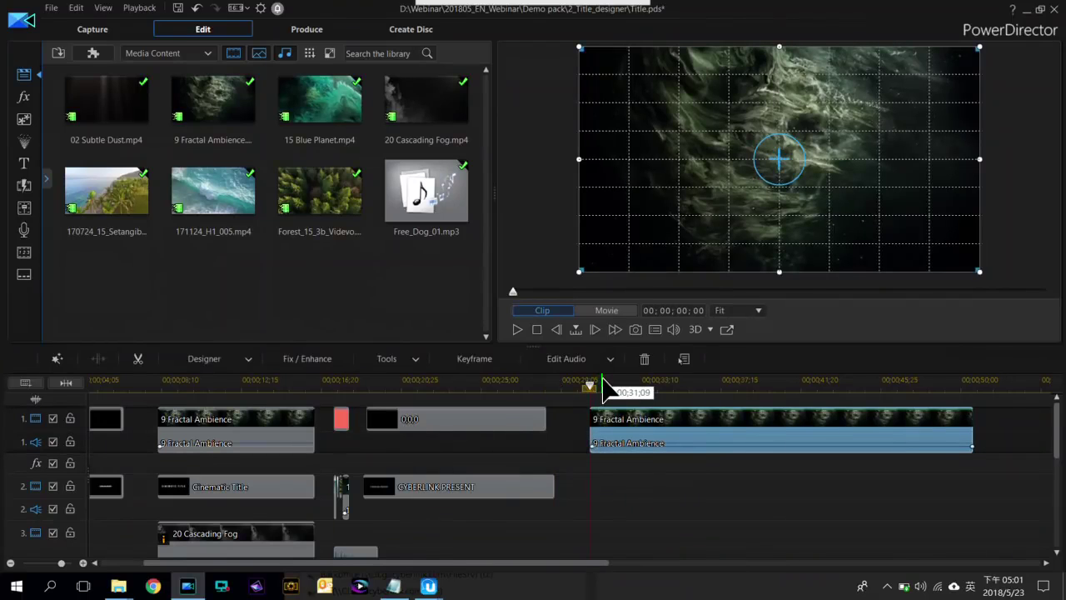
Add the custom Bebas Nenu title on track 2, starting together with the new 9 Fractal Ambience clip at 00;00;30;19
{"action": "left_click", "coordinate": [25, 167]}
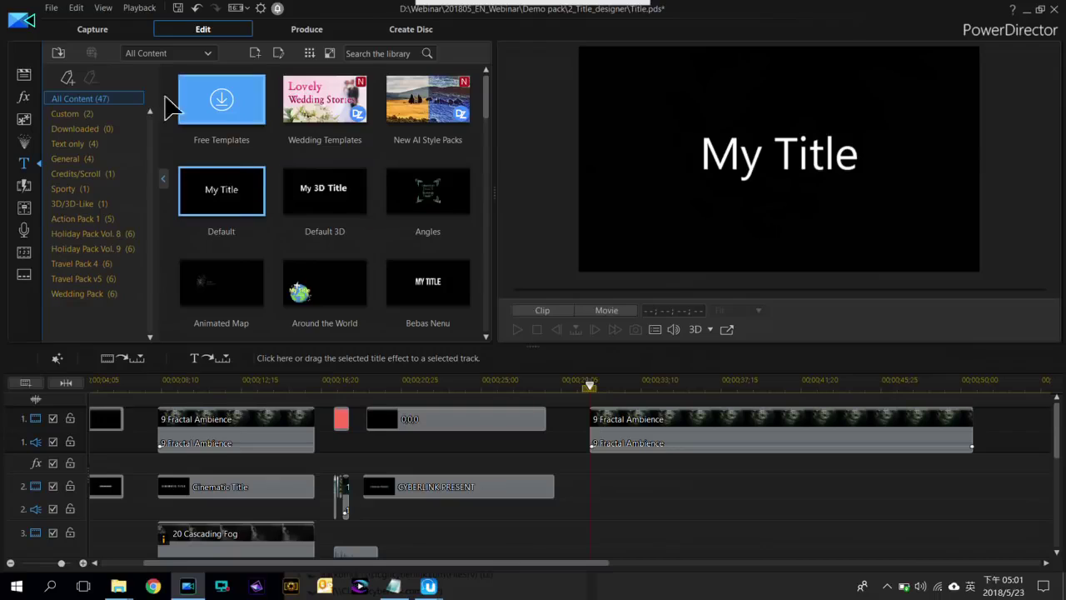
{"action": "left_click", "coordinate": [88, 113]}
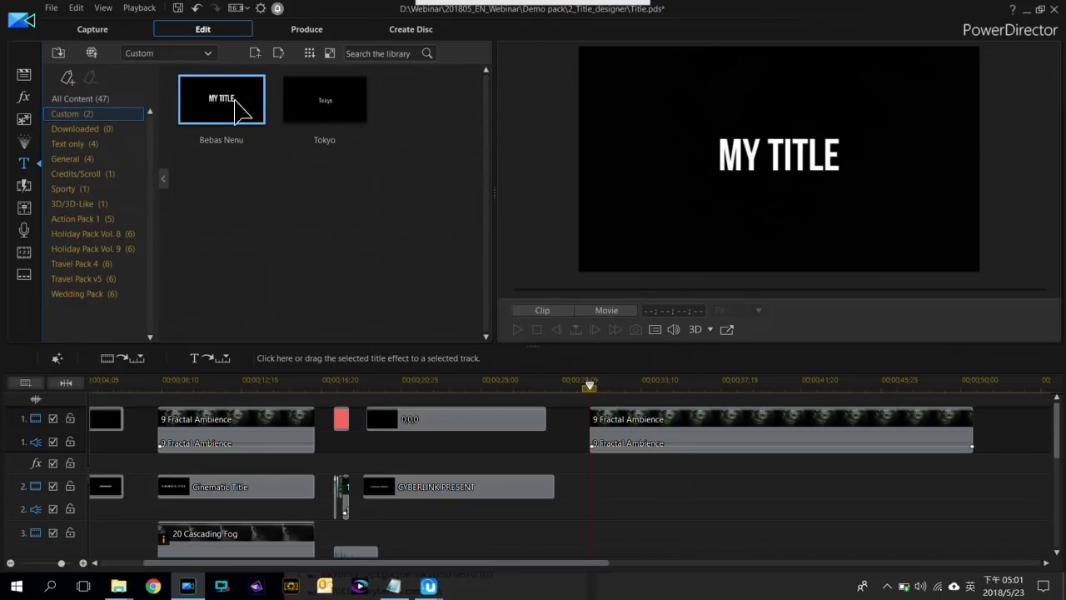
{"action": "left_click_drag", "start_coordinate": [219, 104], "coordinate": [595, 492]}
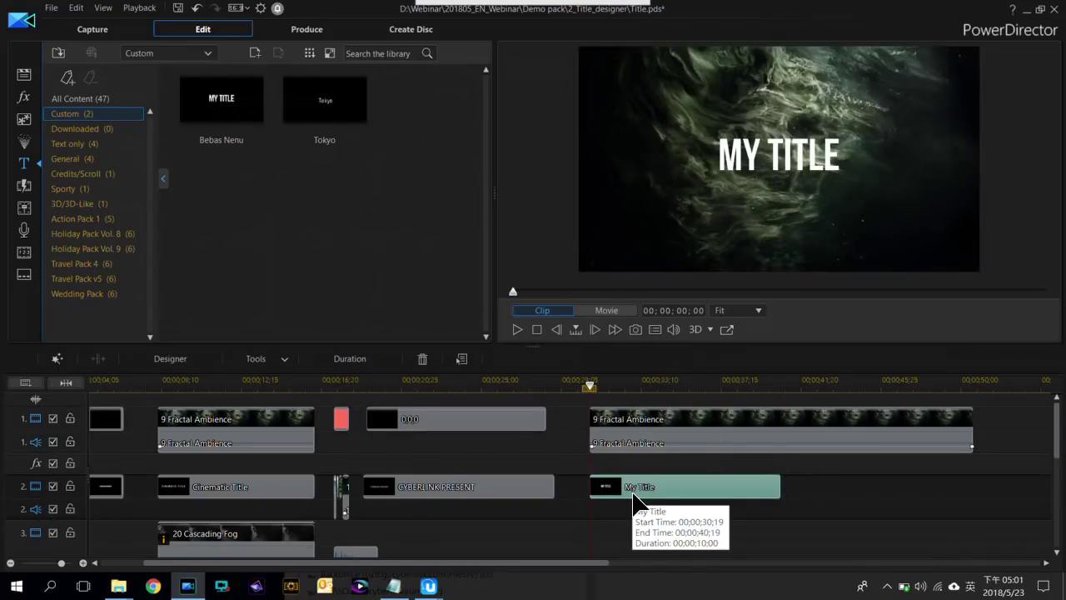
Open the My Title clip above the last 9 Fractal Ambience clip for editing and replace its text with CINEMATIC TITLE
{"action": "left_click", "coordinate": [606, 383]}
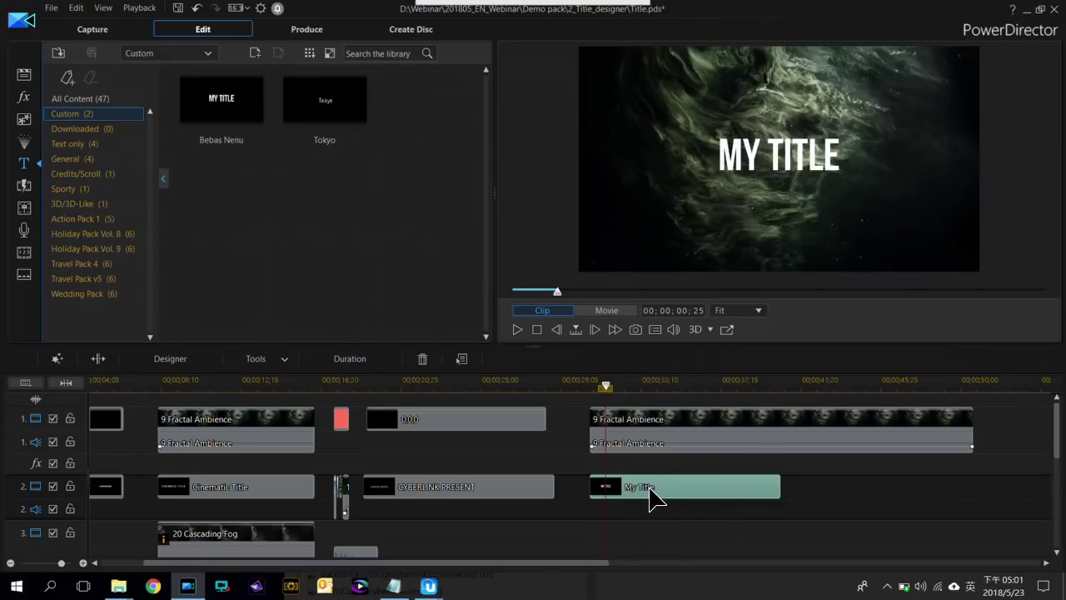
{"action": "double_click", "coordinate": [615, 481]}
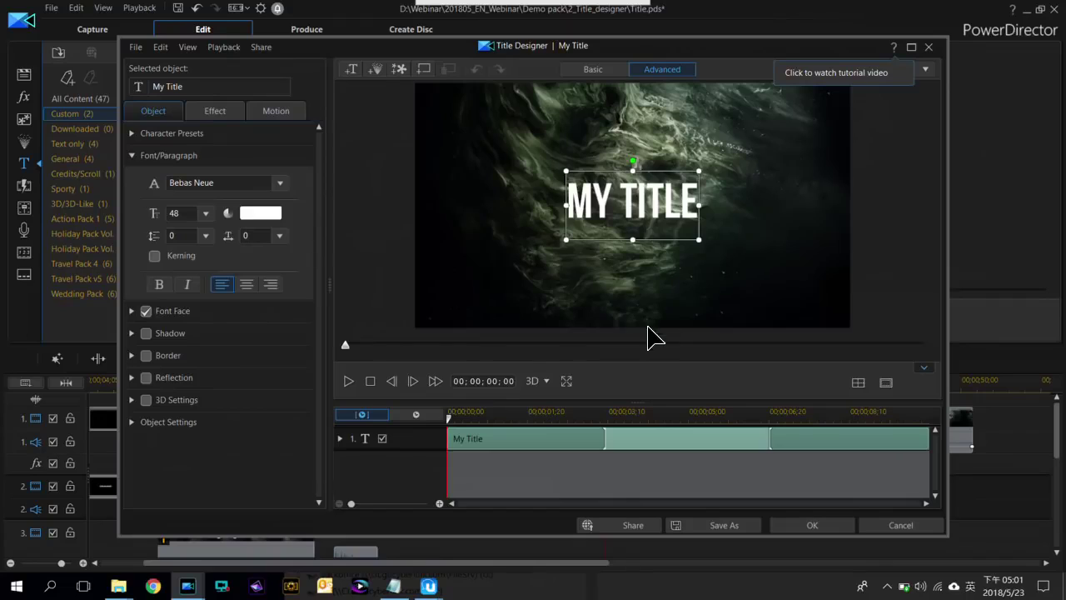
{"action": "double_click", "coordinate": [604, 204]}
{"action": "type", "text": "D"}
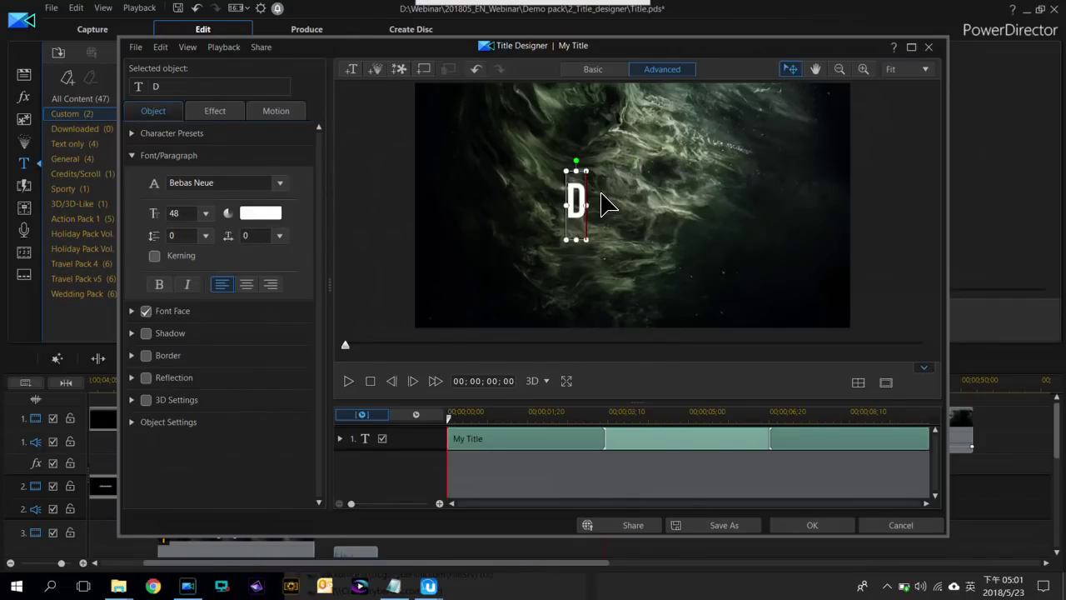
{"action": "key", "text": "BackSpace"}
{"action": "type", "text": "CINE"}
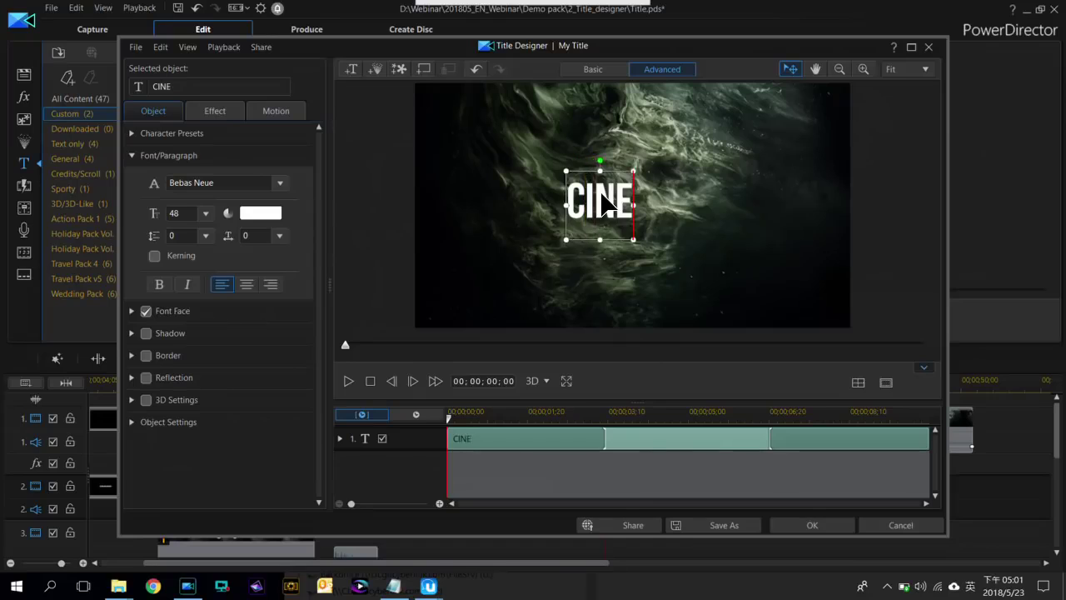
{"action": "type", "text": "MATIC T"}
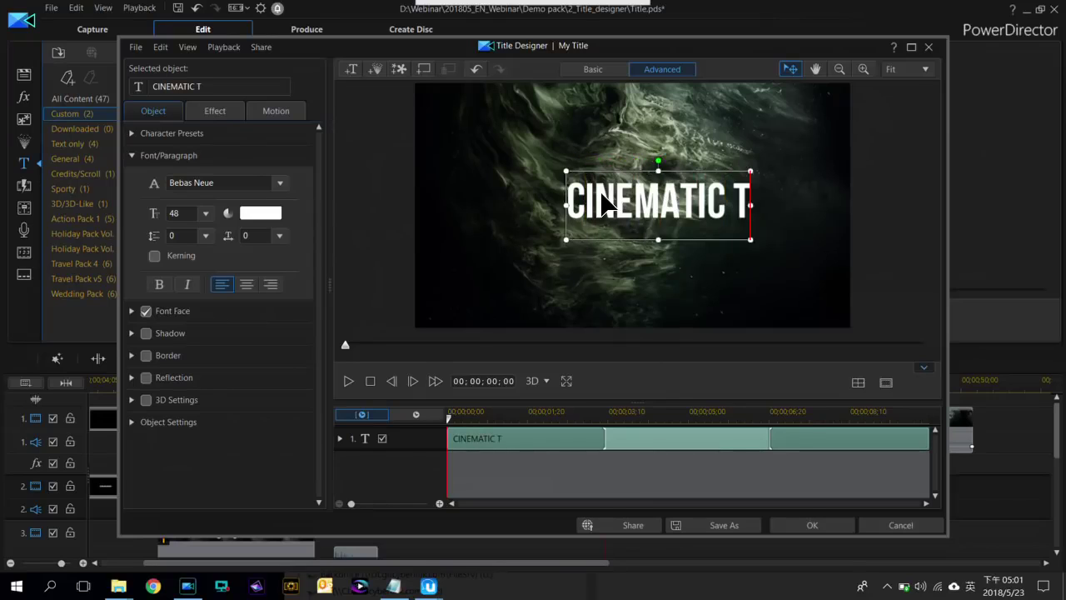
{"action": "type", "text": "ITLE"}
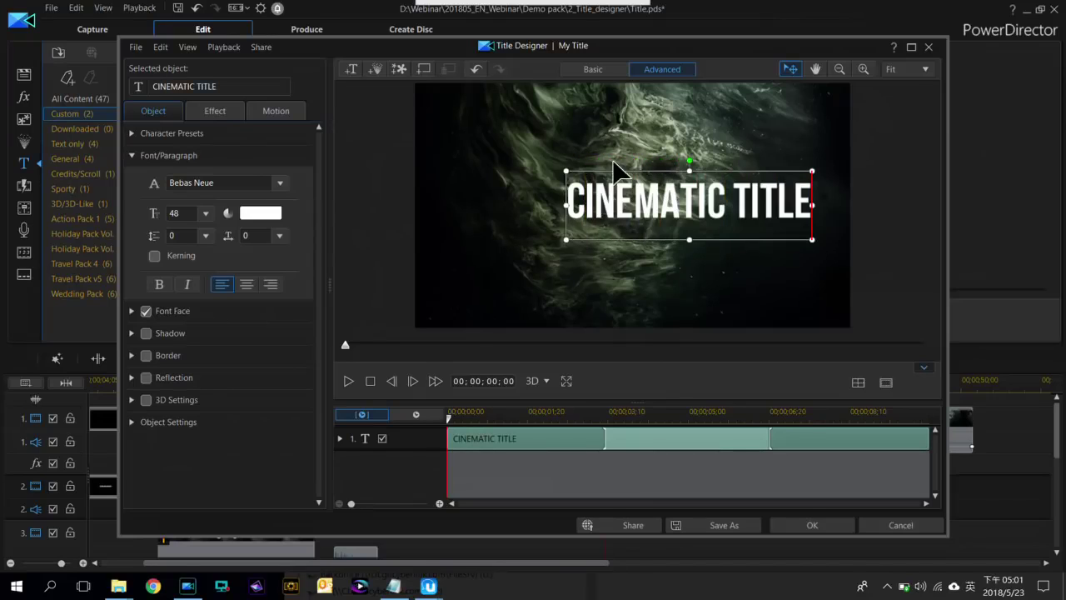
Set the CINEMATIC TITLE text size to 30 and align it to the horizontal and vertical centre of the frame
{"action": "key", "text": "ctrl+a"}
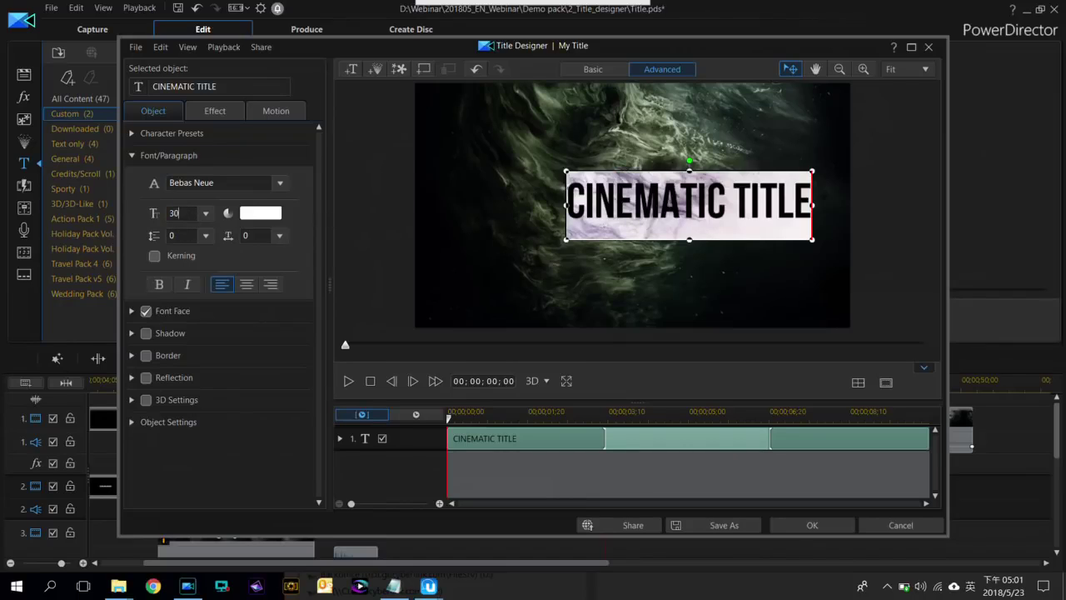
{"action": "type", "text": "30"}
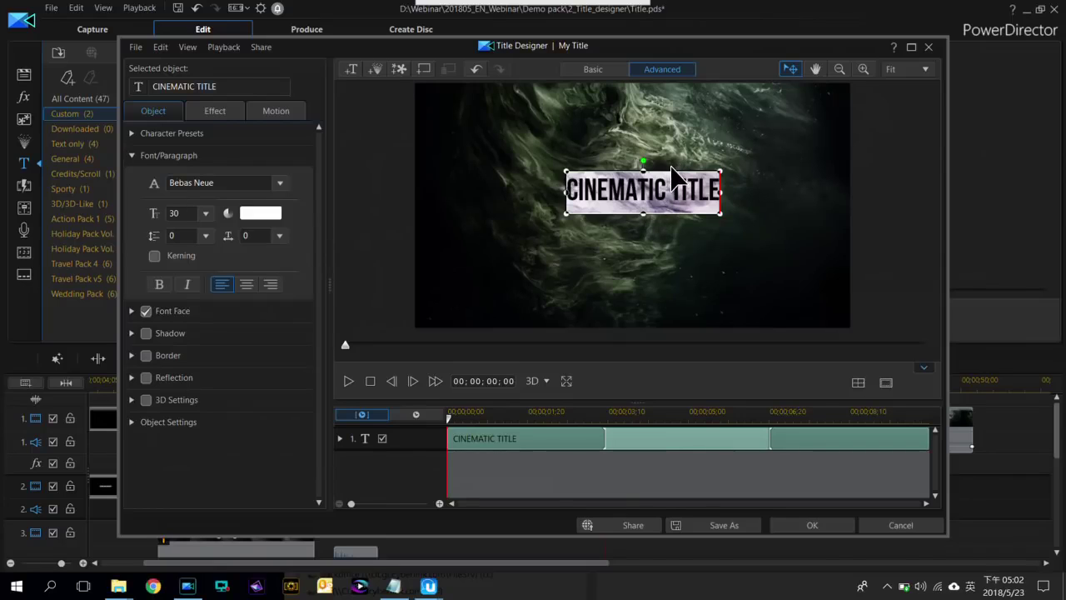
{"action": "right_click", "coordinate": [671, 167]}
{"action": "mouse_move", "coordinate": [726, 270]}
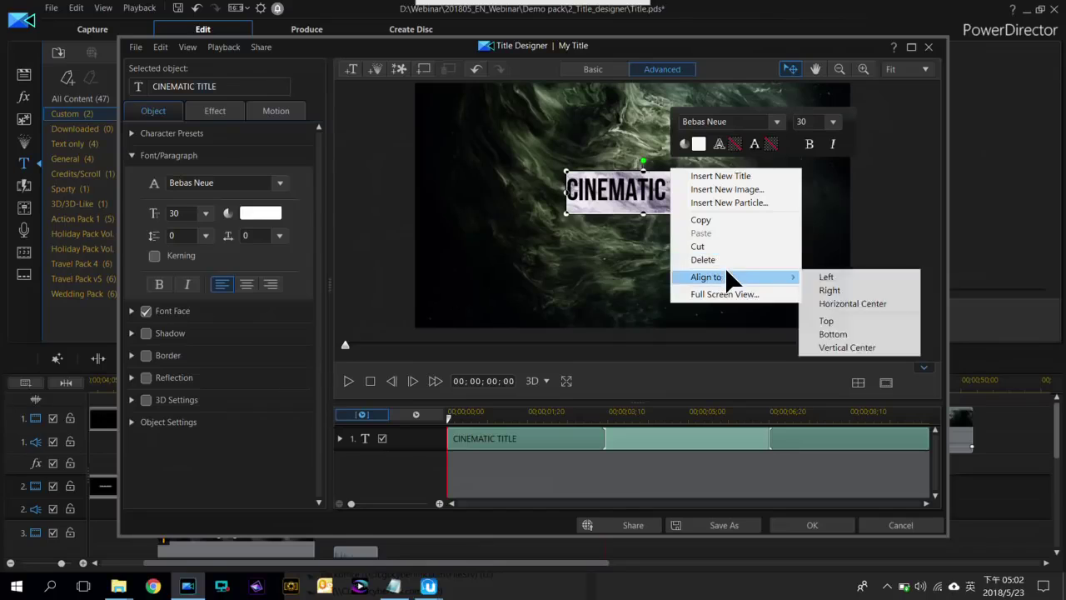
{"action": "left_click", "coordinate": [829, 304]}
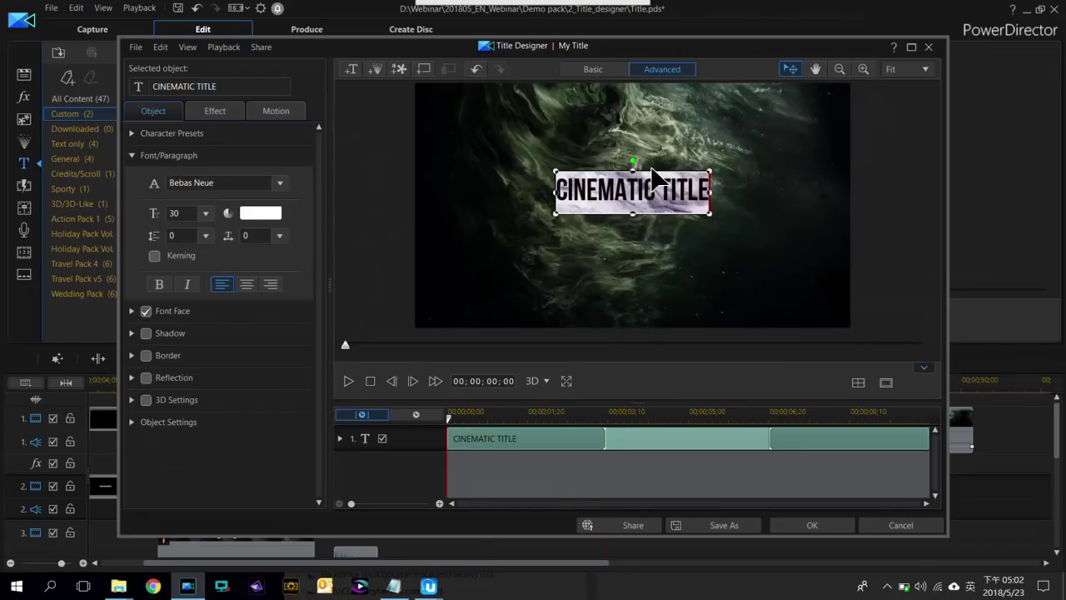
{"action": "right_click", "coordinate": [651, 169]}
{"action": "mouse_move", "coordinate": [702, 279]}
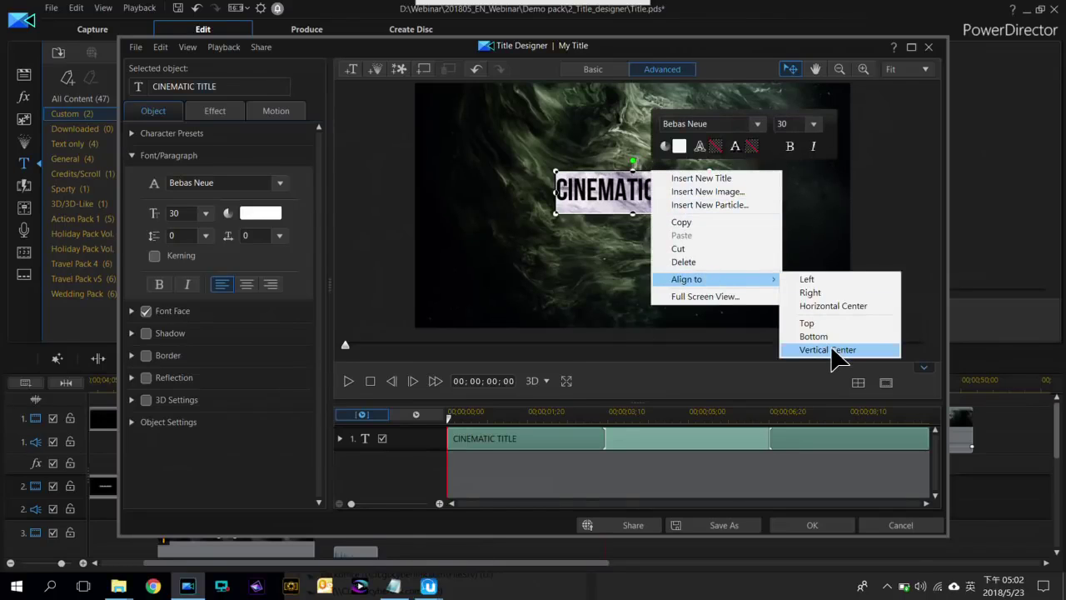
{"action": "left_click", "coordinate": [837, 351]}
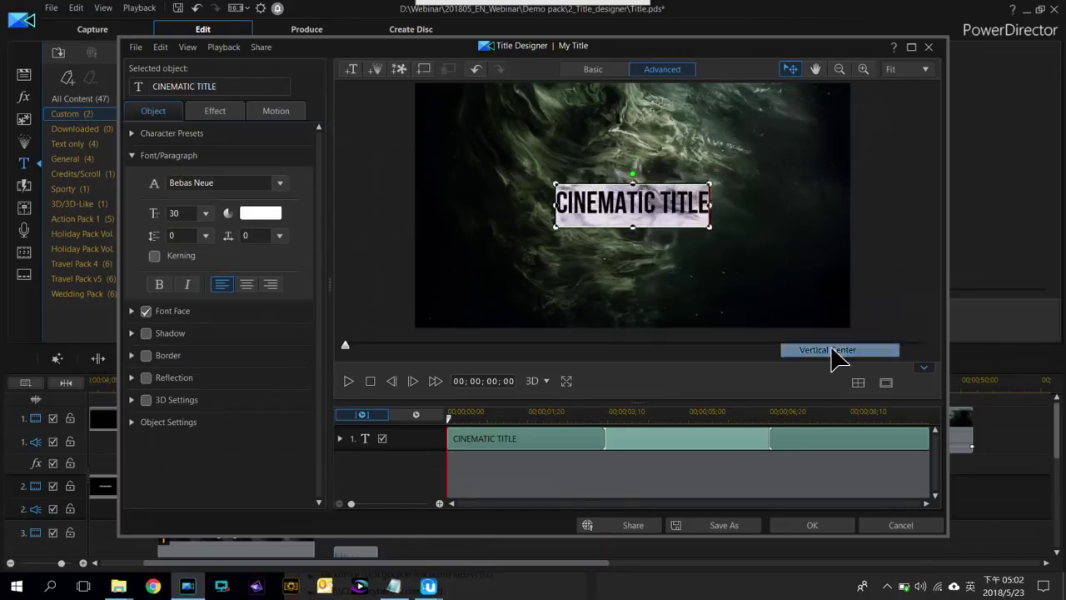
Set the character spacing of CINEMATIC TITLE to 8 and realign the widened text to the vertical and horizontal centre
{"action": "left_click", "coordinate": [279, 236]}
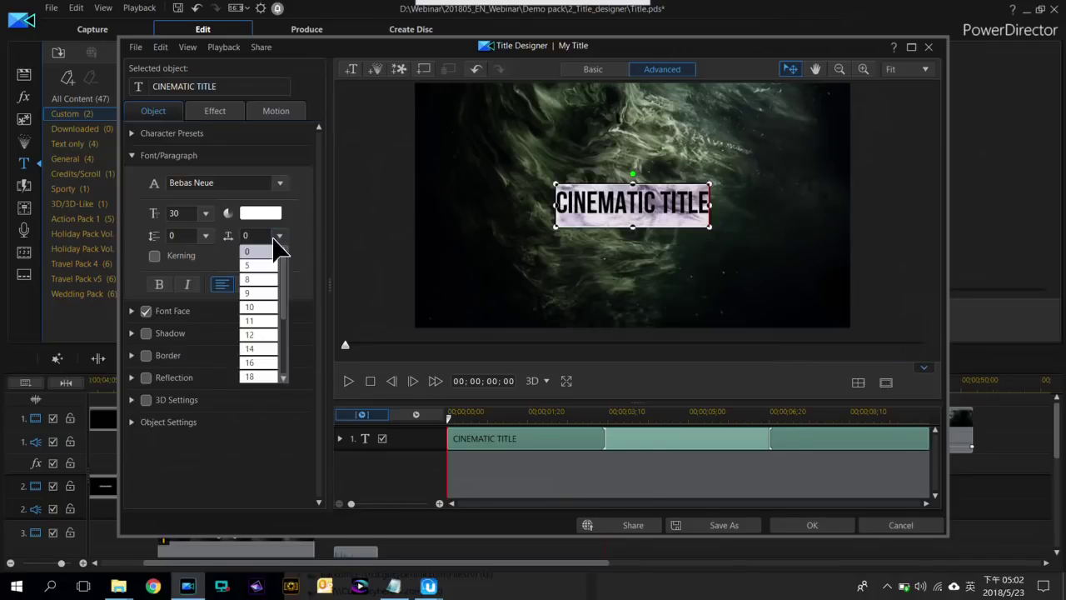
{"action": "left_click", "coordinate": [254, 280]}
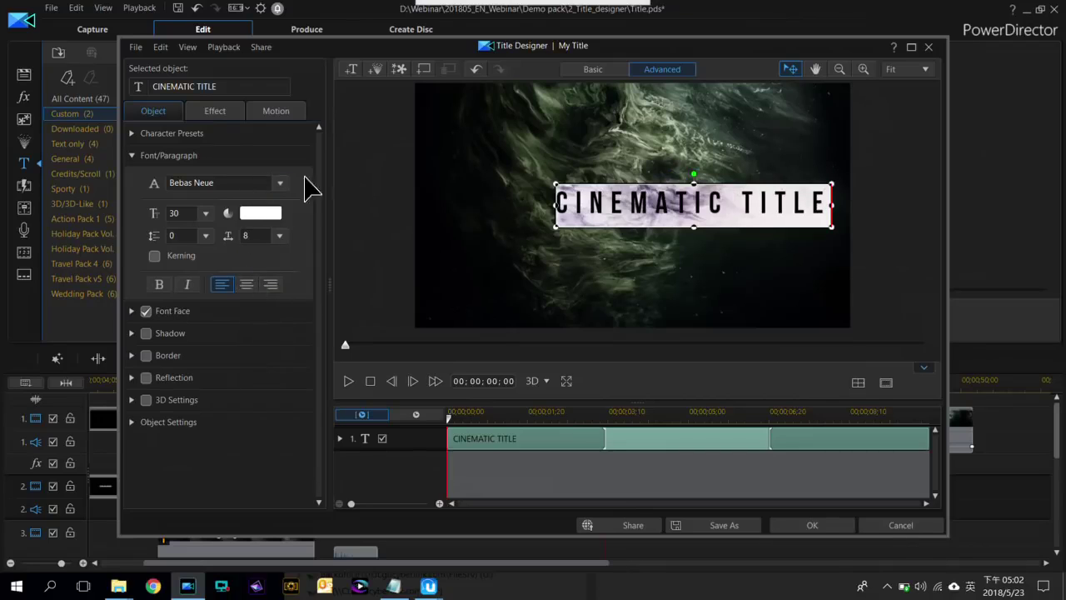
{"action": "right_click", "coordinate": [614, 190]}
{"action": "mouse_move", "coordinate": [708, 297]}
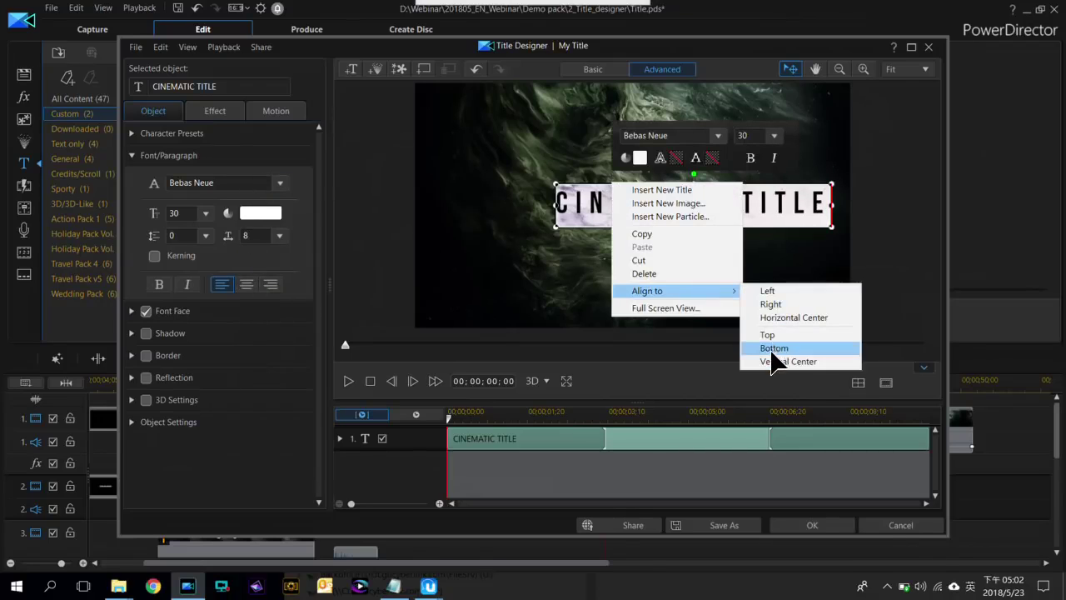
{"action": "left_click", "coordinate": [771, 363]}
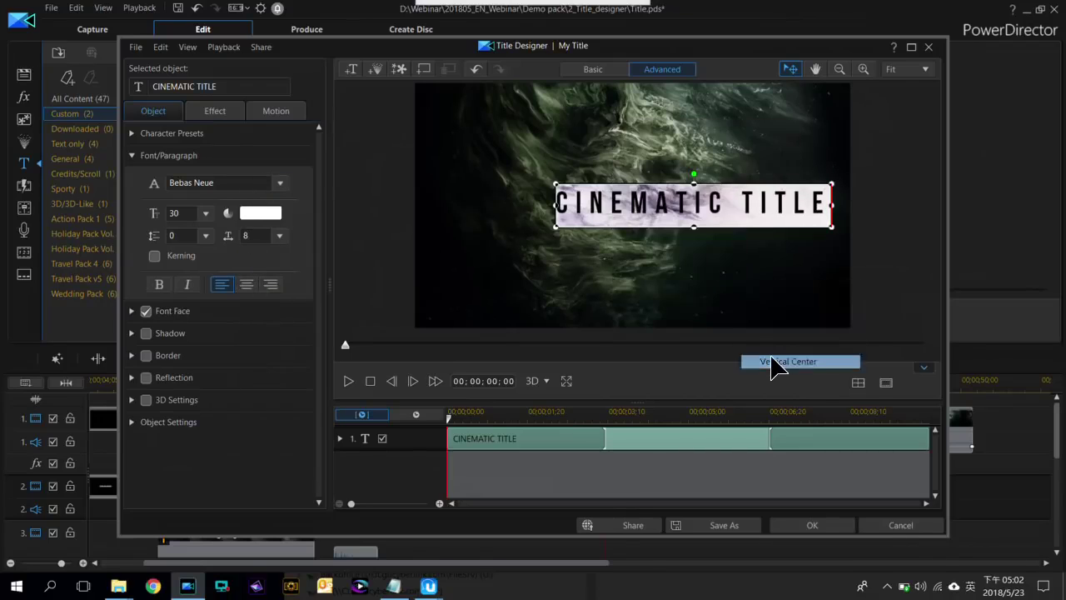
{"action": "right_click", "coordinate": [674, 190]}
{"action": "mouse_move", "coordinate": [692, 297]}
{"action": "left_click", "coordinate": [824, 318]}
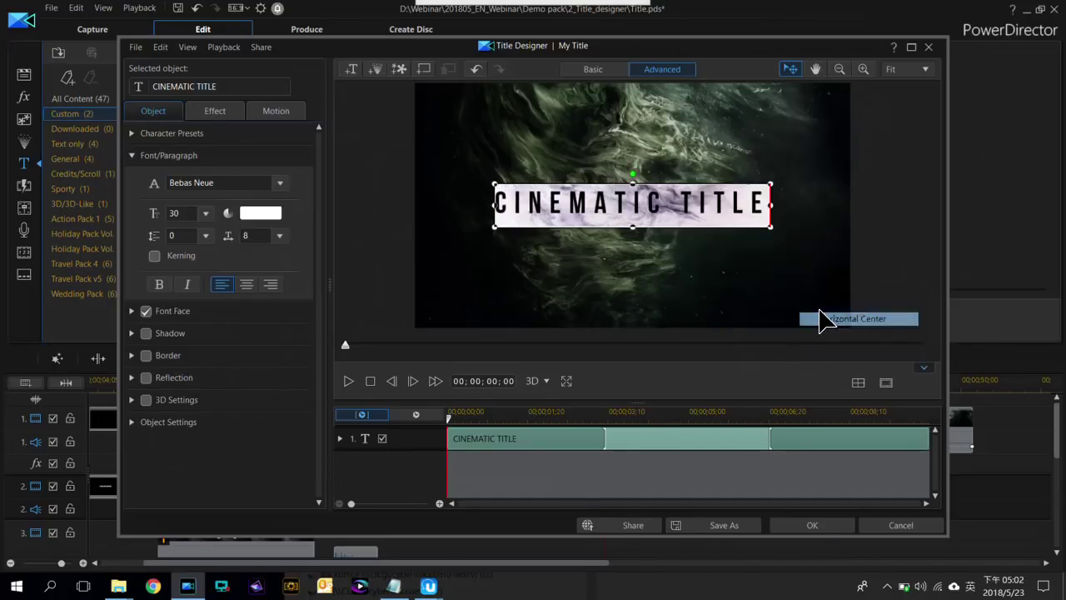
Deselect the text and play the CINEMATIC TITLE design briefly to check the static, widely spaced title
{"action": "left_click", "coordinate": [620, 173]}
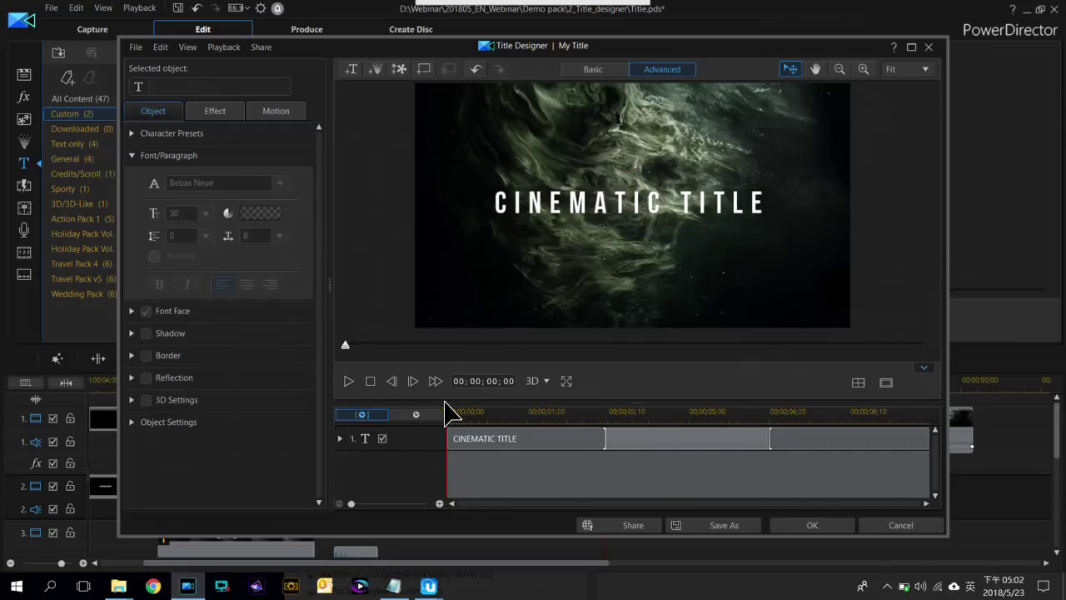
{"action": "left_click", "coordinate": [349, 380]}
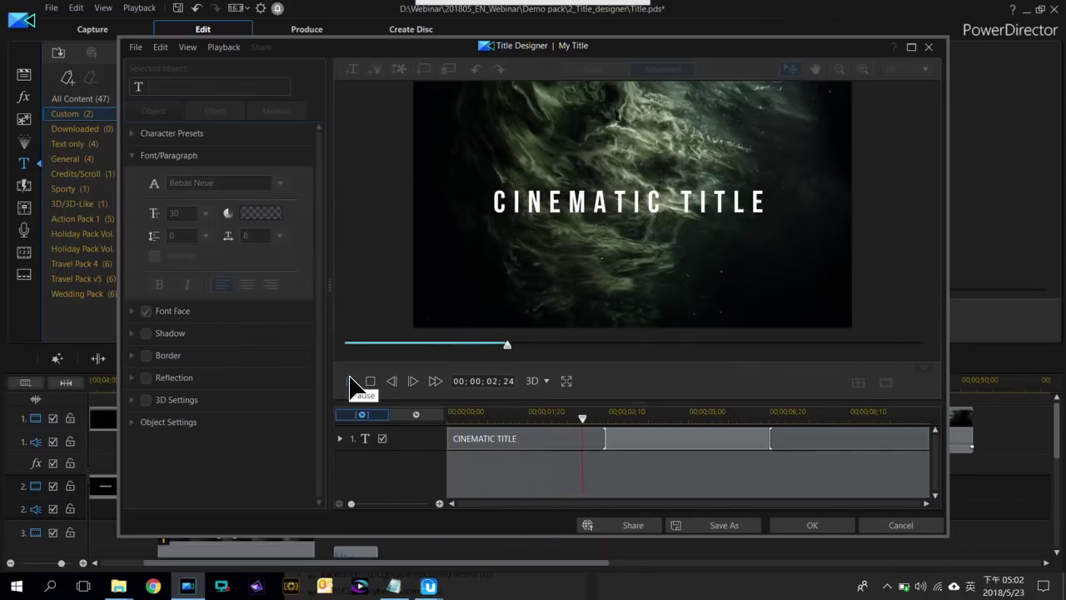
{"action": "left_click", "coordinate": [372, 382]}
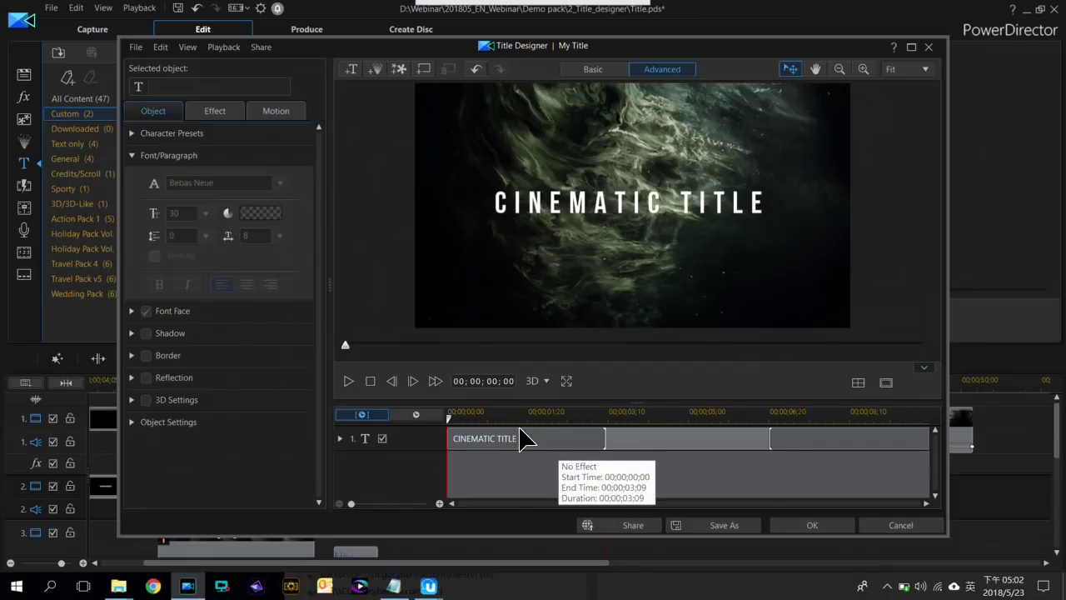
Expand the keyframe tracks of CINEMATIC TITLE and add scale and position keyframes at 00;00;00;00
{"action": "left_click", "coordinate": [626, 439]}
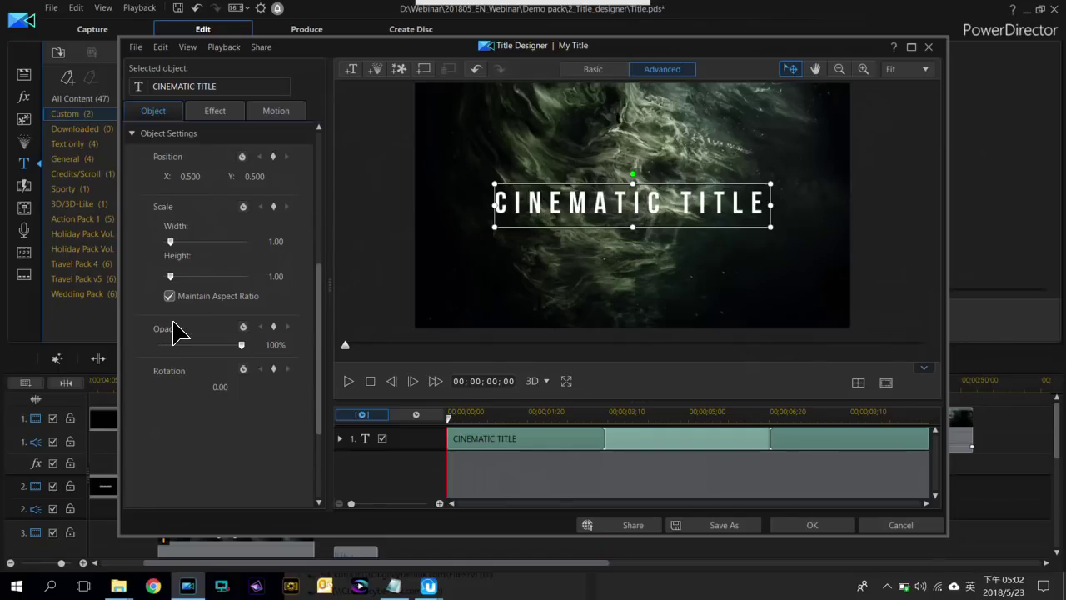
{"action": "left_click", "coordinate": [341, 439]}
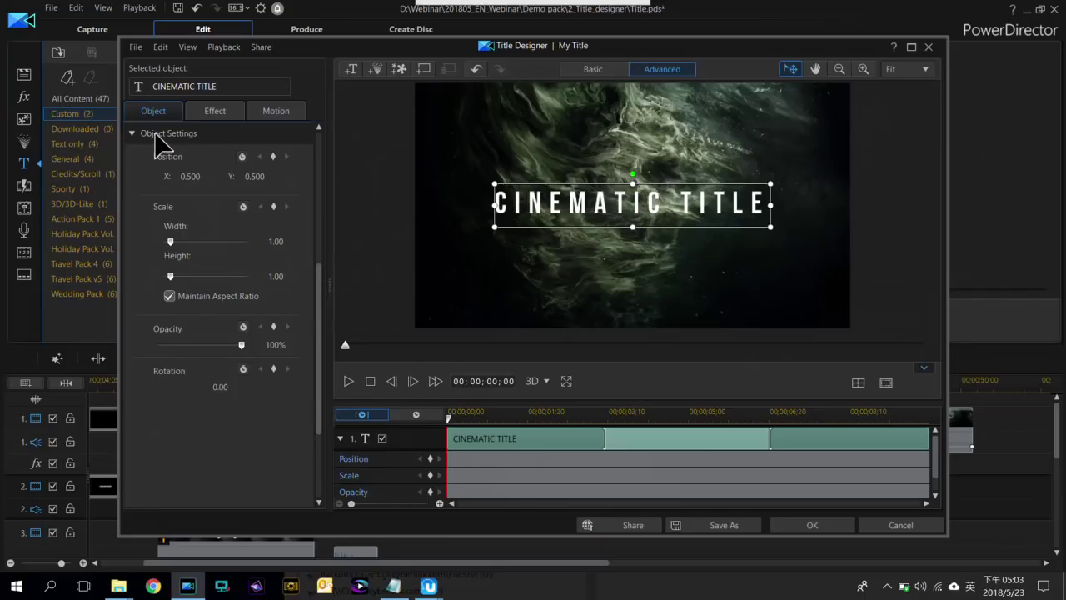
{"action": "left_click", "coordinate": [273, 205]}
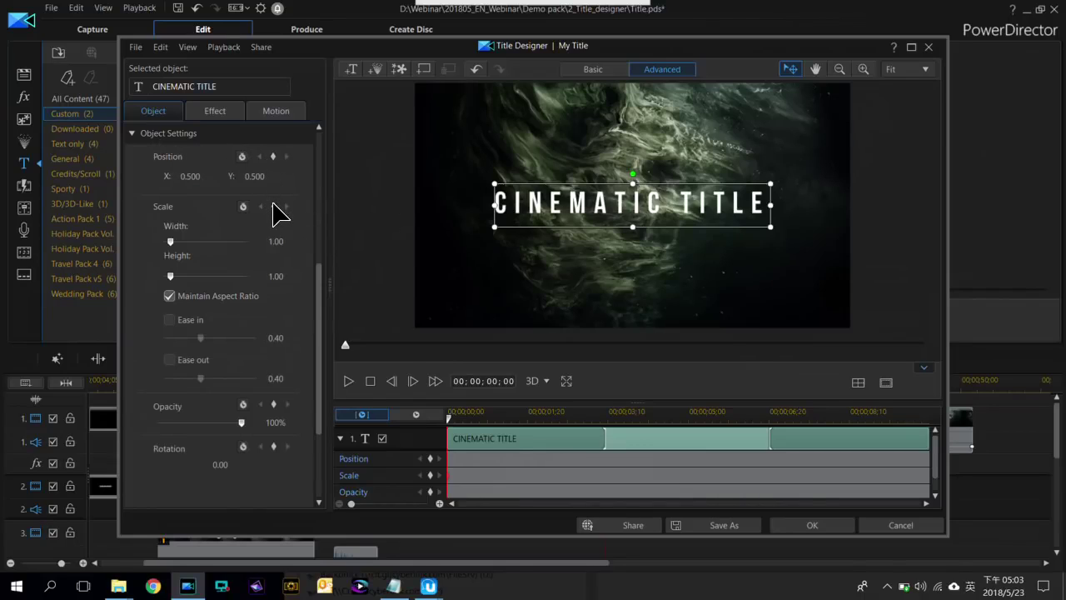
{"action": "left_click", "coordinate": [274, 157]}
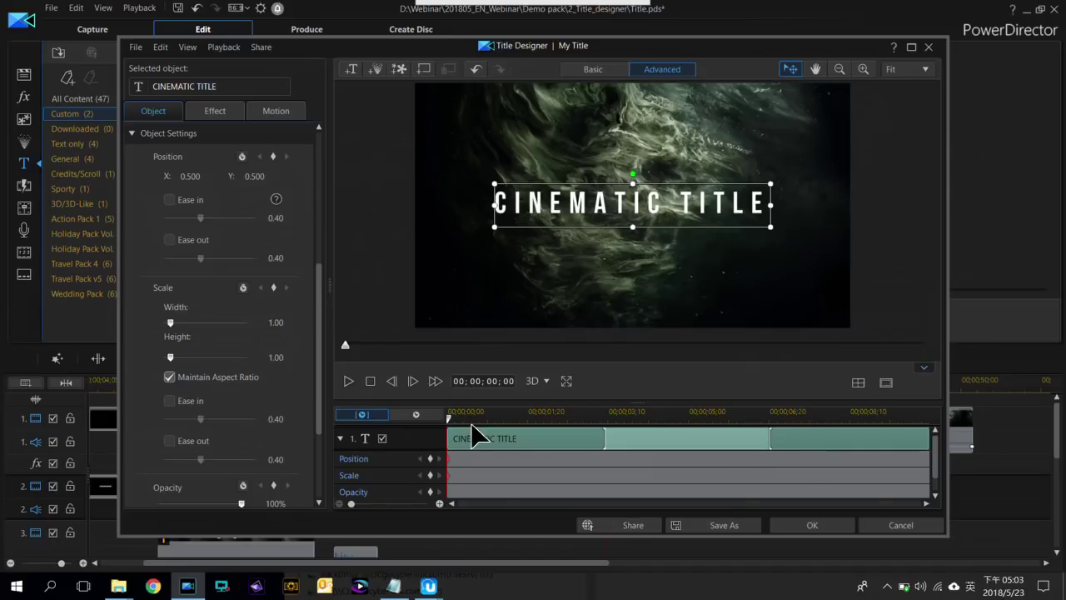
Add a scale keyframe at 00;00;05;02 that enlarges CINEMATIC TITLE to 1.20 in width and height
{"action": "left_click_drag", "start_coordinate": [456, 422], "coordinate": [694, 431]}
{"action": "left_click", "coordinate": [620, 430]}
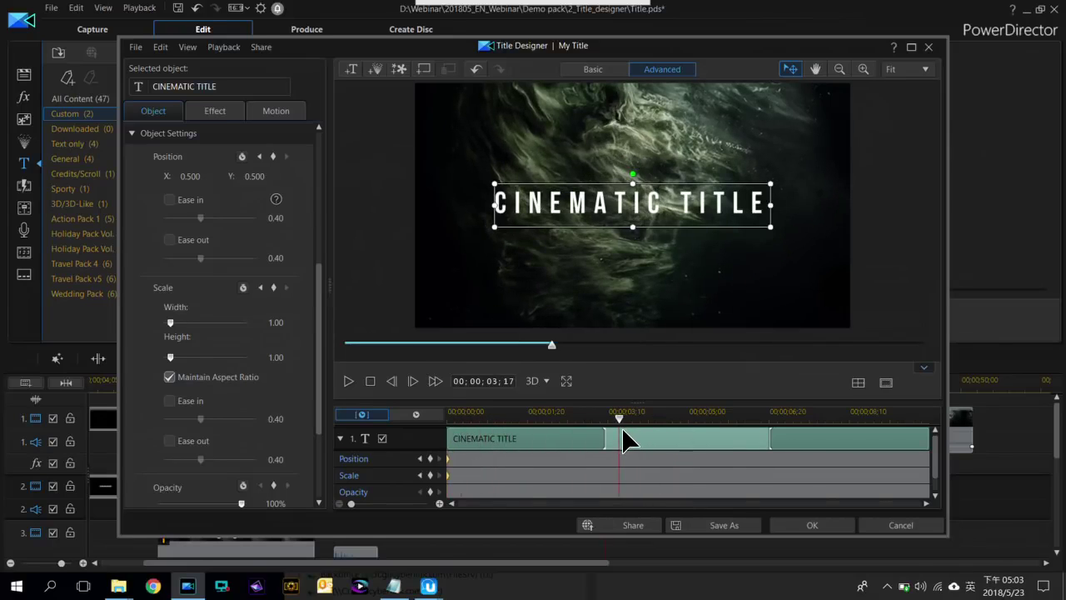
{"action": "left_click_drag", "start_coordinate": [674, 444], "coordinate": [698, 442]}
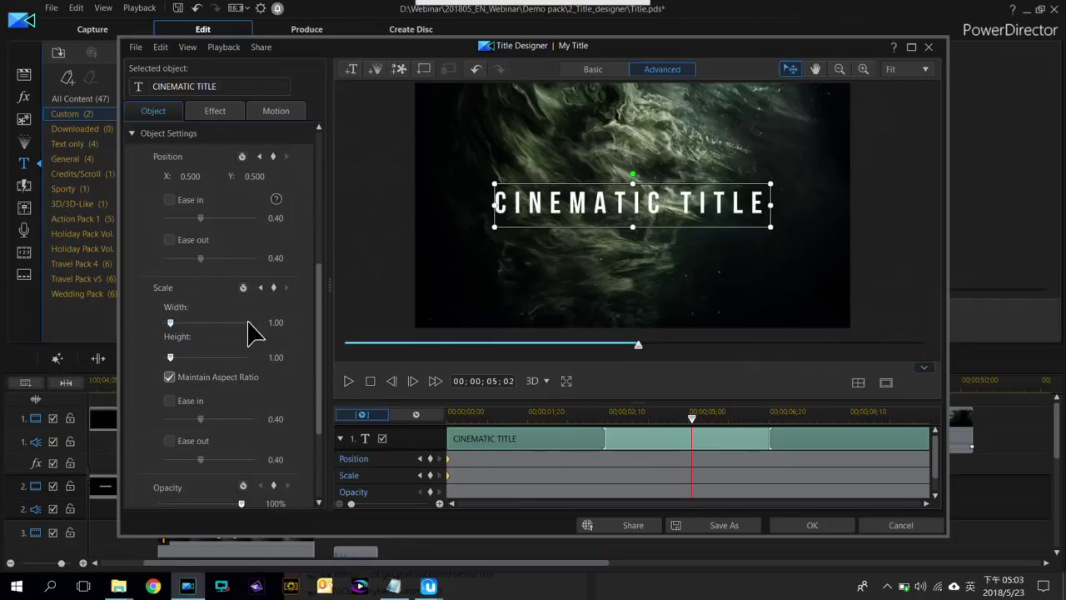
{"action": "left_click", "coordinate": [279, 323]}
{"action": "key", "text": "Return"}
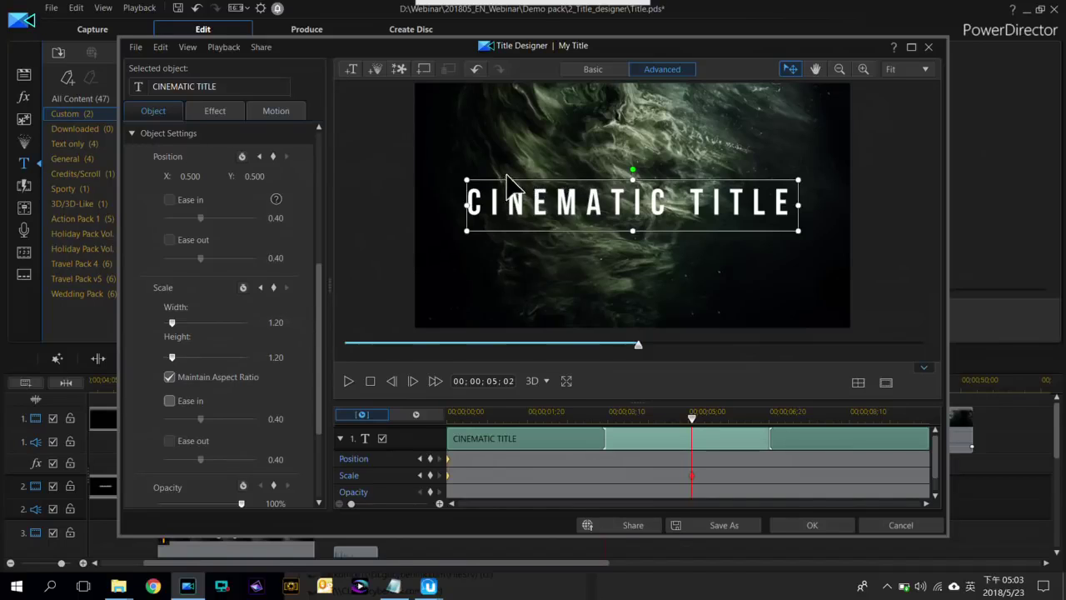
Play the title from its beginning to check the growing scale animation, and stop the preview
{"action": "left_click", "coordinate": [448, 416]}
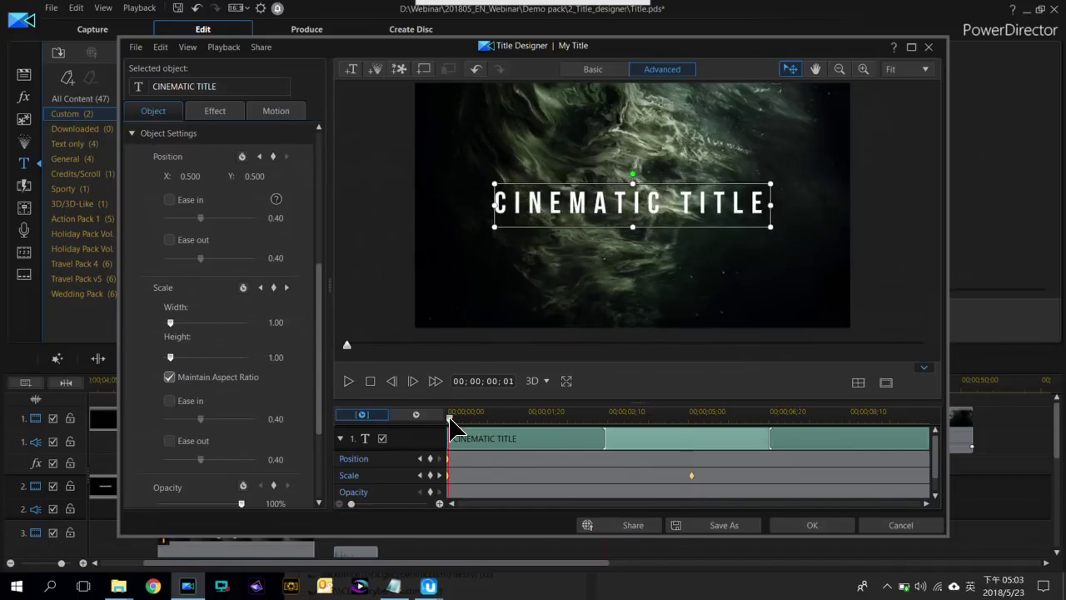
{"action": "left_click", "coordinate": [348, 382]}
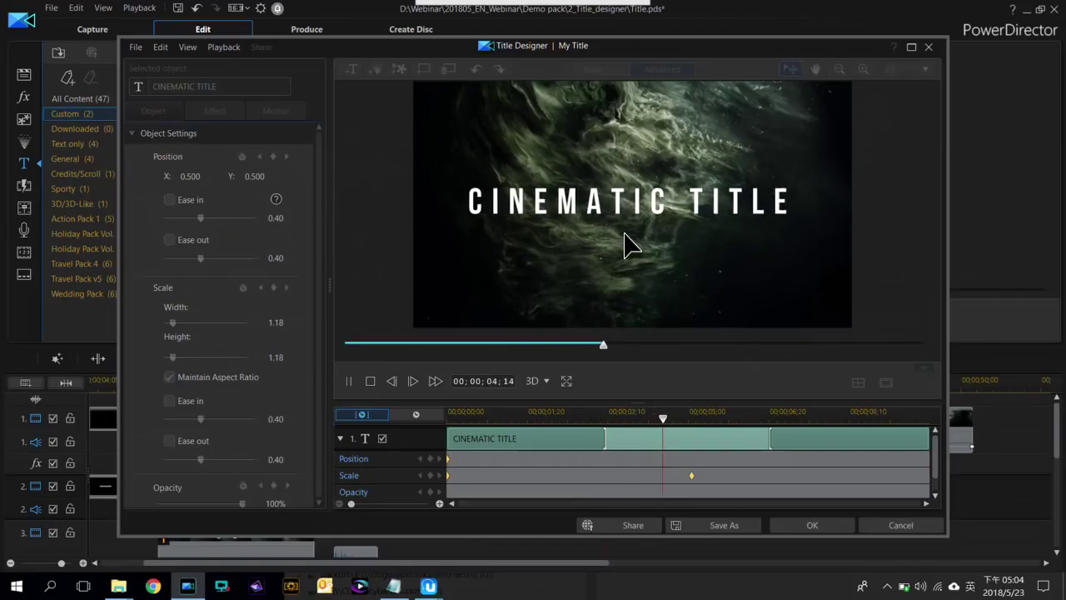
{"action": "left_click", "coordinate": [370, 381]}
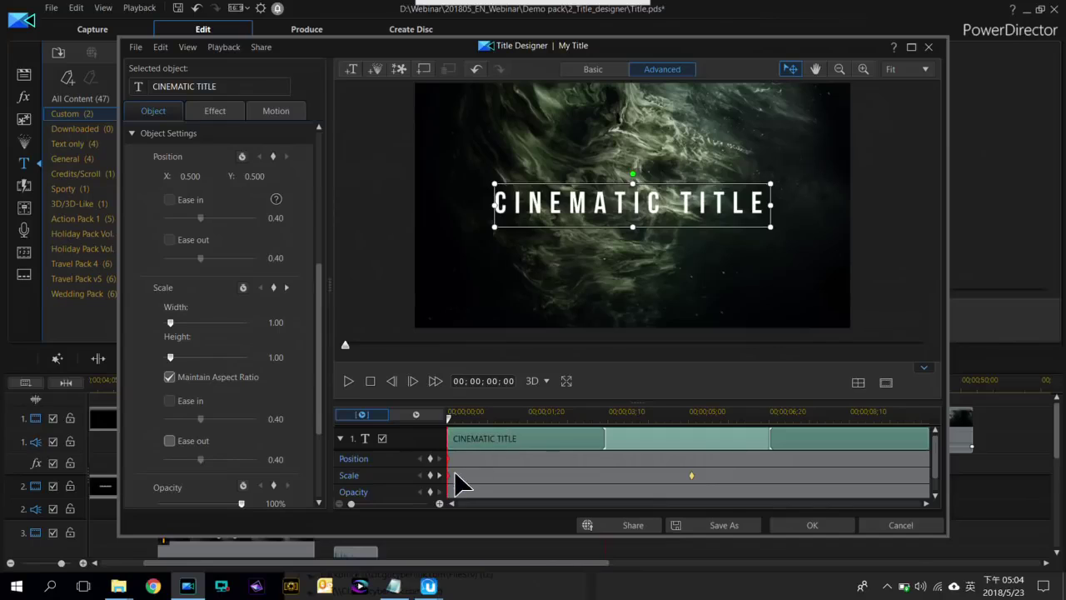
Apply Ease Out to the scale keyframe at 00;00;00;00 and Ease In to the one at 00;00;05;02
{"action": "left_click", "coordinate": [454, 416]}
{"action": "left_click_drag", "start_coordinate": [458, 416], "coordinate": [442, 431]}
{"action": "right_click", "coordinate": [449, 476]}
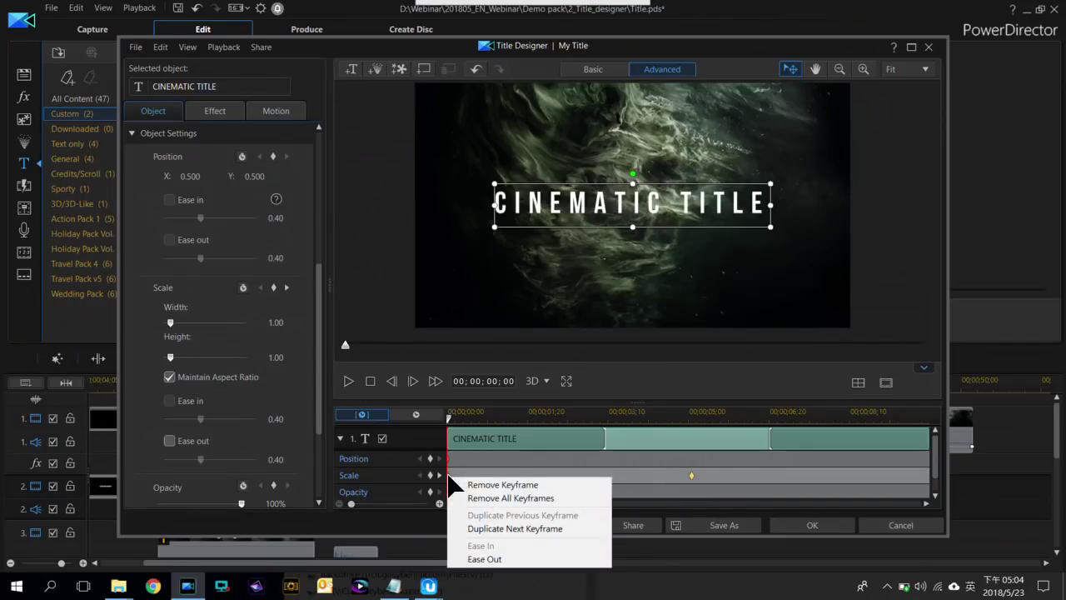
{"action": "left_click", "coordinate": [518, 559]}
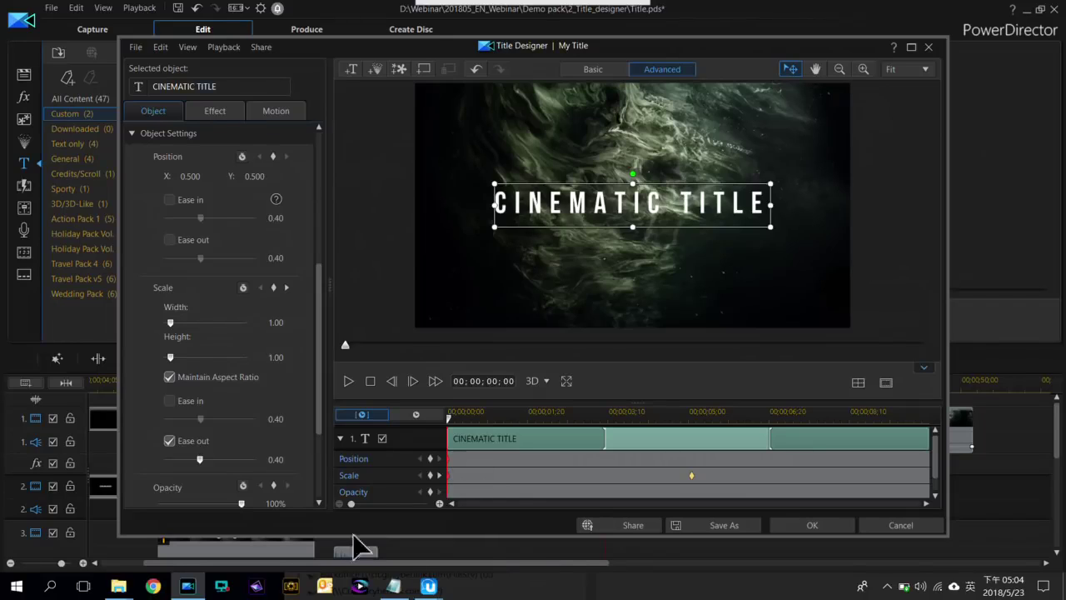
{"action": "right_click", "coordinate": [697, 483]}
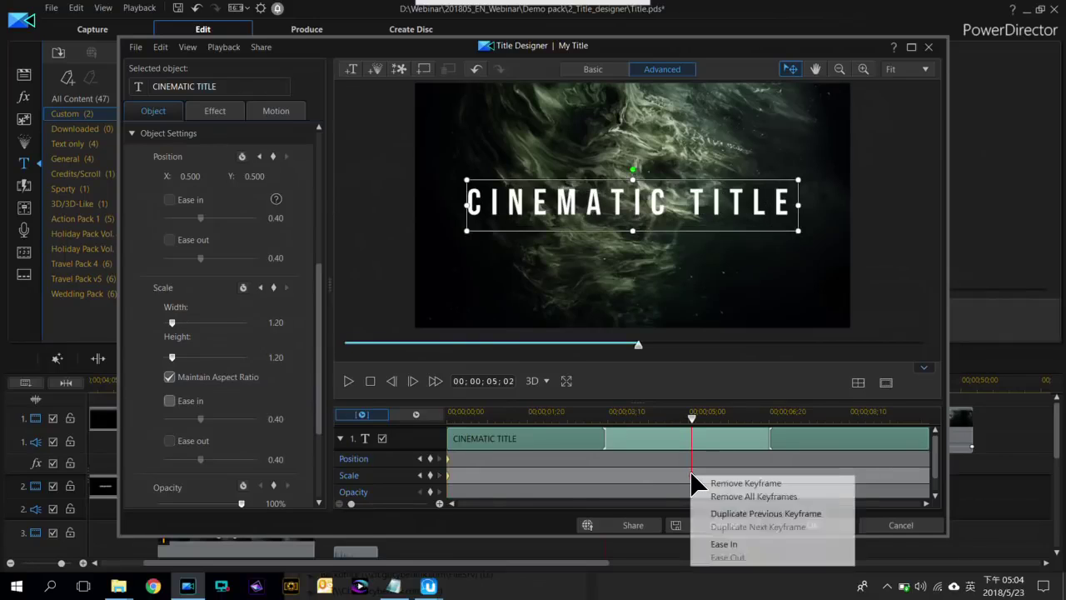
{"action": "left_click", "coordinate": [721, 544]}
Preview the eased scale animation from the title's beginning, stop it, and accept the CINEMATIC TITLE edits in Title Designer
{"action": "left_click", "coordinate": [450, 417]}
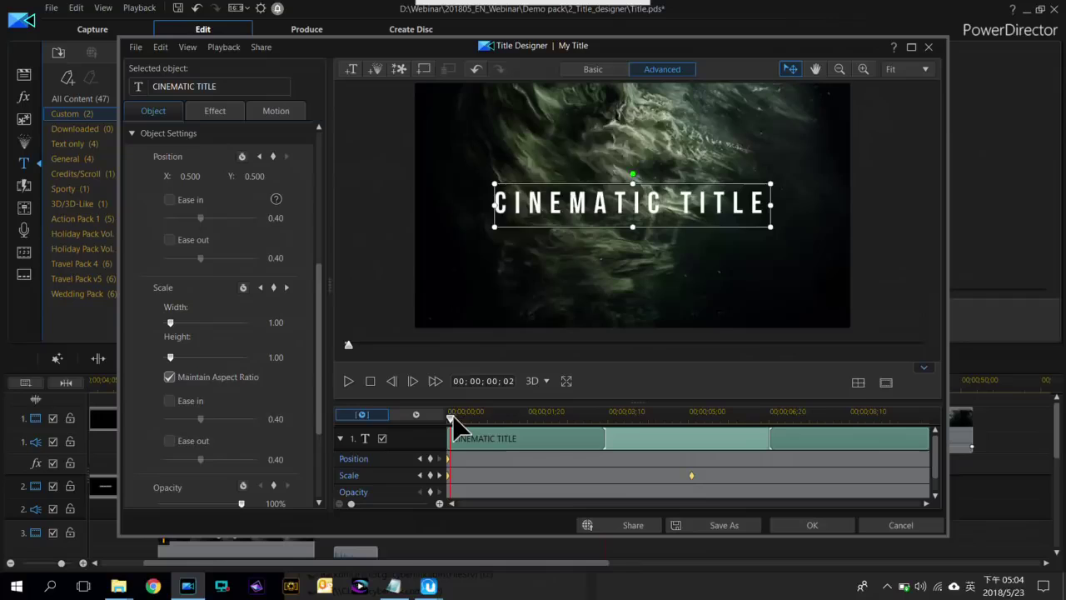
{"action": "left_click", "coordinate": [348, 381]}
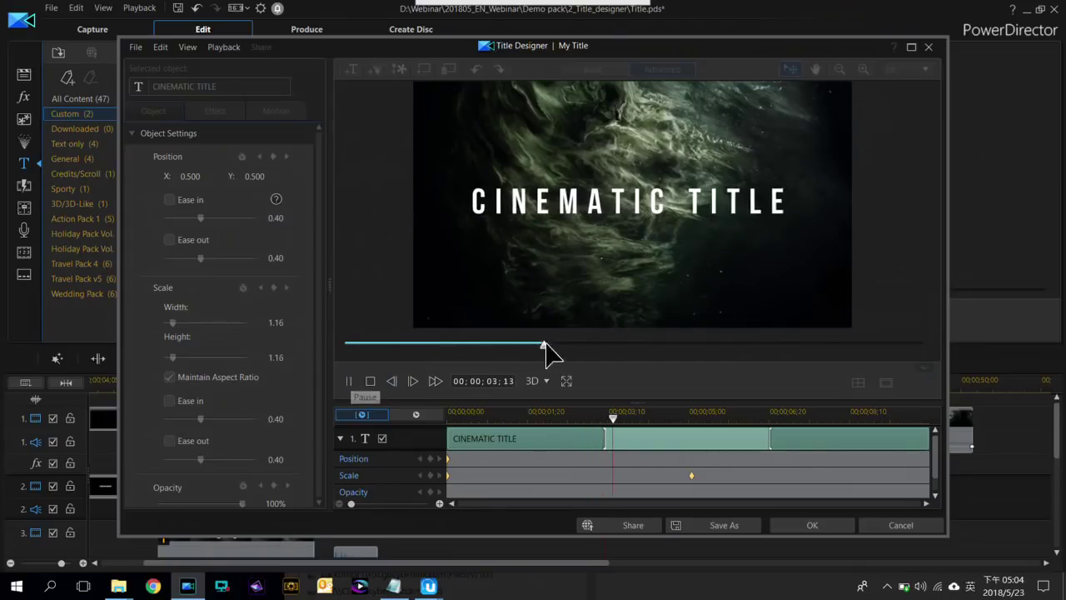
{"action": "left_click", "coordinate": [372, 382]}
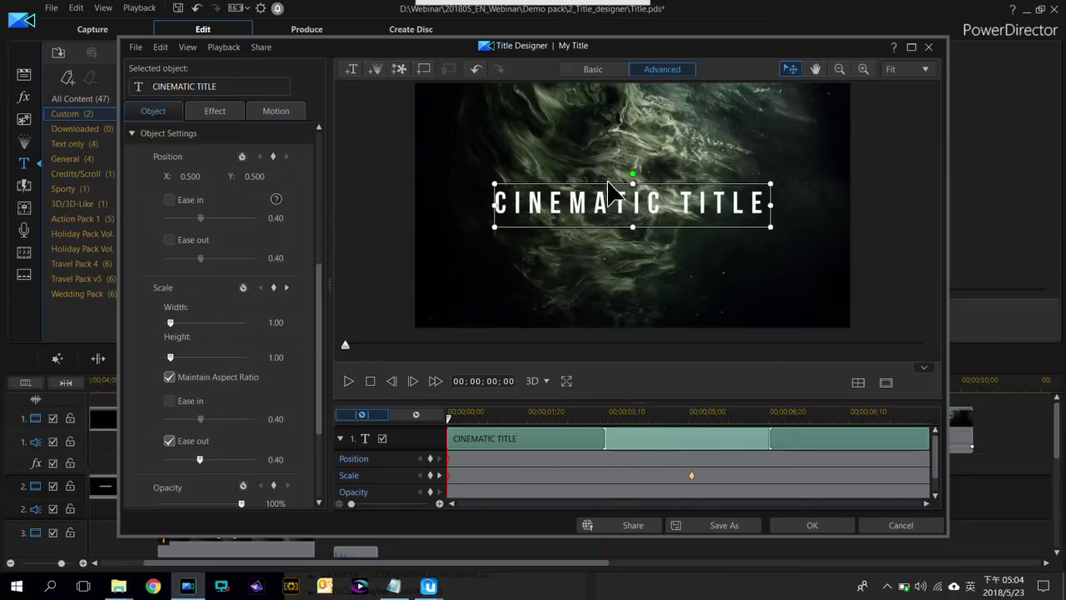
{"action": "left_click", "coordinate": [812, 525]}
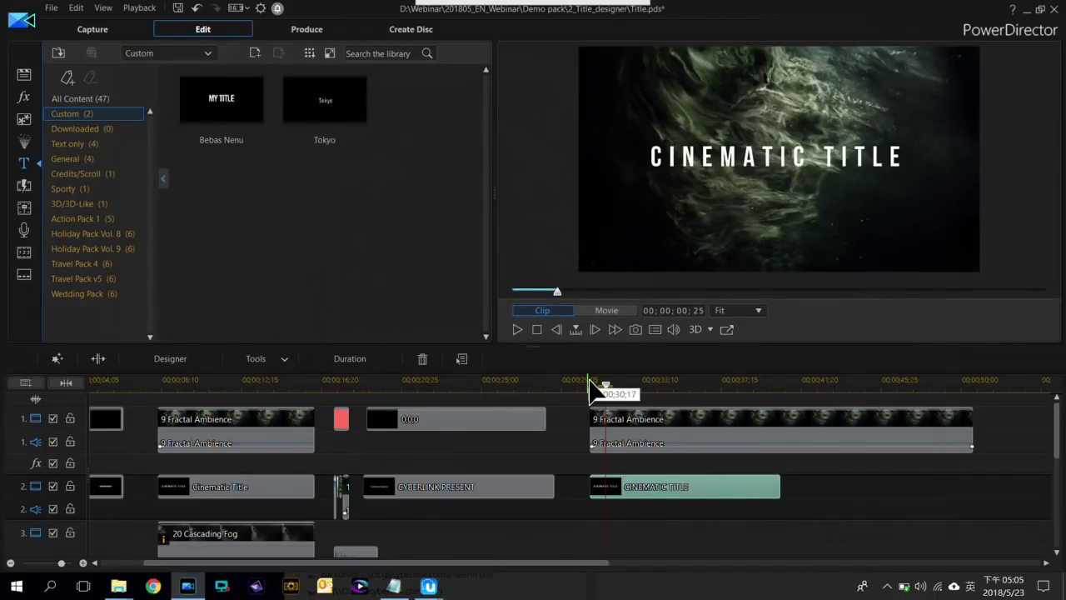
Play the timeline from the start of CINEMATIC TITLE to check it over 9 Fractal Ambience, and pause
{"action": "left_click", "coordinate": [594, 388]}
{"action": "key", "text": "space"}
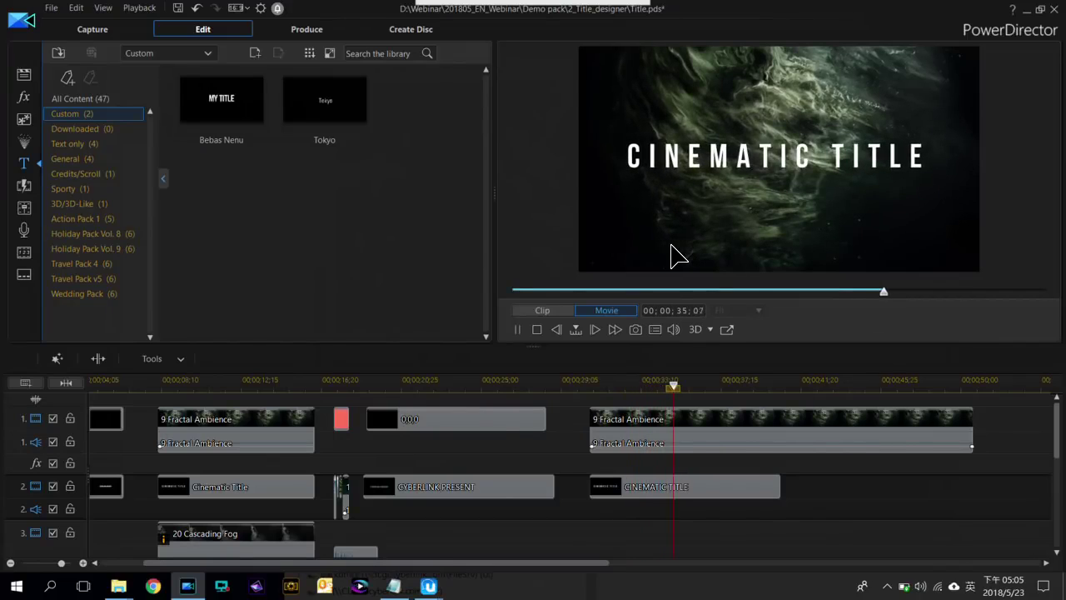
{"action": "key", "text": "space"}
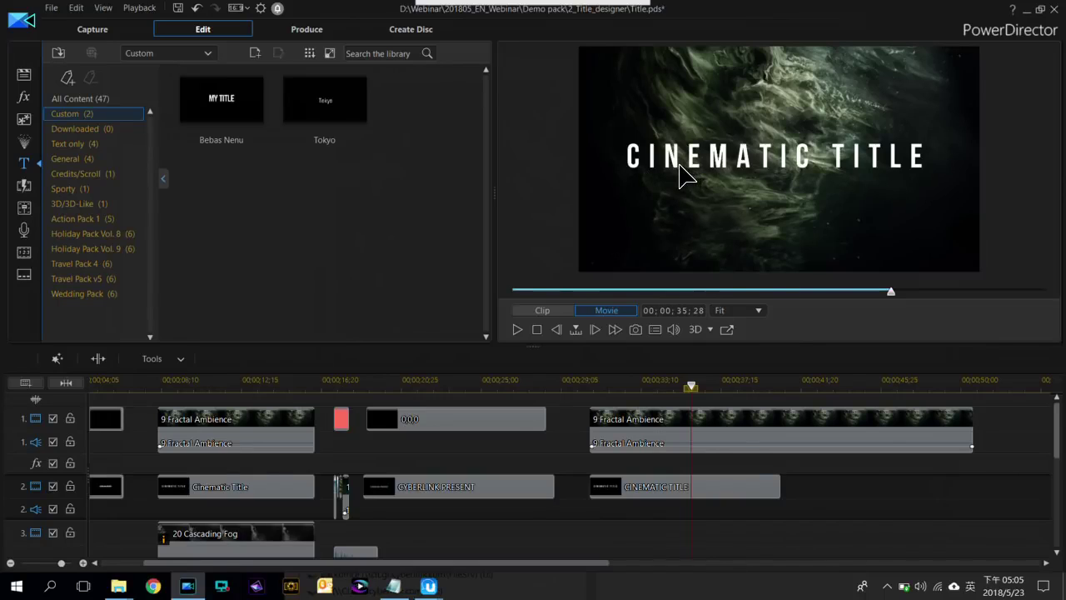
Trim the 9 Fractal Ambience clip above CINEMATIC TITLE so it ends with the title at 00;00;40;19
{"action": "scroll", "coordinate": [825, 478], "scroll_direction": "down", "scroll_amount": 3}
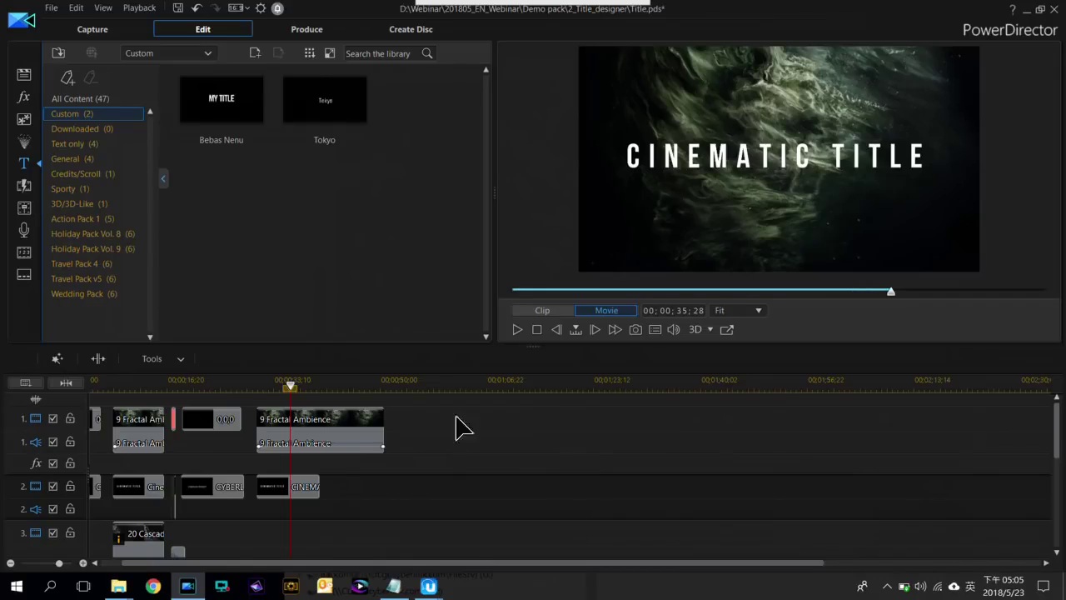
{"action": "left_click", "coordinate": [349, 412]}
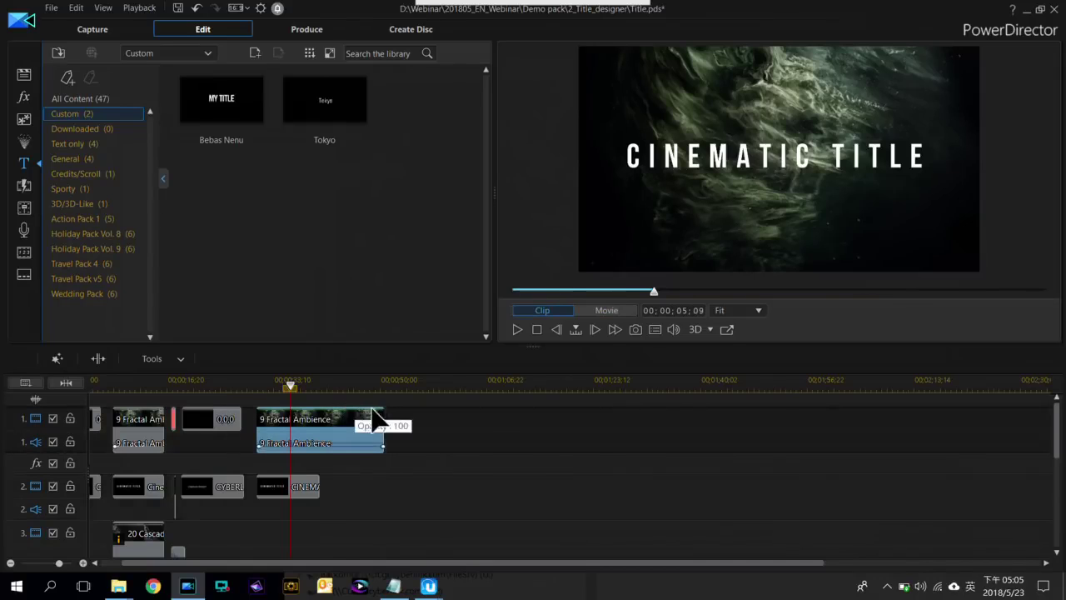
{"action": "left_click_drag", "start_coordinate": [383, 421], "coordinate": [321, 429]}
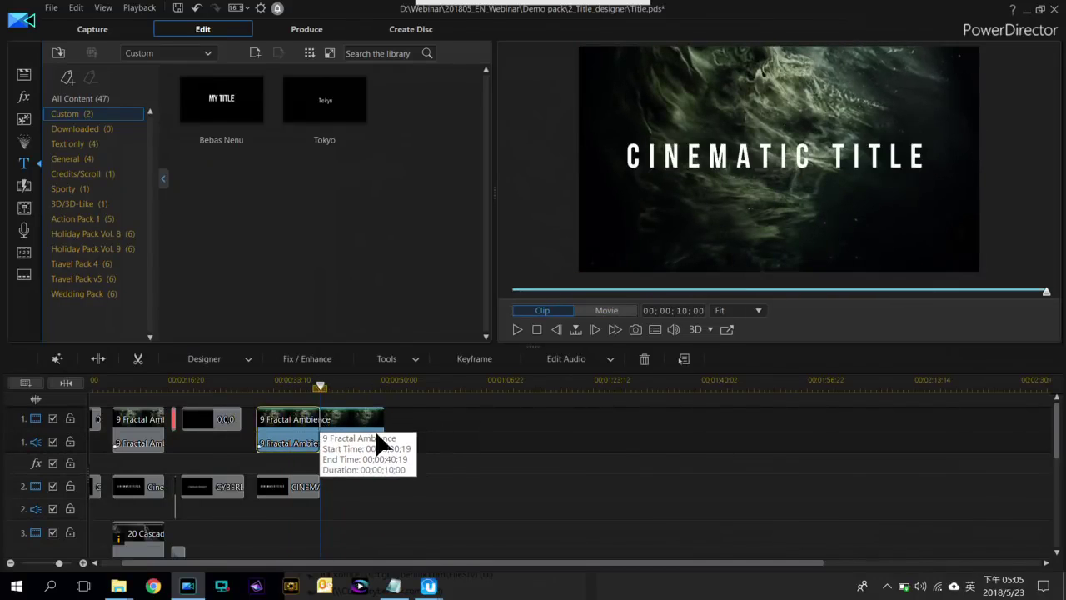
Examine the short red color board section whose ONLY text is filled with video
{"action": "left_click", "coordinate": [277, 382]}
{"action": "scroll", "coordinate": [322, 432], "scroll_direction": "up", "scroll_amount": 3}
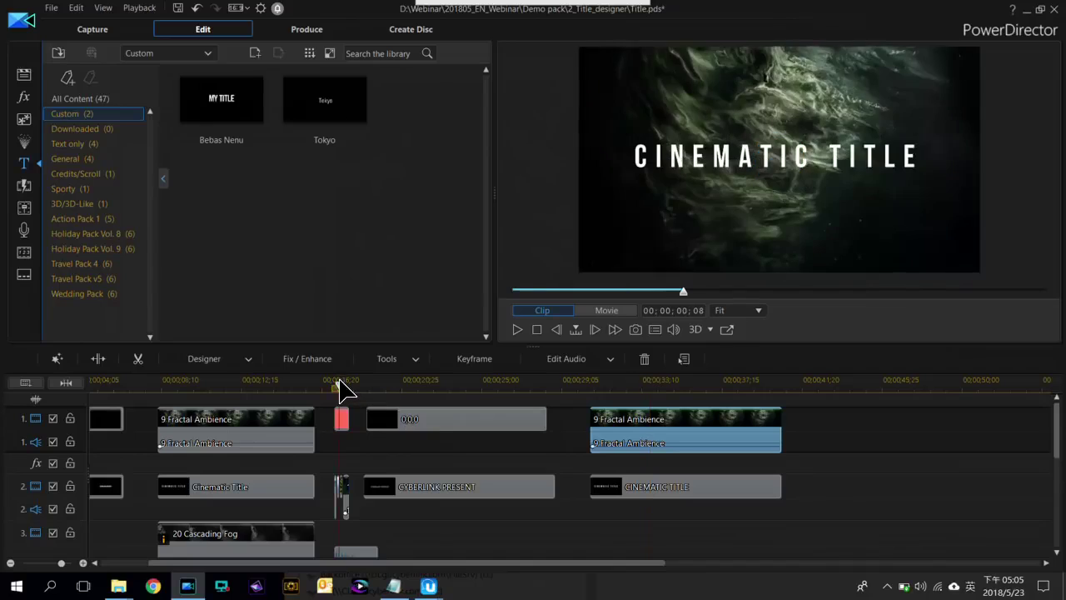
{"action": "left_click", "coordinate": [341, 417]}
{"action": "left_click", "coordinate": [805, 160]}
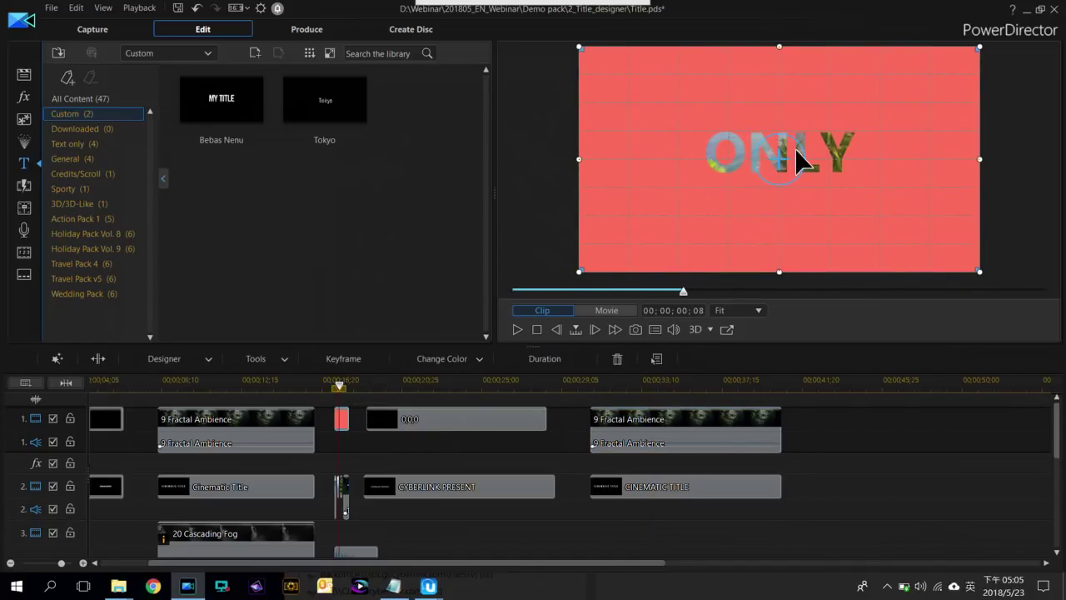
Place the 255,111,92 color board on track 1 at 00;00;42;00 with a duration of 00;00;09;13
{"action": "left_click", "coordinate": [804, 385]}
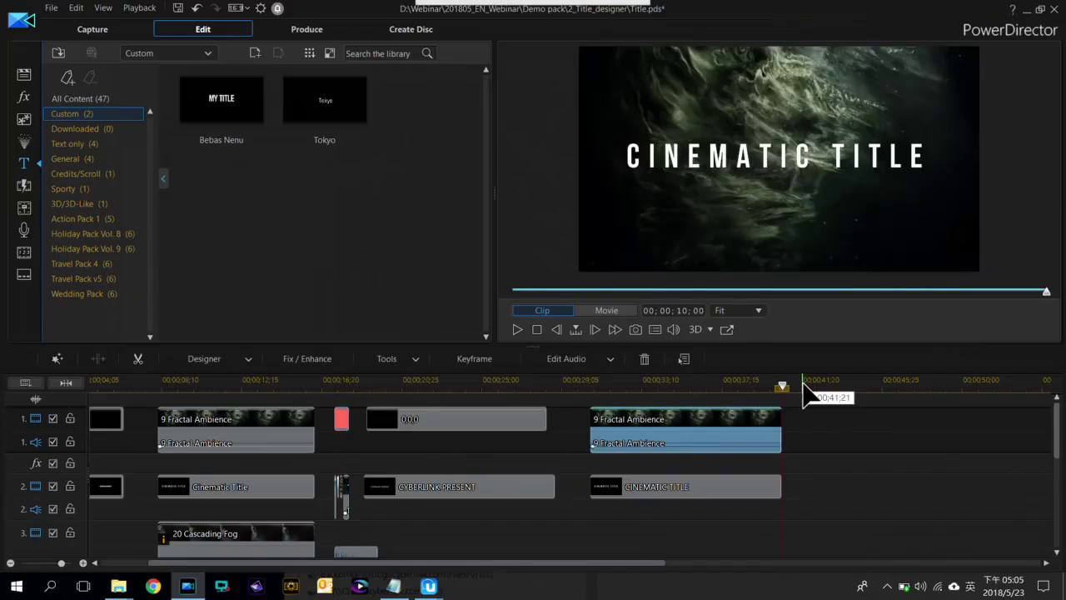
{"action": "left_click", "coordinate": [175, 54]}
{"action": "left_click", "coordinate": [143, 67]}
{"action": "left_click", "coordinate": [25, 74]}
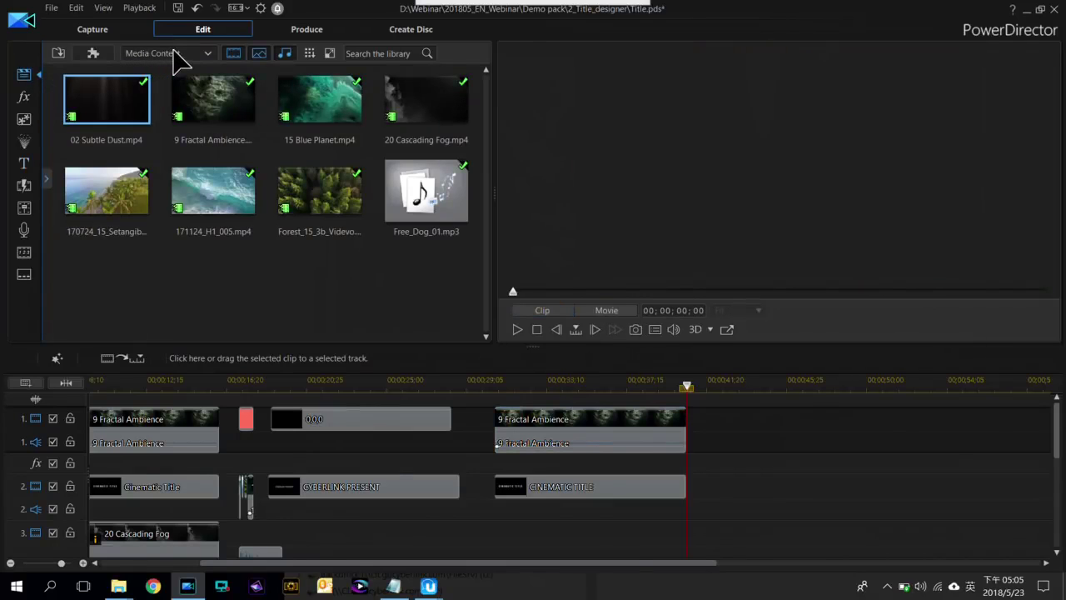
{"action": "left_click", "coordinate": [174, 55]}
{"action": "left_click", "coordinate": [163, 80]}
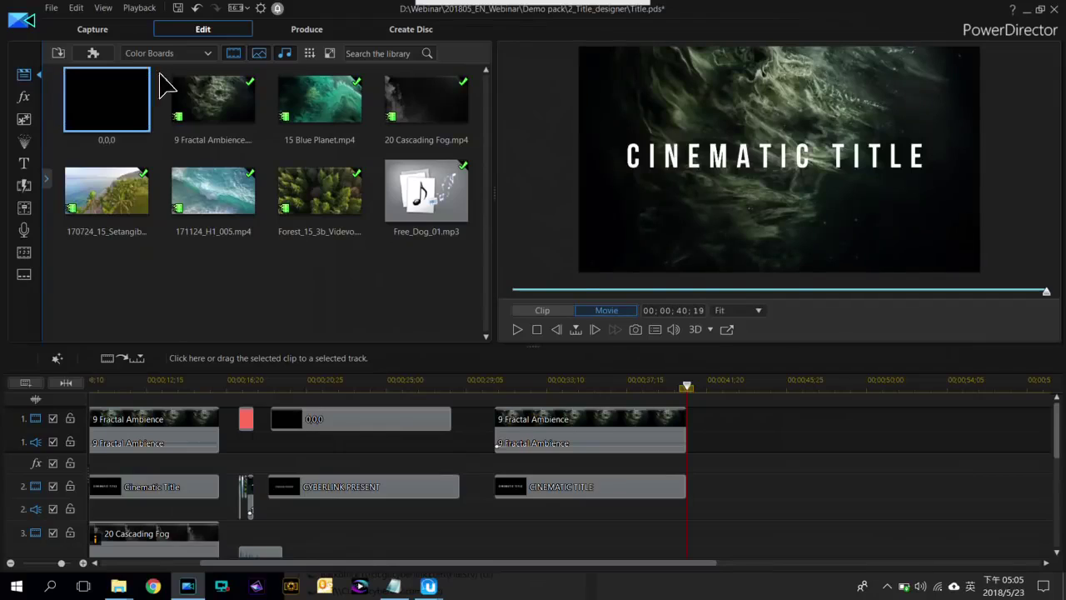
{"action": "scroll", "coordinate": [305, 181], "scroll_direction": "down", "scroll_amount": 10}
{"action": "left_click_drag", "start_coordinate": [311, 185], "coordinate": [892, 420]}
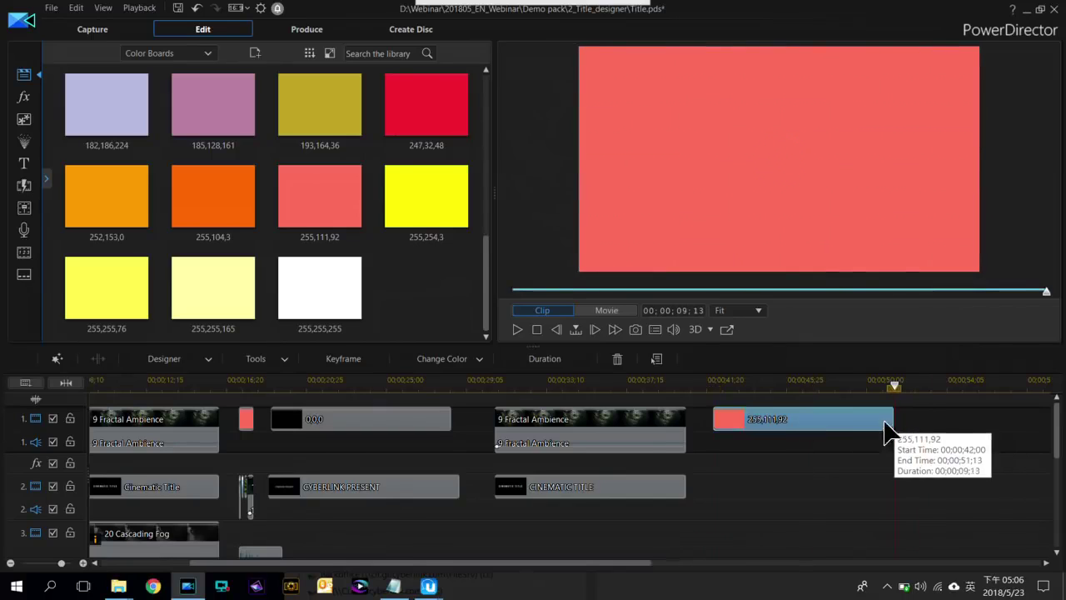
Add 171124_H1_005.mp4 from the media content to track 2, starting together with the 255,111,92 color board
{"action": "left_click", "coordinate": [720, 384]}
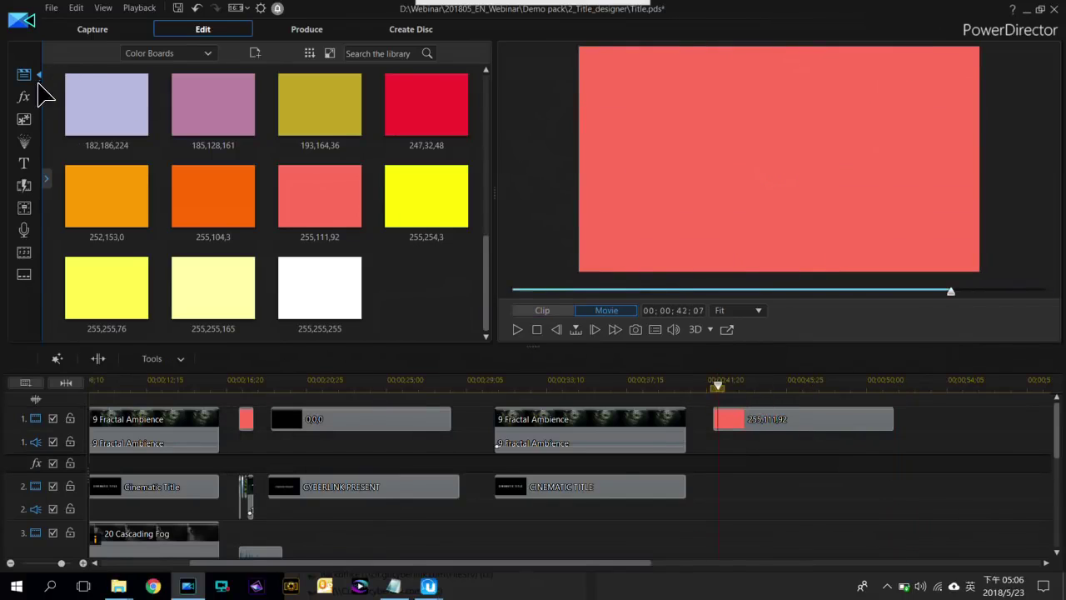
{"action": "left_click", "coordinate": [158, 53]}
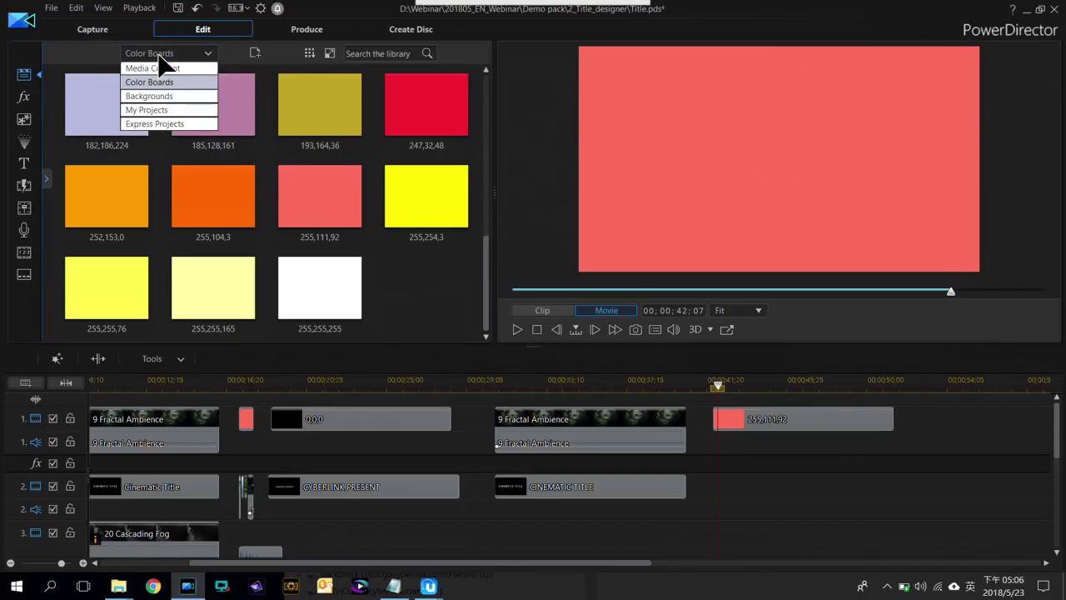
{"action": "left_click", "coordinate": [150, 68]}
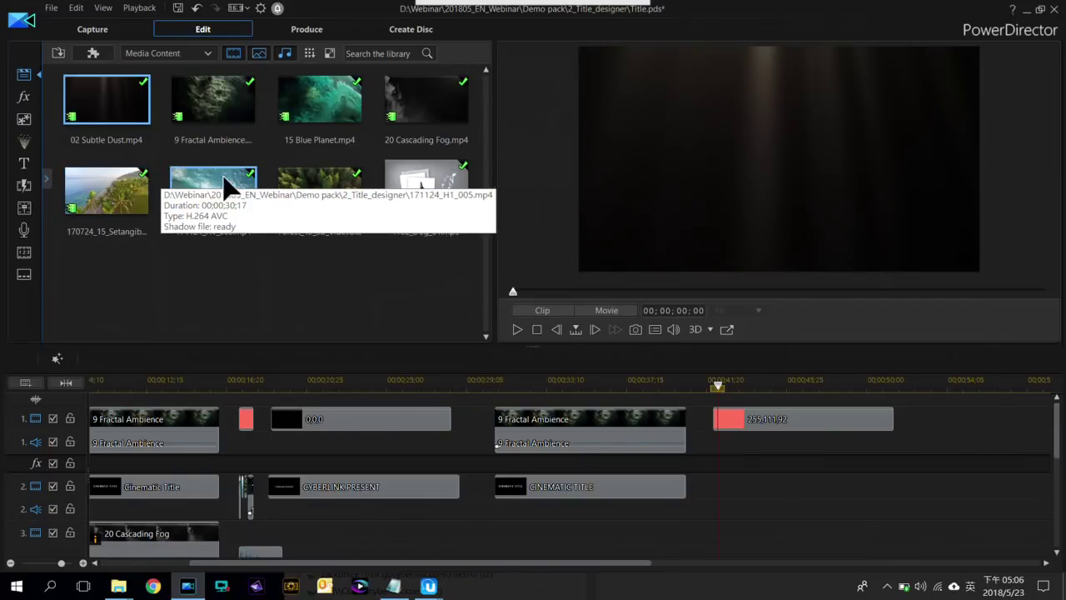
{"action": "left_click_drag", "start_coordinate": [232, 183], "coordinate": [733, 498]}
{"action": "scroll", "coordinate": [812, 500], "scroll_direction": "up", "scroll_amount": 2}
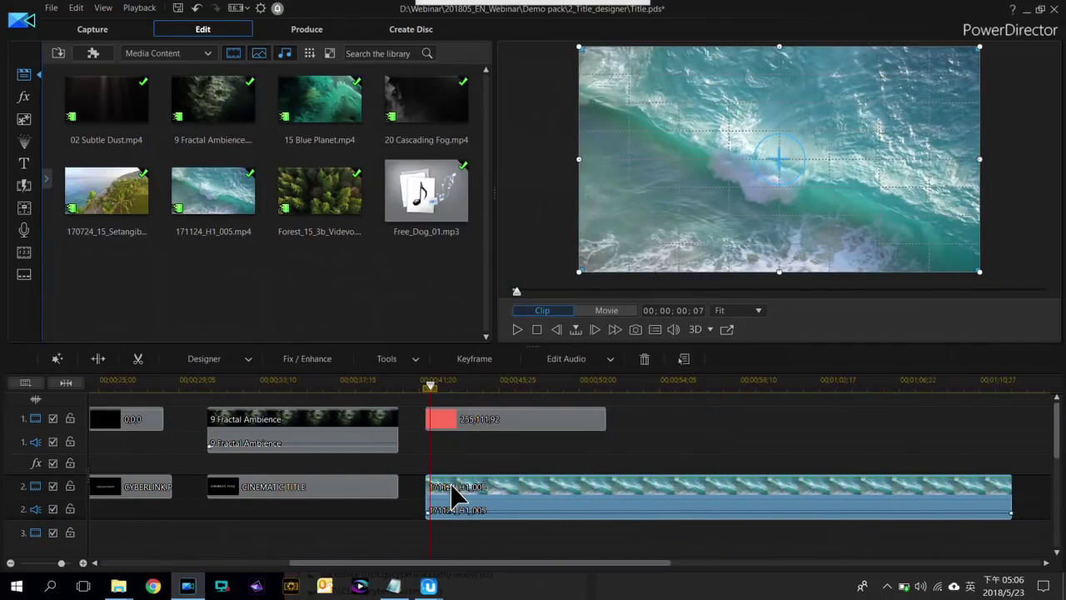
Open the 171124_H1_005 clip in Mask Designer, apply the rectangle mask and shift it to the frame's left edge
{"action": "left_click", "coordinate": [239, 363]}
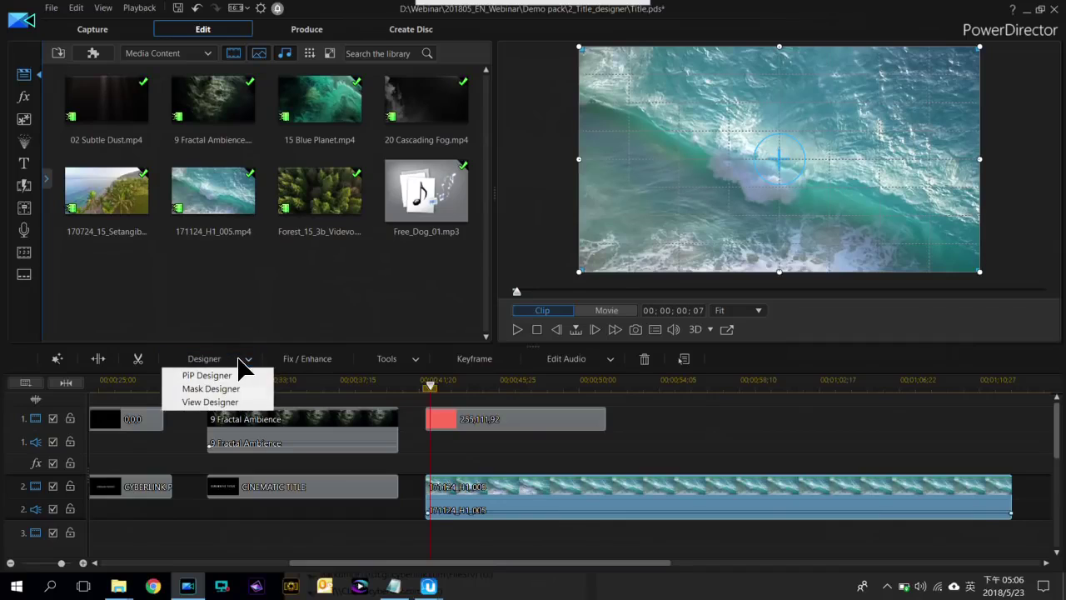
{"action": "left_click", "coordinate": [252, 389]}
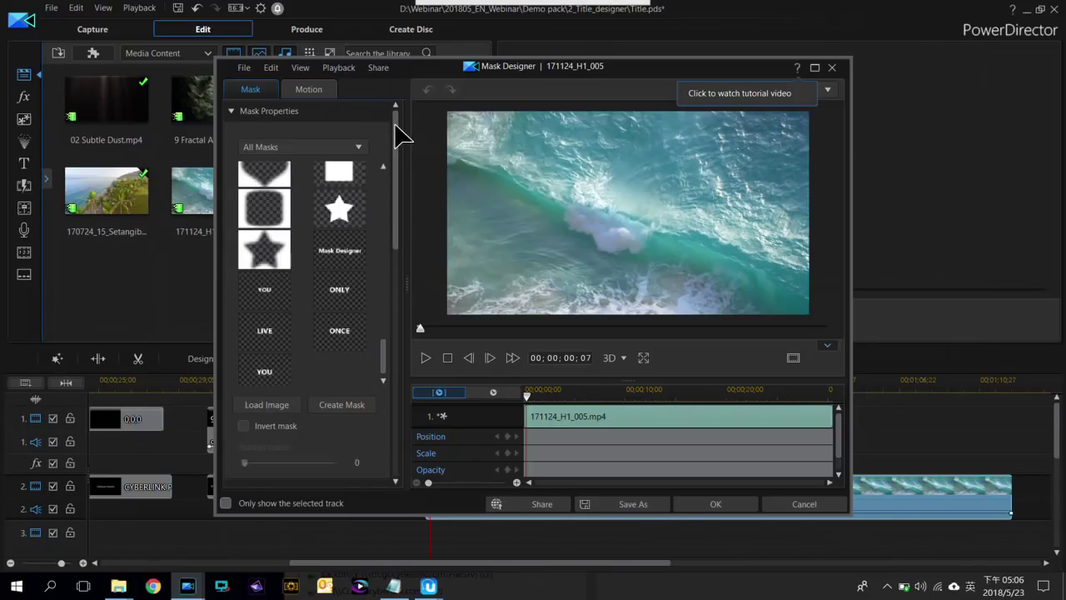
{"action": "left_click_drag", "start_coordinate": [398, 135], "coordinate": [397, 111]}
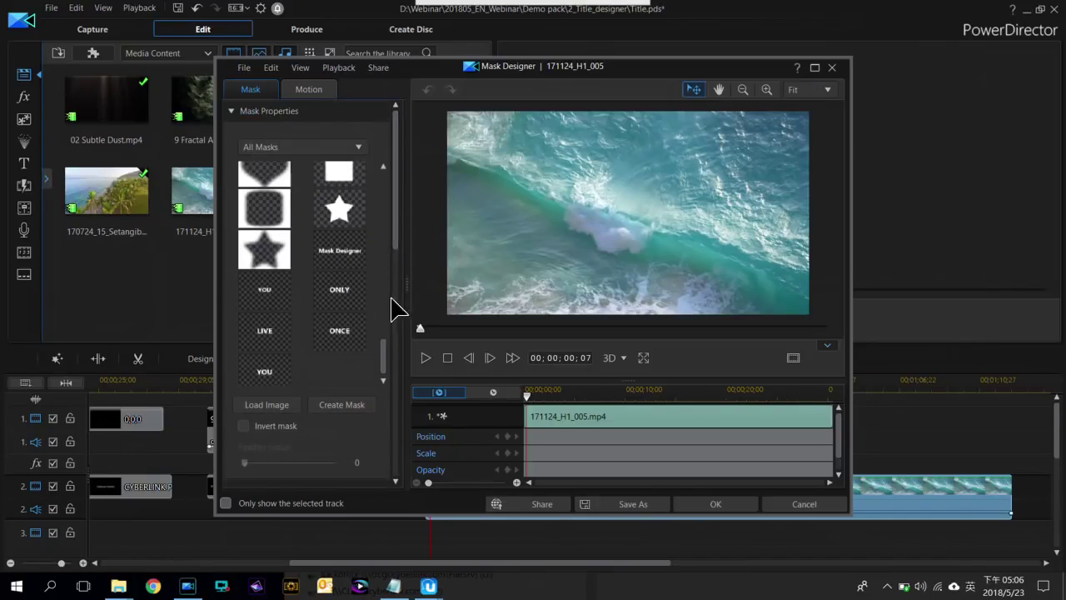
{"action": "left_click_drag", "start_coordinate": [384, 339], "coordinate": [389, 171]}
{"action": "left_click", "coordinate": [339, 180]}
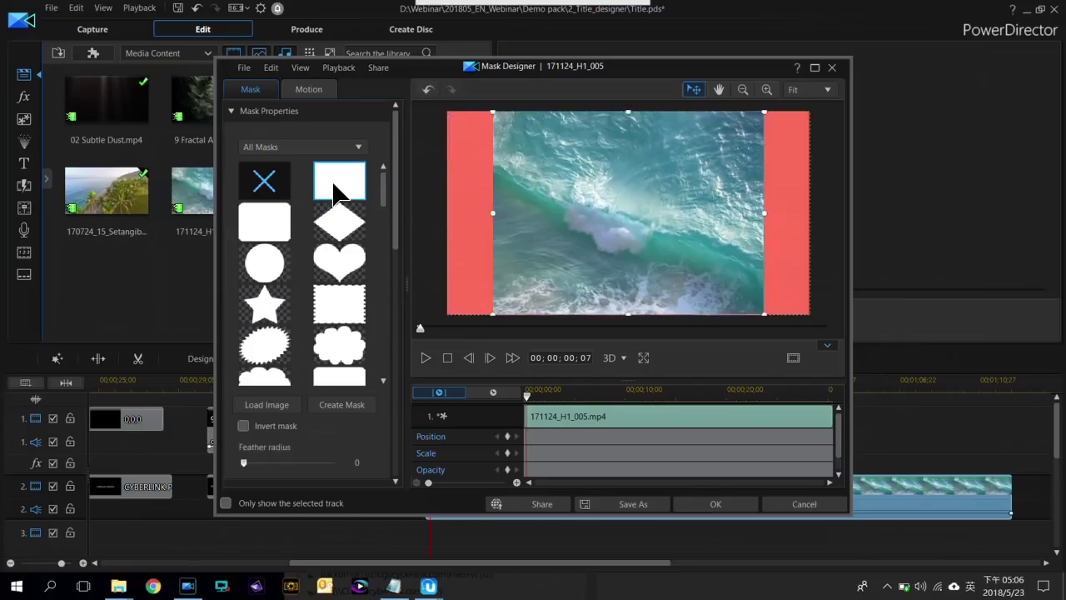
{"action": "left_click_drag", "start_coordinate": [613, 191], "coordinate": [565, 190]}
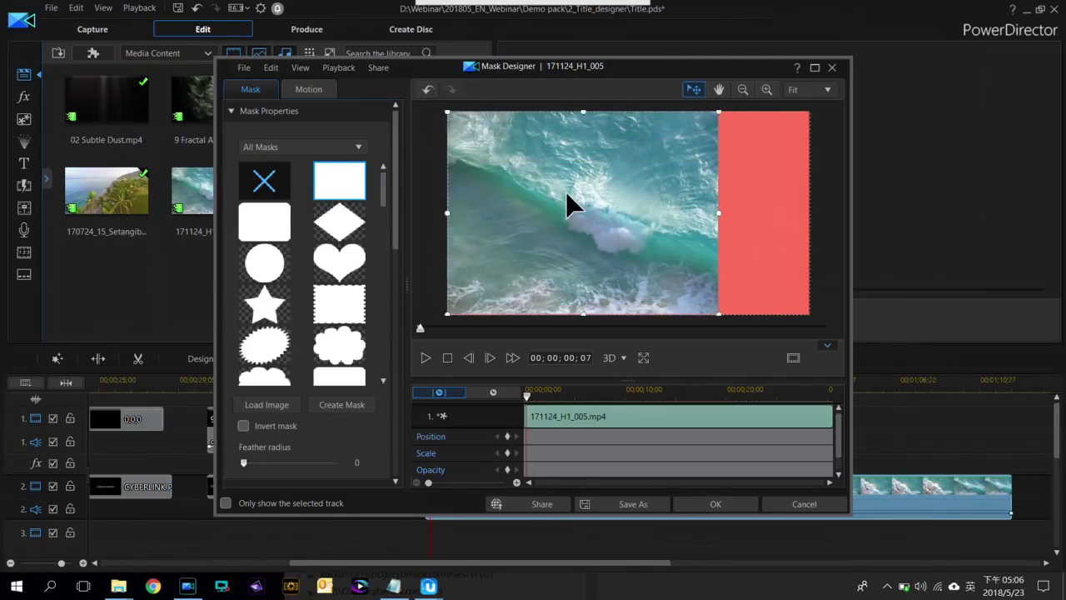
Try the heart mask on the wave clip, moving it toward the frame's center and shrinking it from its upper-left corner
{"action": "left_click", "coordinate": [341, 271]}
{"action": "left_click_drag", "start_coordinate": [595, 187], "coordinate": [628, 189]}
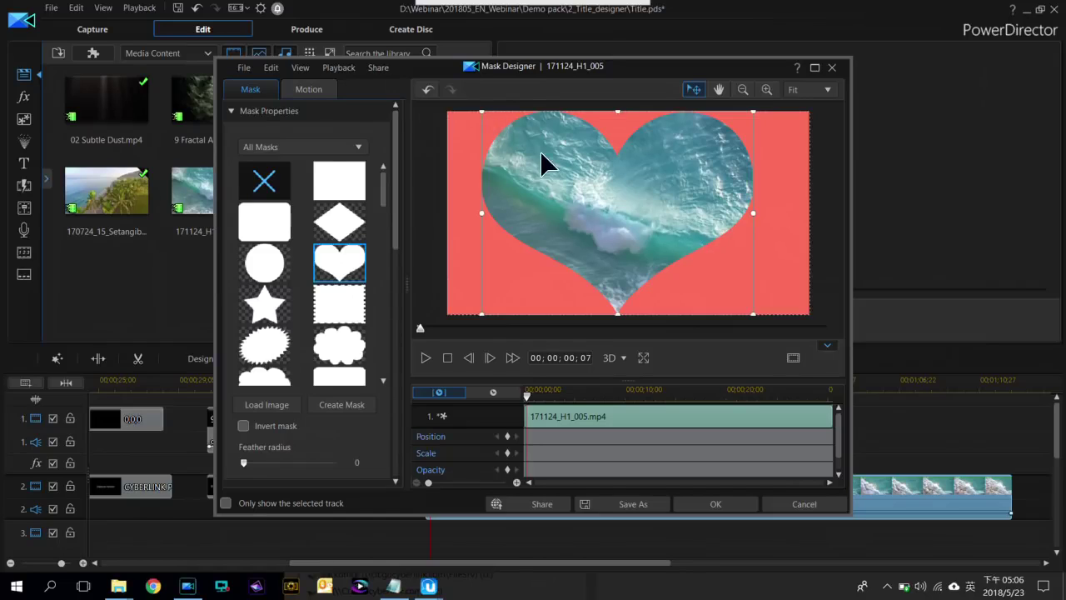
{"action": "left_click_drag", "start_coordinate": [483, 121], "coordinate": [550, 170]}
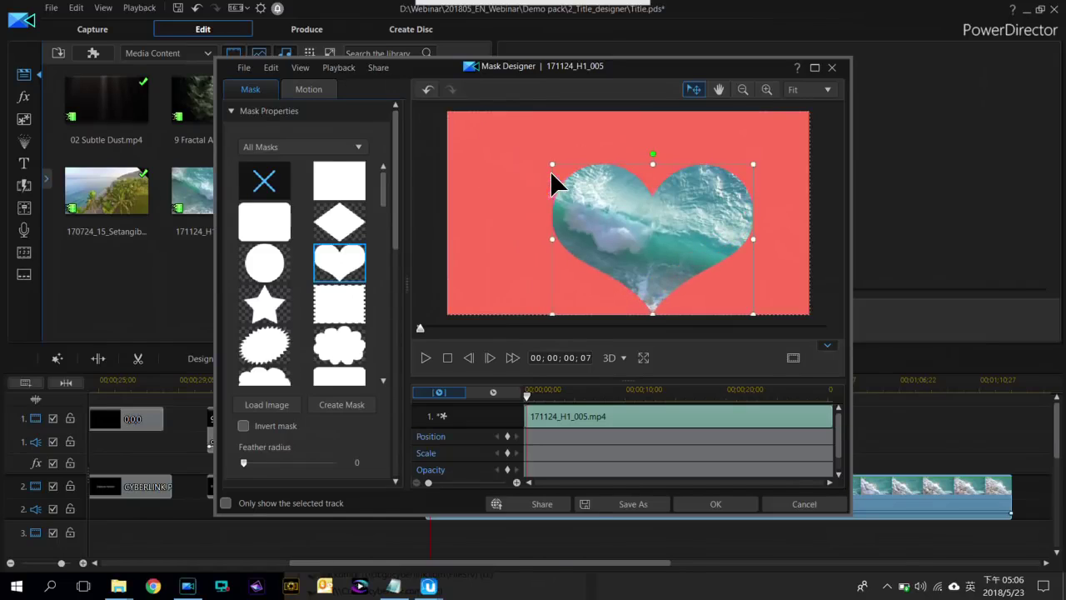
Try the star, spiky oval, cloud and X-shaped masks on the wave clip
{"action": "left_click", "coordinate": [286, 281]}
{"action": "left_click", "coordinate": [279, 308]}
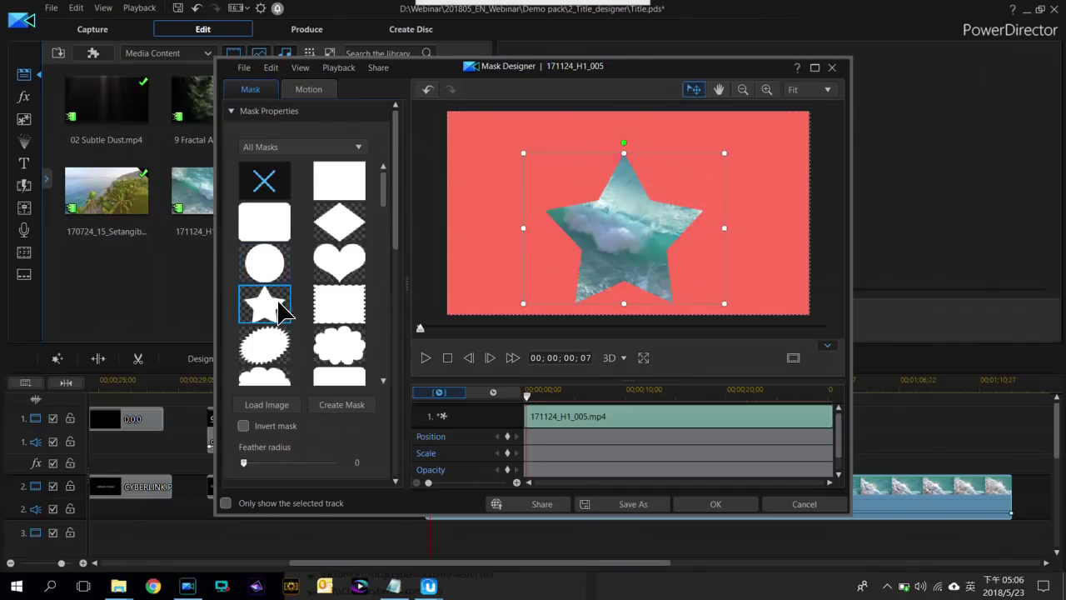
{"action": "scroll", "coordinate": [283, 291], "scroll_direction": "down", "scroll_amount": 2}
{"action": "left_click", "coordinate": [265, 301]}
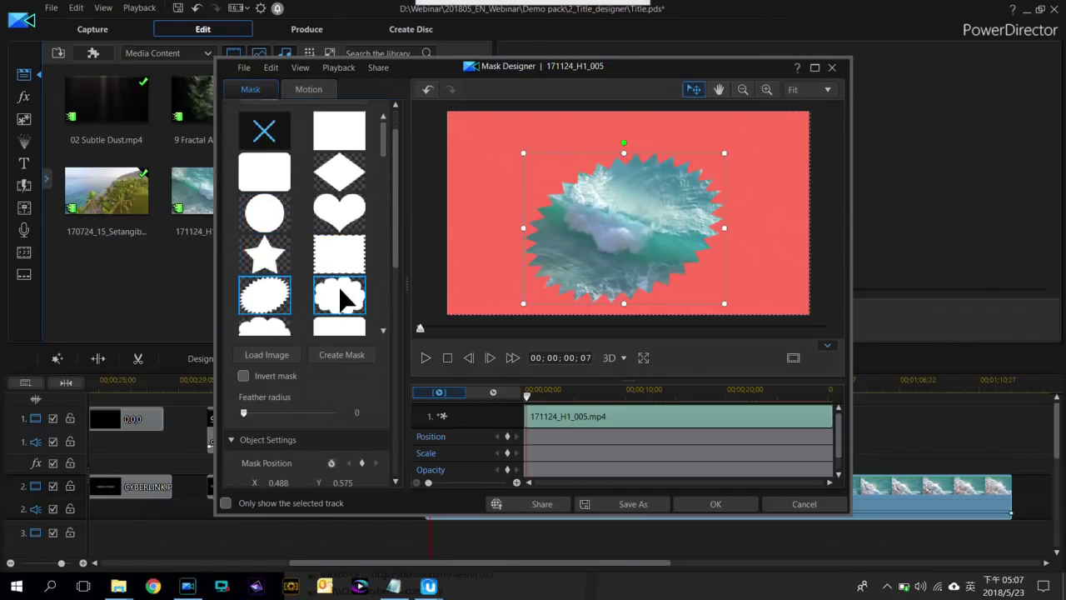
{"action": "left_click", "coordinate": [340, 295]}
{"action": "scroll", "coordinate": [337, 283], "scroll_direction": "down", "scroll_amount": 1}
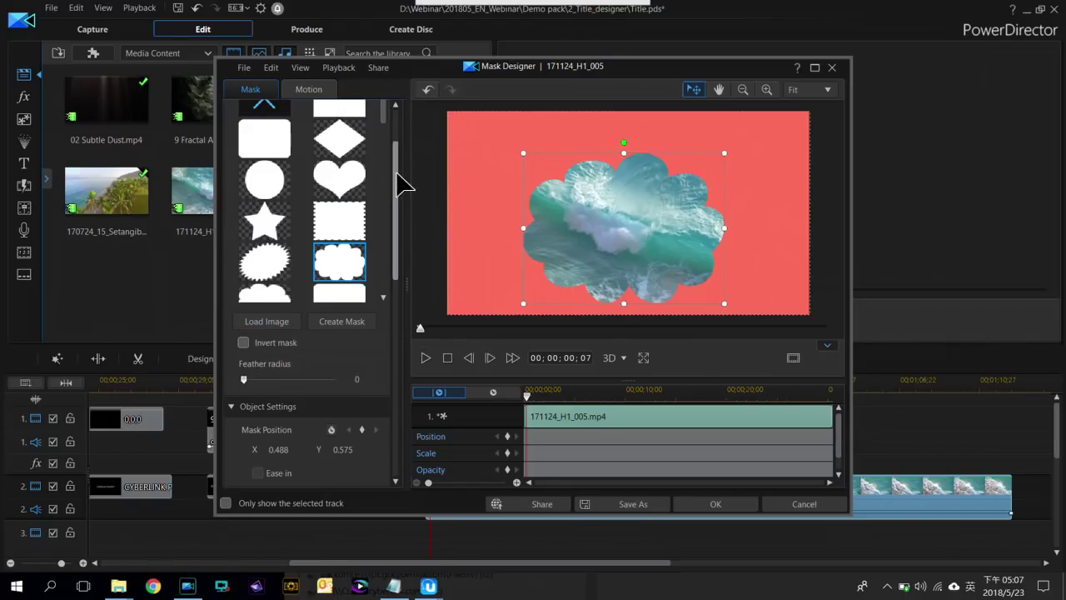
{"action": "scroll", "coordinate": [405, 170], "scroll_direction": "up", "scroll_amount": 3}
{"action": "scroll", "coordinate": [380, 191], "scroll_direction": "down", "scroll_amount": 8}
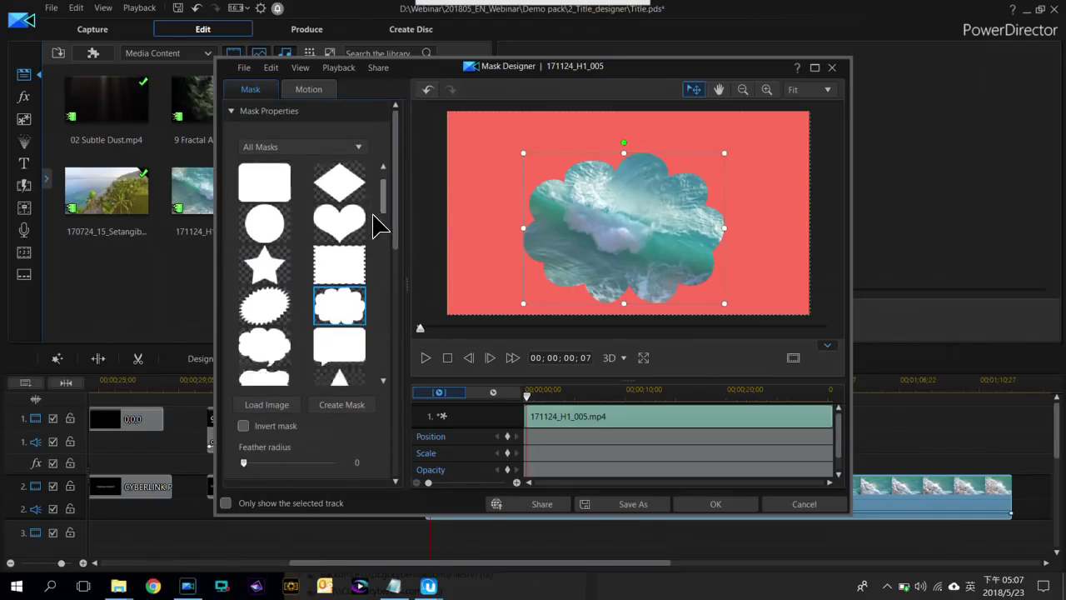
{"action": "left_click", "coordinate": [342, 243]}
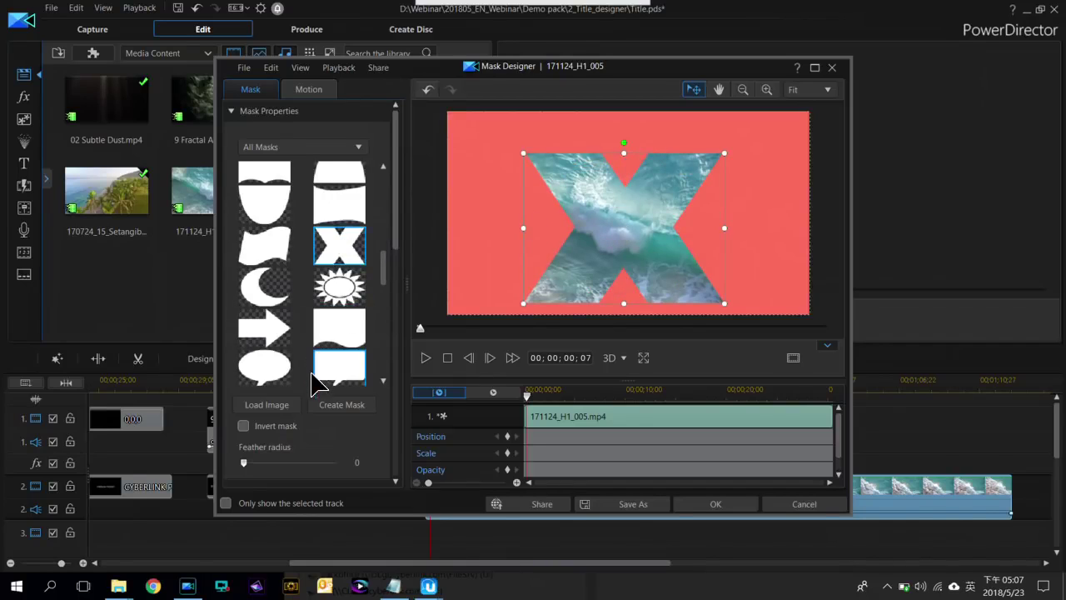
{"action": "scroll", "coordinate": [383, 277], "scroll_direction": "down", "scroll_amount": 1}
{"action": "scroll", "coordinate": [381, 261], "scroll_direction": "up", "scroll_amount": 3}
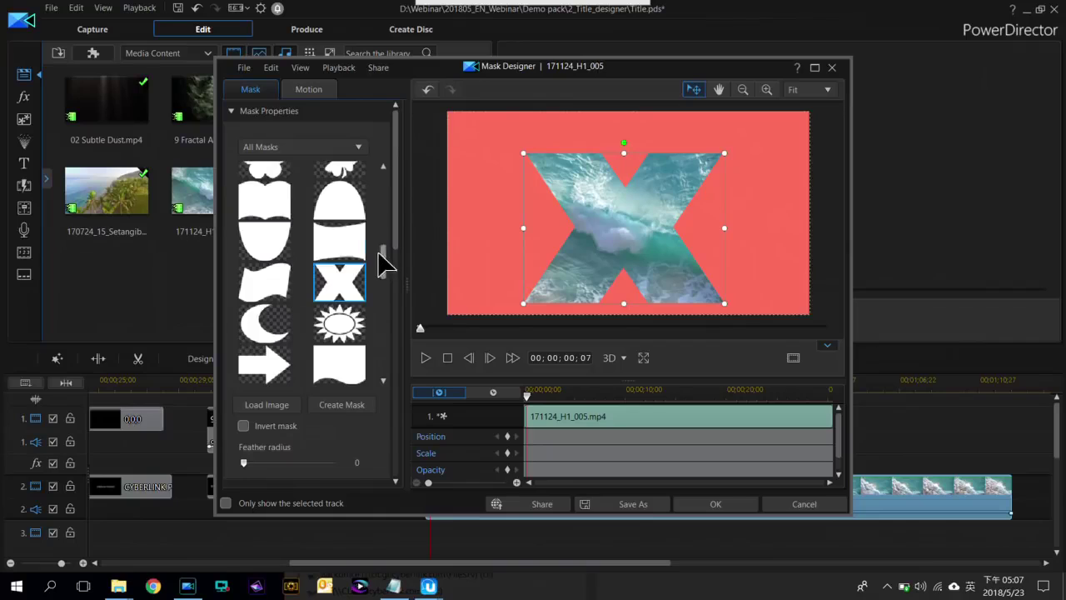
Create a custom text mask in Mask Composer and replace its My Title text with YOU
{"action": "left_click", "coordinate": [344, 404]}
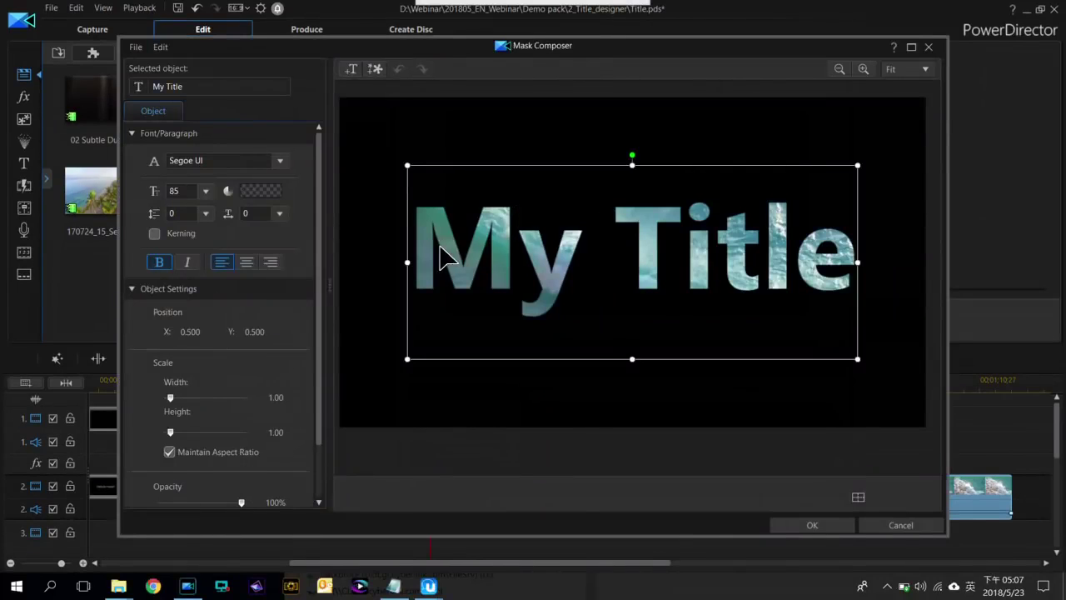
{"action": "left_click_drag", "start_coordinate": [433, 254], "coordinate": [824, 255]}
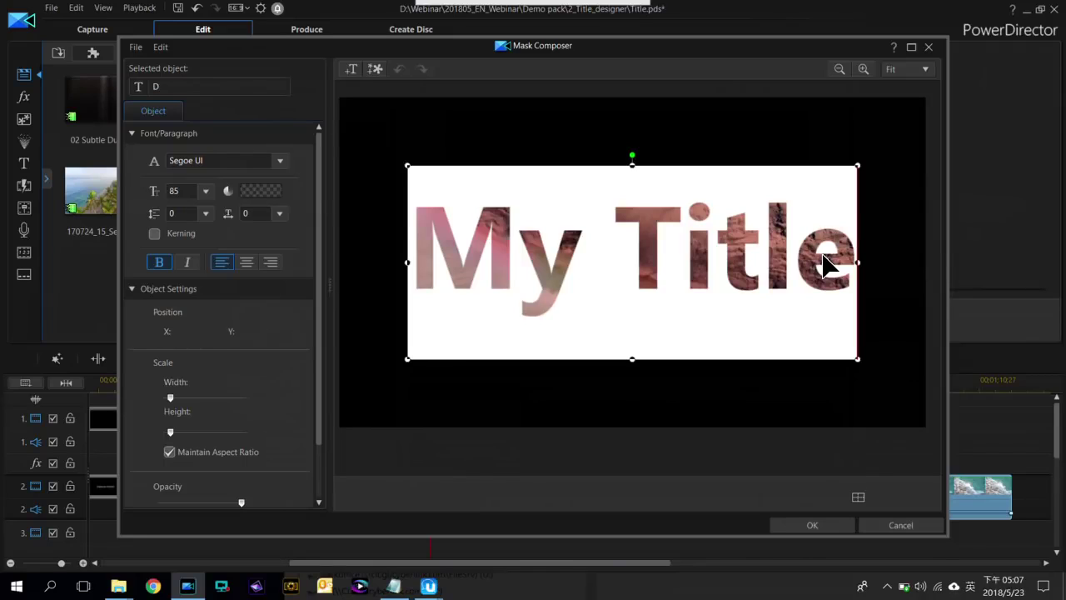
{"action": "type", "text": "D"}
{"action": "key", "text": "BackSpace"}
{"action": "type", "text": "YOU"}
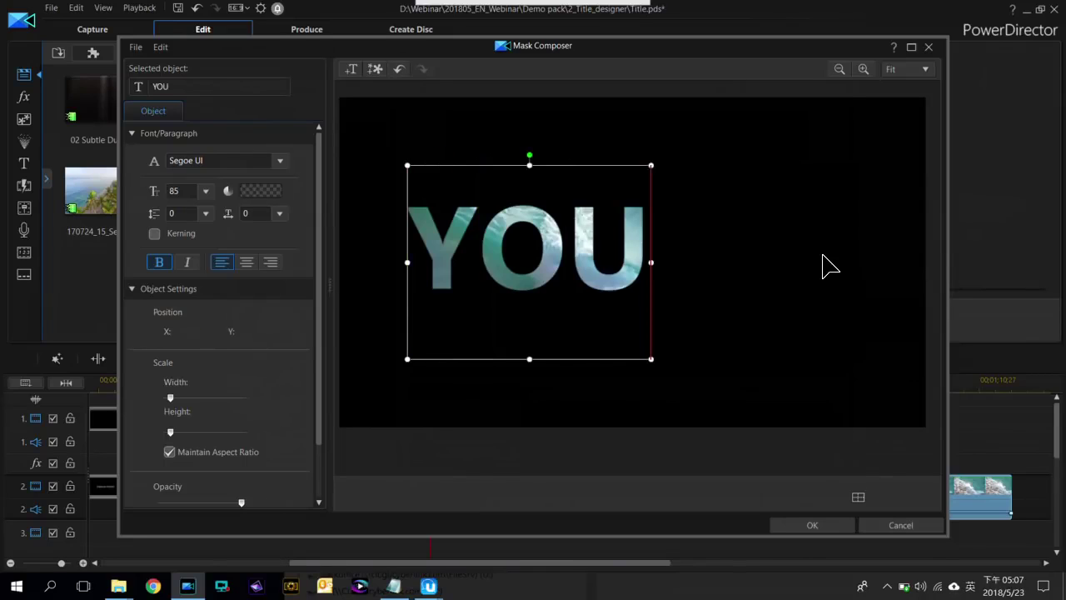
Align the YOU mask text to the horizontal center, then save the mask and apply it to the wave clip
{"action": "right_click", "coordinate": [571, 165]}
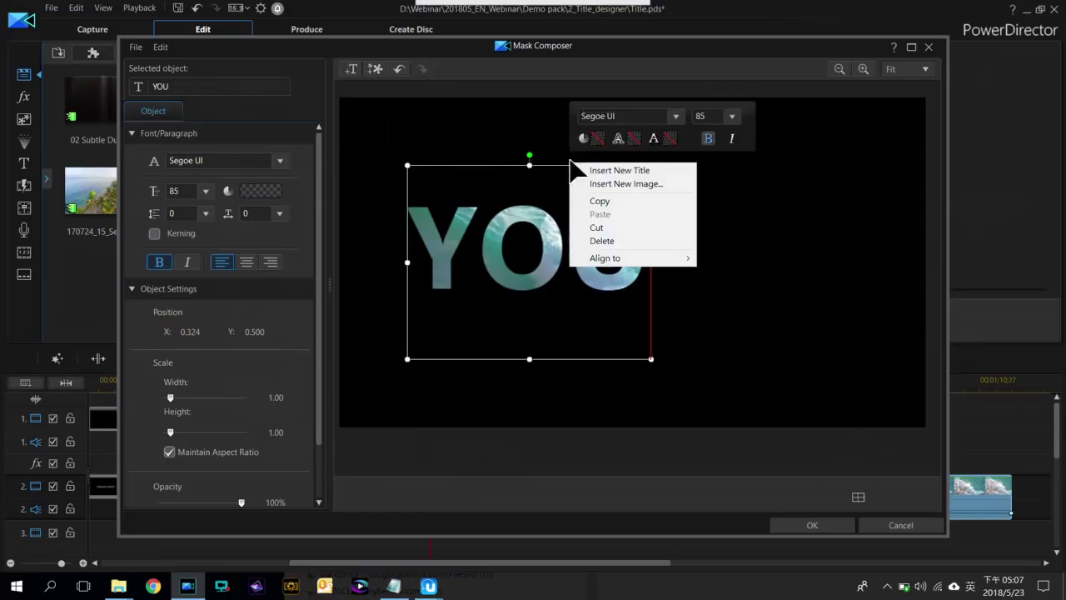
{"action": "mouse_move", "coordinate": [631, 258]}
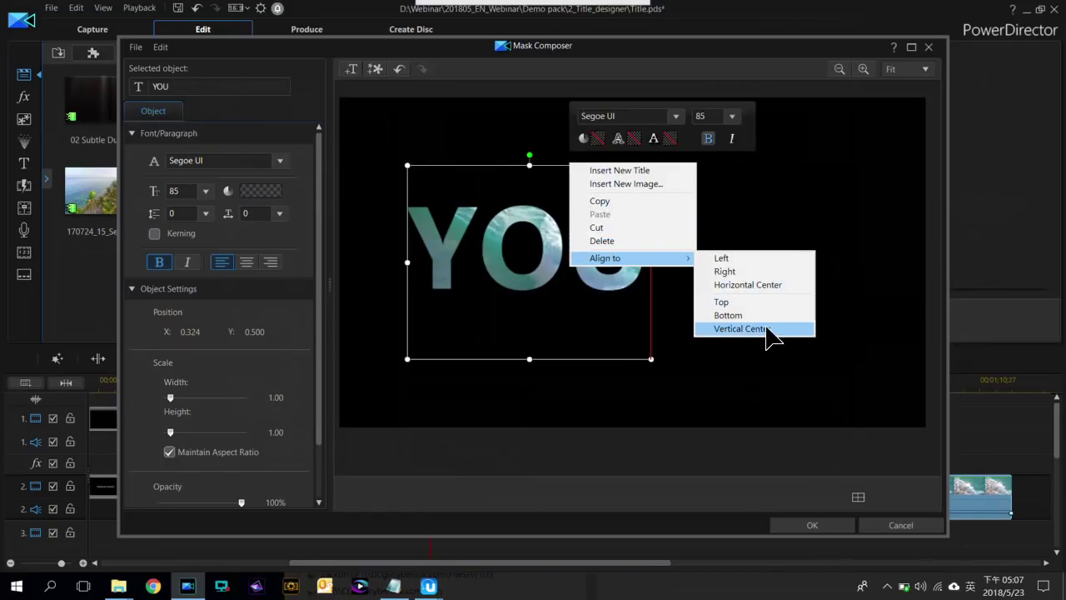
{"action": "left_click", "coordinate": [754, 285]}
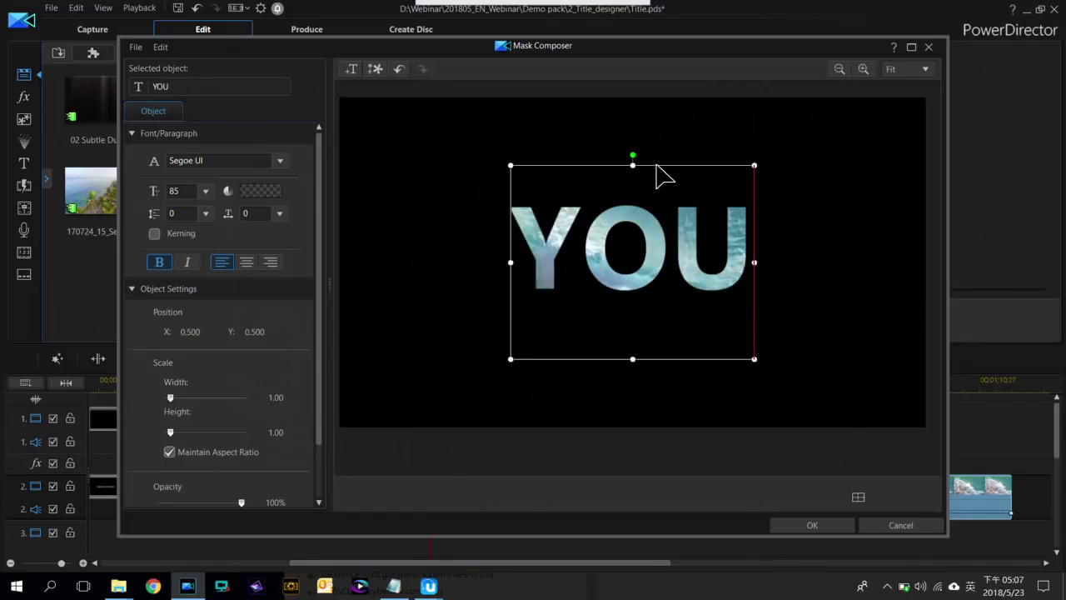
{"action": "left_click", "coordinate": [815, 525]}
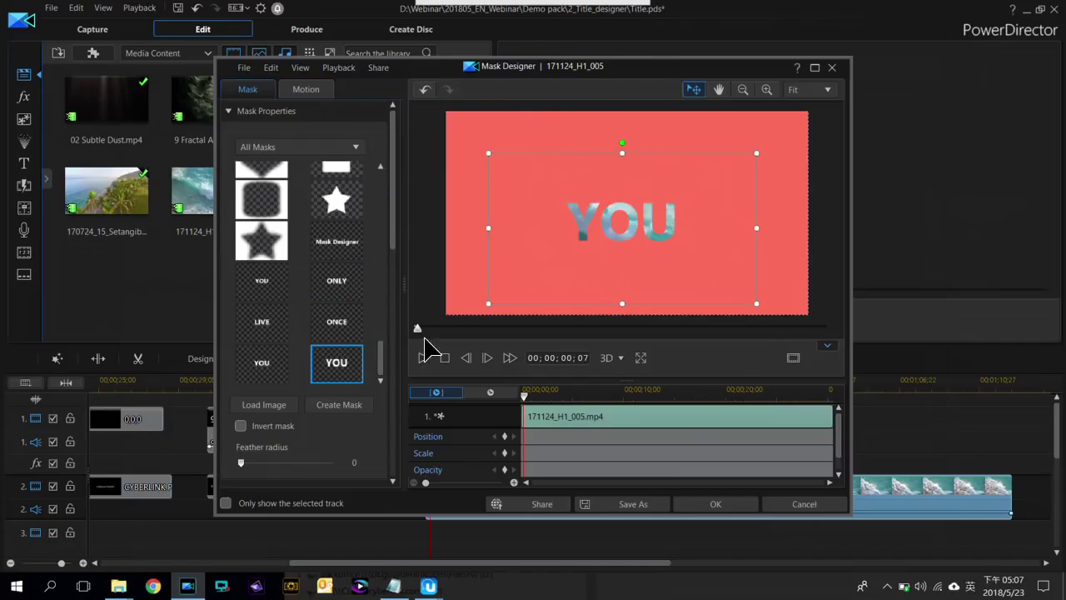
{"action": "left_click", "coordinate": [714, 505]}
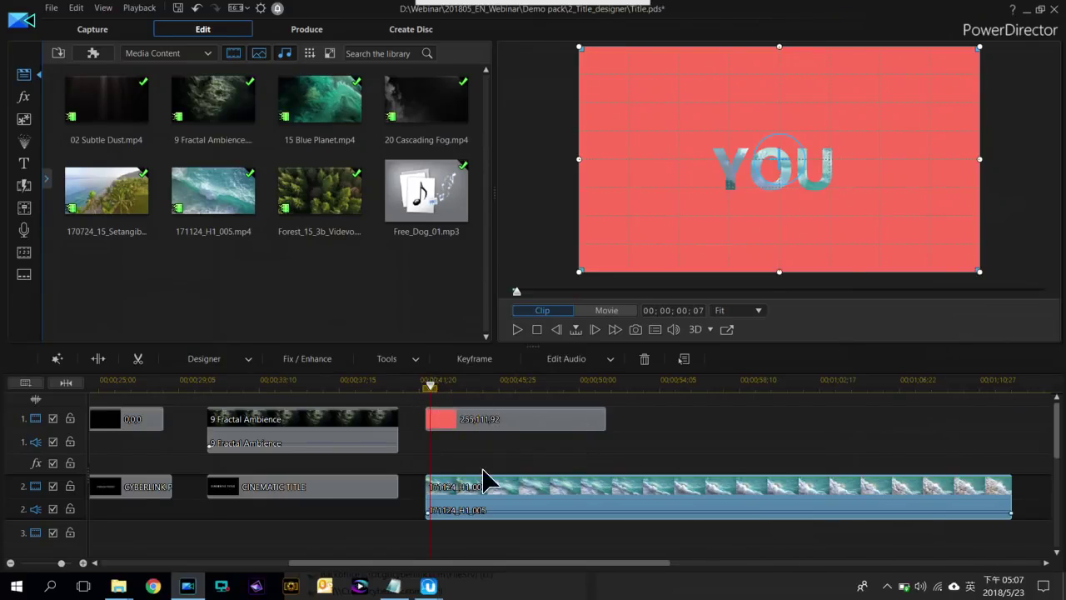
Trim the masked 171124_H1_005 clip to about 26 frames and place Forest_15_3b_Videvo directly after it on track 2
{"action": "left_click_drag", "start_coordinate": [1011, 498], "coordinate": [441, 495]}
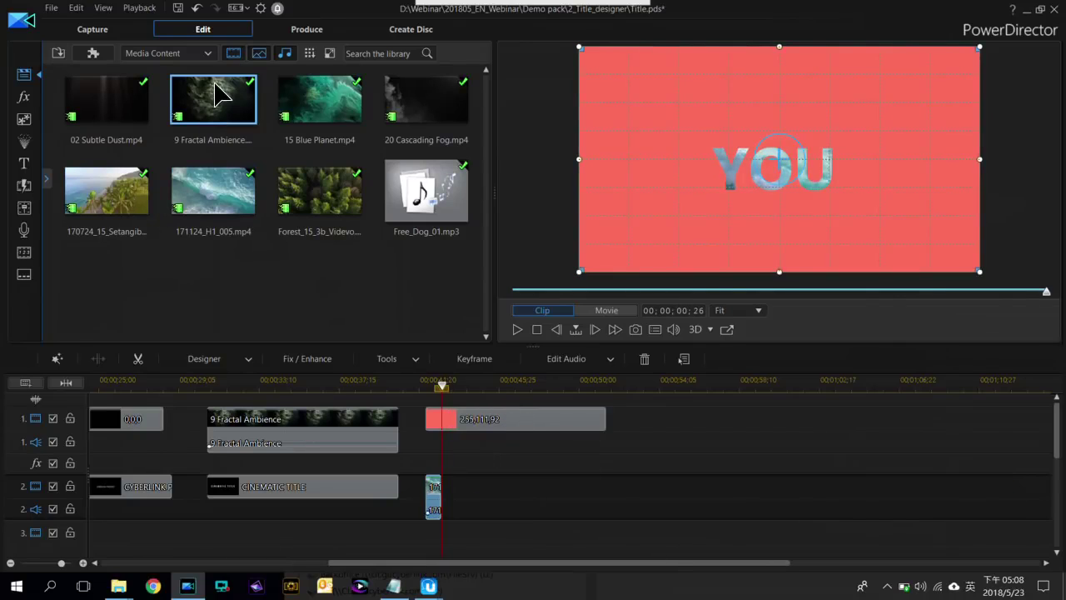
{"action": "left_click_drag", "start_coordinate": [467, 492], "coordinate": [445, 493]}
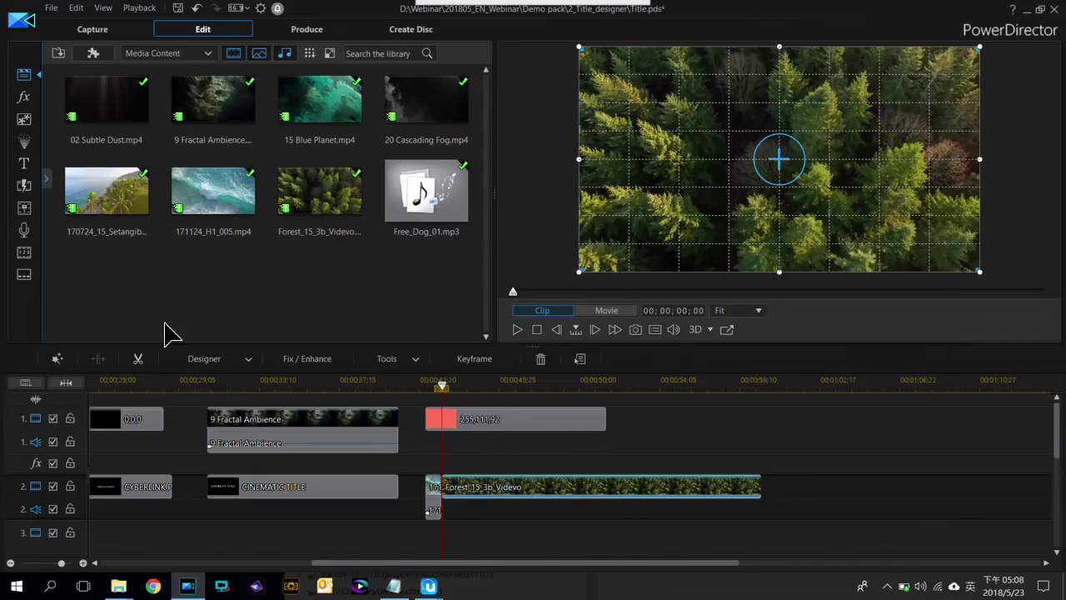
Create a custom text mask for the Forest_15_3b_Videvo clip and replace its My Title text with ONLY
{"action": "left_click", "coordinate": [230, 357]}
{"action": "left_click", "coordinate": [218, 389]}
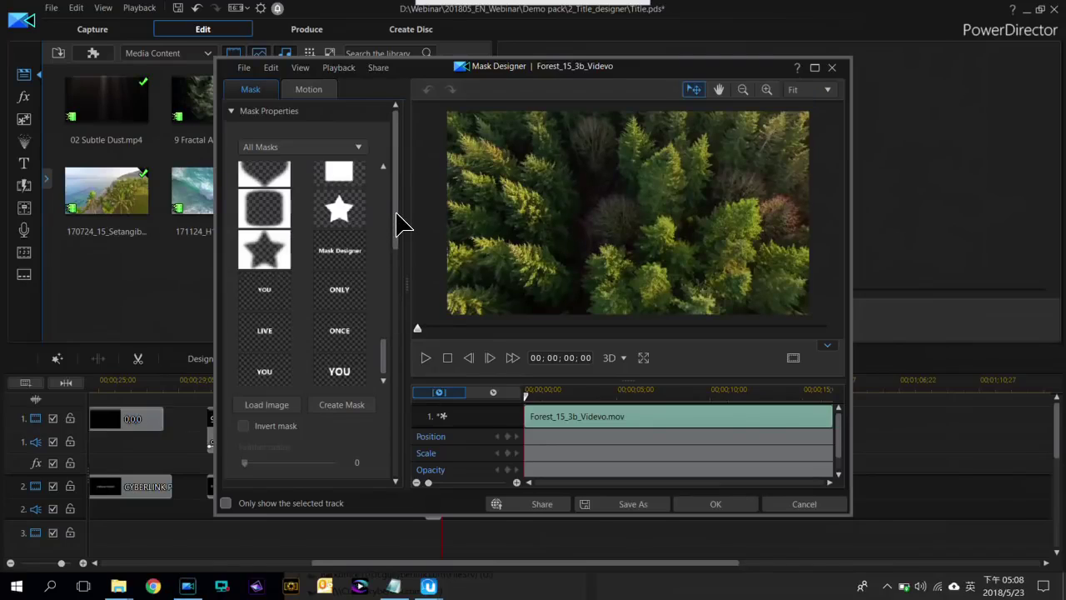
{"action": "scroll", "coordinate": [400, 275], "scroll_direction": "down", "scroll_amount": 3}
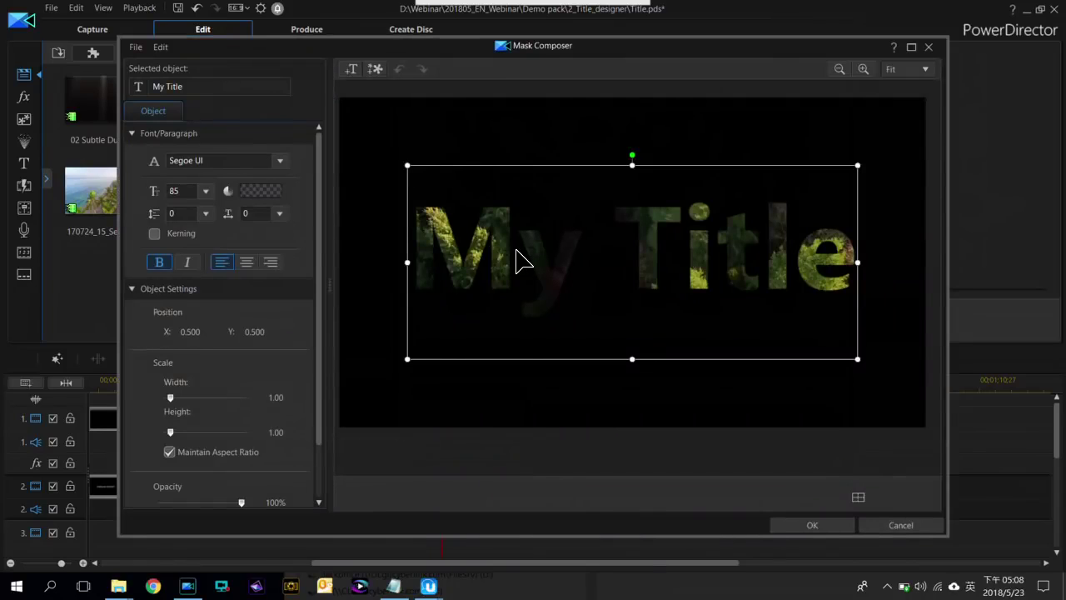
{"action": "double_click", "coordinate": [516, 249]}
{"action": "type", "text": "D"}
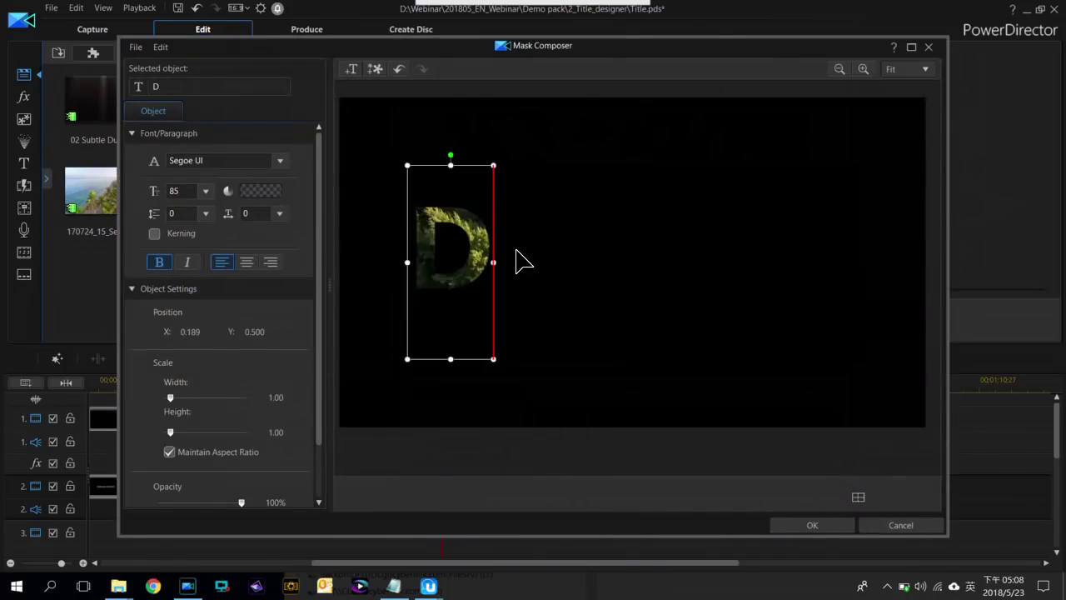
{"action": "key", "text": "BackSpace"}
{"action": "type", "text": "ONLY"}
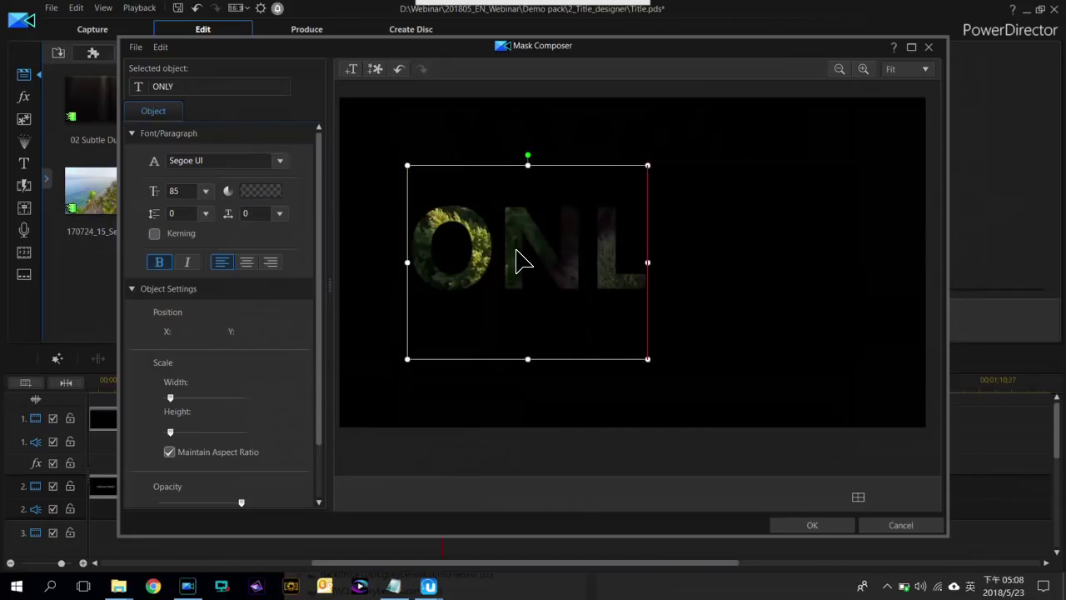
Align the ONLY mask text to the horizontal center, then save the mask and apply it to the forest clip
{"action": "right_click", "coordinate": [605, 162]}
{"action": "mouse_move", "coordinate": [728, 262]}
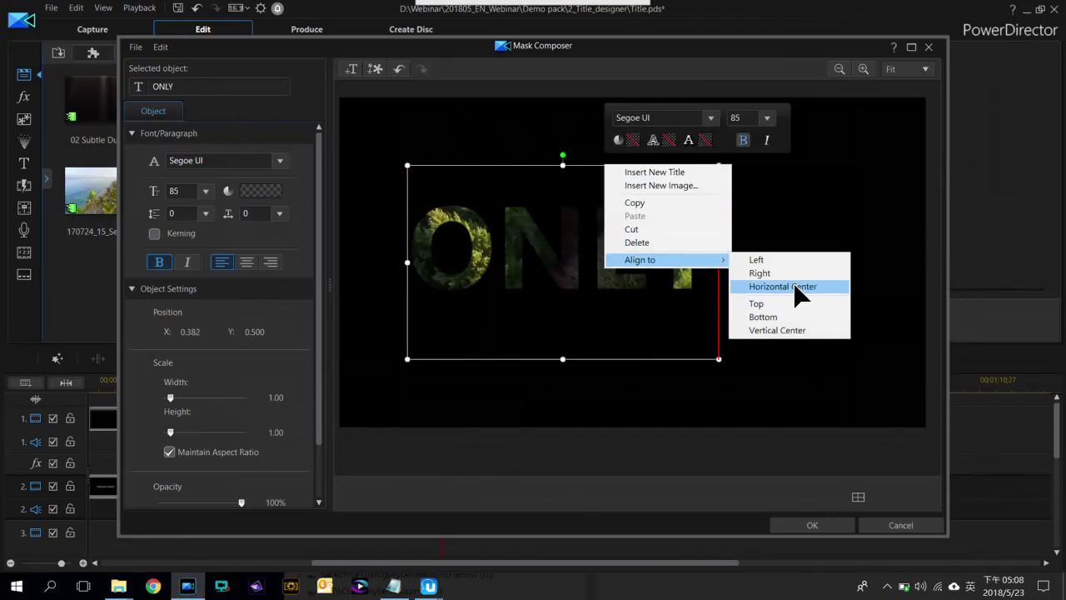
{"action": "left_click", "coordinate": [792, 289]}
{"action": "left_click", "coordinate": [802, 526]}
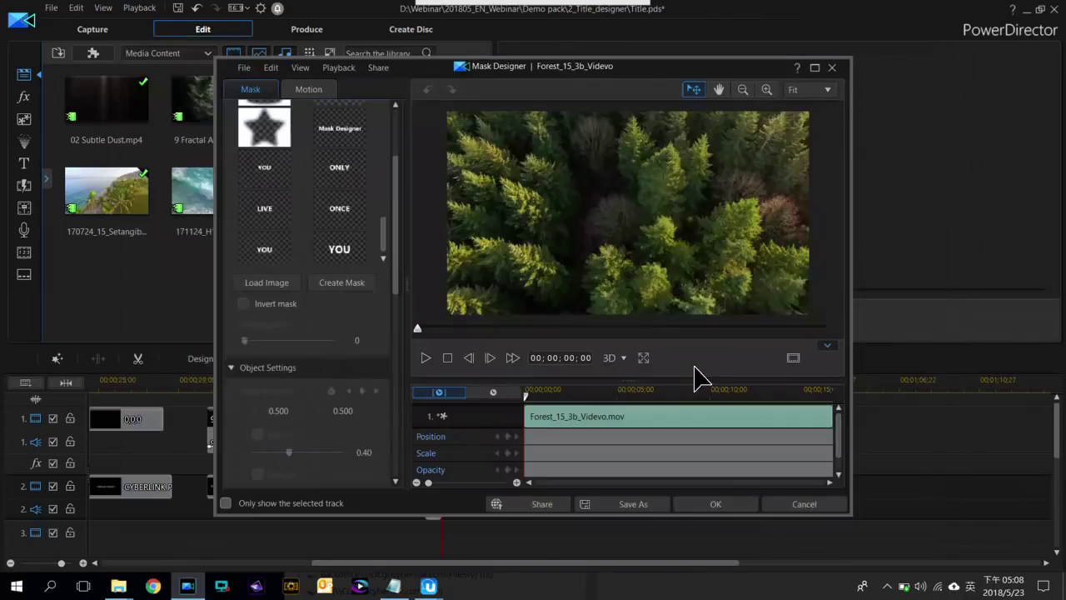
{"action": "left_click", "coordinate": [714, 504]}
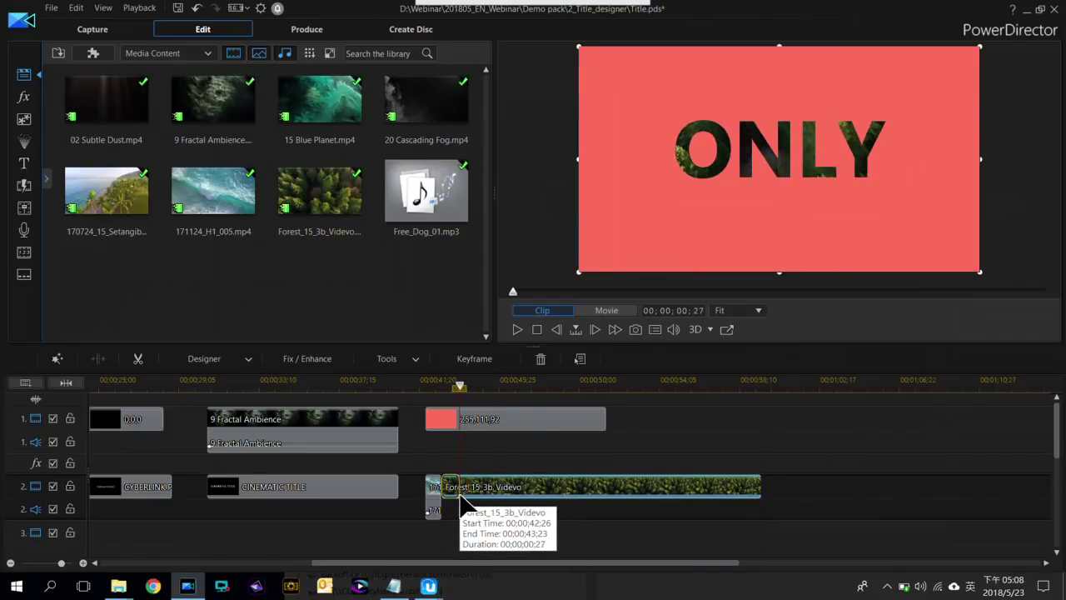
Play back the YOU and ONLY masked clips over the red color board to check the sequence
{"action": "left_click", "coordinate": [433, 384]}
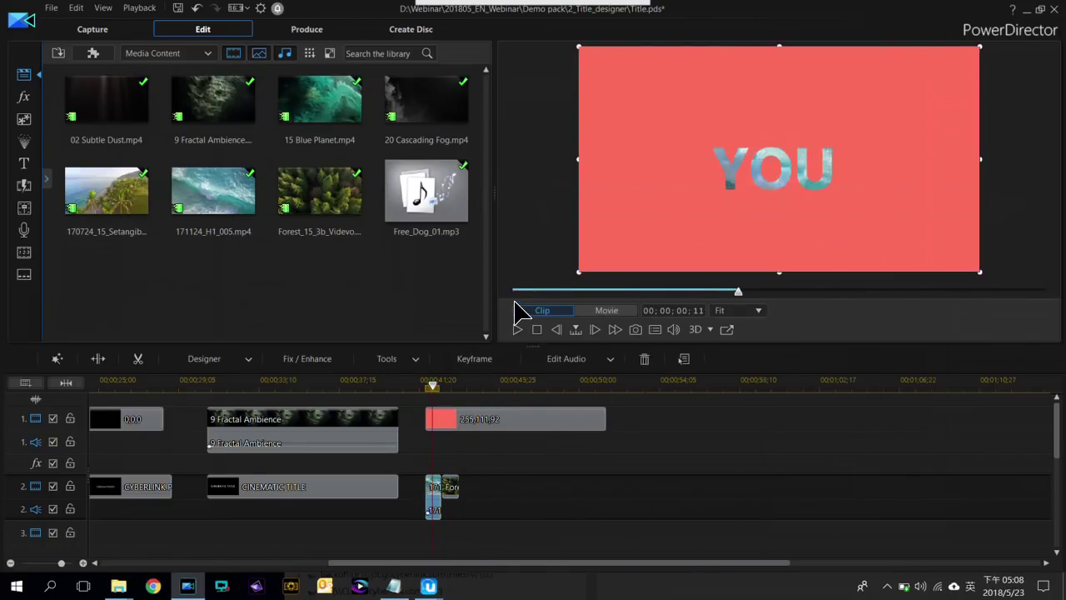
{"action": "key", "text": "space"}
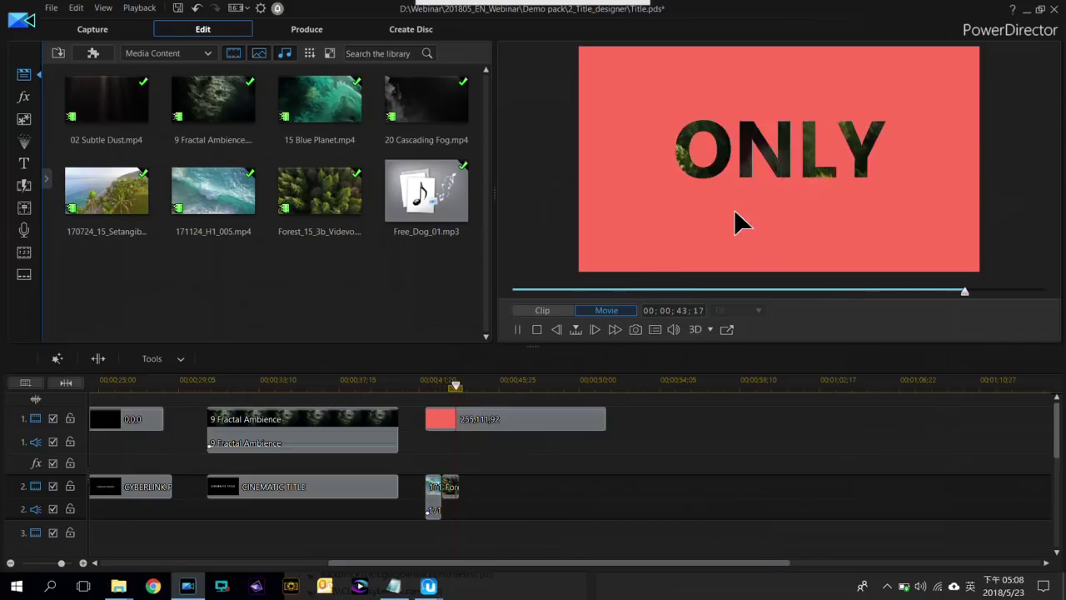
{"action": "key", "text": "space"}
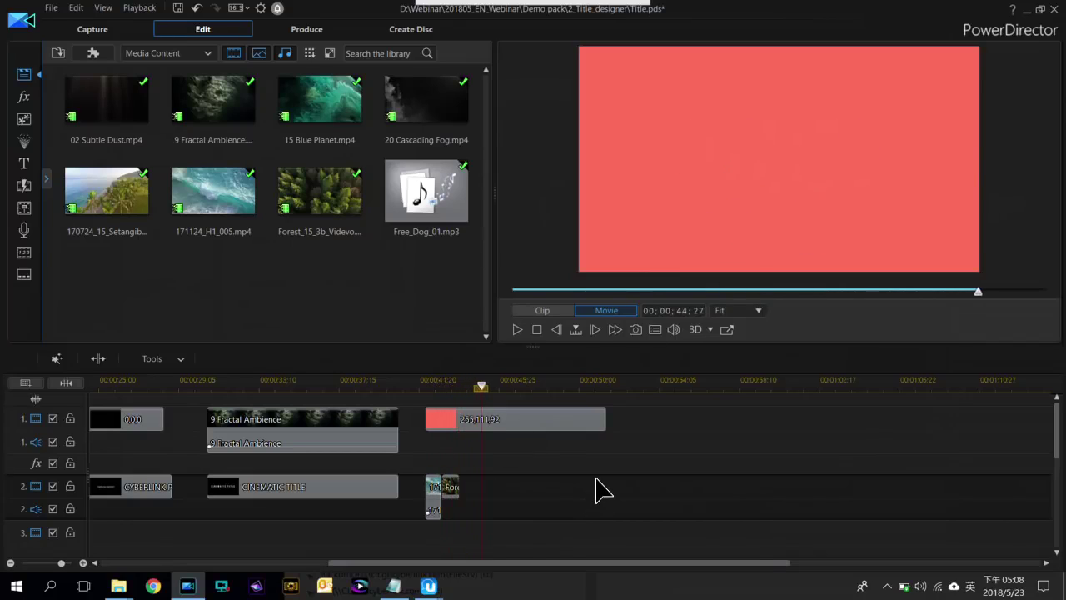
Go to the earlier red color board sequence with masked clips around 00;00;17 and play it through to CYBERLINK PRESENT
{"action": "scroll", "coordinate": [604, 485], "scroll_direction": "down", "scroll_amount": 3}
{"action": "left_click_drag", "start_coordinate": [439, 566], "coordinate": [228, 560]}
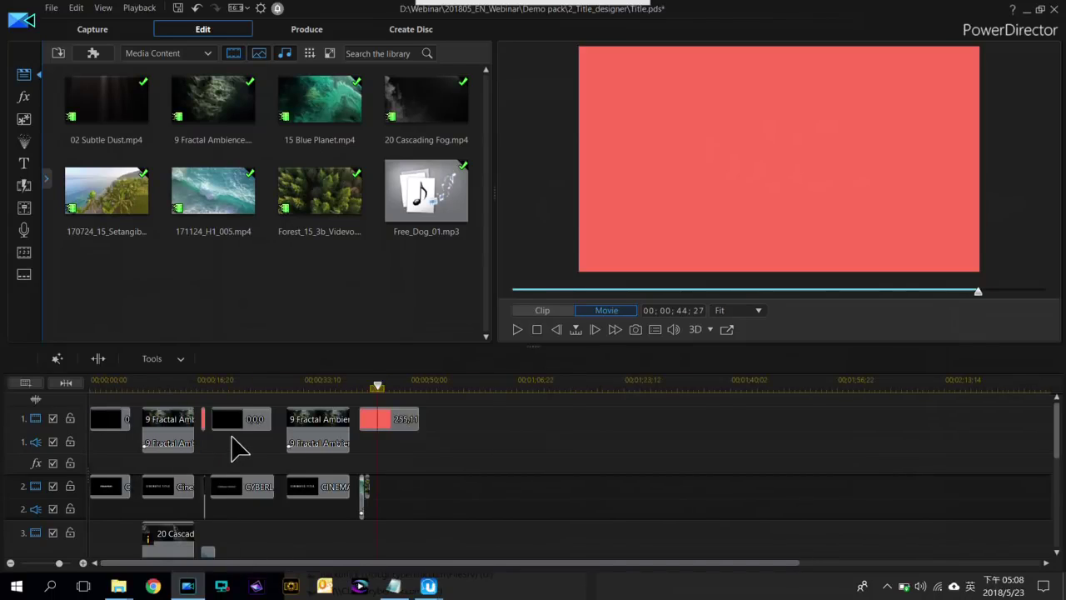
{"action": "scroll", "coordinate": [233, 448], "scroll_direction": "up", "scroll_amount": 3}
{"action": "scroll", "coordinate": [468, 412], "scroll_direction": "up", "scroll_amount": 3}
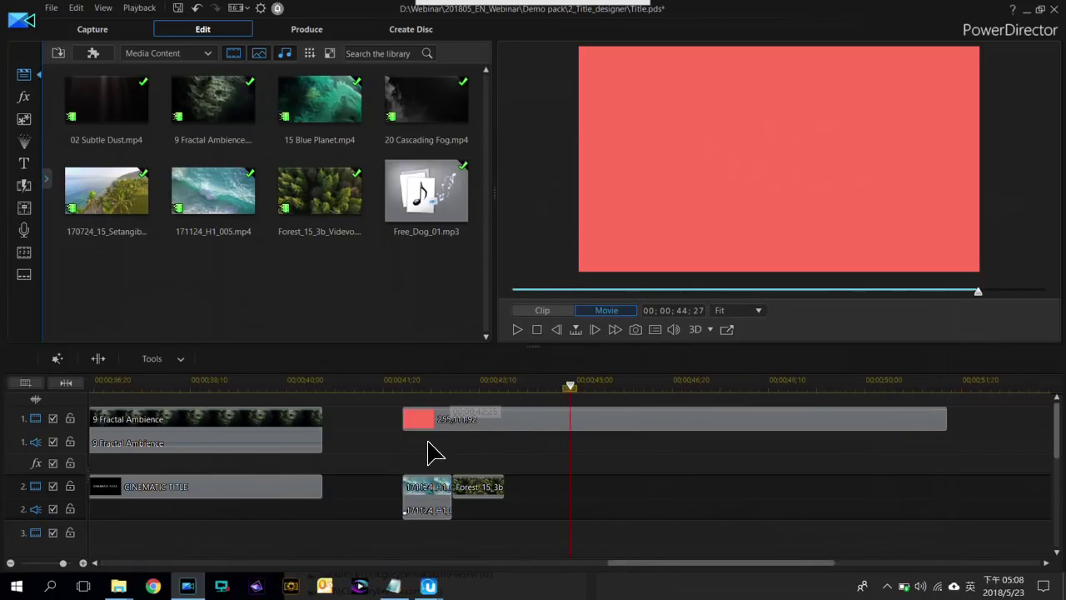
{"action": "scroll", "coordinate": [449, 459], "scroll_direction": "left", "scroll_amount": 3}
{"action": "left_click_drag", "start_coordinate": [585, 567], "coordinate": [287, 568]}
{"action": "left_click", "coordinate": [417, 385]}
{"action": "key", "text": "space"}
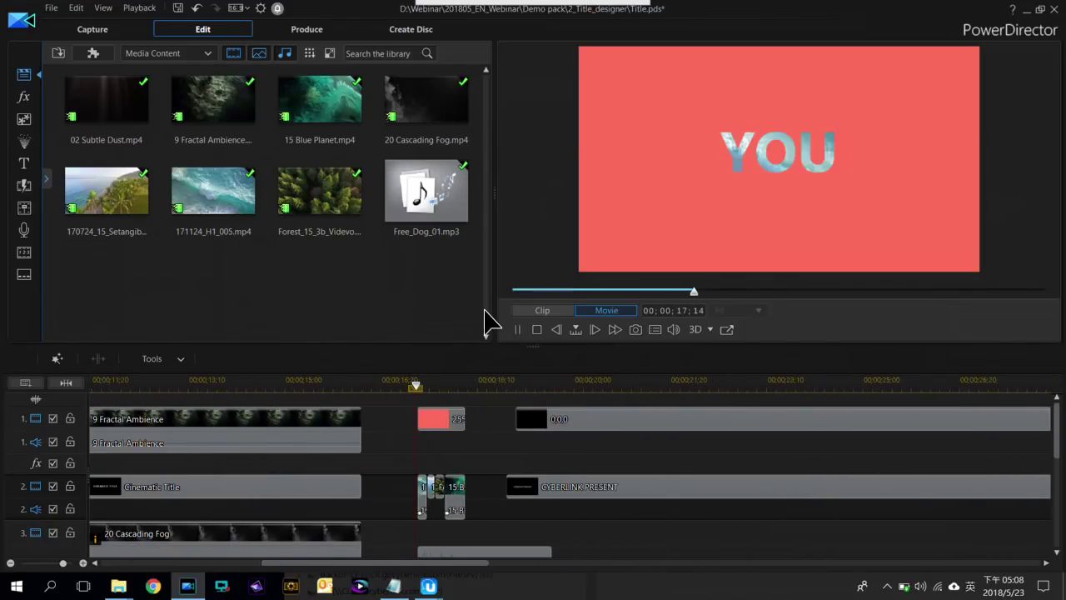
{"action": "key", "text": "space"}
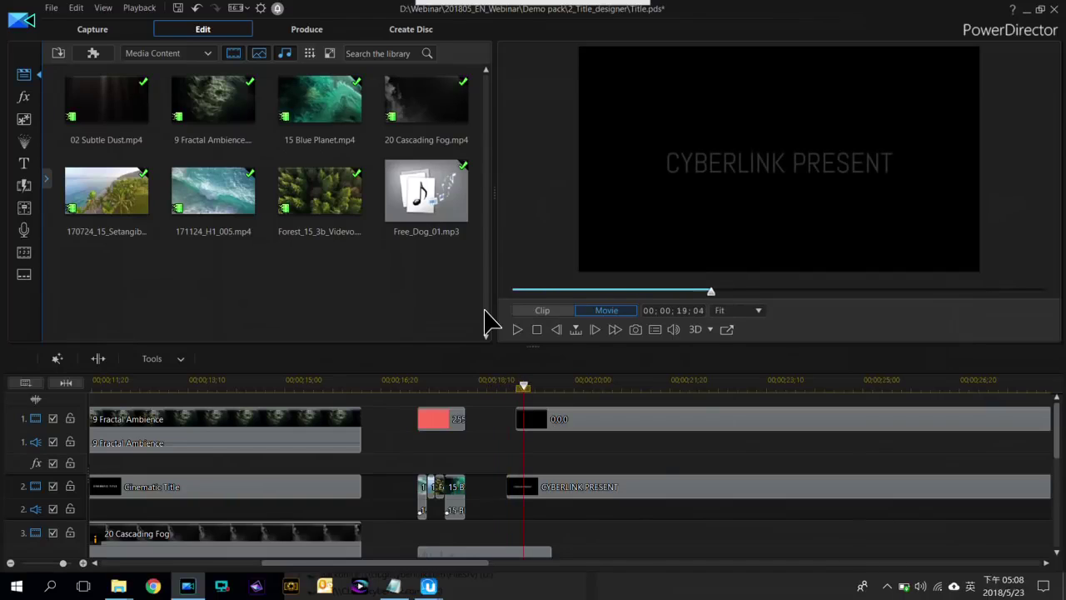
Drop the 9 Fractal Ambience clip onto the short red color board on track 1 at about 00;00;17;09
{"action": "left_click", "coordinate": [393, 379]}
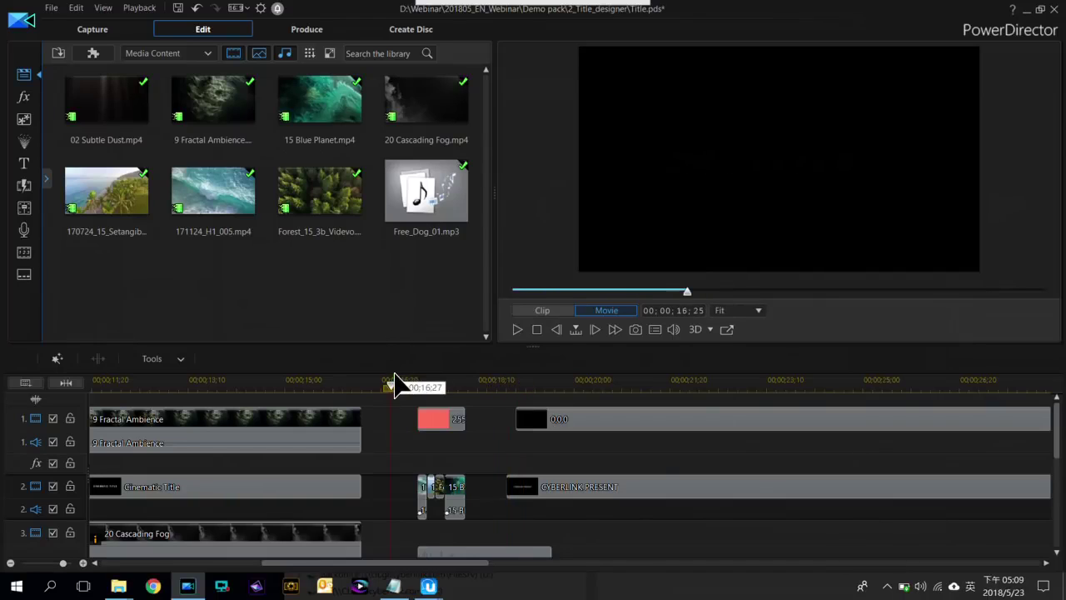
{"action": "left_click", "coordinate": [429, 386]}
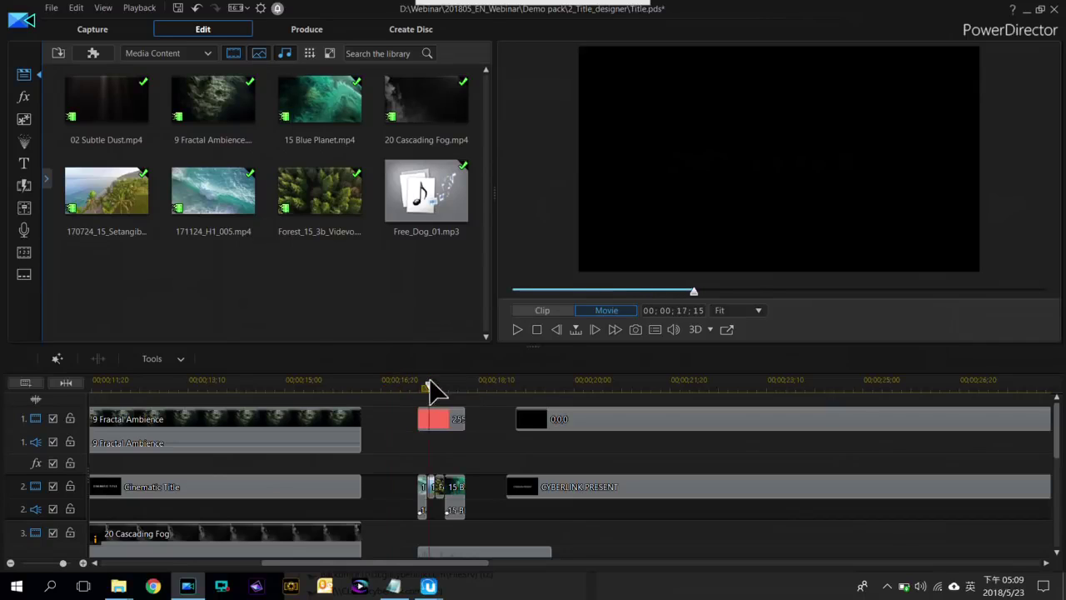
{"action": "left_click", "coordinate": [443, 419]}
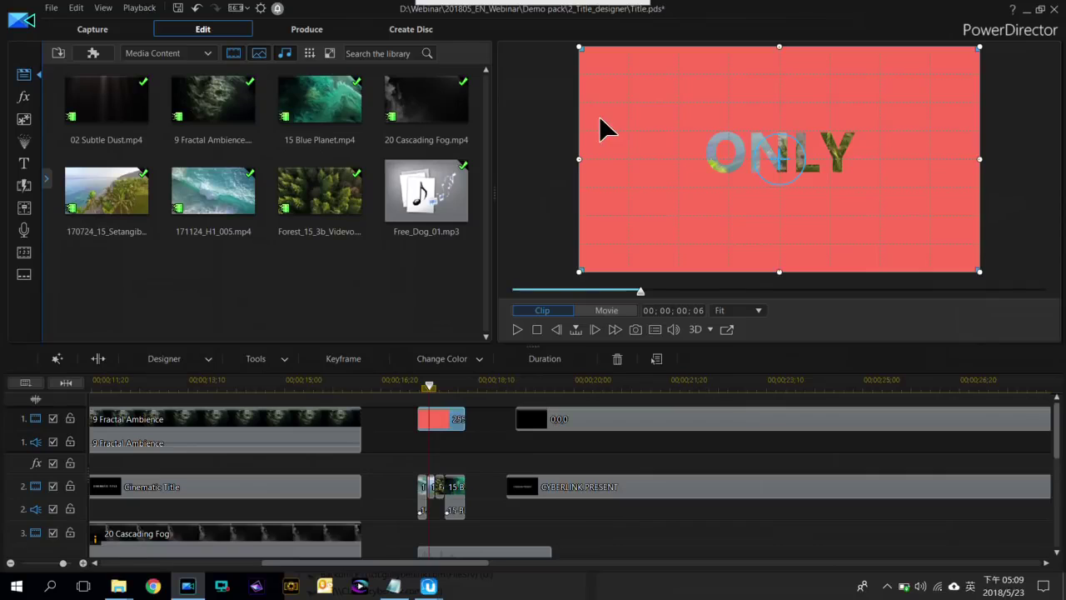
{"action": "left_click_drag", "start_coordinate": [209, 112], "coordinate": [421, 441]}
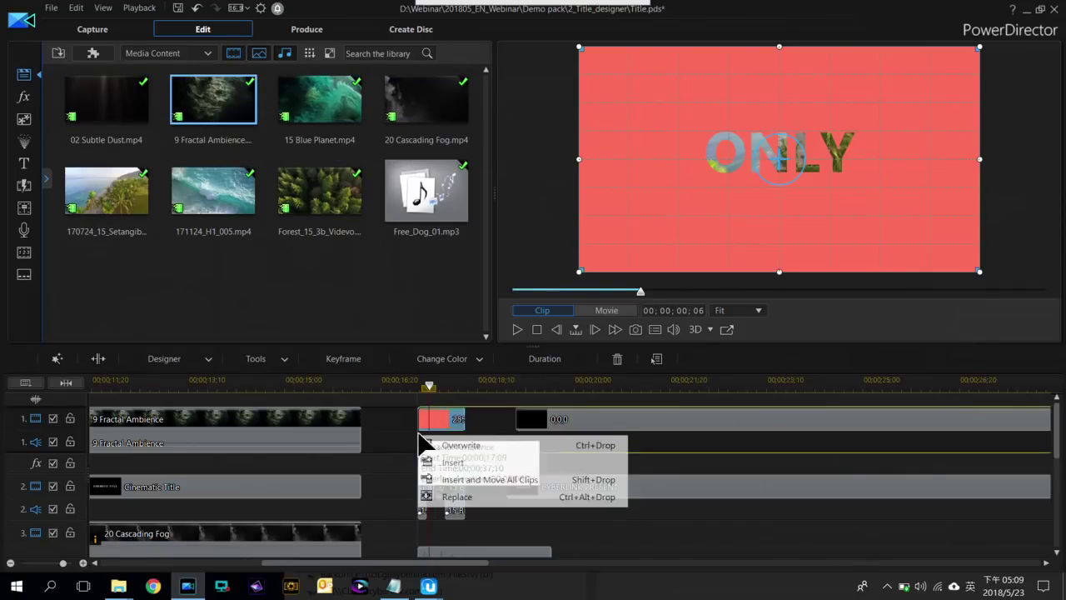
Replace the red color board on track 1 with the 9 Fractal Ambience clip and preview the masked title words over it
{"action": "left_click", "coordinate": [454, 498]}
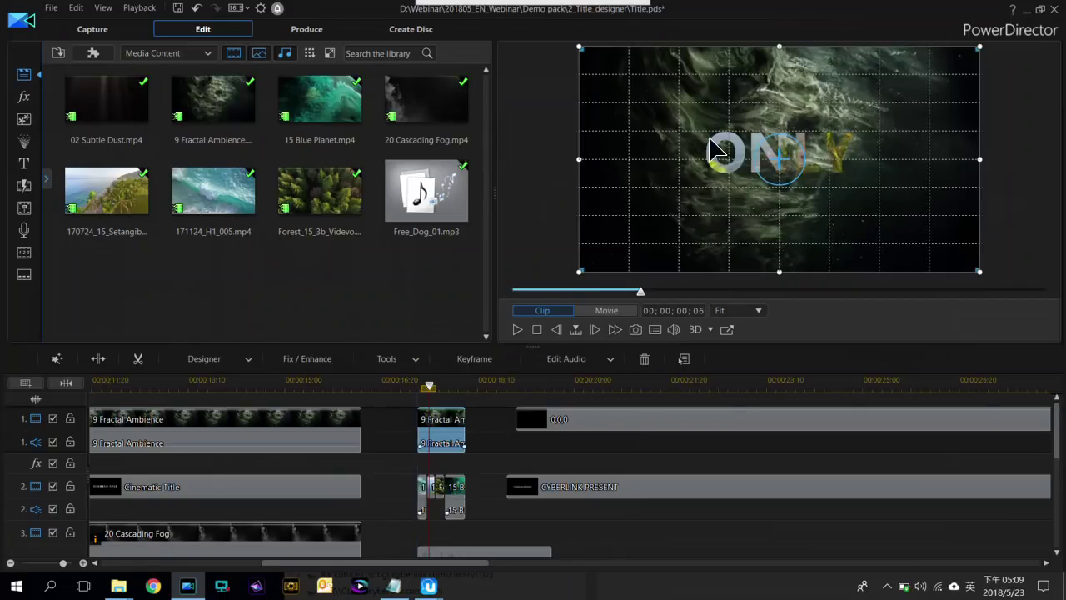
{"action": "left_click", "coordinate": [437, 385]}
{"action": "left_click_drag", "start_coordinate": [439, 387], "coordinate": [446, 379]}
{"action": "key", "text": "space"}
{"action": "left_click", "coordinate": [434, 381]}
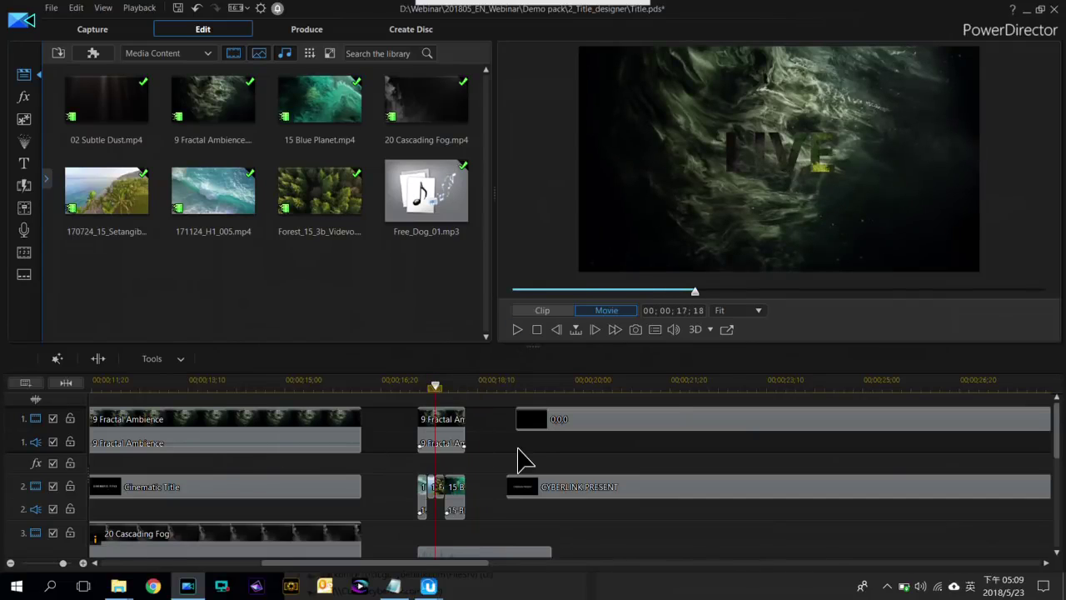
{"action": "scroll", "coordinate": [517, 459], "scroll_direction": "down", "scroll_amount": 3}
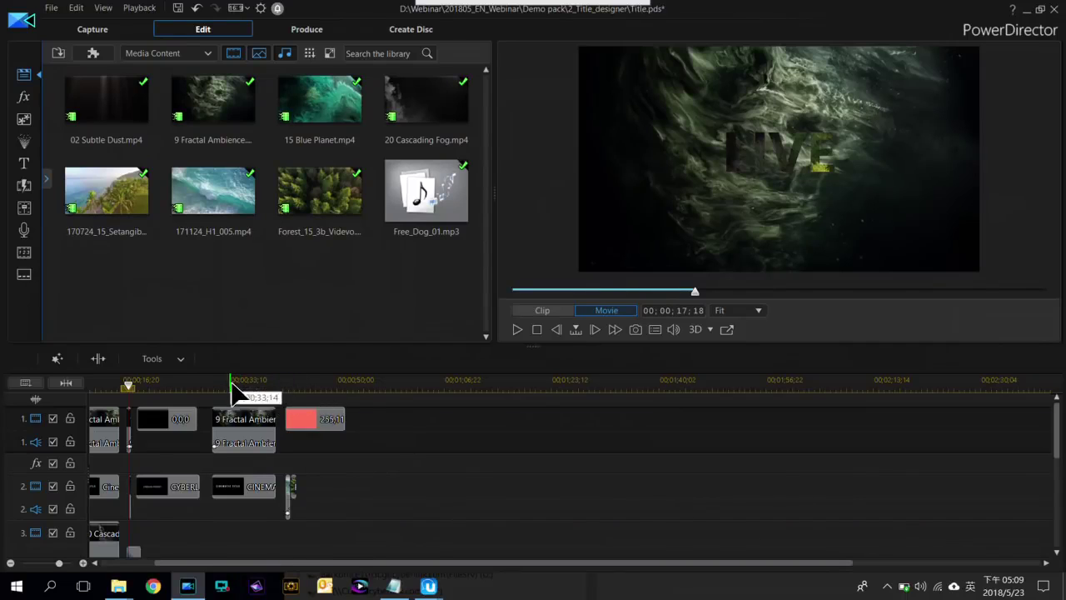
{"action": "mouse_move", "coordinate": [464, 8]}
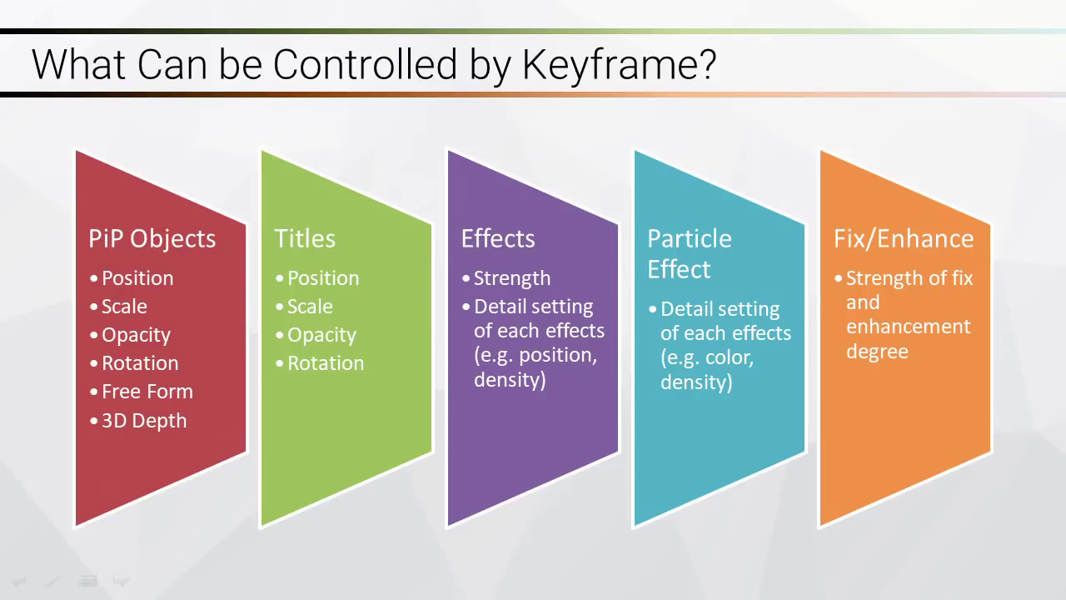
{"action": "key", "text": "Right"}
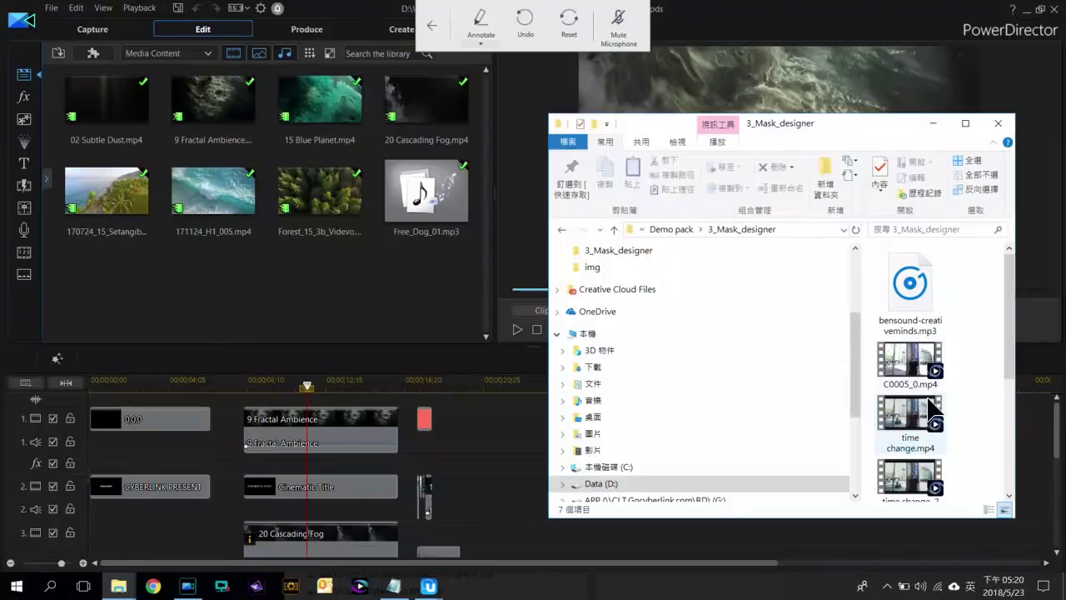
Open the time change_tutorial.pds project from the 3_Mask_designer folder
{"action": "scroll", "coordinate": [912, 358], "scroll_direction": "down", "scroll_amount": 3}
{"action": "left_click", "coordinate": [916, 366]}
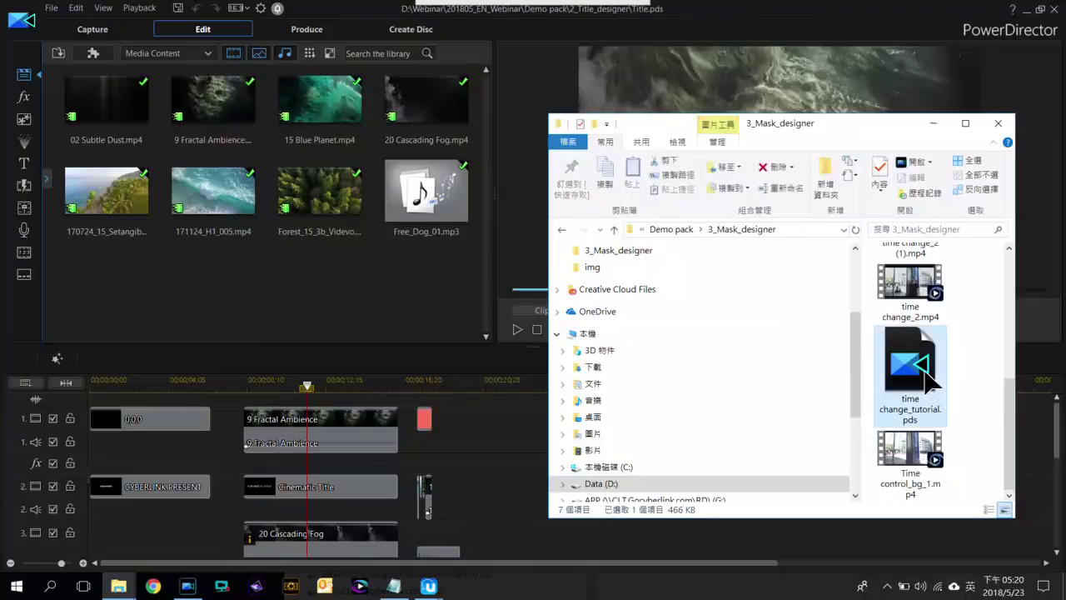
{"action": "double_click", "coordinate": [924, 373]}
{"action": "left_click", "coordinate": [643, 323]}
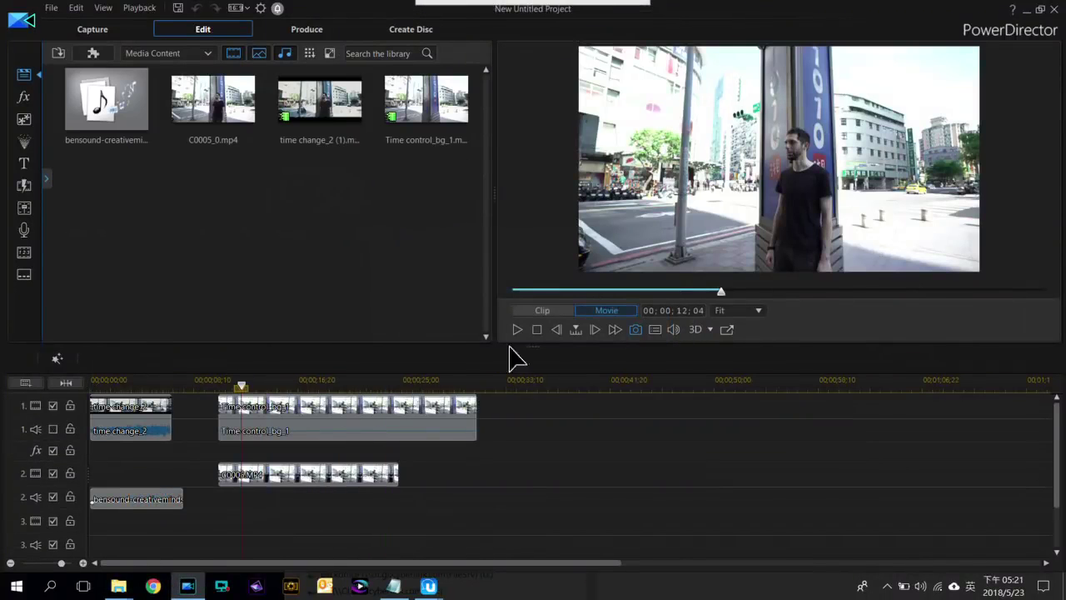
Play the finished time change_2 clip from its start in full screen, and revisit a frame at about 3.5 seconds
{"action": "left_click", "coordinate": [94, 384]}
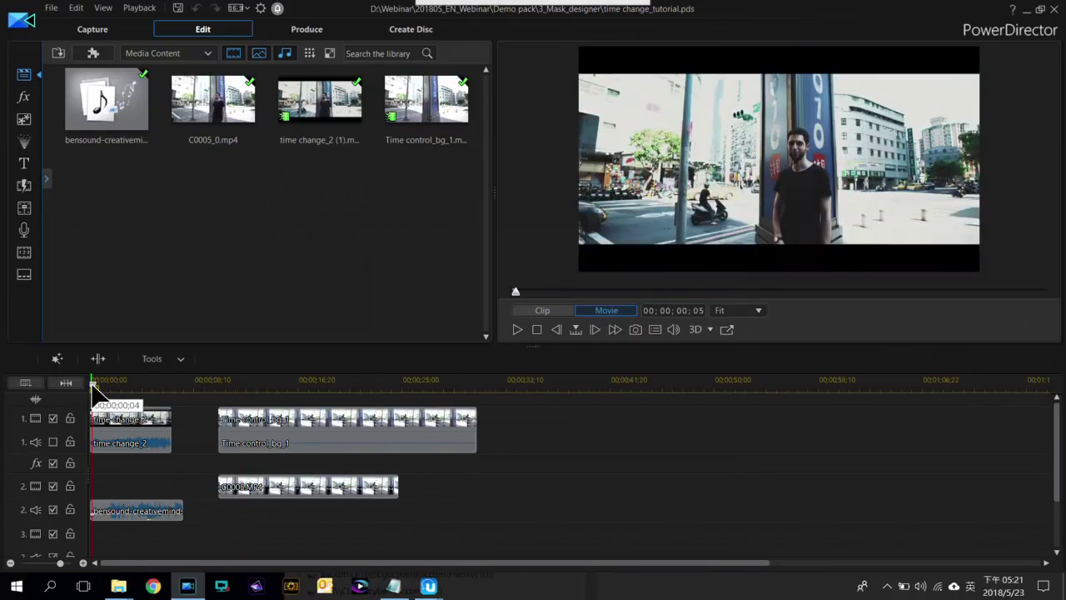
{"action": "left_click", "coordinate": [93, 385]}
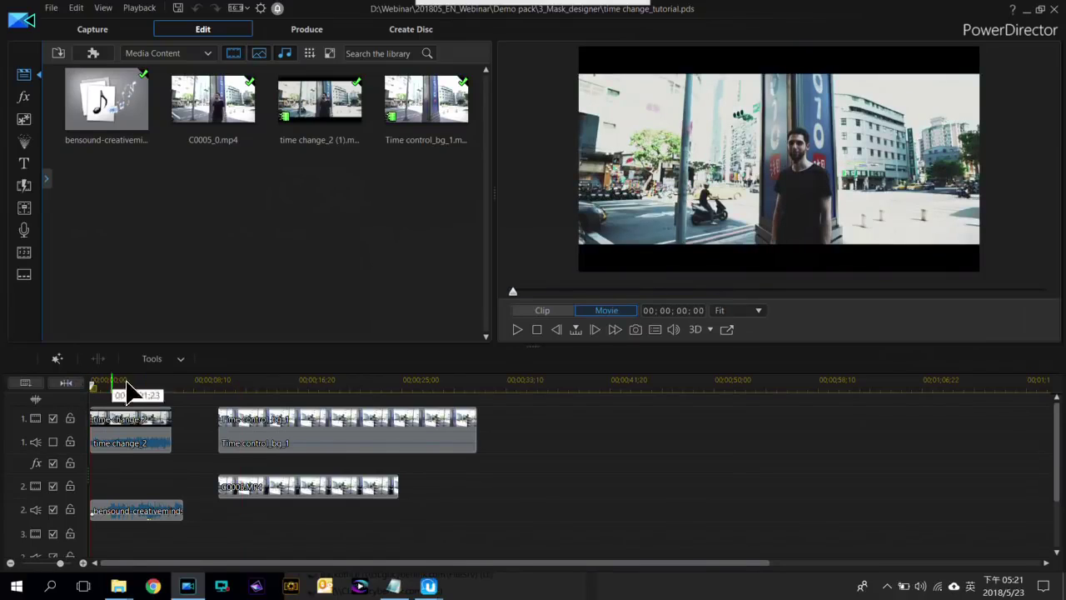
{"action": "double_click", "coordinate": [752, 207]}
{"action": "key", "text": "space"}
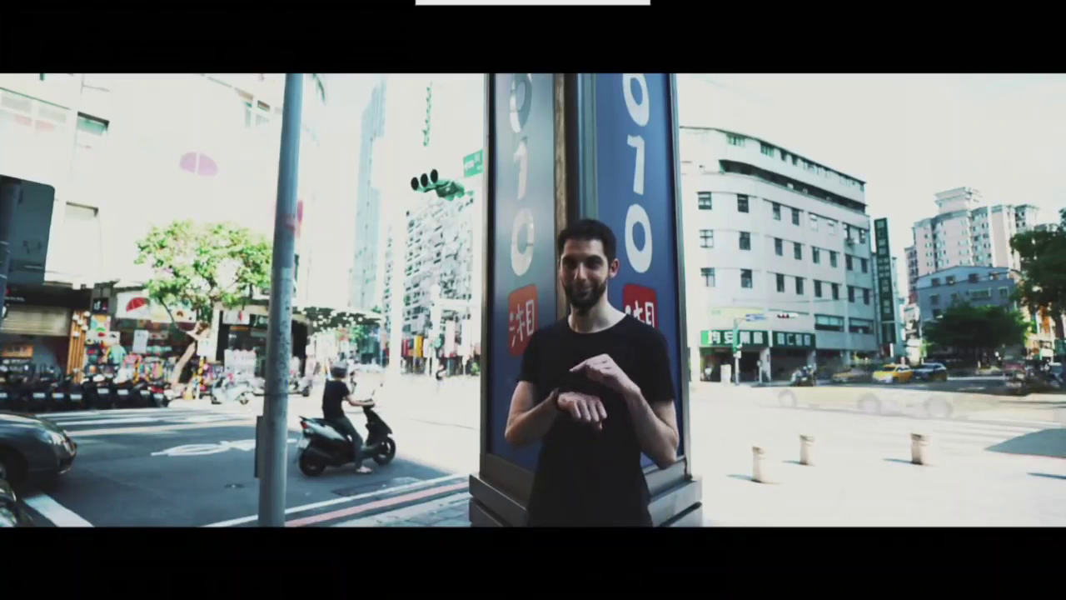
{"action": "mouse_move", "coordinate": [546, 342]}
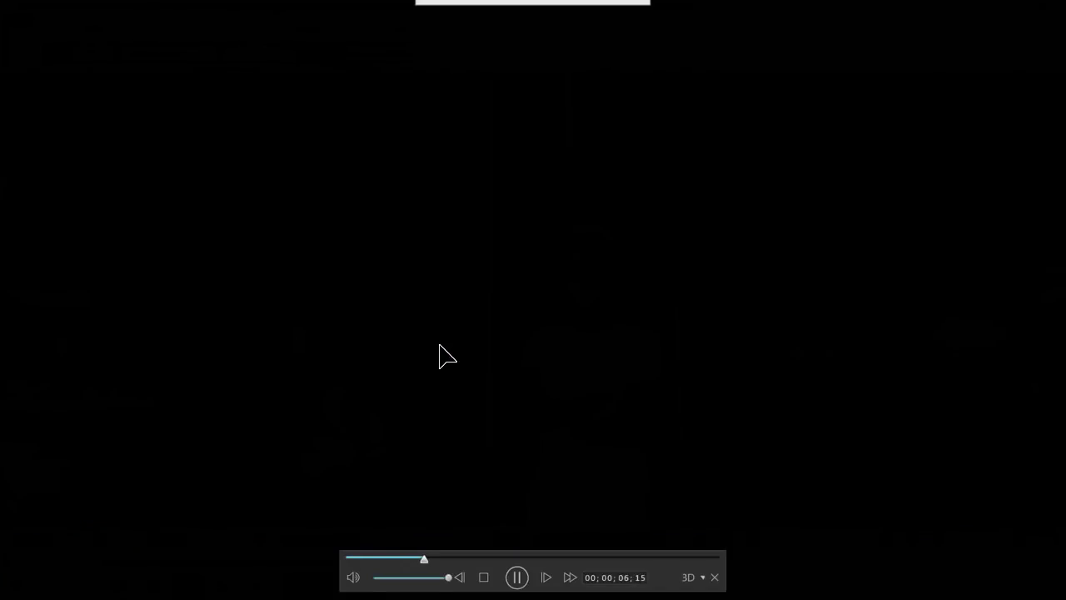
{"action": "key", "text": "Escape"}
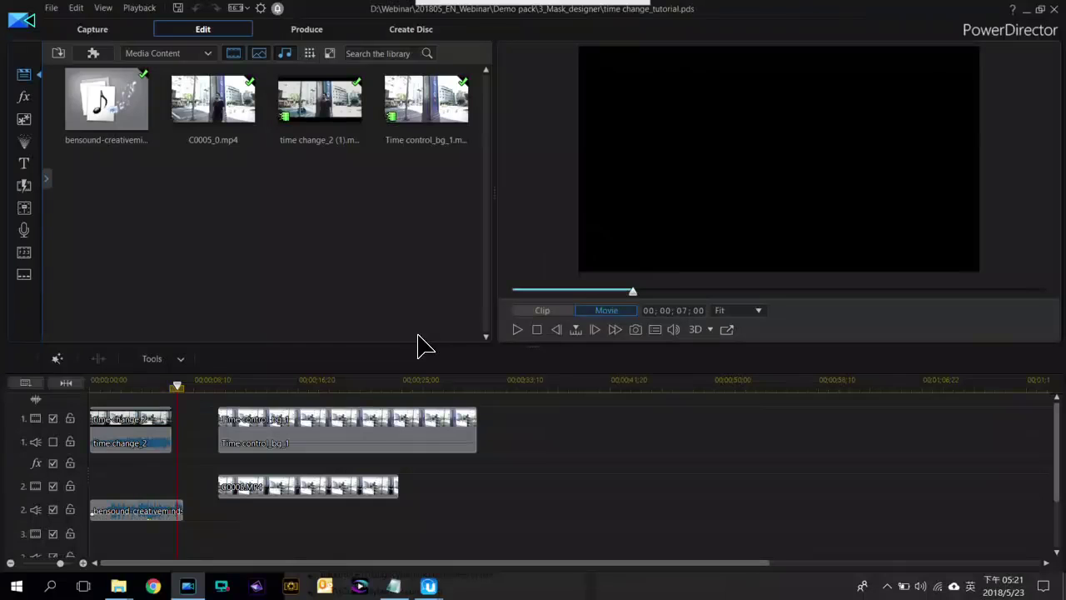
{"action": "left_click", "coordinate": [135, 385]}
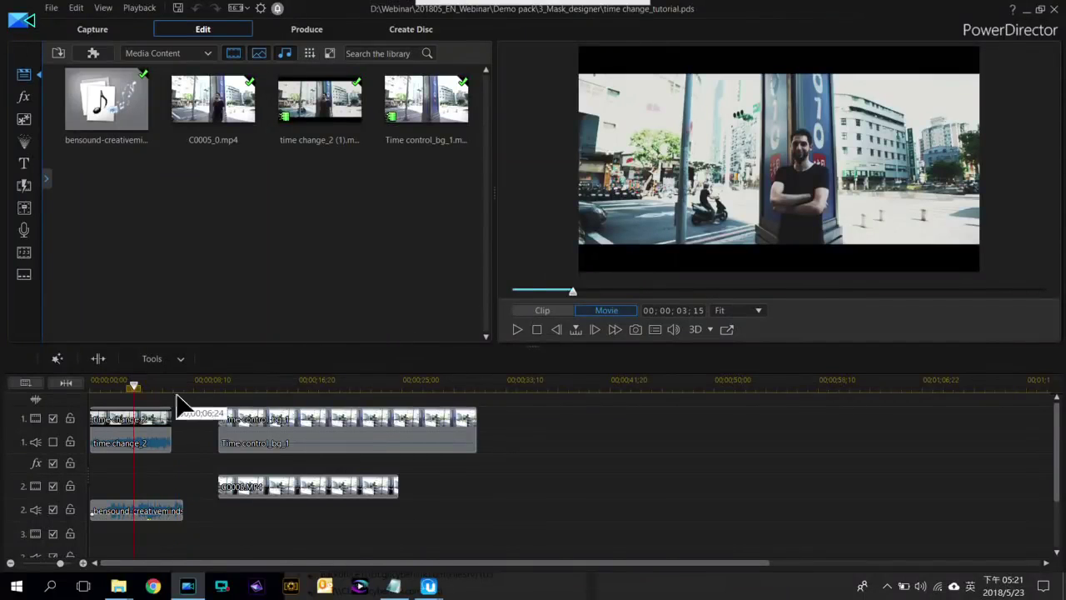
Preview the Time control_bg_1 street background with video track 2 hidden, and again with that track shown
{"action": "left_click", "coordinate": [222, 384]}
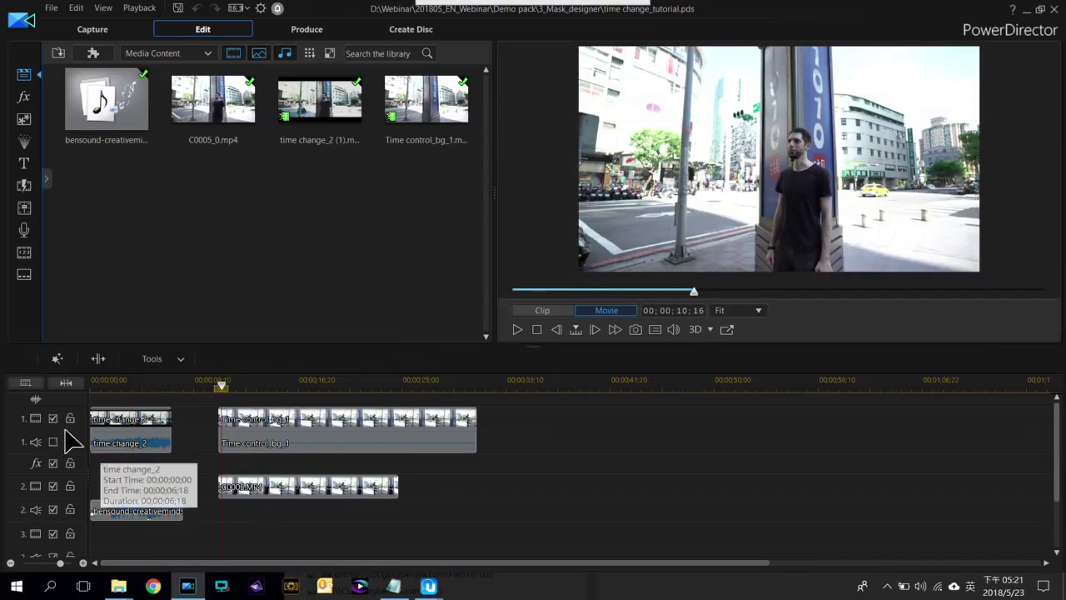
{"action": "left_click", "coordinate": [53, 487]}
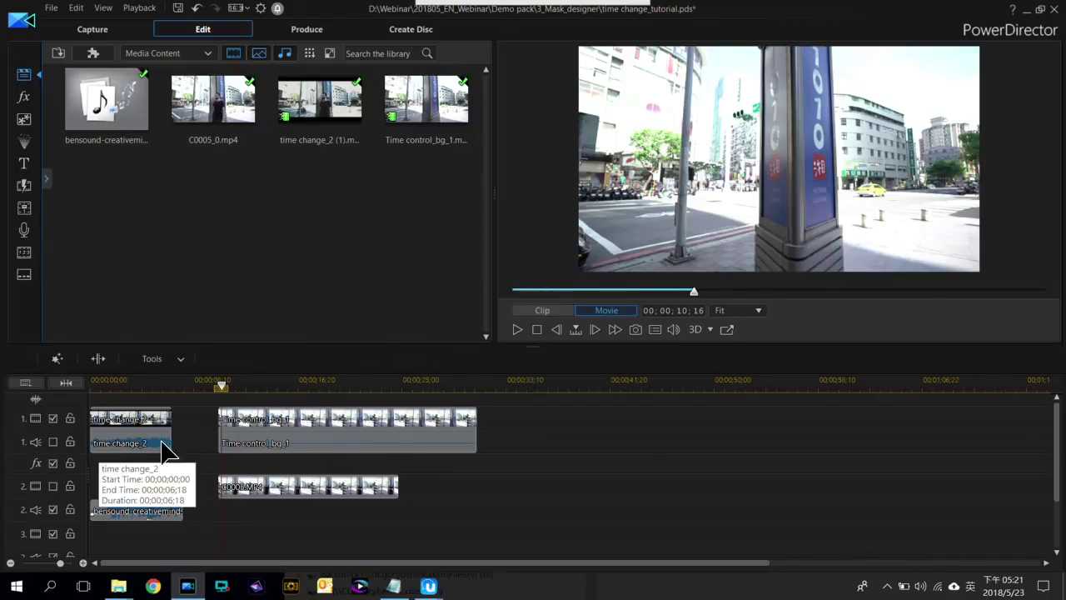
{"action": "key", "text": "space"}
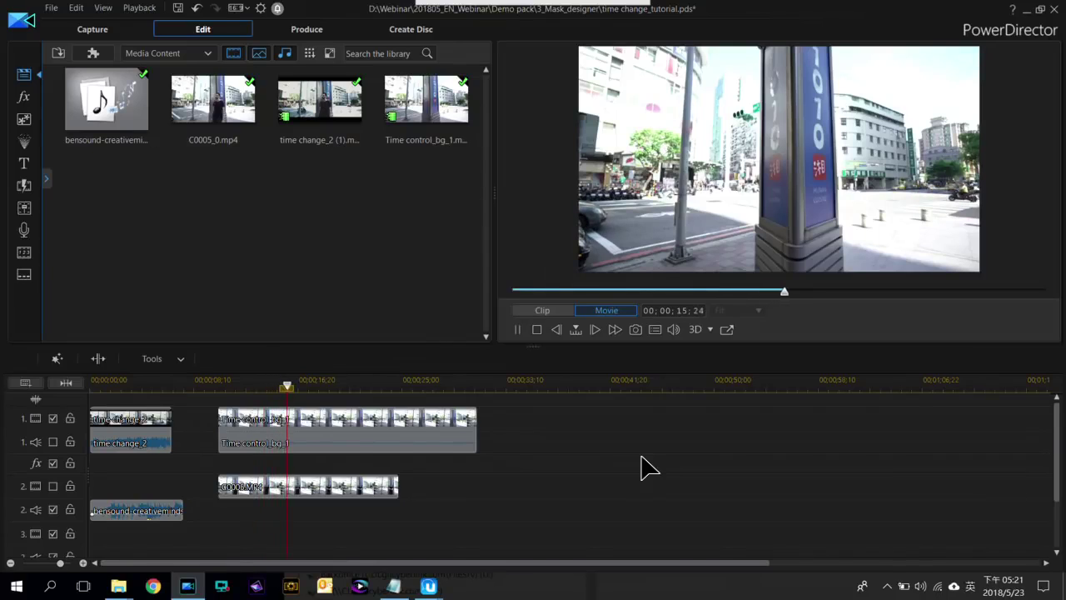
{"action": "left_click", "coordinate": [369, 382]}
{"action": "left_click", "coordinate": [223, 382]}
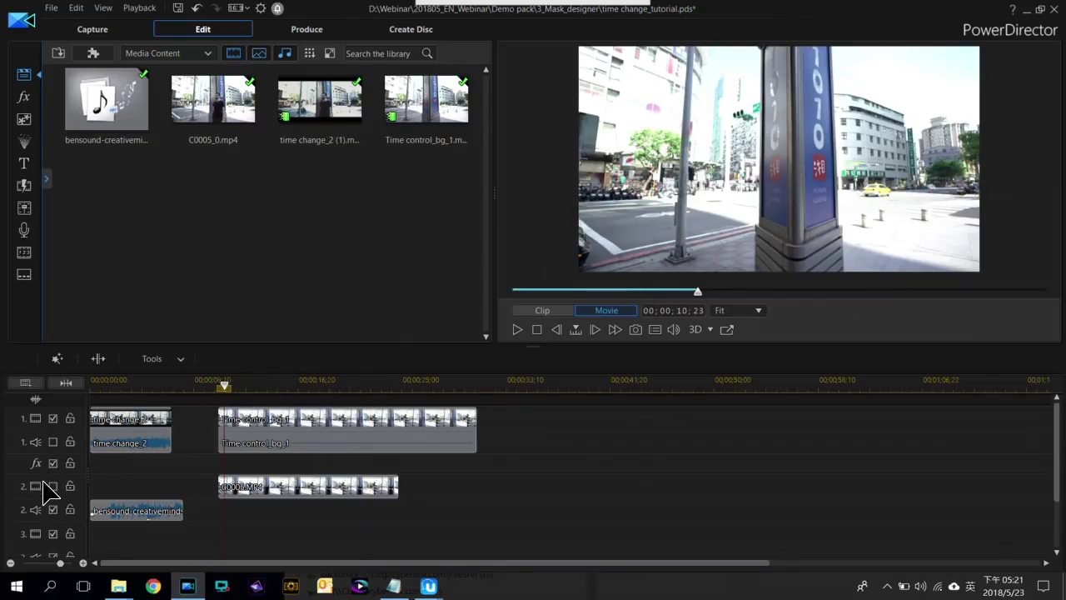
{"action": "key", "text": "space"}
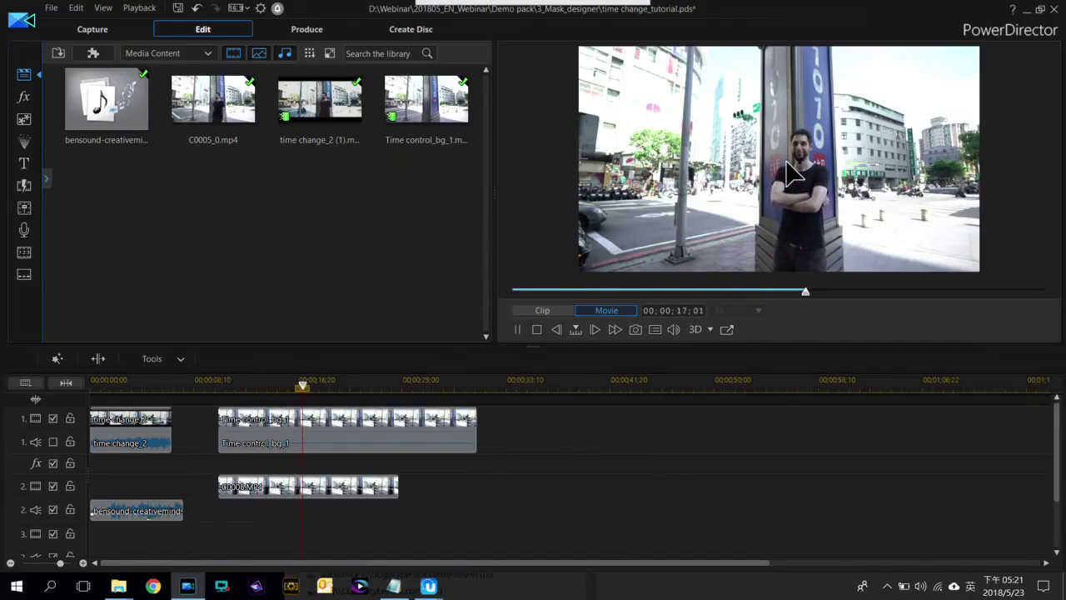
{"action": "key", "text": "space"}
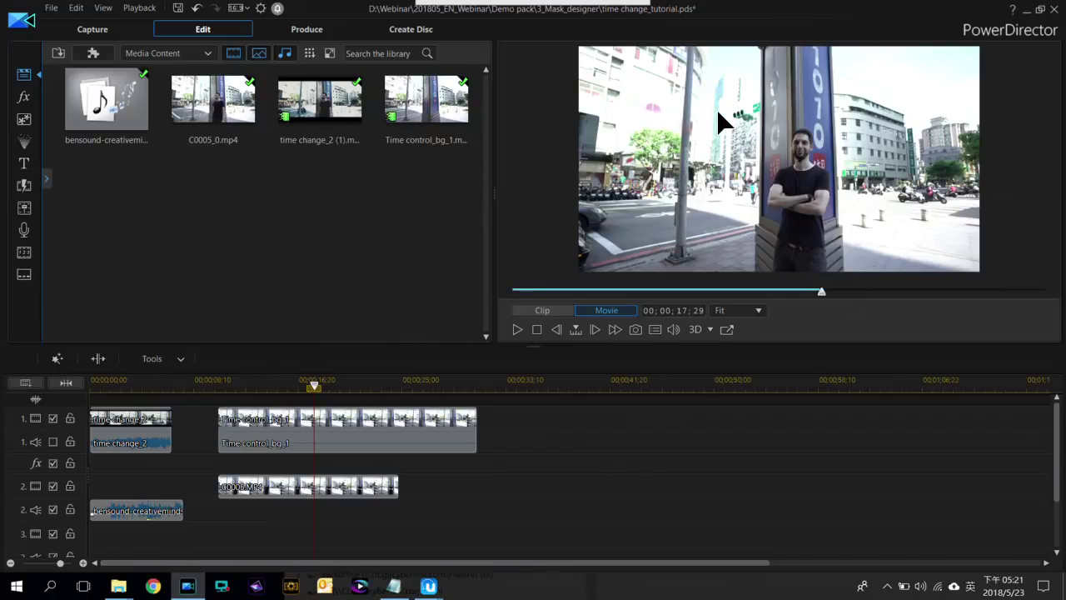
Open the C0005 clip on track 2 in the Mask Designer and apply the plain rectangle mask
{"action": "left_click", "coordinate": [238, 384]}
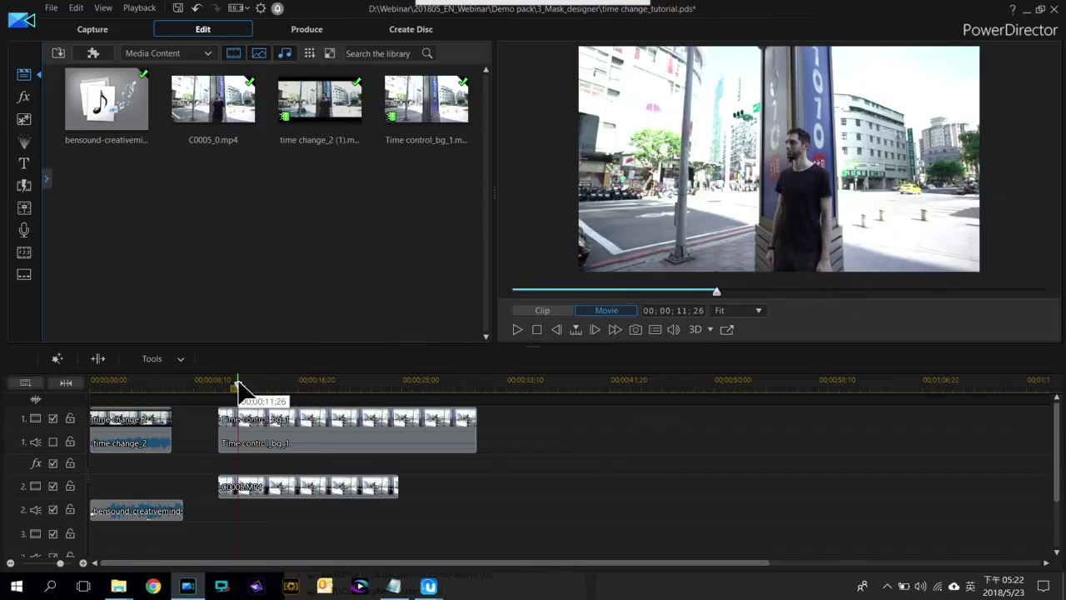
{"action": "left_click", "coordinate": [279, 486]}
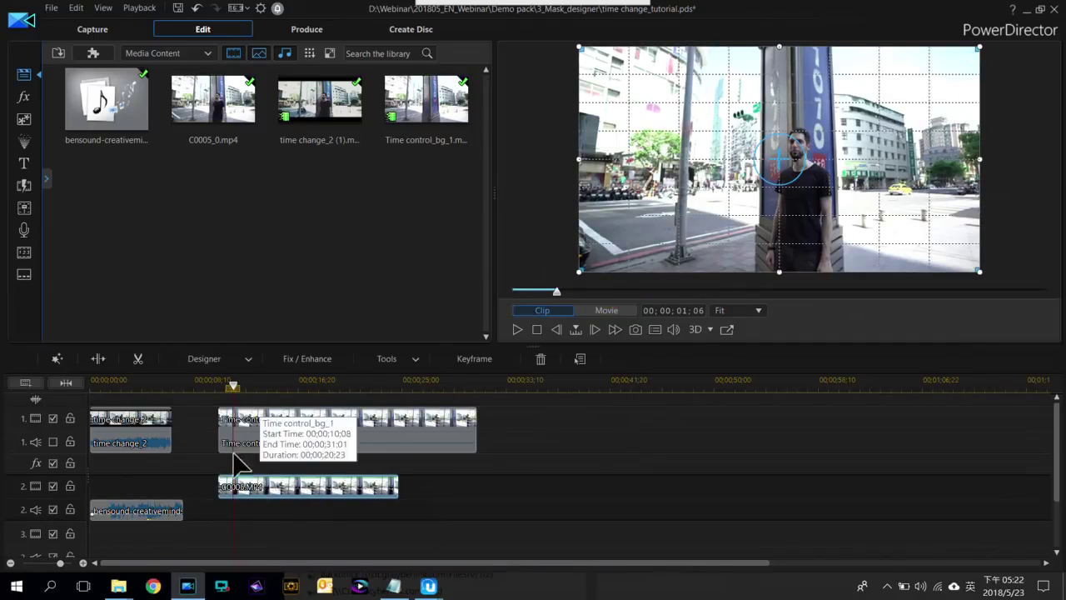
{"action": "left_click", "coordinate": [204, 360]}
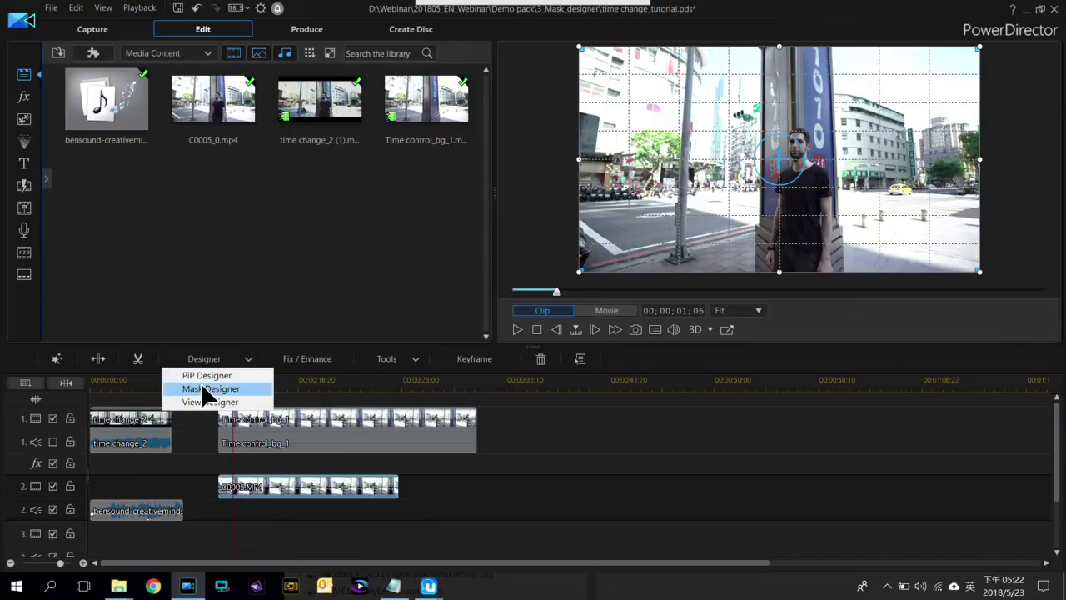
{"action": "left_click", "coordinate": [210, 389]}
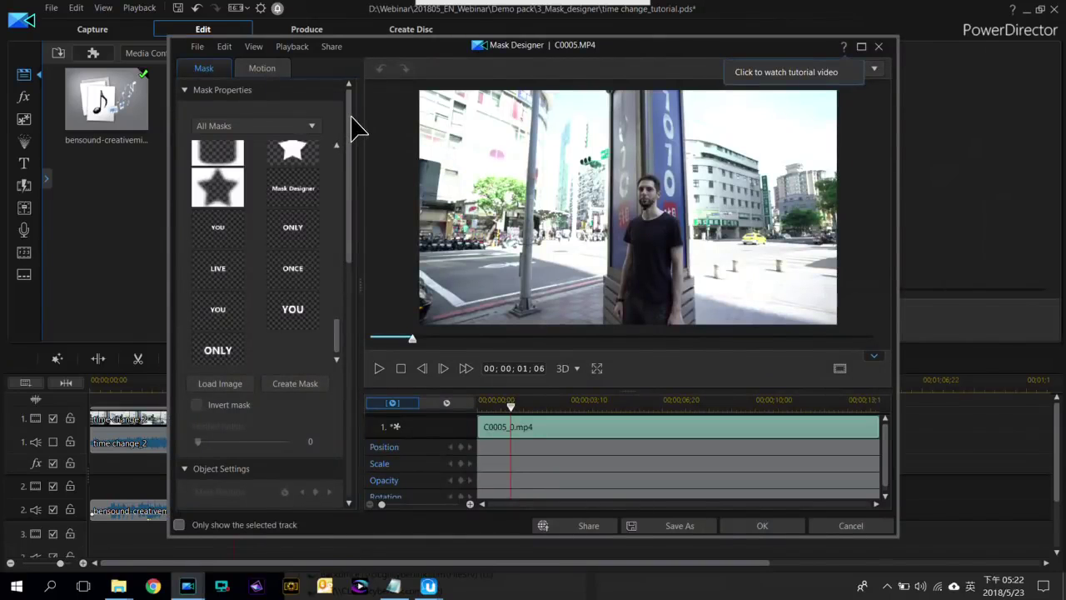
{"action": "mouse_move", "coordinate": [351, 116]}
{"action": "left_mouse_down"}
{"action": "mouse_move", "coordinate": [348, 137]}
{"action": "mouse_move", "coordinate": [361, 112]}
{"action": "left_mouse_up"}
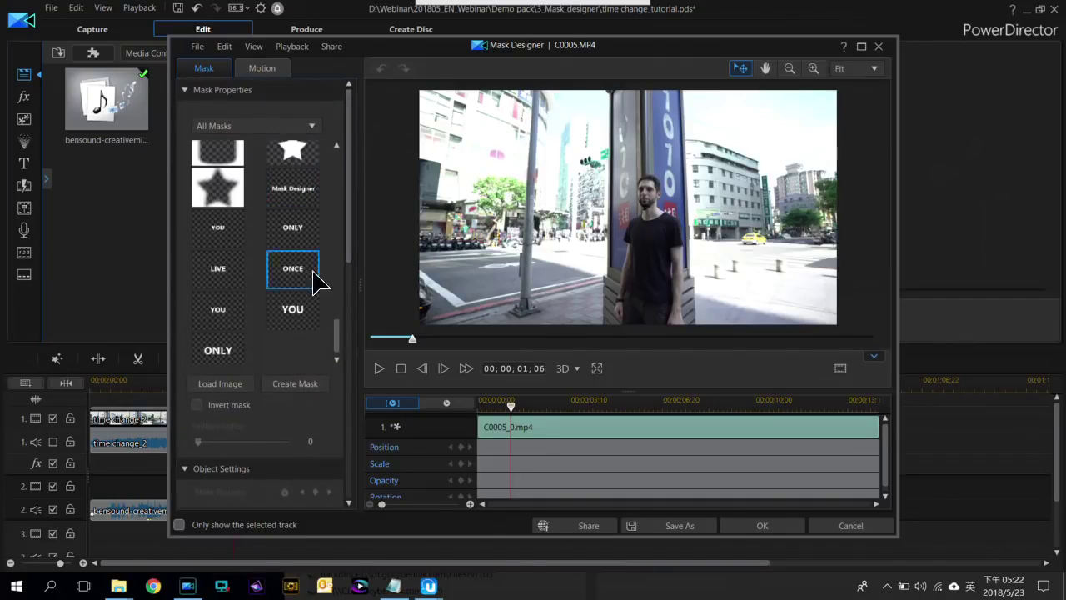
{"action": "left_click_drag", "start_coordinate": [333, 336], "coordinate": [347, 135]}
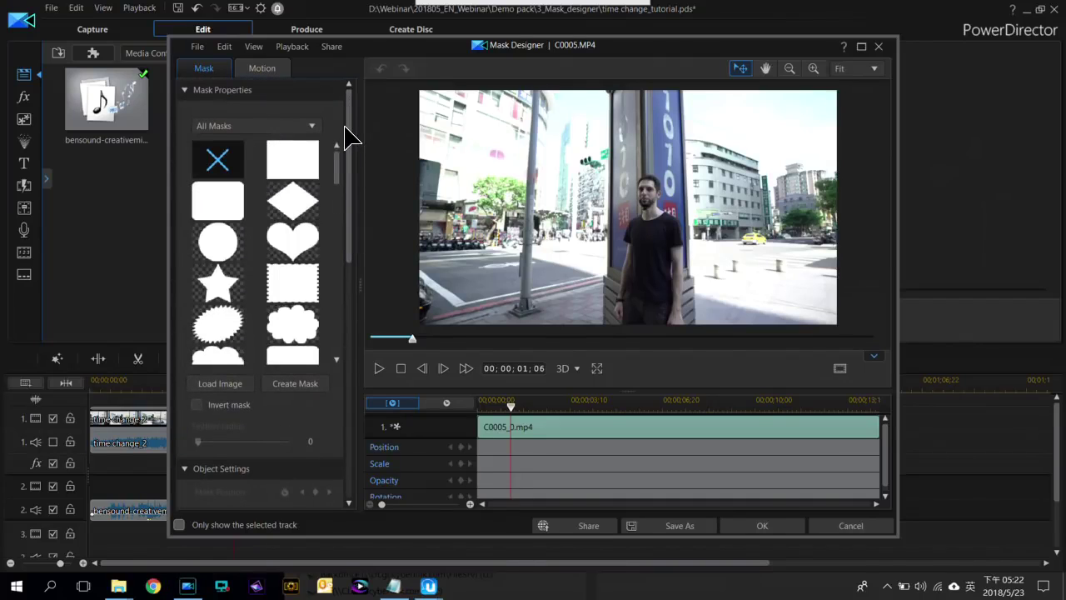
{"action": "left_click", "coordinate": [287, 163]}
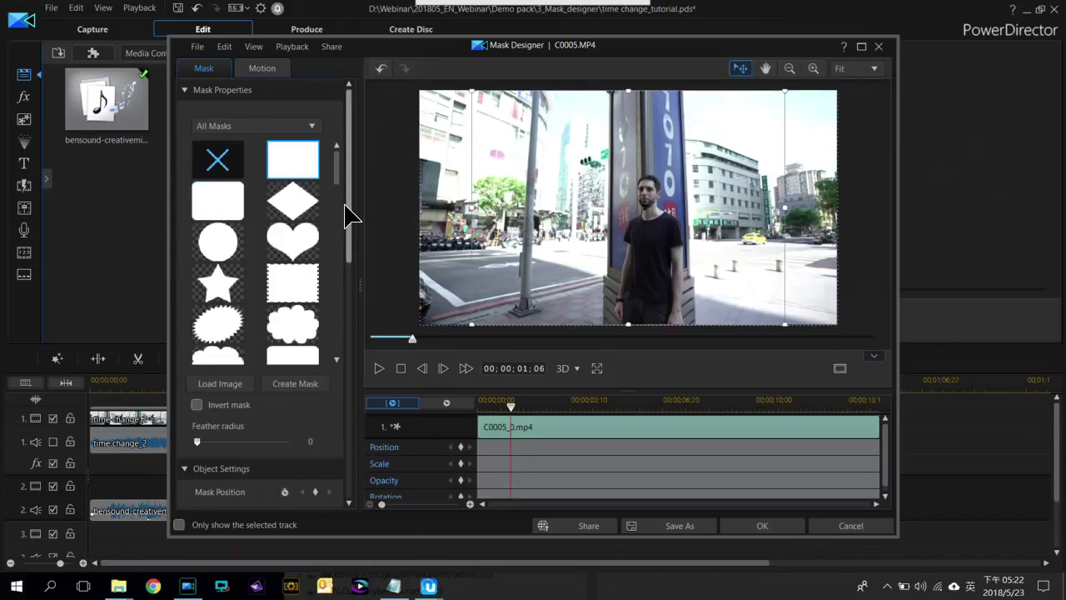
Turn off the mask's aspect ratio lock and fit it around the man, about 0.185 wide and 0.685 high, centred near X 0.547, Y 0.658
{"action": "left_click_drag", "start_coordinate": [353, 192], "coordinate": [352, 350]}
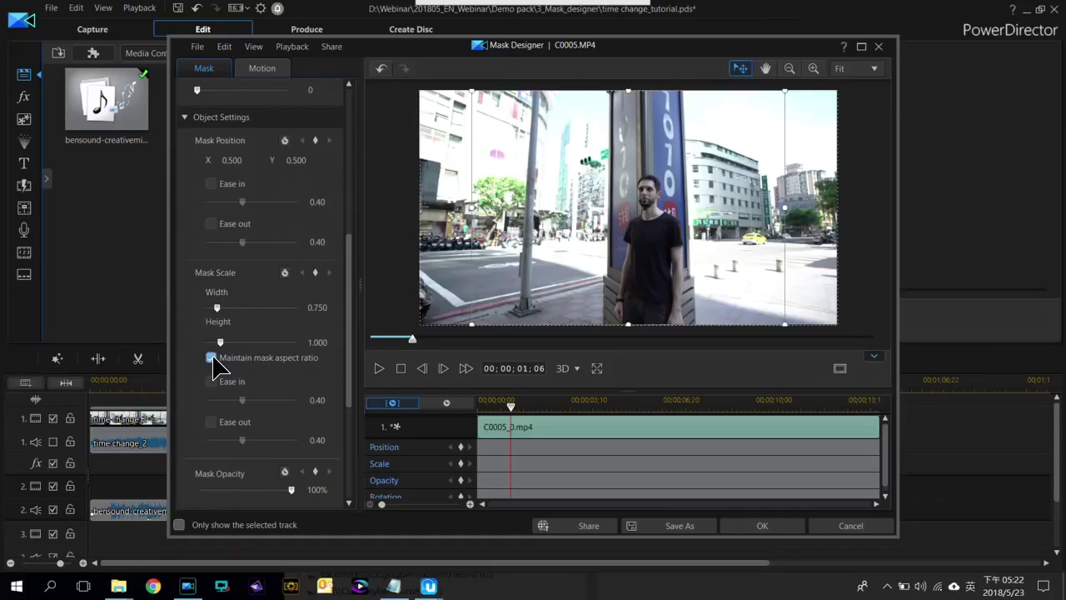
{"action": "left_click_drag", "start_coordinate": [471, 90], "coordinate": [610, 147]}
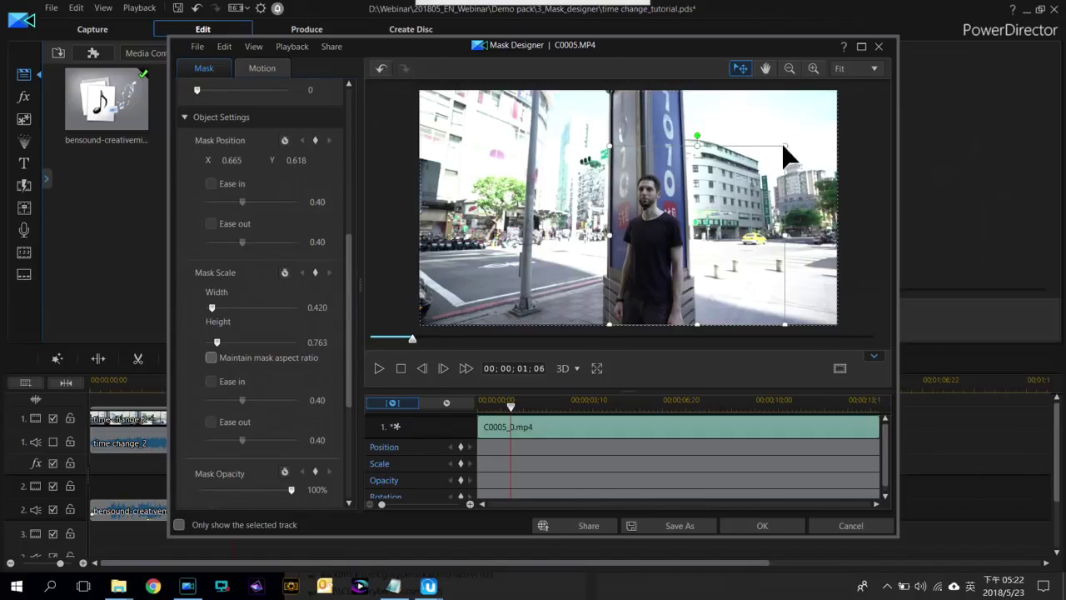
{"action": "left_click_drag", "start_coordinate": [781, 146], "coordinate": [689, 151]}
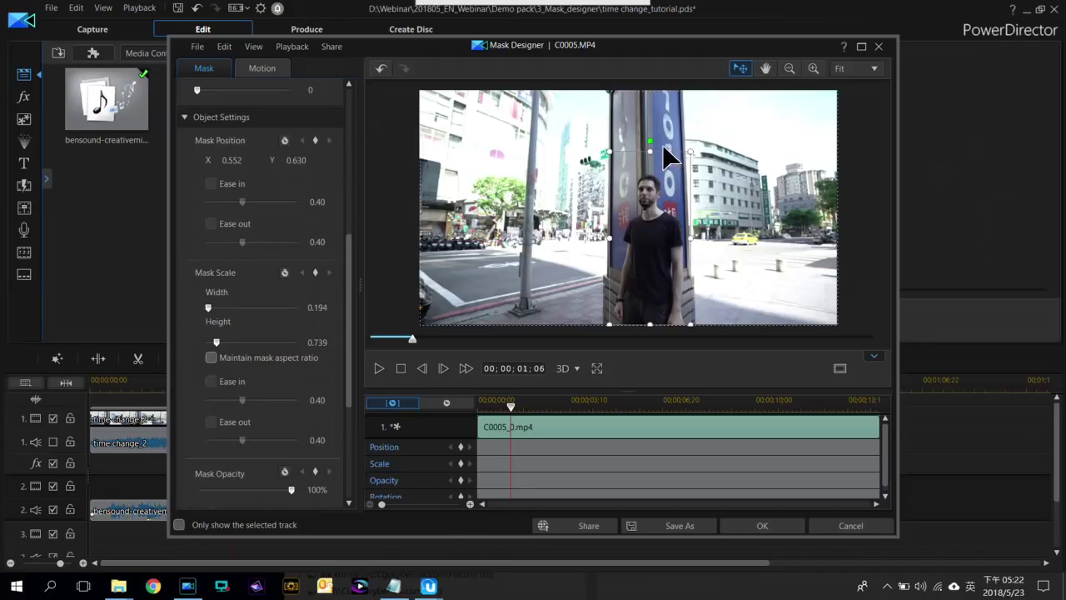
{"action": "mouse_move", "coordinate": [652, 148]}
{"action": "left_mouse_down"}
{"action": "mouse_move", "coordinate": [653, 193]}
{"action": "mouse_move", "coordinate": [657, 154]}
{"action": "left_mouse_up"}
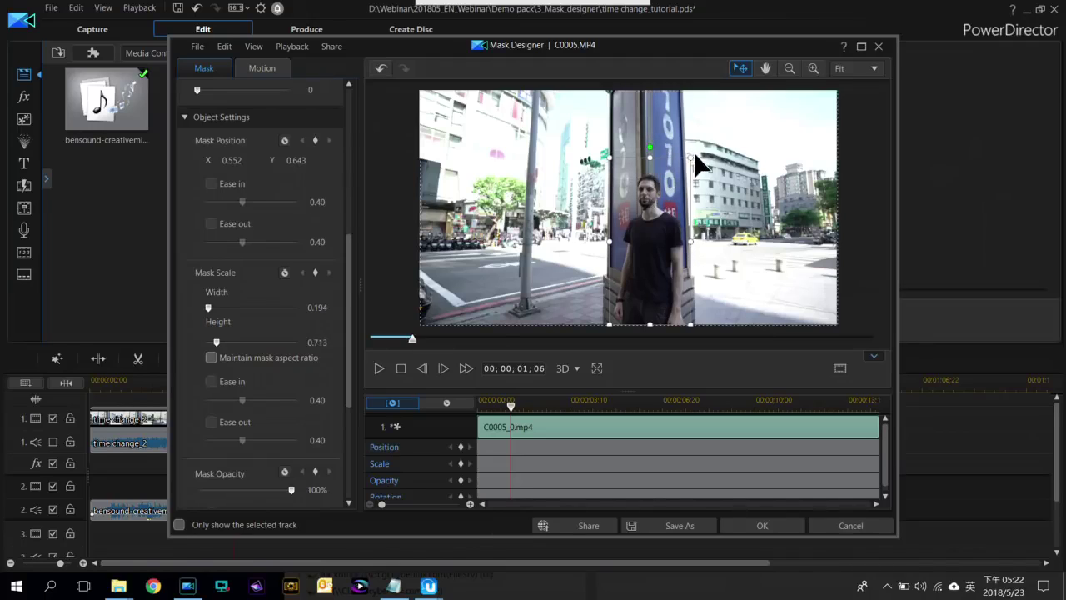
{"action": "left_click_drag", "start_coordinate": [693, 155], "coordinate": [688, 153]}
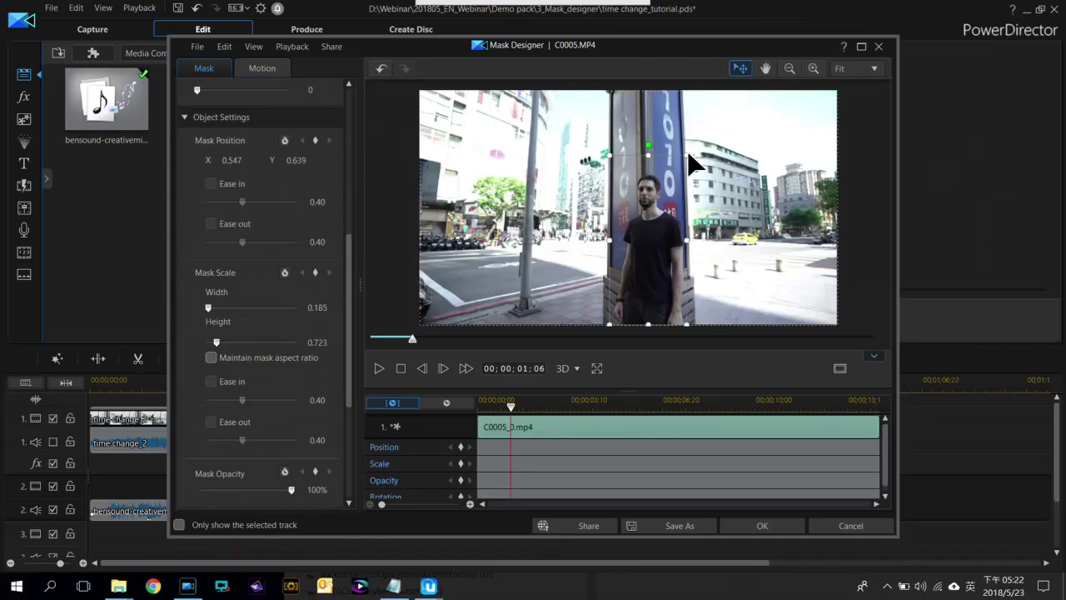
{"action": "left_click_drag", "start_coordinate": [650, 150], "coordinate": [649, 161]}
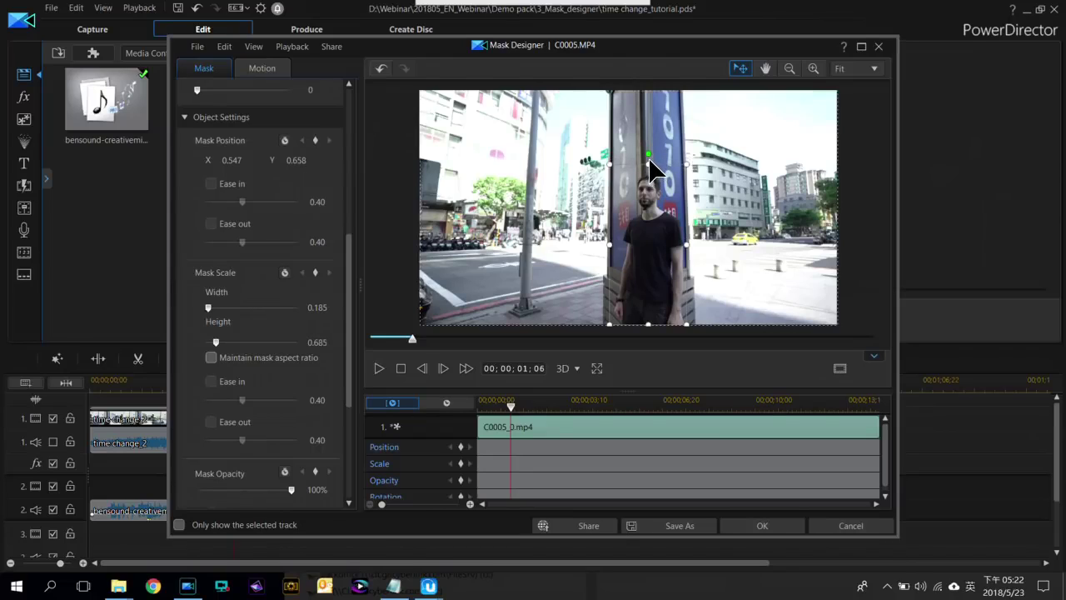
Play the masked C0005 clip to check the man's movement stays inside the mask, and apply the mask to the clip
{"action": "left_click", "coordinate": [381, 367]}
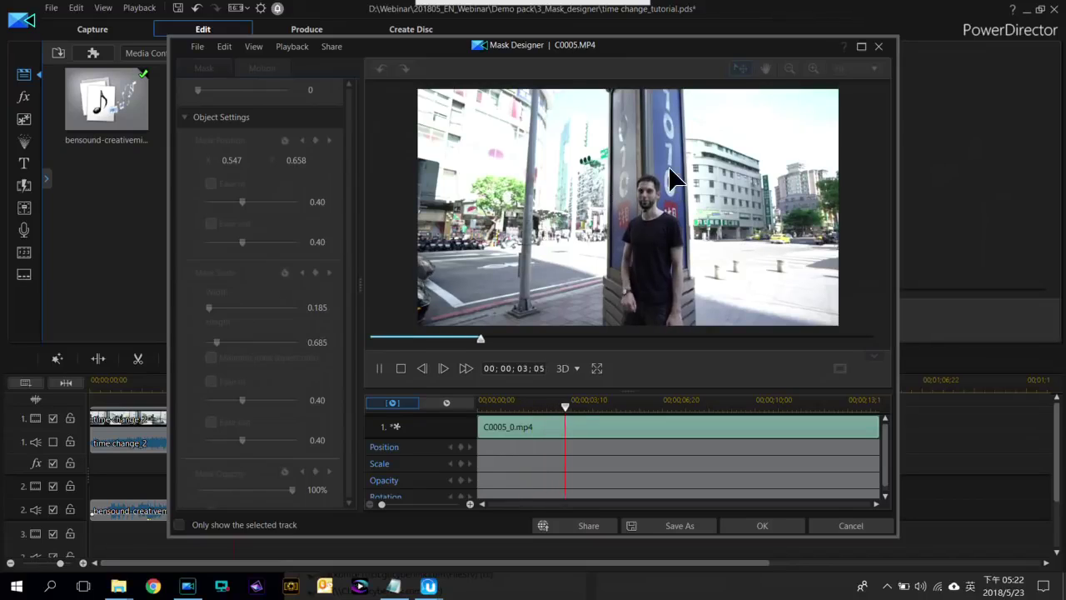
{"action": "left_click", "coordinate": [384, 369]}
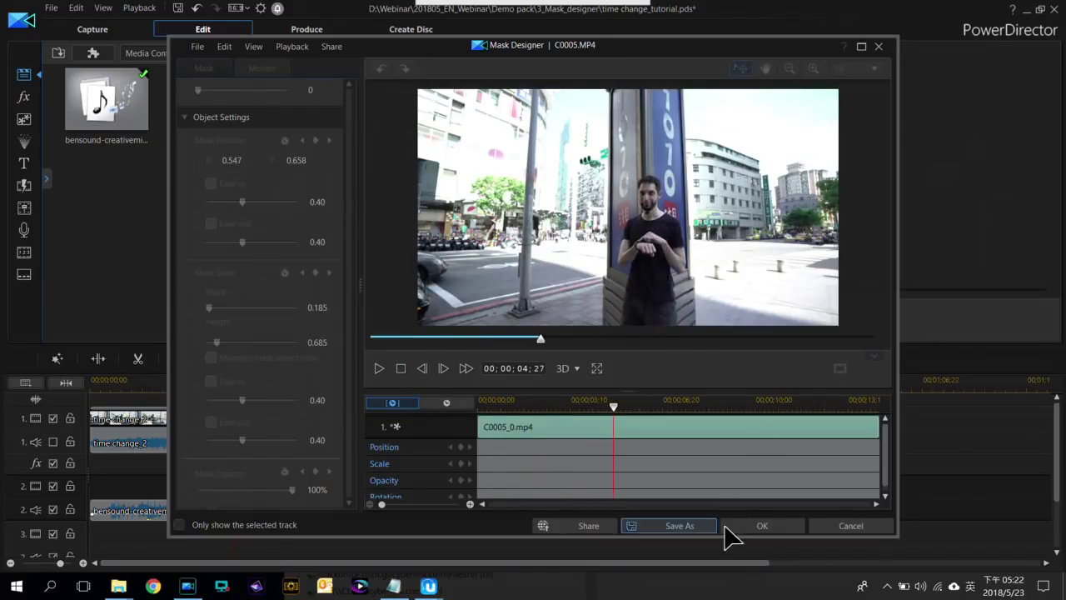
{"action": "left_click", "coordinate": [775, 527]}
{"action": "left_click", "coordinate": [255, 416]}
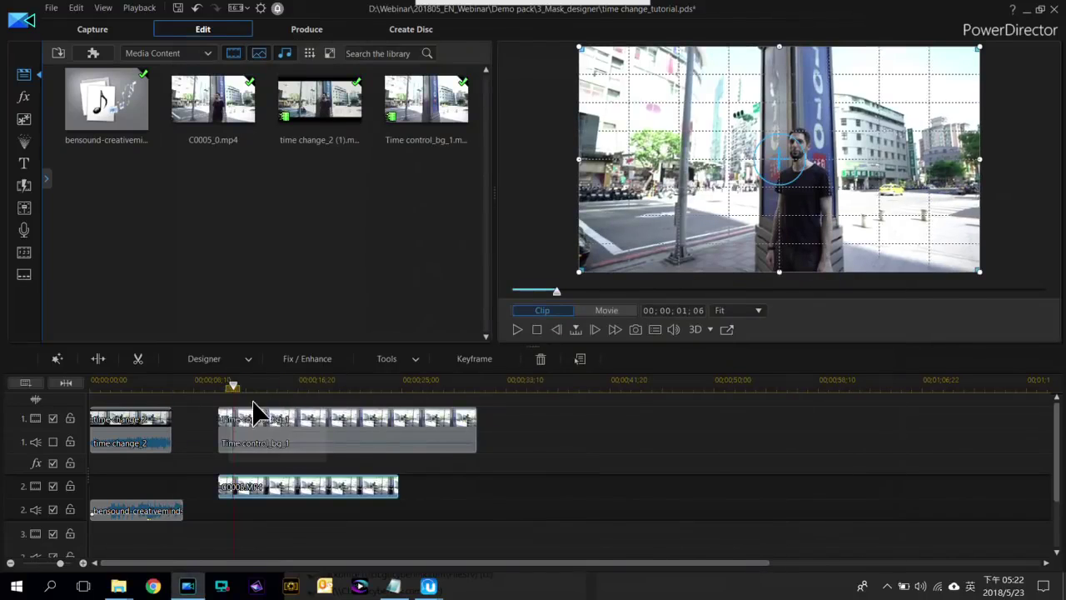
Preview the masked C0005 clip alone with video track 1 hidden, and show that track again
{"action": "left_click", "coordinate": [52, 418]}
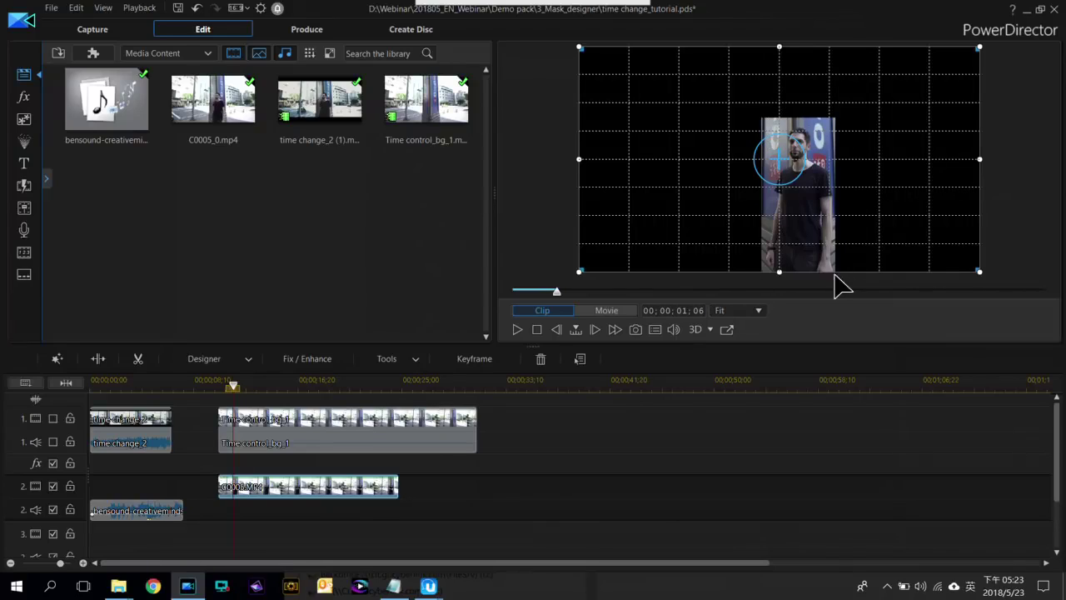
{"action": "left_click", "coordinate": [52, 418]}
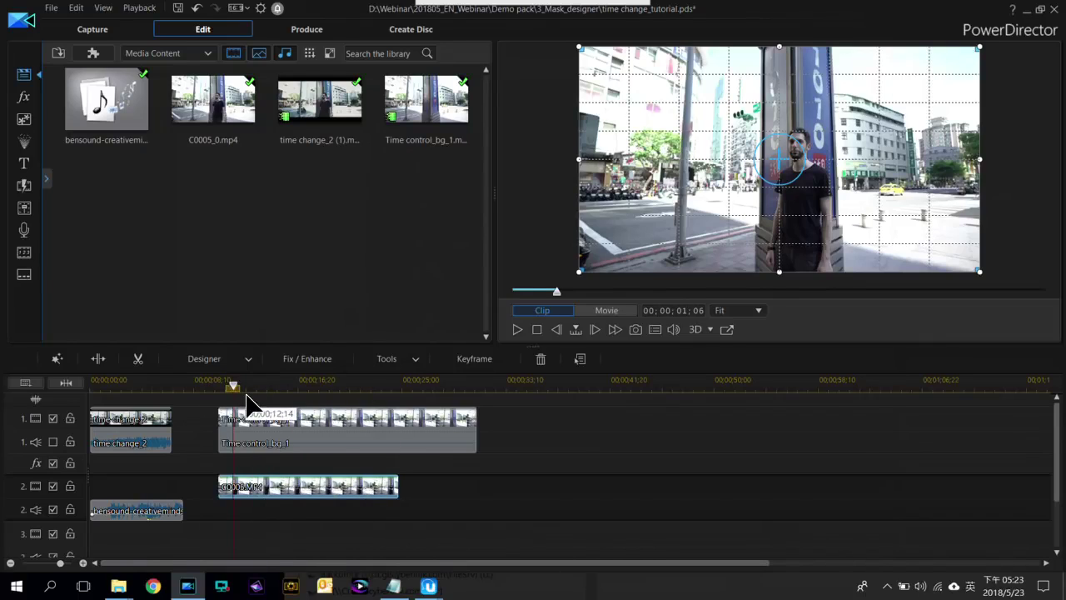
Play the movie up to the man's wrist gesture at 00;00;15;05 and split the Time control_bg_1 clip on track 1 there
{"action": "left_click", "coordinate": [261, 459]}
{"action": "key", "text": "space"}
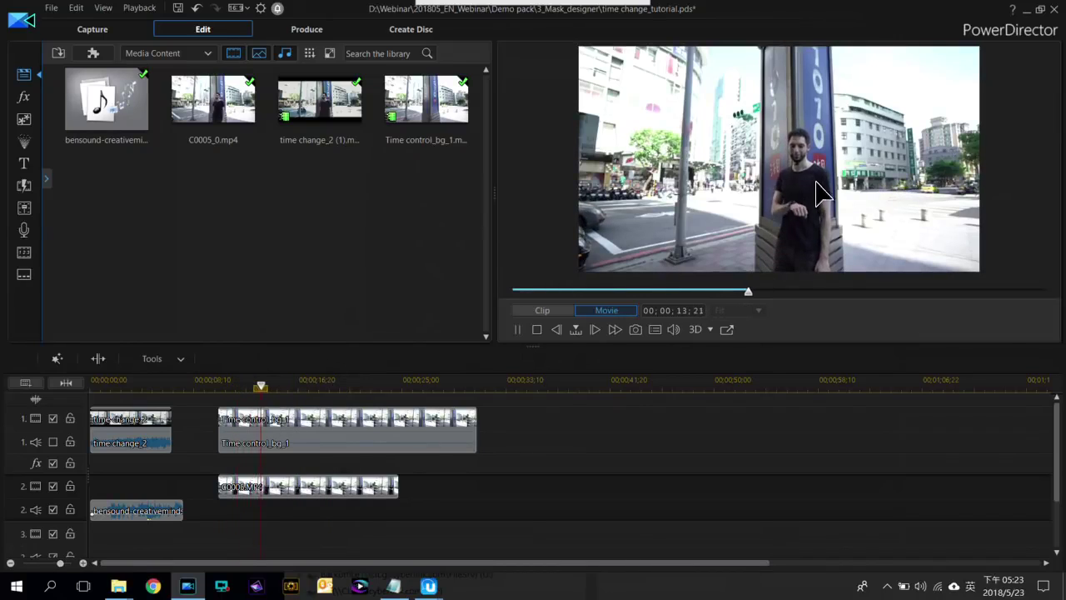
{"action": "key", "text": "space"}
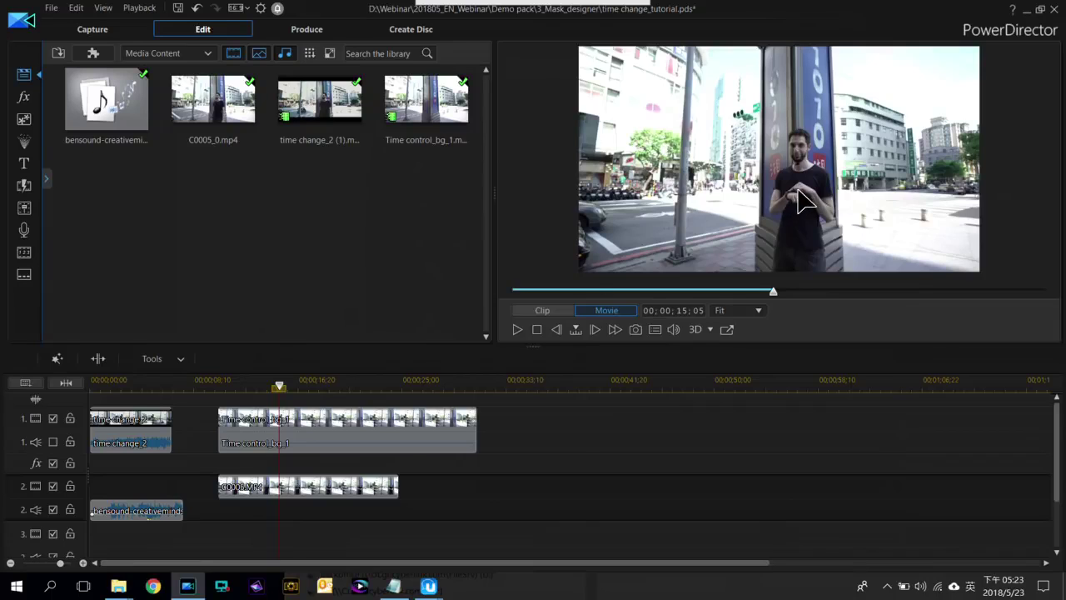
{"action": "left_click", "coordinate": [308, 419]}
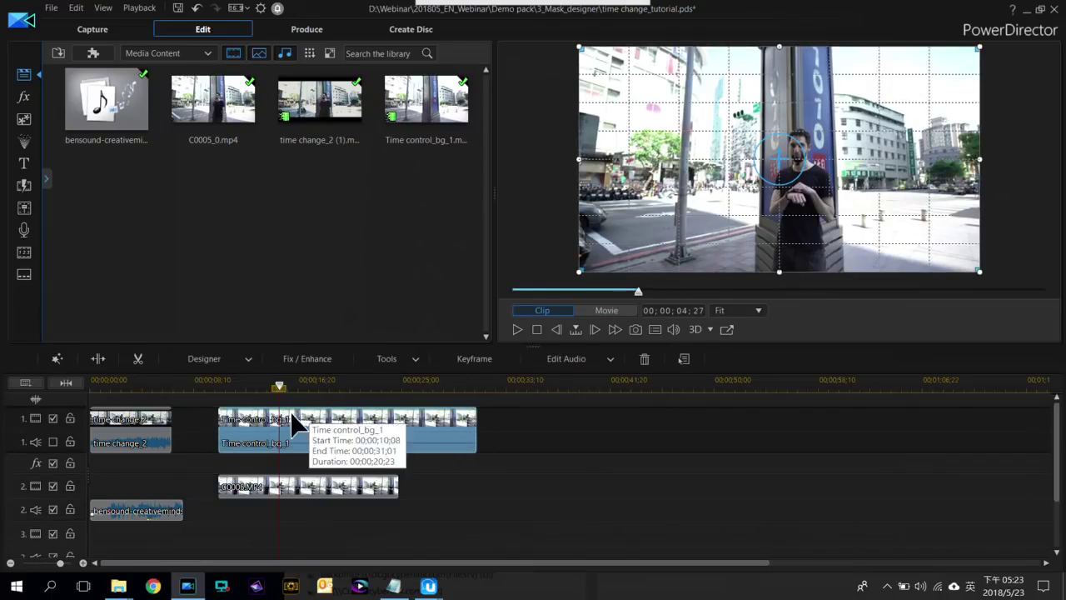
{"action": "left_click", "coordinate": [98, 358]}
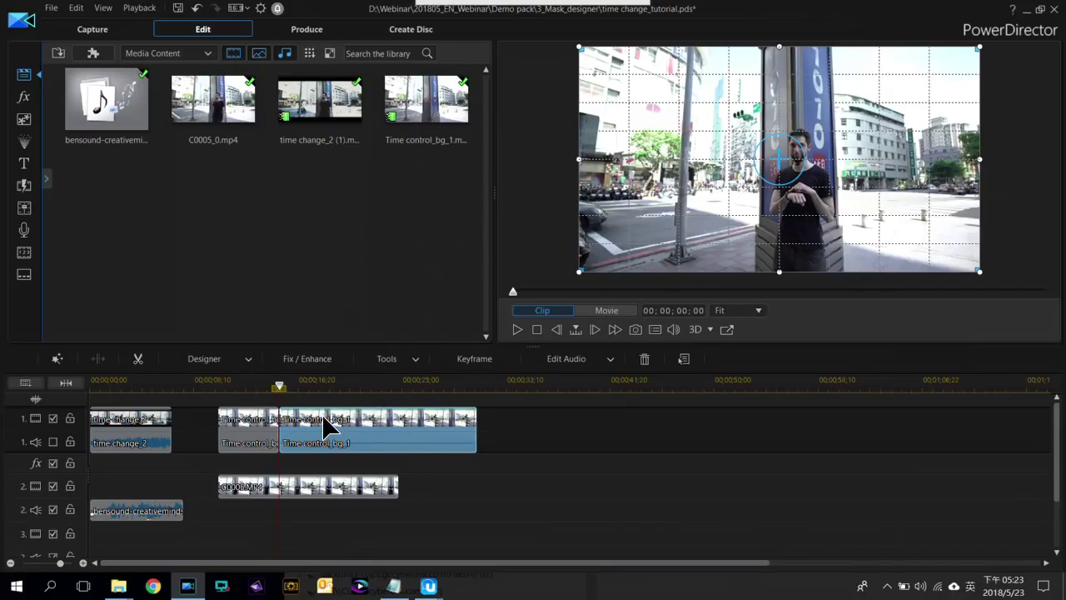
Speed up the second Time control_bg_1 segment with Video Speed at a 2.980 multiplier, a duration of 00;00;05;10, preview it and apply
{"action": "left_click", "coordinate": [312, 389]}
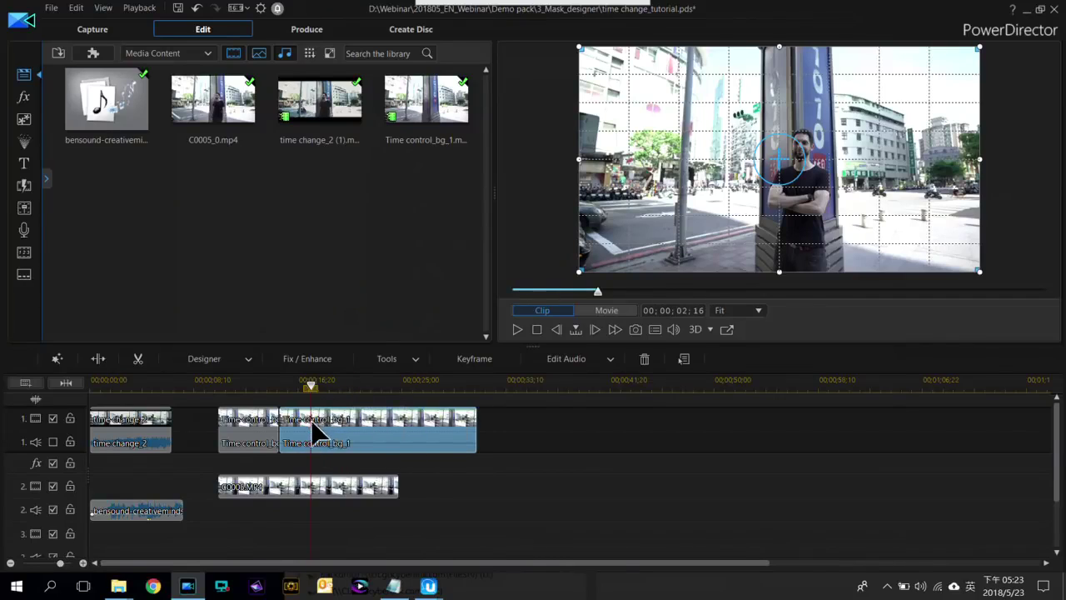
{"action": "left_click", "coordinate": [407, 360]}
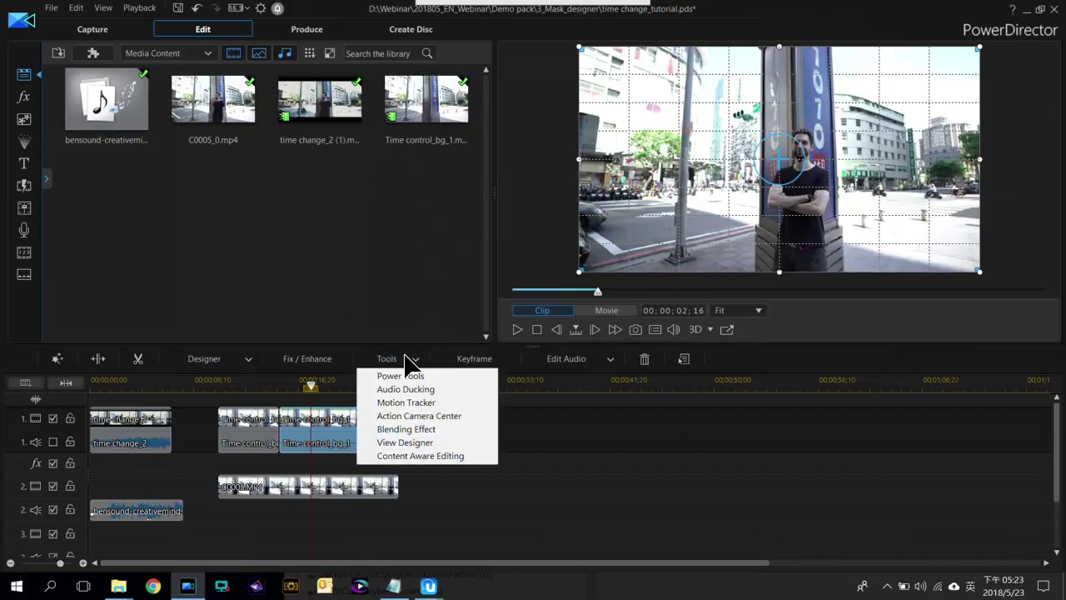
{"action": "left_click", "coordinate": [434, 376]}
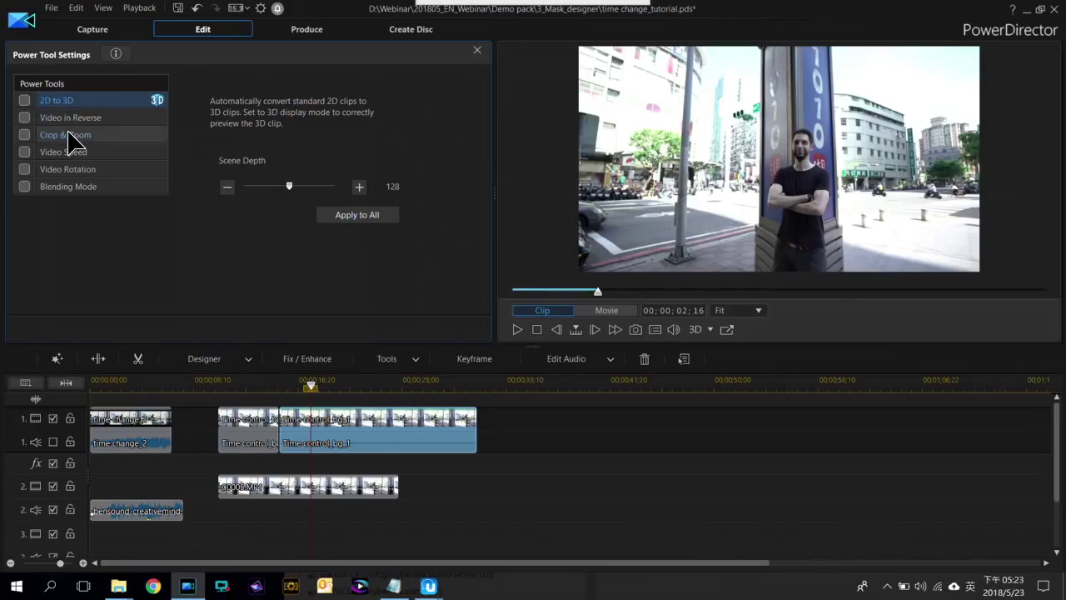
{"action": "left_click", "coordinate": [25, 152]}
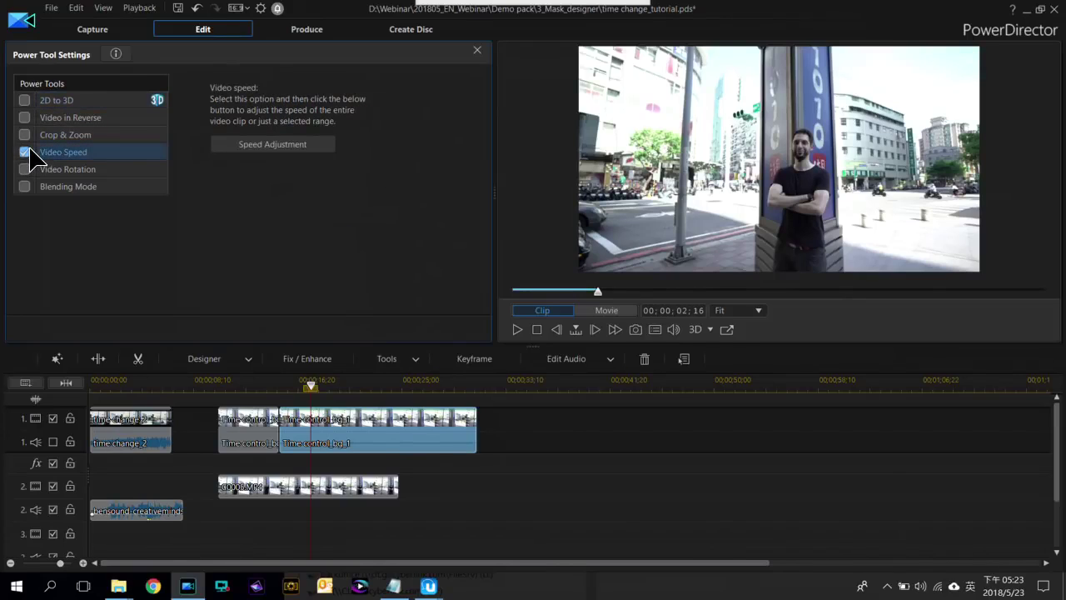
{"action": "left_click", "coordinate": [322, 144]}
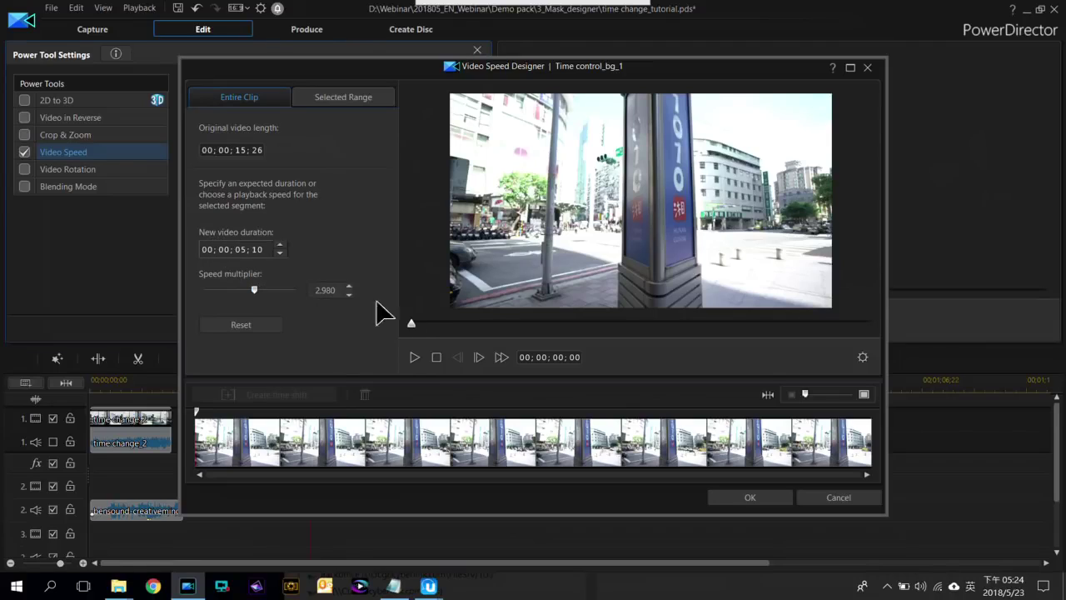
{"action": "left_click", "coordinate": [415, 357]}
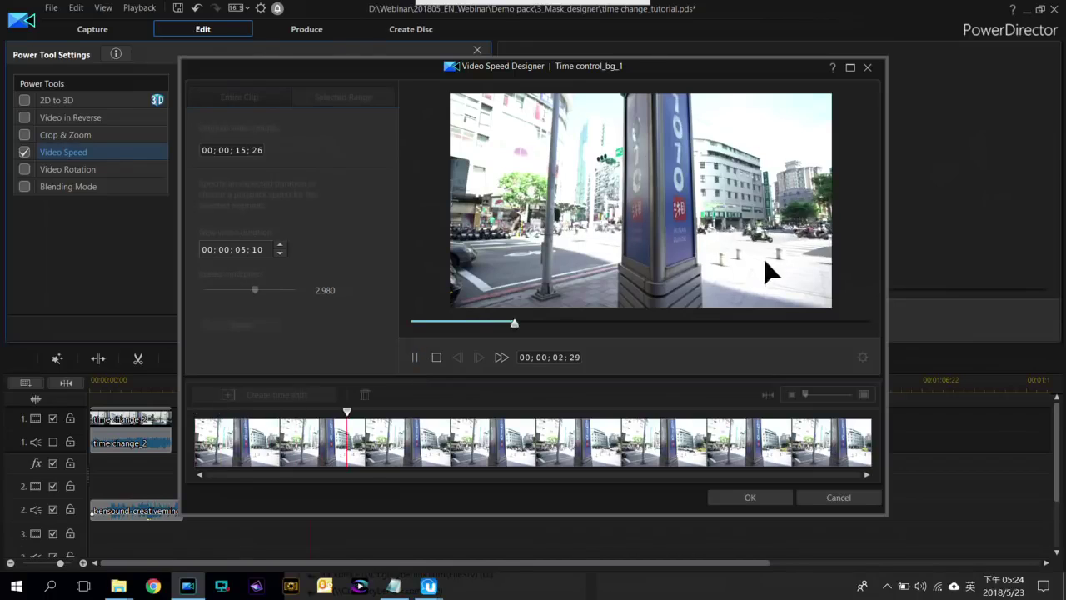
{"action": "left_click", "coordinate": [437, 357]}
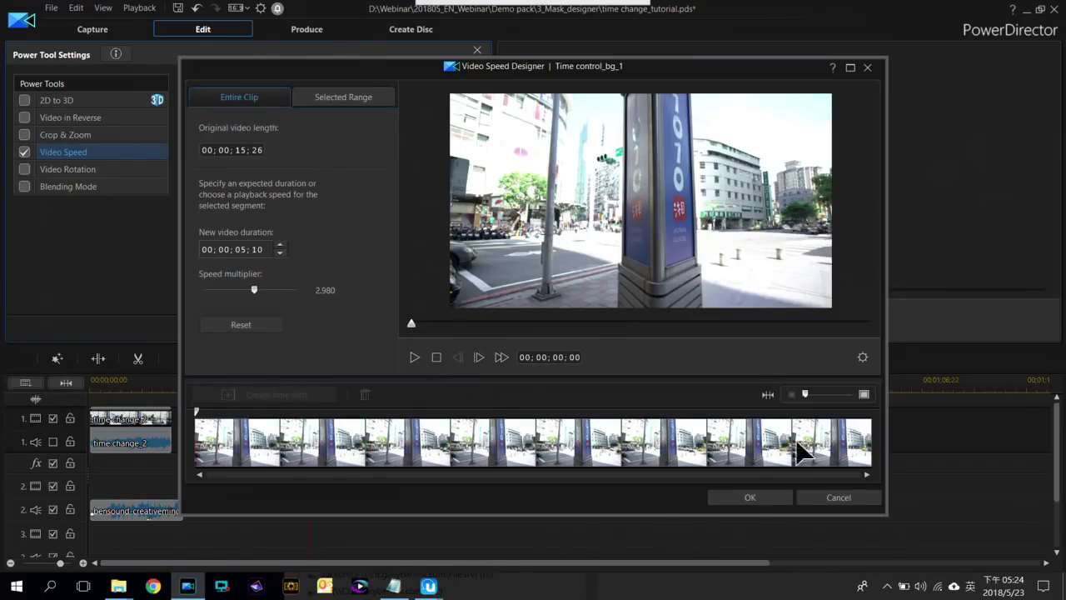
{"action": "left_click", "coordinate": [750, 497]}
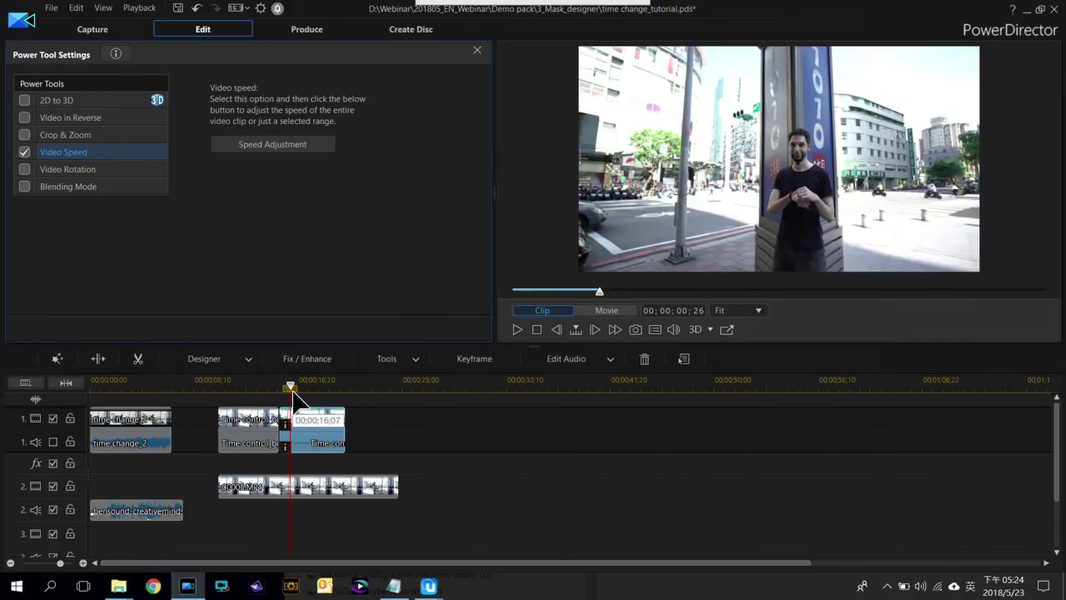
Play the movie from 00;00;15;01 to check the sped-up street traffic behind the man
{"action": "left_click", "coordinate": [277, 384]}
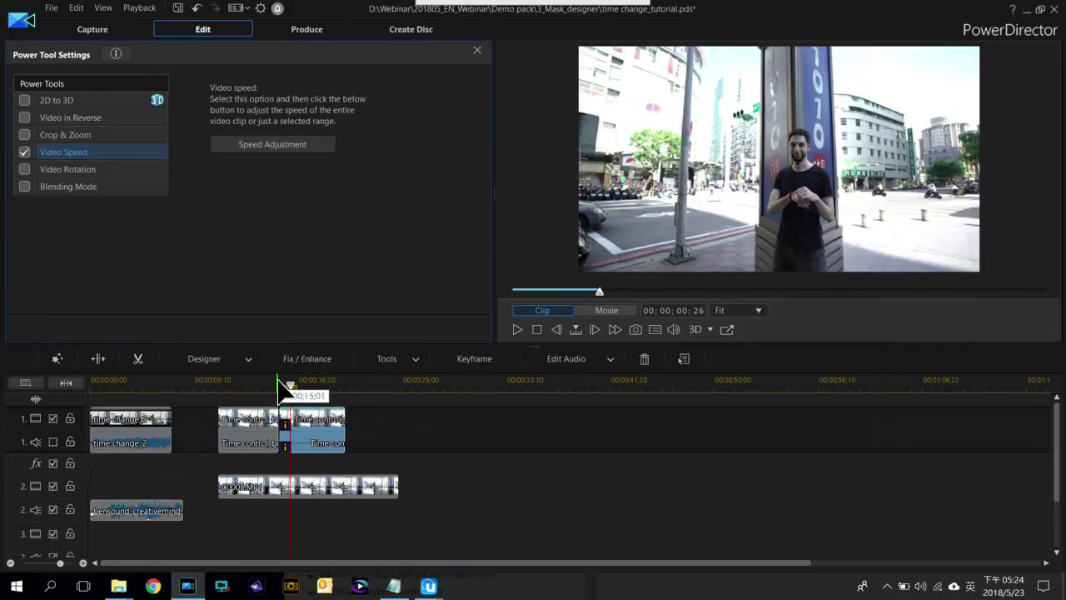
{"action": "left_click", "coordinate": [405, 435]}
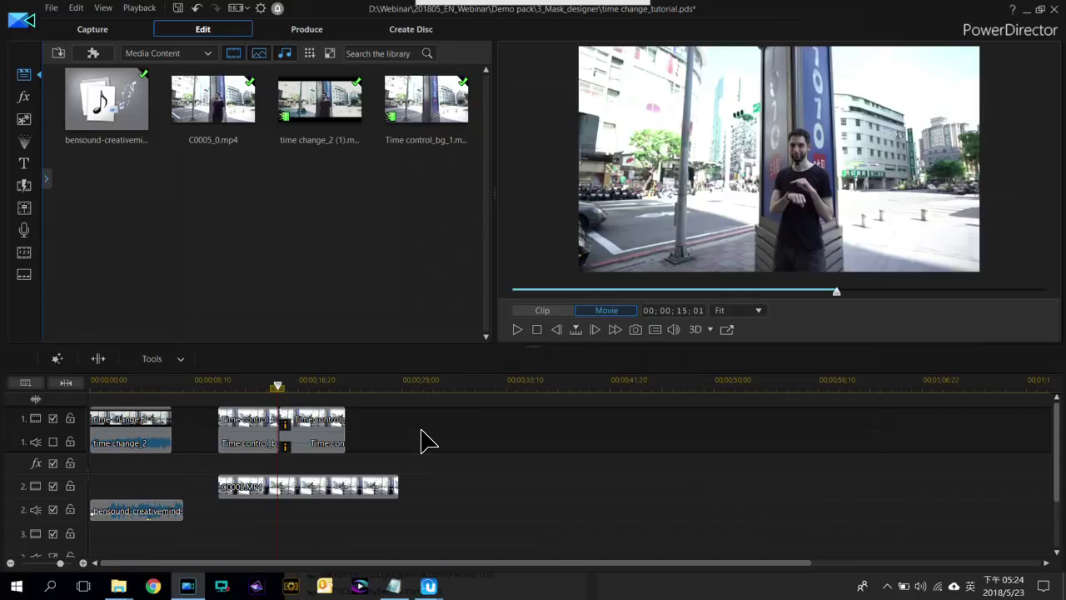
{"action": "key", "text": "space"}
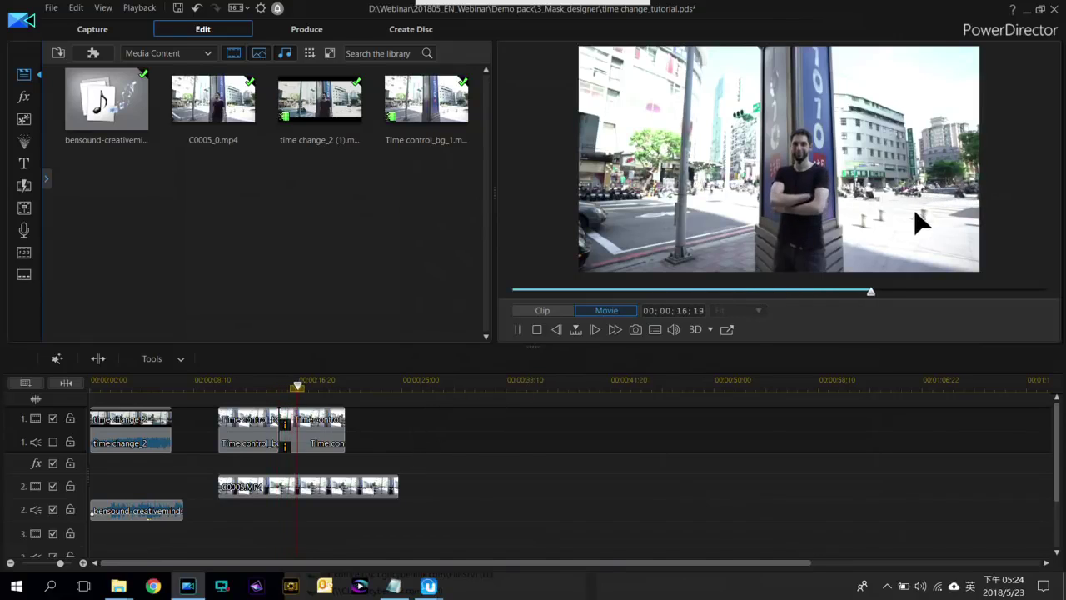
{"action": "key", "text": "space"}
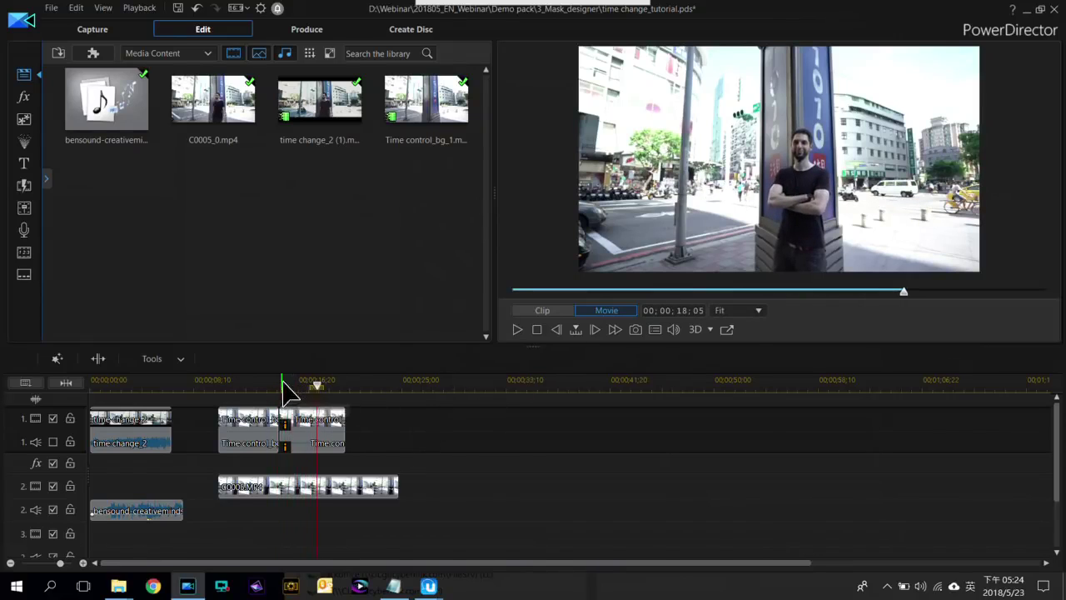
Search the video effects for "DE" and apply the Delay effect to the sped-up second Time control_bg_1 segment
{"action": "left_click", "coordinate": [283, 386]}
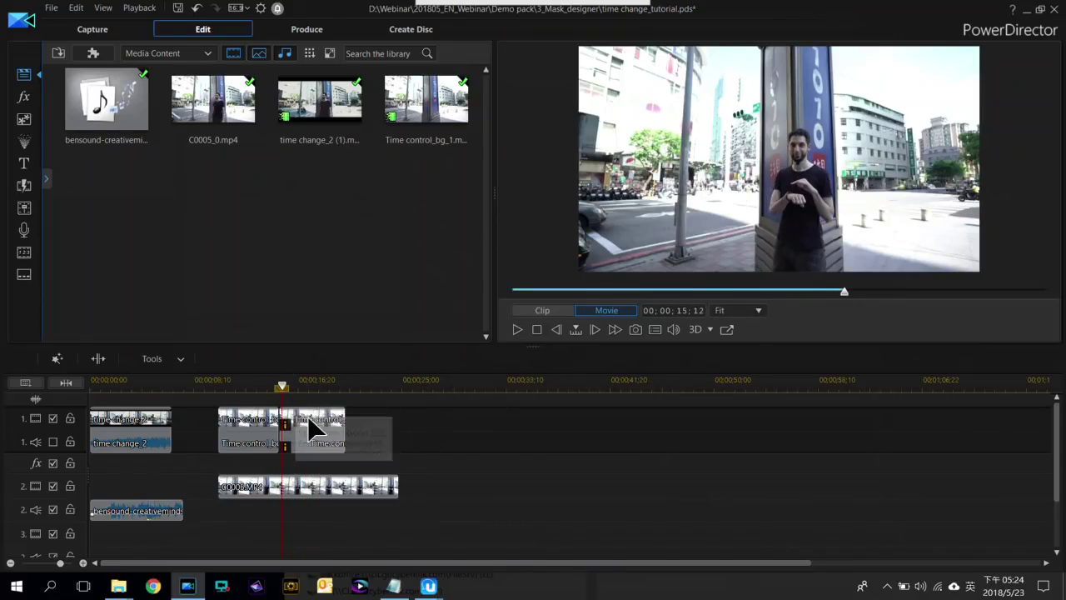
{"action": "left_click", "coordinate": [23, 97]}
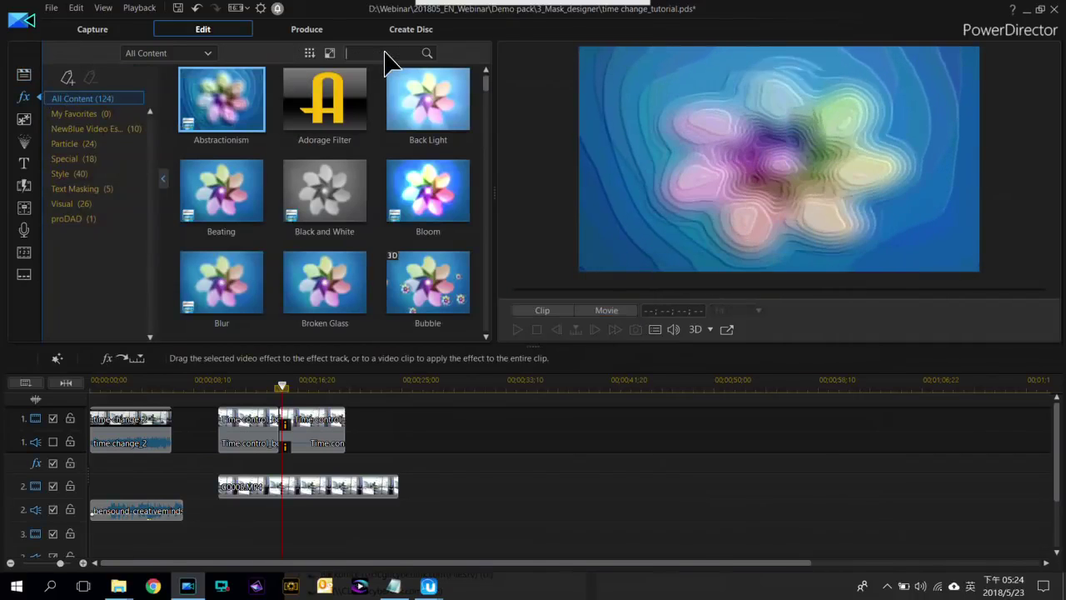
{"action": "left_click", "coordinate": [386, 55]}
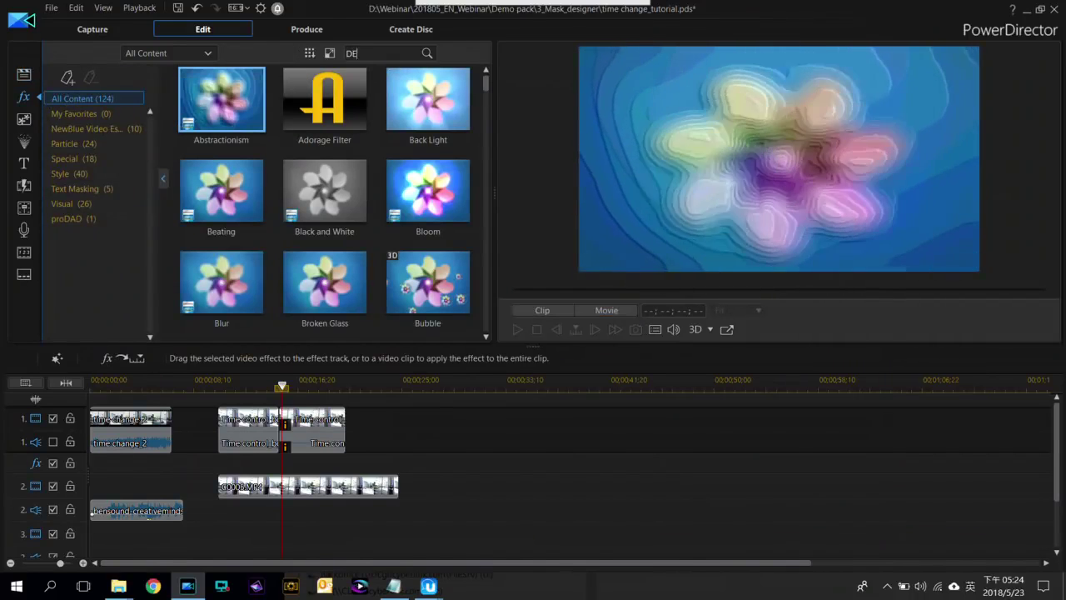
{"action": "type", "text": "DE"}
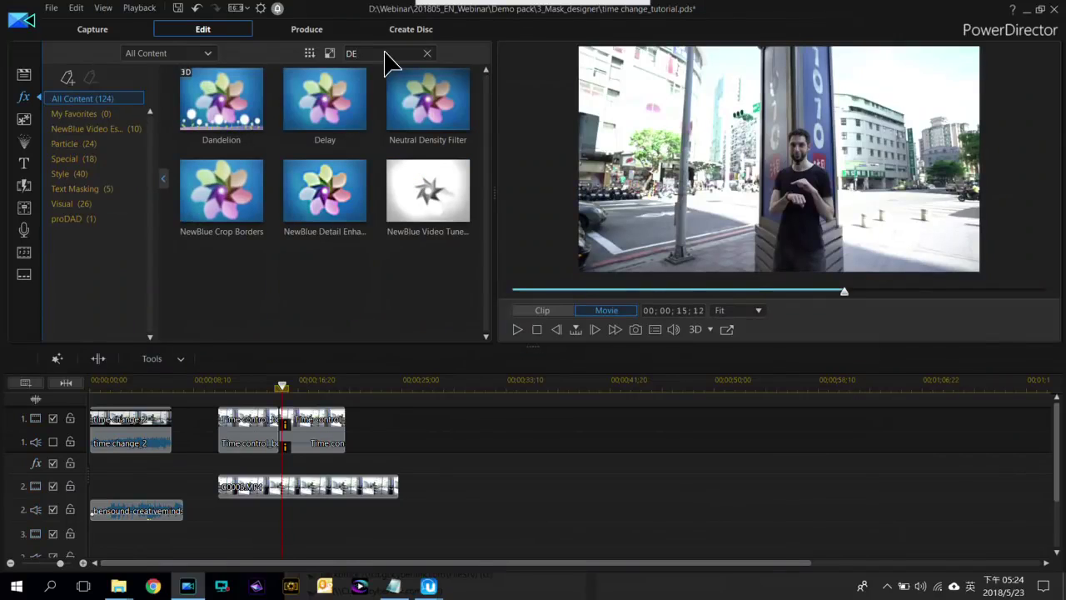
{"action": "left_click_drag", "start_coordinate": [349, 98], "coordinate": [327, 434]}
{"action": "left_click", "coordinate": [330, 420]}
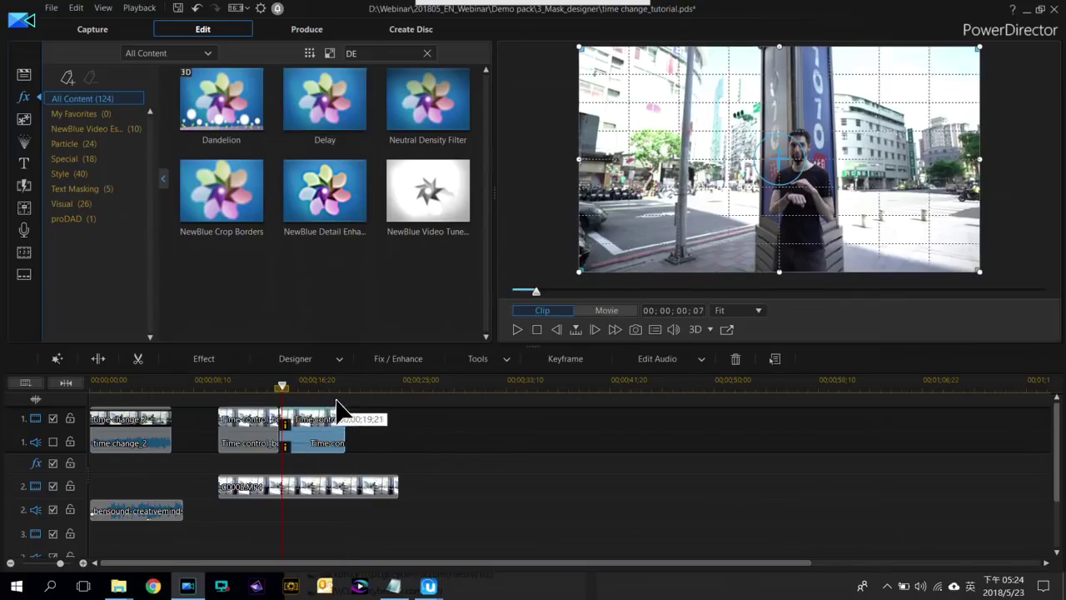
Play the movie from just before the split to check the Delay effect on the sped-up background
{"action": "left_click", "coordinate": [272, 385]}
{"action": "left_click", "coordinate": [459, 445]}
{"action": "key", "text": "space"}
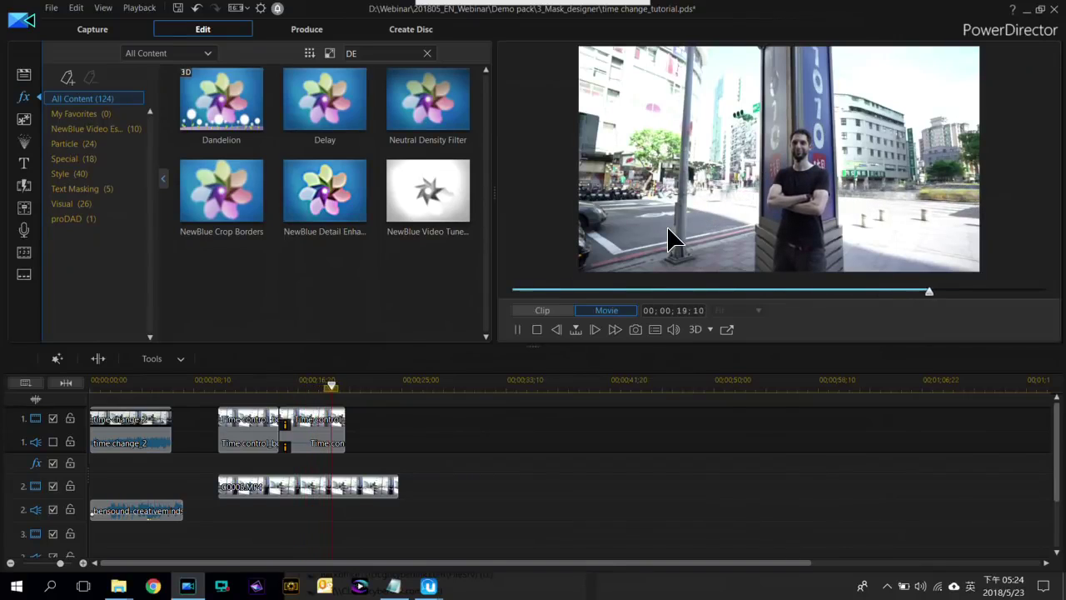
{"action": "key", "text": "space"}
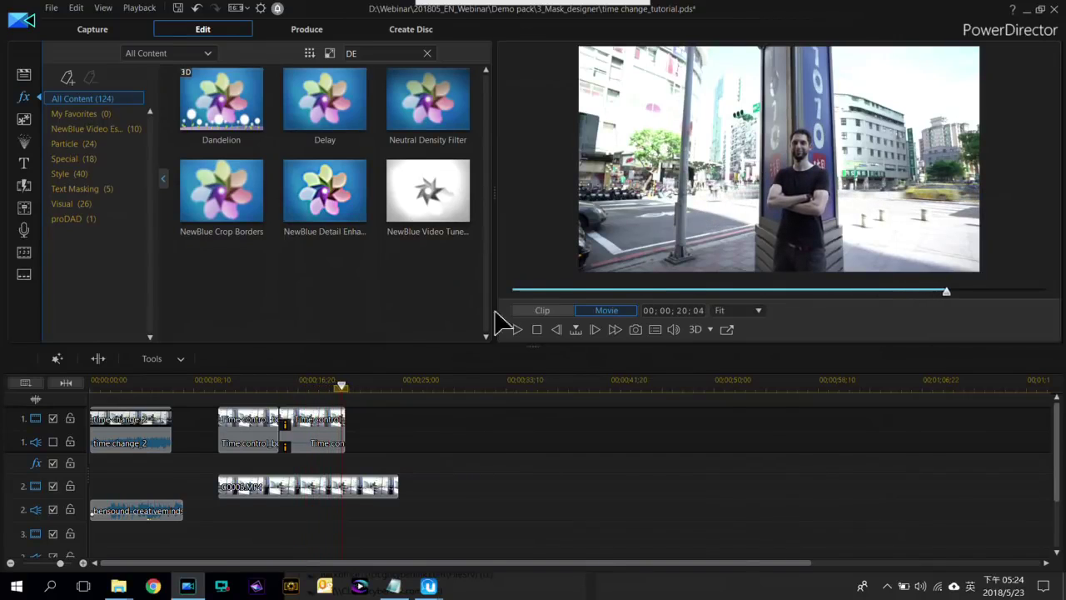
Enable the Look-up Table enhancement on the C0005 clip on track 2 and load a color look-up table file
{"action": "left_click", "coordinate": [258, 479]}
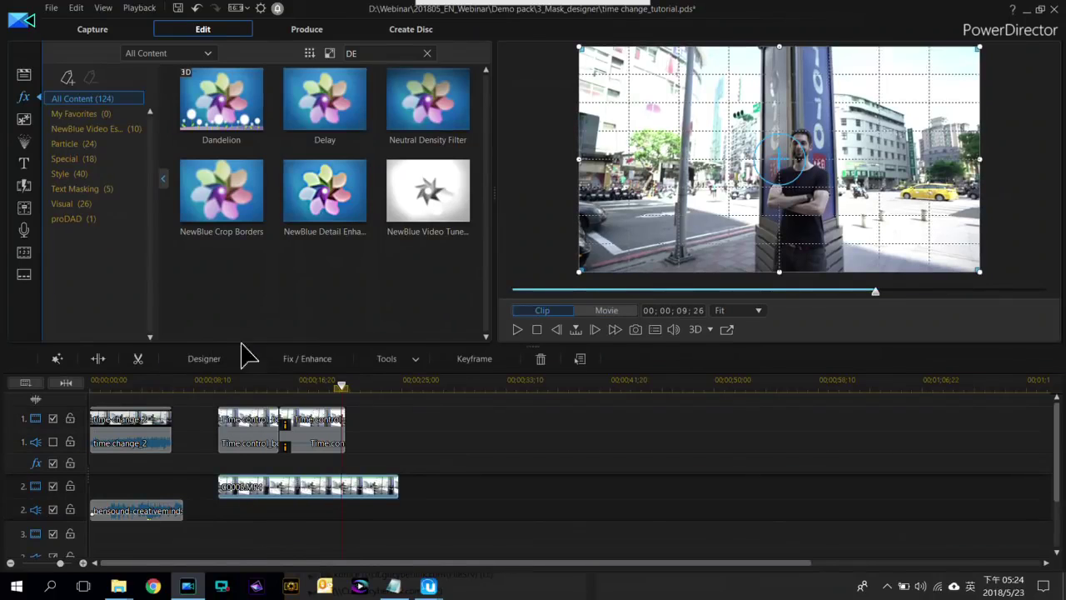
{"action": "left_click", "coordinate": [331, 345]}
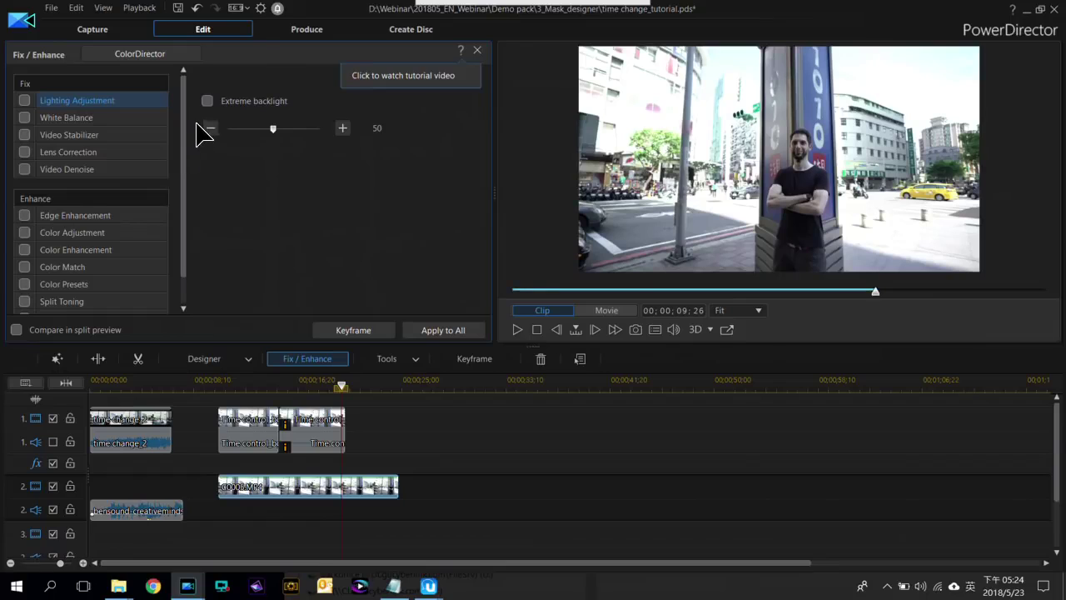
{"action": "scroll", "coordinate": [138, 285], "scroll_direction": "down", "scroll_amount": 2}
{"action": "left_click", "coordinate": [34, 304]}
{"action": "left_click", "coordinate": [454, 175]}
{"action": "left_click", "coordinate": [254, 97]}
{"action": "double_click", "coordinate": [254, 98]}
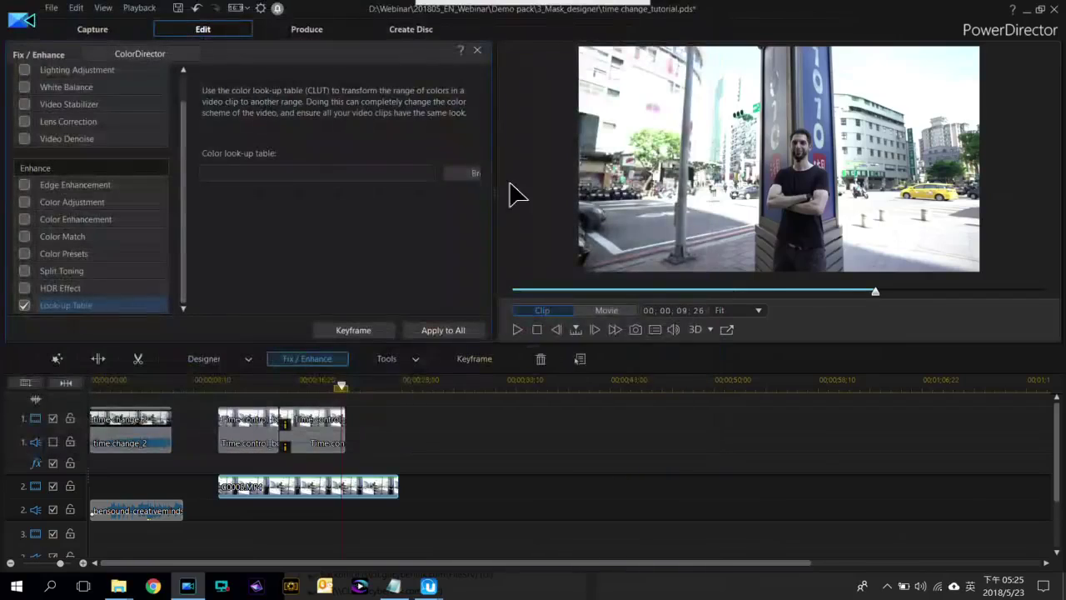
Enable the Look-up Table on the first Time control_bg_1 segment, load a table from the 7_Slow motion folder, and apply it to all clips
{"action": "left_click", "coordinate": [242, 429]}
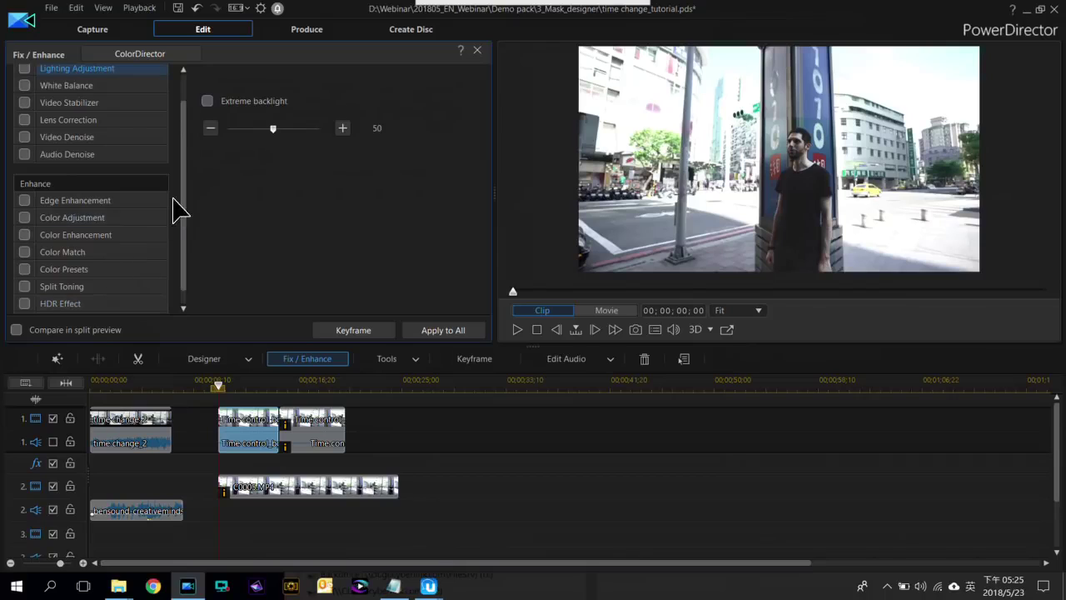
{"action": "scroll", "coordinate": [191, 257], "scroll_direction": "down", "scroll_amount": 1}
{"action": "left_click", "coordinate": [25, 305]}
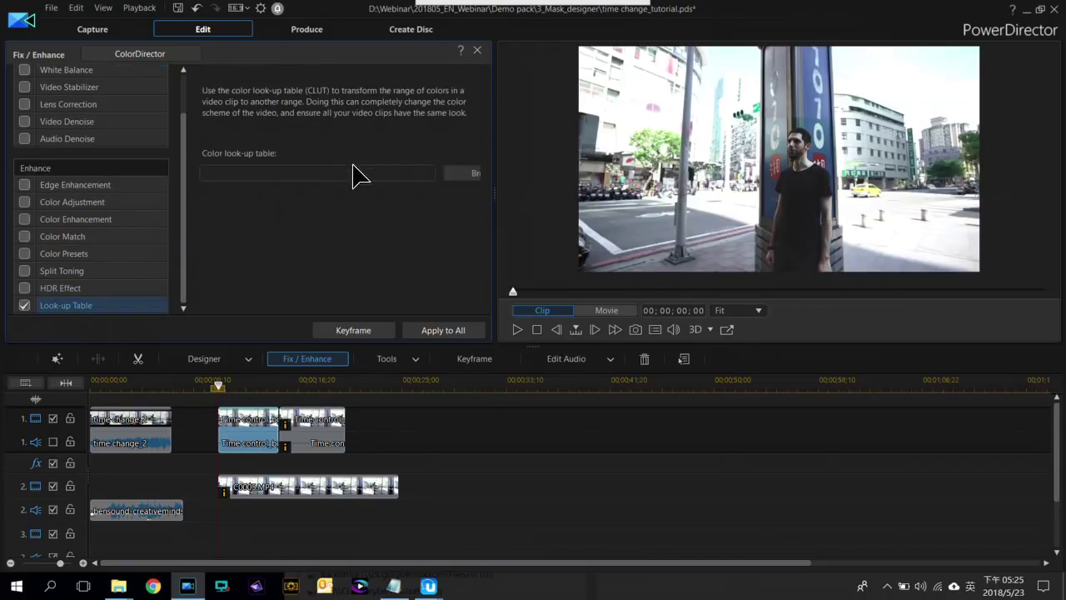
{"action": "left_click", "coordinate": [463, 172]}
{"action": "double_click", "coordinate": [269, 100]}
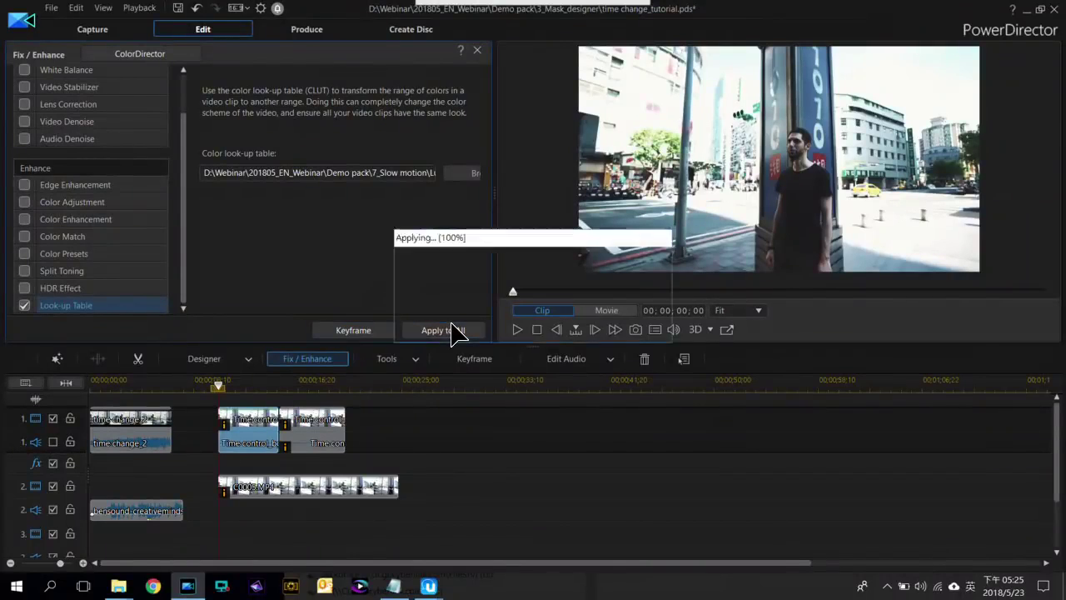
{"action": "left_click", "coordinate": [595, 495]}
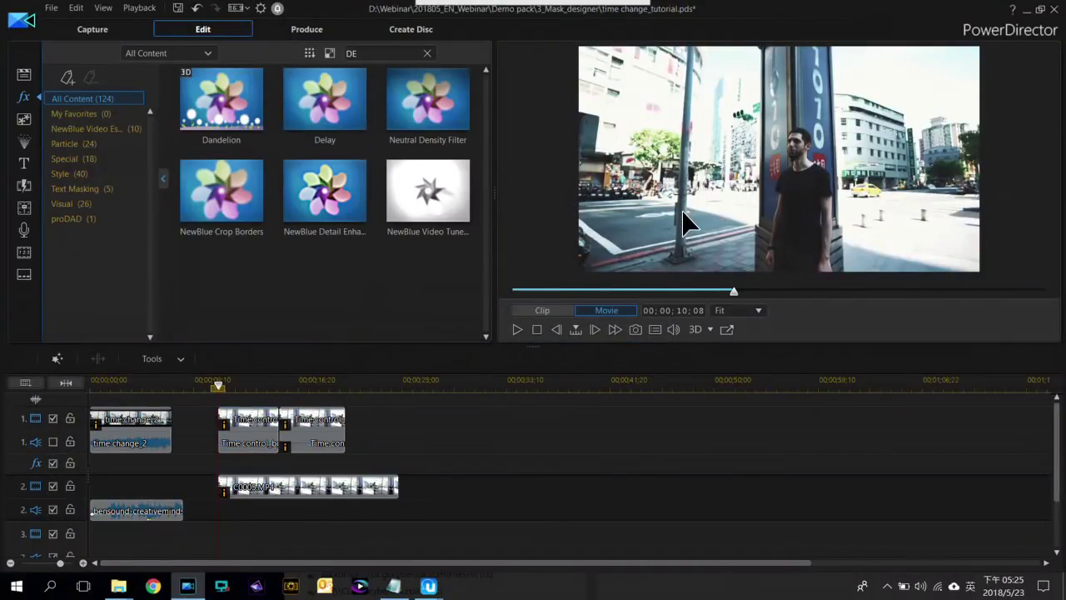
Play the color-graded time-change sequence full screen from 00;00;10;08 to about 00;00;17;00, and leave full screen
{"action": "double_click", "coordinate": [642, 227]}
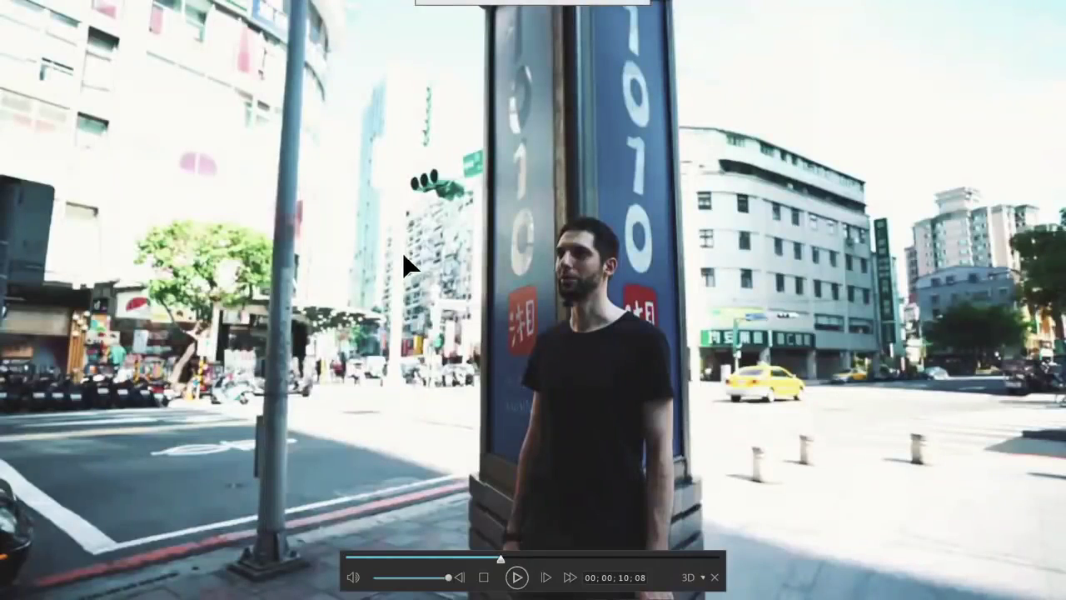
{"action": "key", "text": "space"}
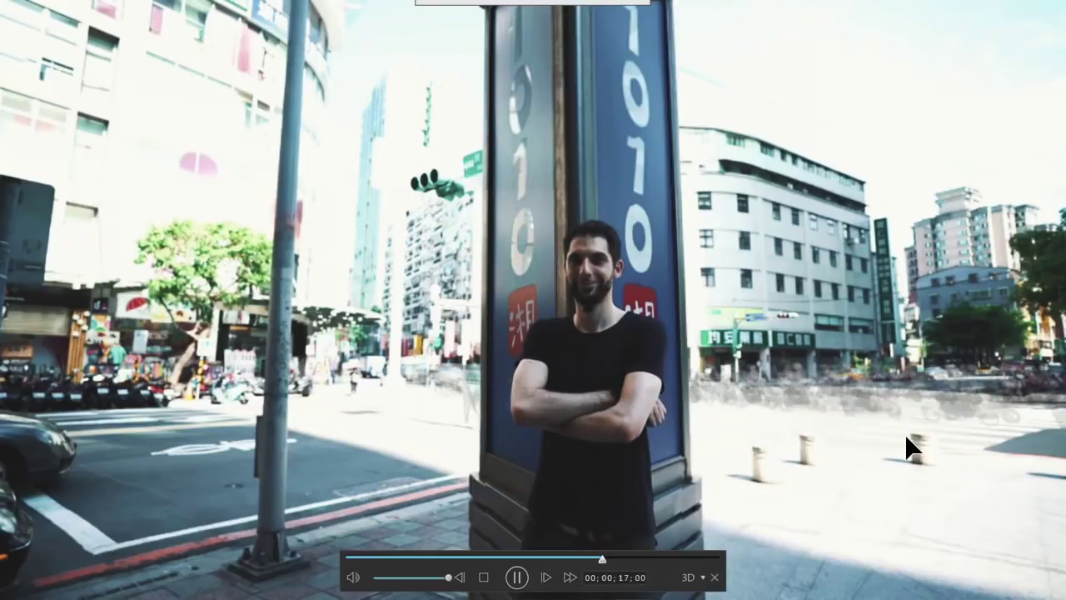
{"action": "key", "text": "Escape"}
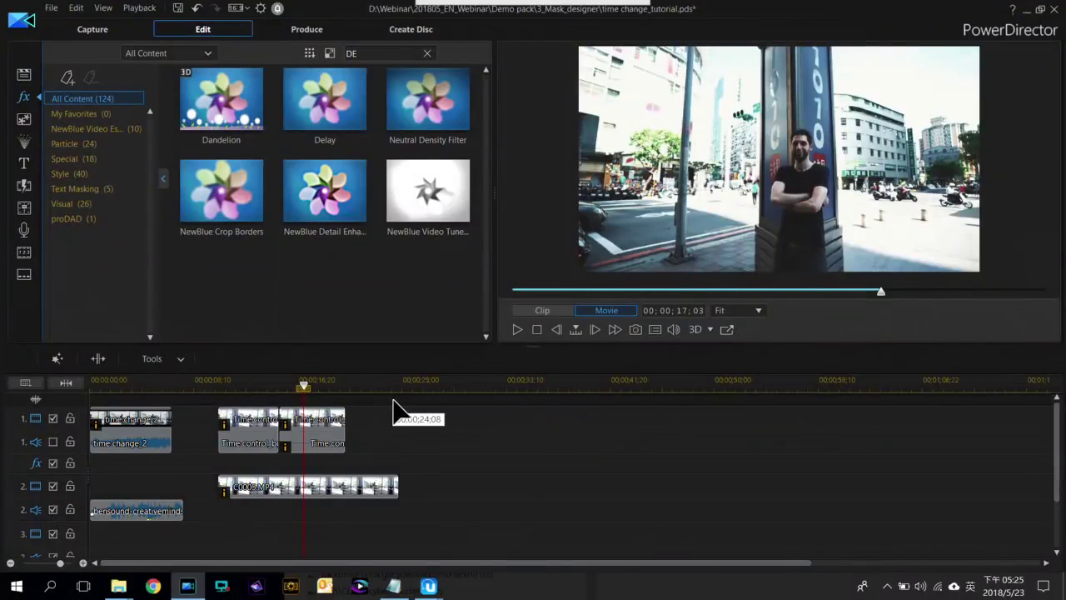
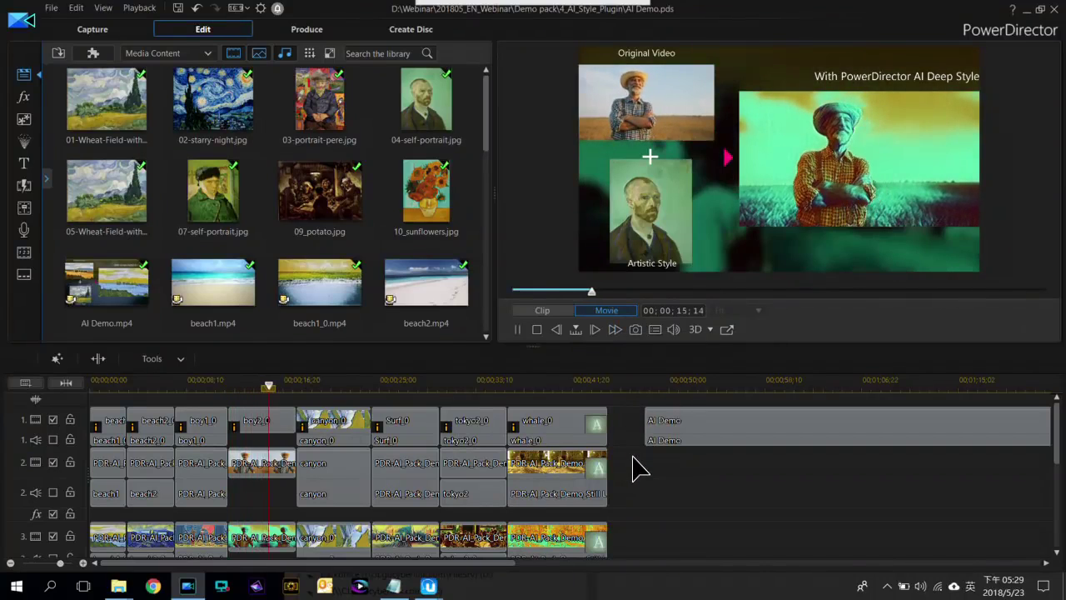
Pause playback, move the AI Demo clip further along track 1 and place the original Starry Night demo clip in the gap before it
{"action": "key", "text": "space"}
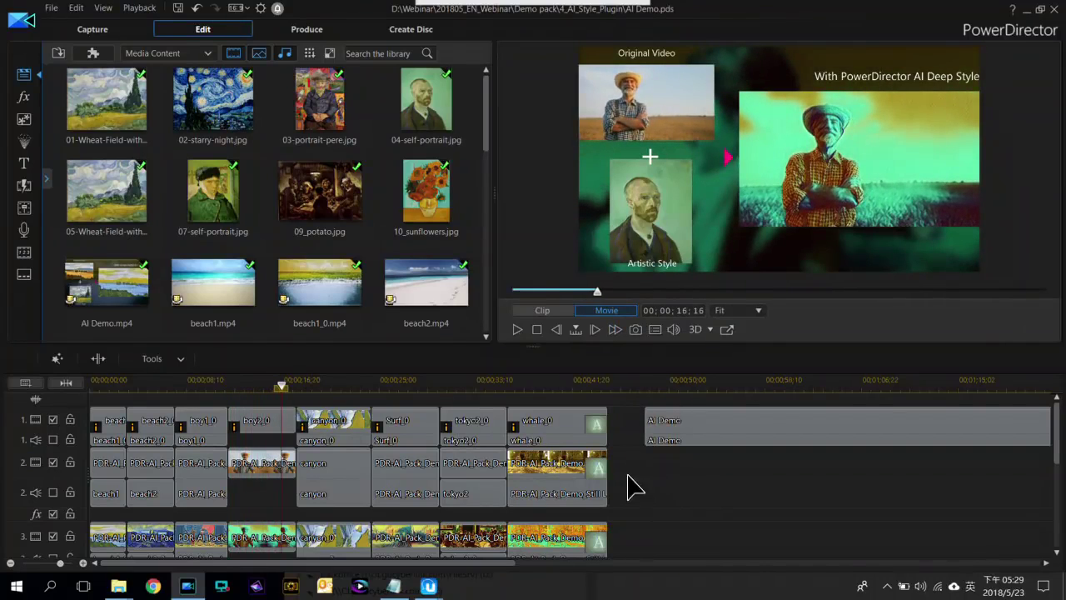
{"action": "scroll", "coordinate": [370, 471], "scroll_direction": "down", "scroll_amount": 3}
{"action": "left_click", "coordinate": [328, 419]}
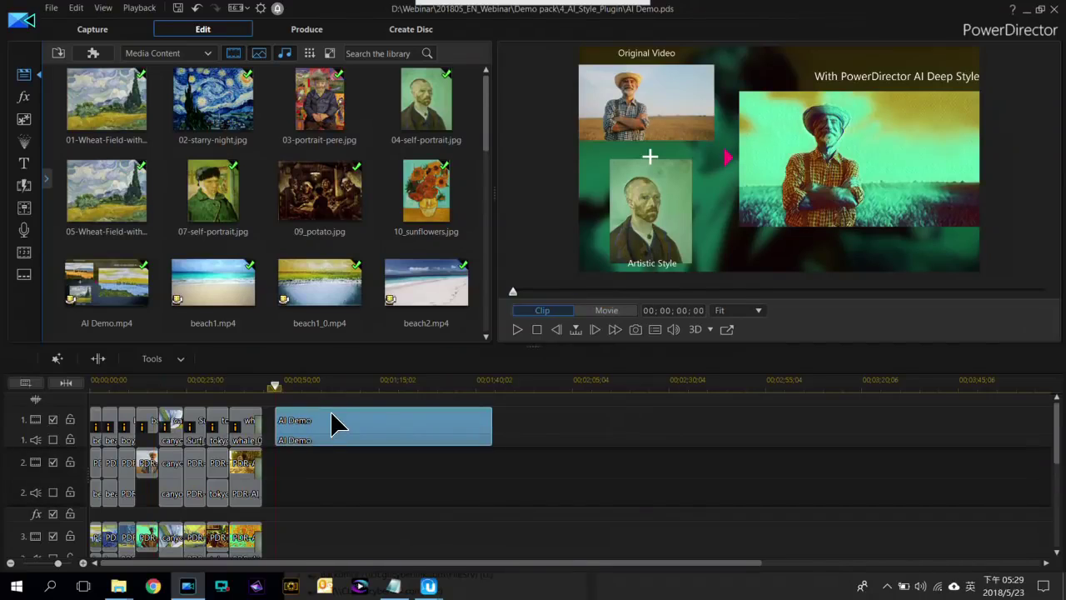
{"action": "left_click_drag", "start_coordinate": [334, 424], "coordinate": [642, 423]}
{"action": "left_click_drag", "start_coordinate": [493, 114], "coordinate": [283, 250]}
{"action": "left_click_drag", "start_coordinate": [100, 225], "coordinate": [285, 425]}
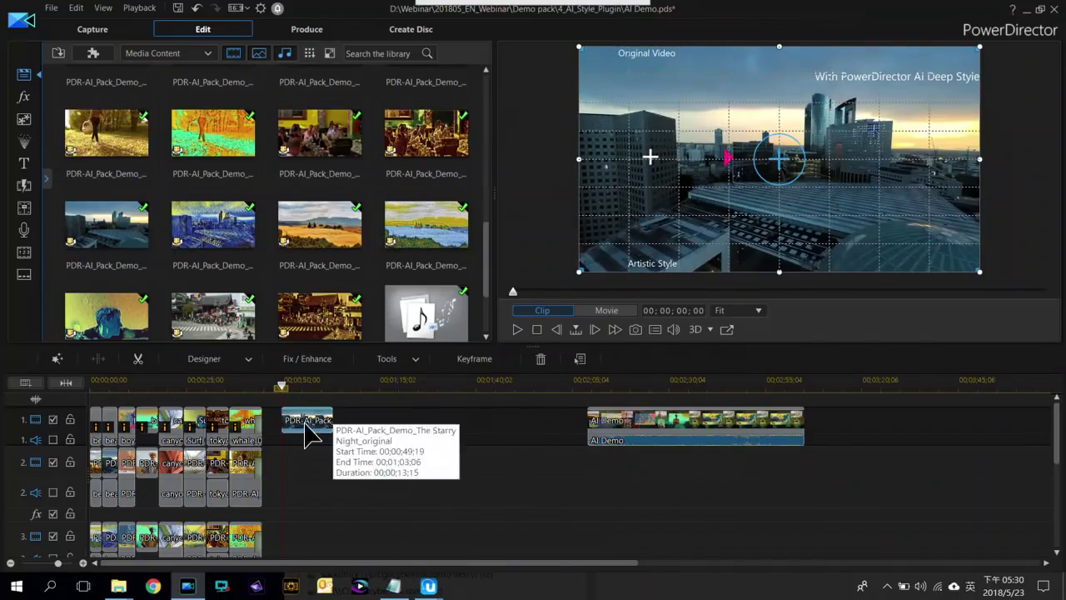
Disable the lower timeline tracks that hold the overlay titles and graphics
{"action": "left_click_drag", "start_coordinate": [1055, 409], "coordinate": [1049, 494]}
{"action": "left_click", "coordinate": [52, 420]}
{"action": "left_click", "coordinate": [53, 491]}
{"action": "scroll", "coordinate": [1060, 423], "scroll_direction": "up", "scroll_amount": 1}
{"action": "scroll", "coordinate": [1059, 423], "scroll_direction": "up", "scroll_amount": 5}
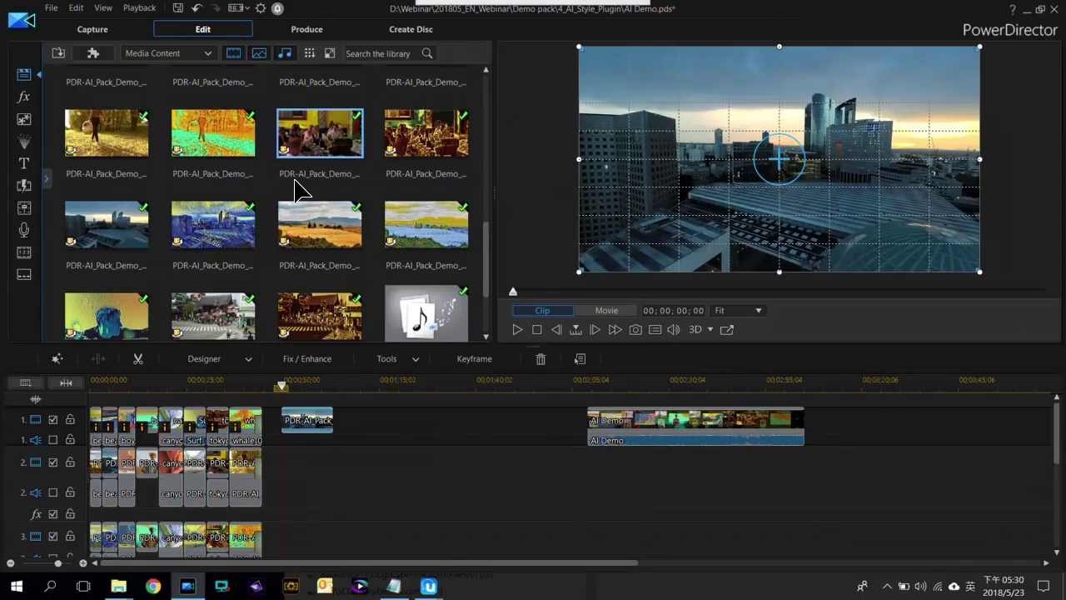
Open the AI Style Plugin and expand the Manet & Monet style pack
{"action": "left_click", "coordinate": [106, 56]}
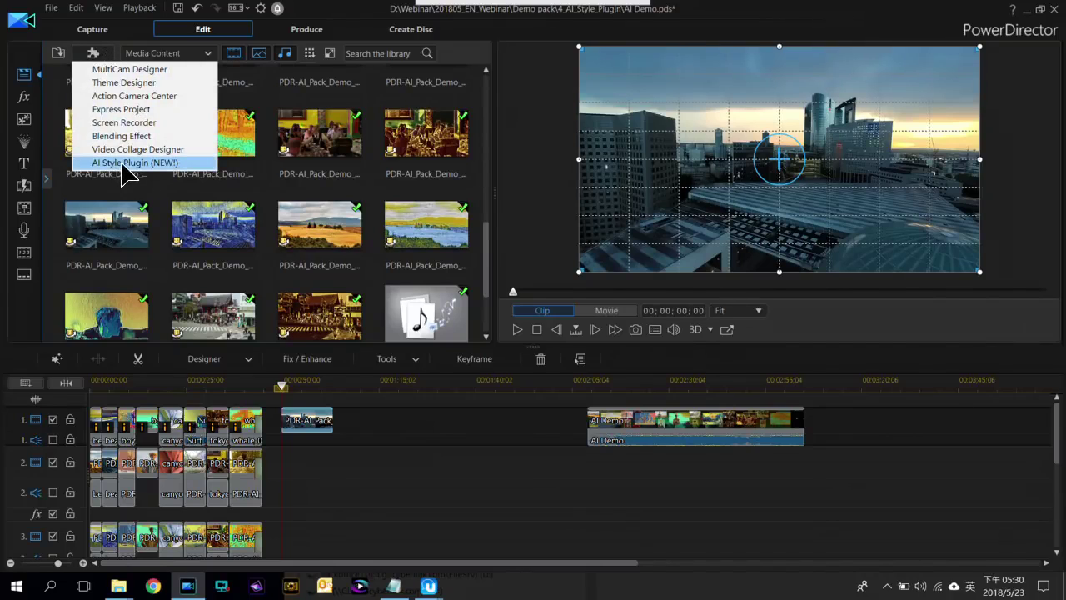
{"action": "left_click", "coordinate": [185, 165]}
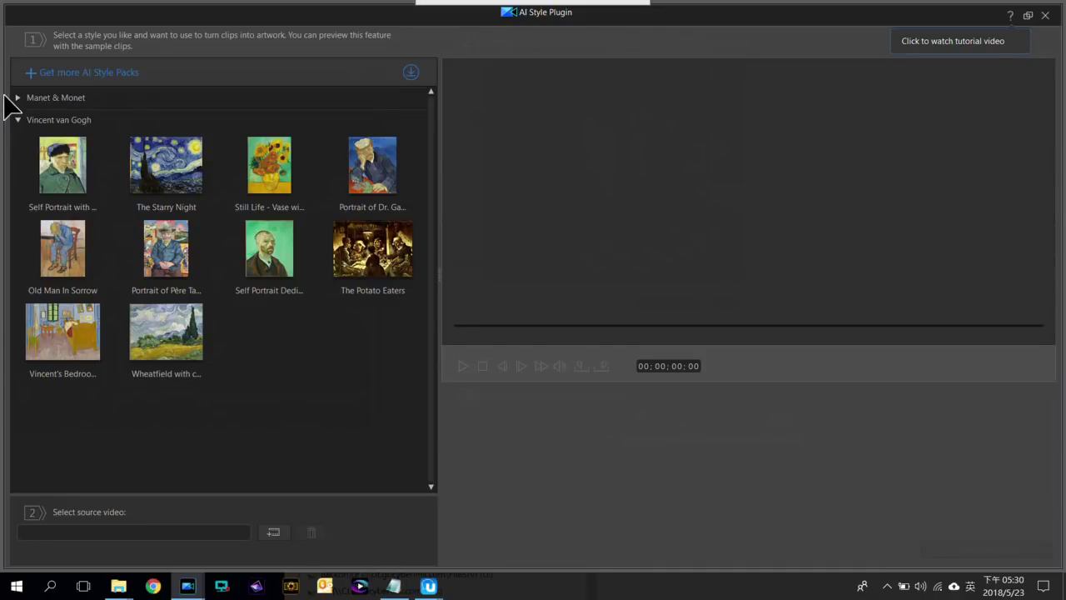
{"action": "left_click", "coordinate": [18, 97]}
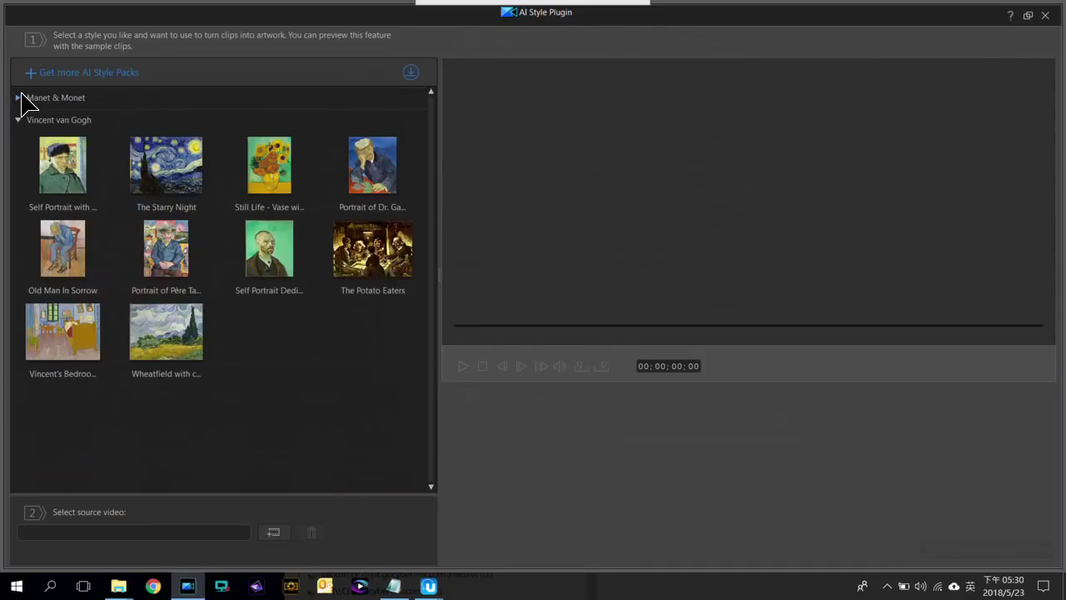
{"action": "left_click_drag", "start_coordinate": [437, 129], "coordinate": [209, 106]}
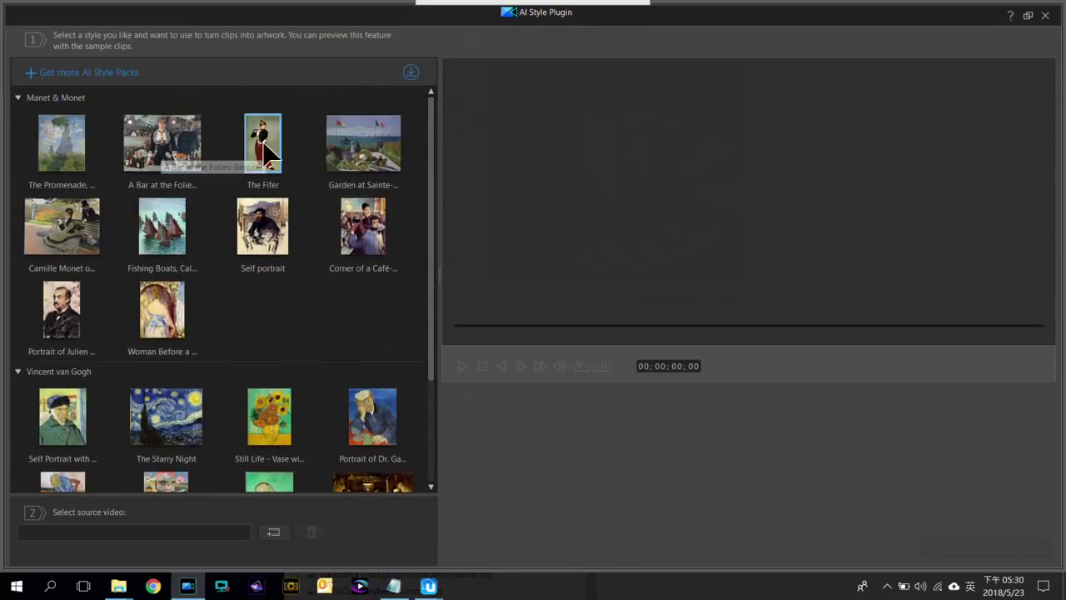
Select the A Bar at the Folies-Bergère style, and play part of The Starry Night style's sample clip from the Vincent van Gogh pack
{"action": "left_click", "coordinate": [171, 154]}
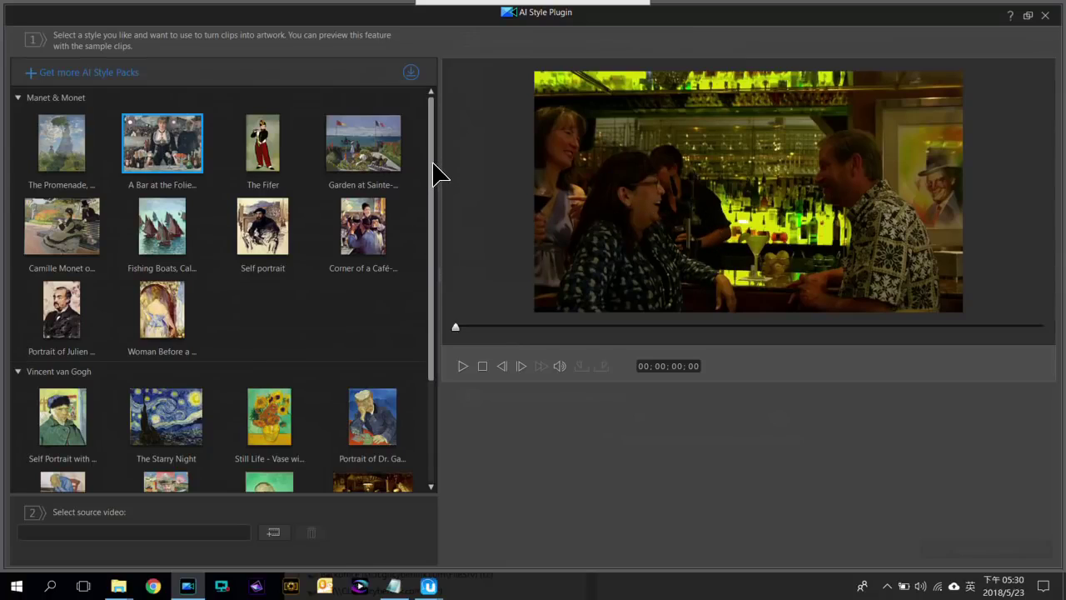
{"action": "left_click_drag", "start_coordinate": [433, 162], "coordinate": [477, 356]}
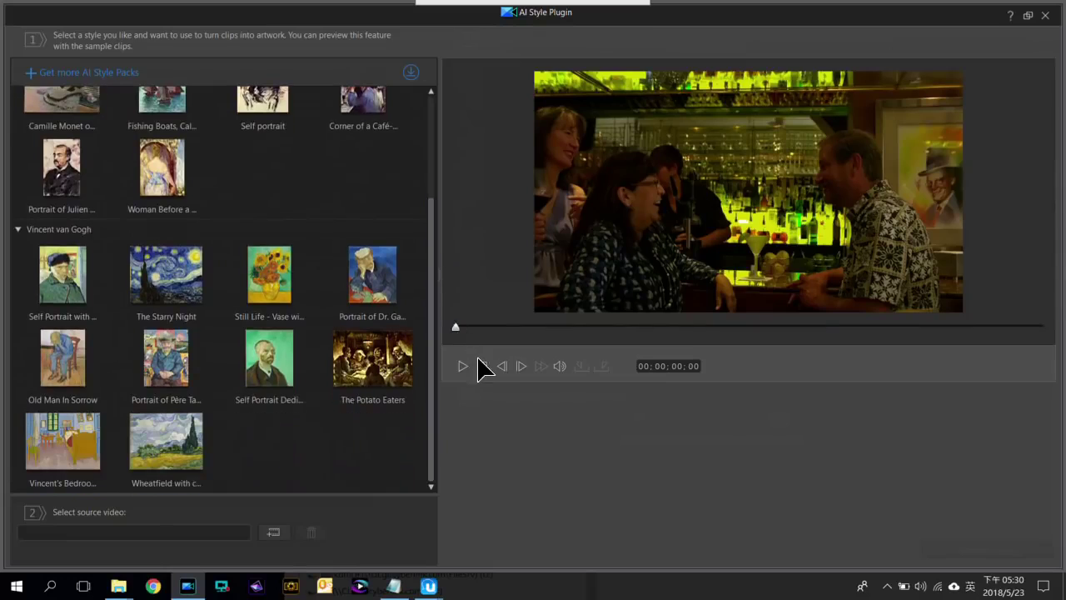
{"action": "left_click", "coordinate": [192, 279]}
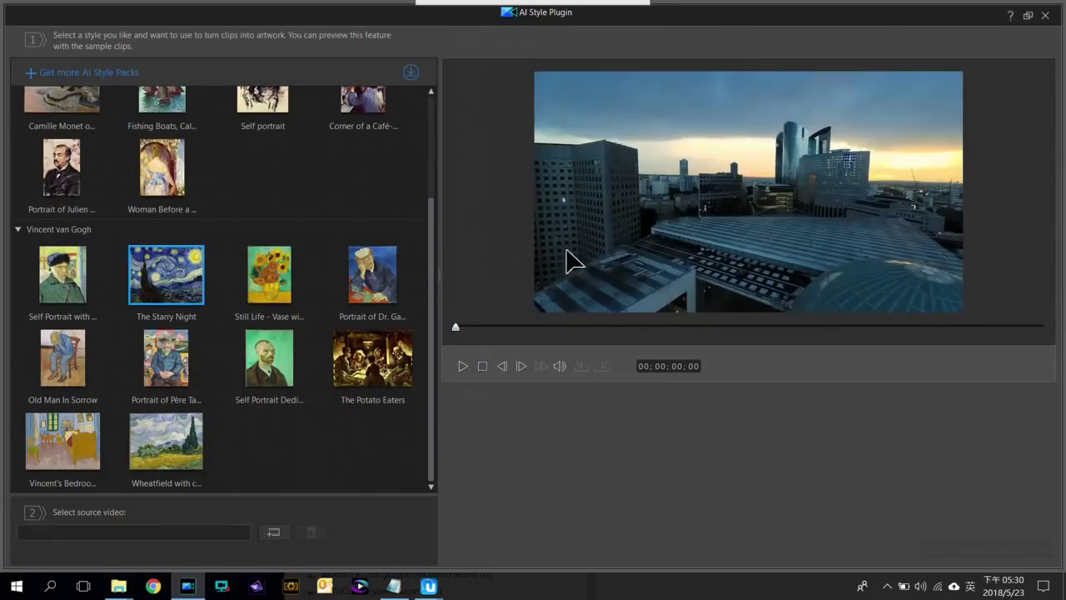
{"action": "left_click", "coordinate": [463, 366]}
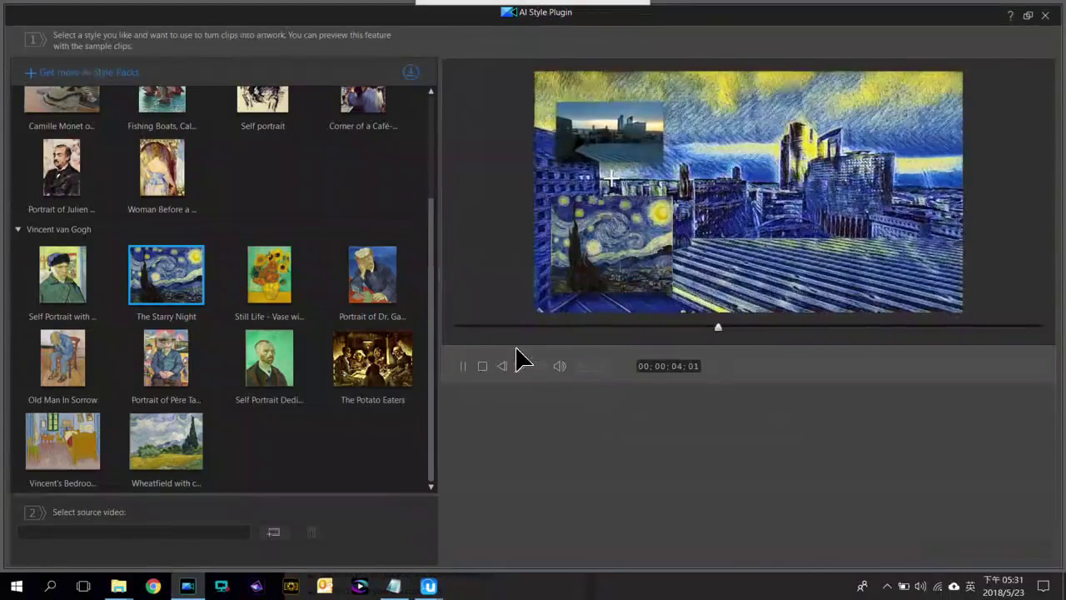
{"action": "left_click", "coordinate": [464, 366]}
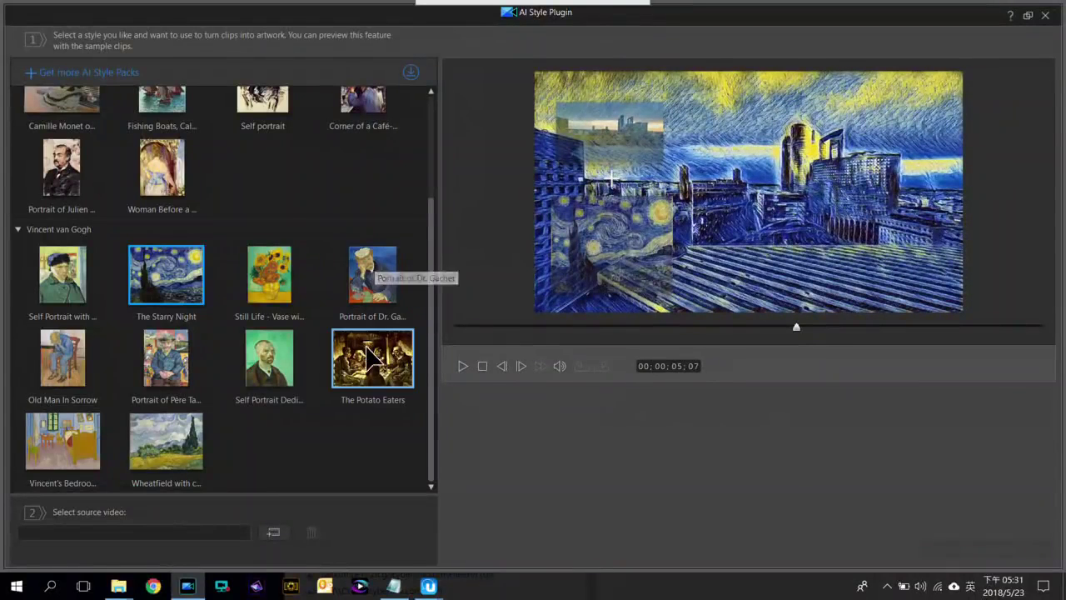
Play and stop the sample clip of The Potato Eaters style, and return to the first style pack
{"action": "left_click", "coordinate": [391, 362]}
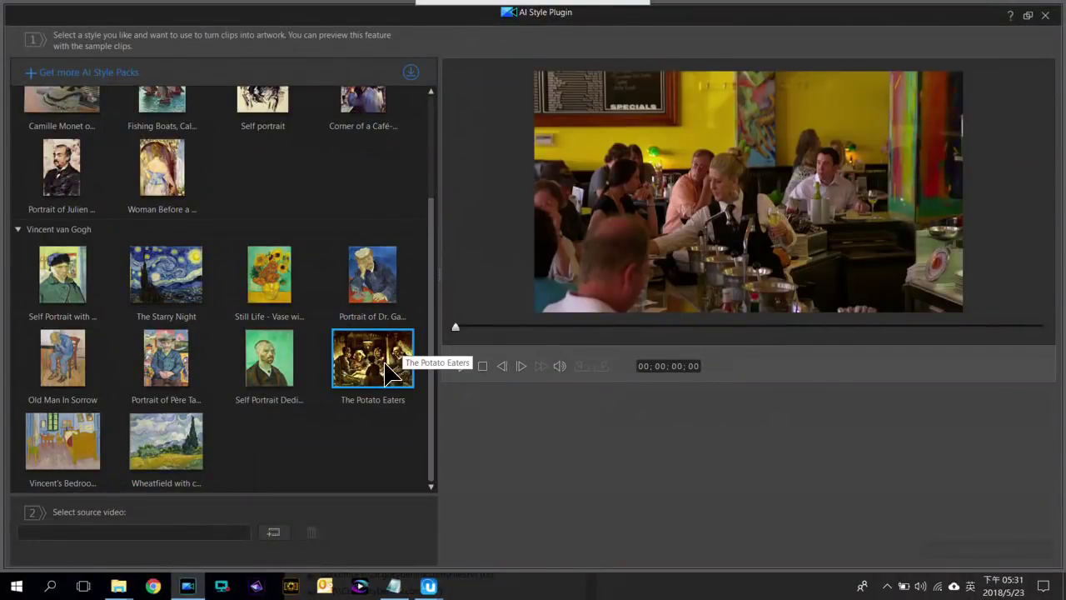
{"action": "left_click", "coordinate": [463, 372]}
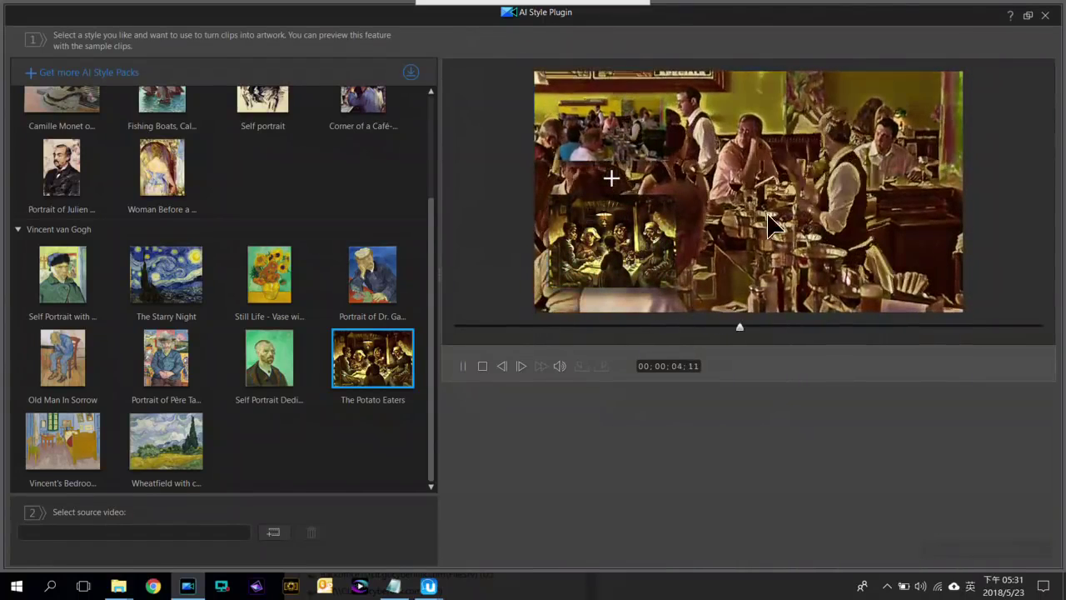
{"action": "left_click", "coordinate": [483, 366]}
{"action": "left_click_drag", "start_coordinate": [432, 244], "coordinate": [424, 119]}
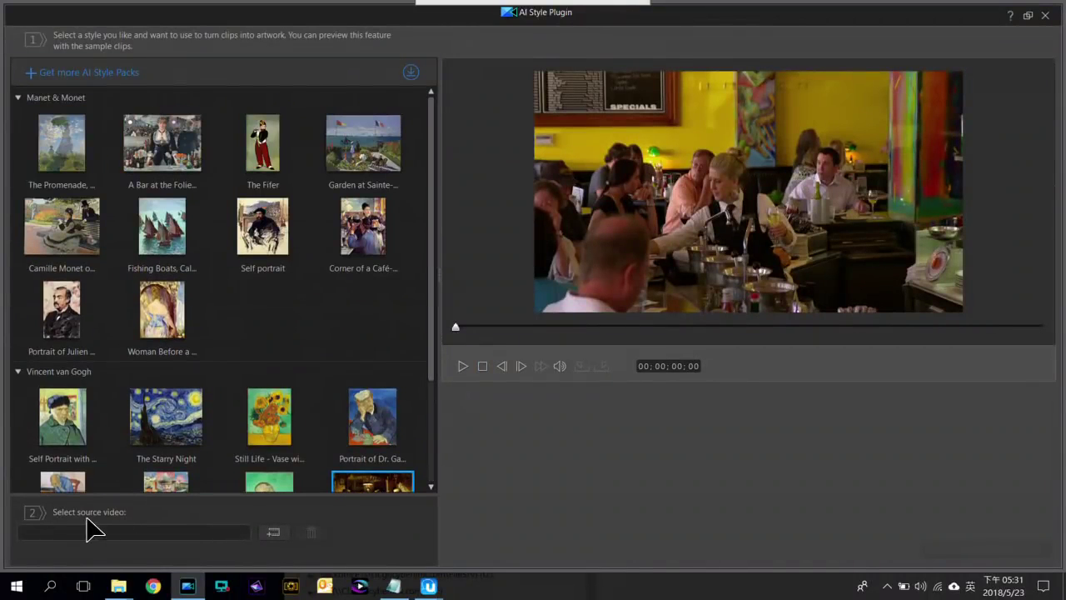
Import the city skyline clip from the Media Room as source video and preview it in The Potato Eaters style at 00;00;01;06 and 00;00;03;18
{"action": "left_click", "coordinate": [277, 534]}
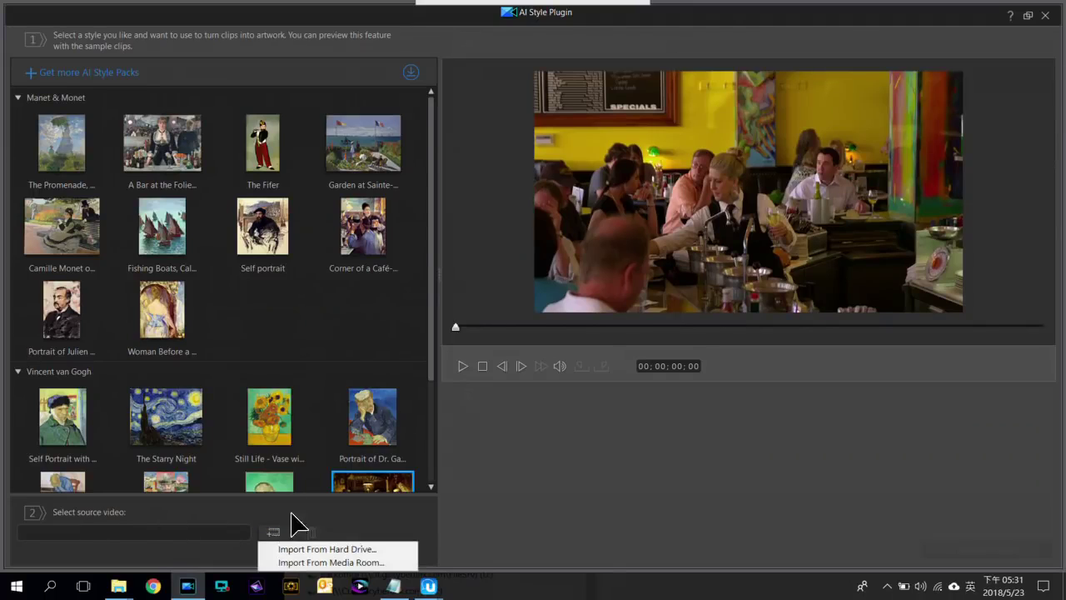
{"action": "left_click", "coordinate": [333, 562]}
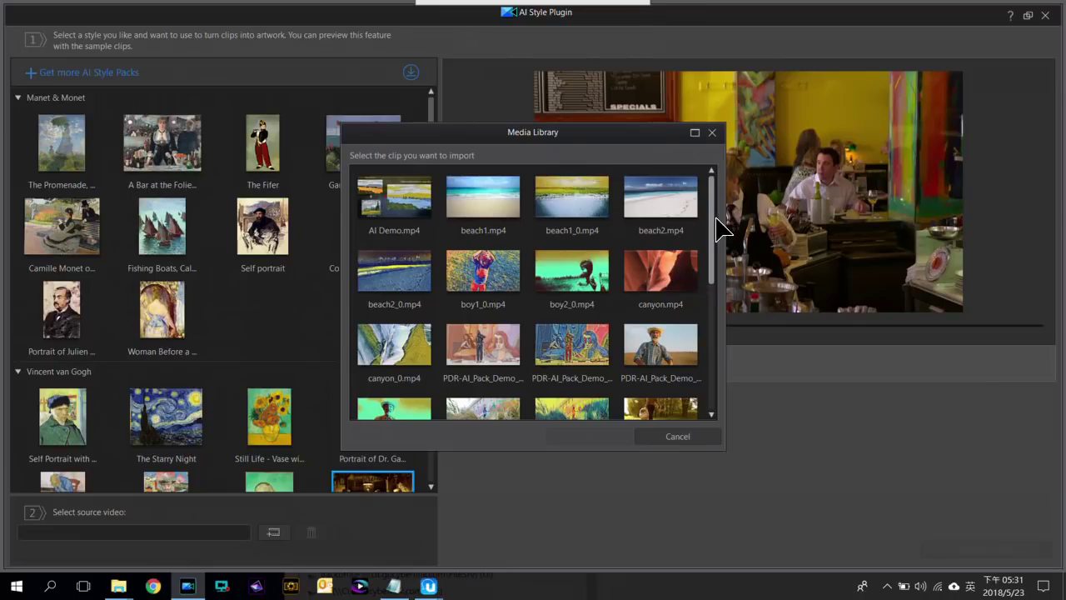
{"action": "left_click_drag", "start_coordinate": [715, 220], "coordinate": [711, 369]}
{"action": "double_click", "coordinate": [674, 243]}
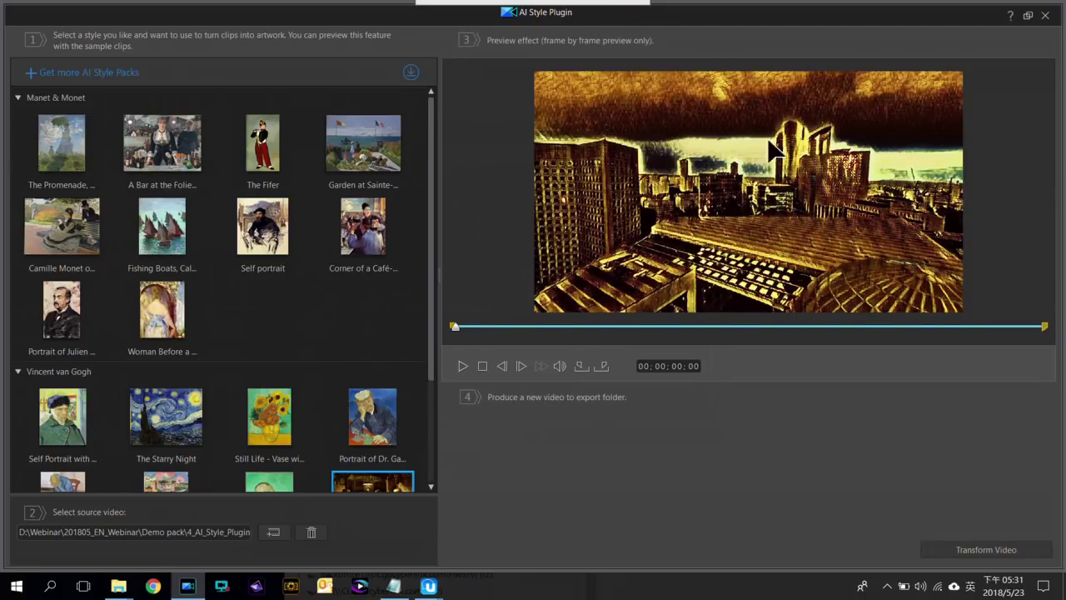
{"action": "left_click", "coordinate": [507, 327]}
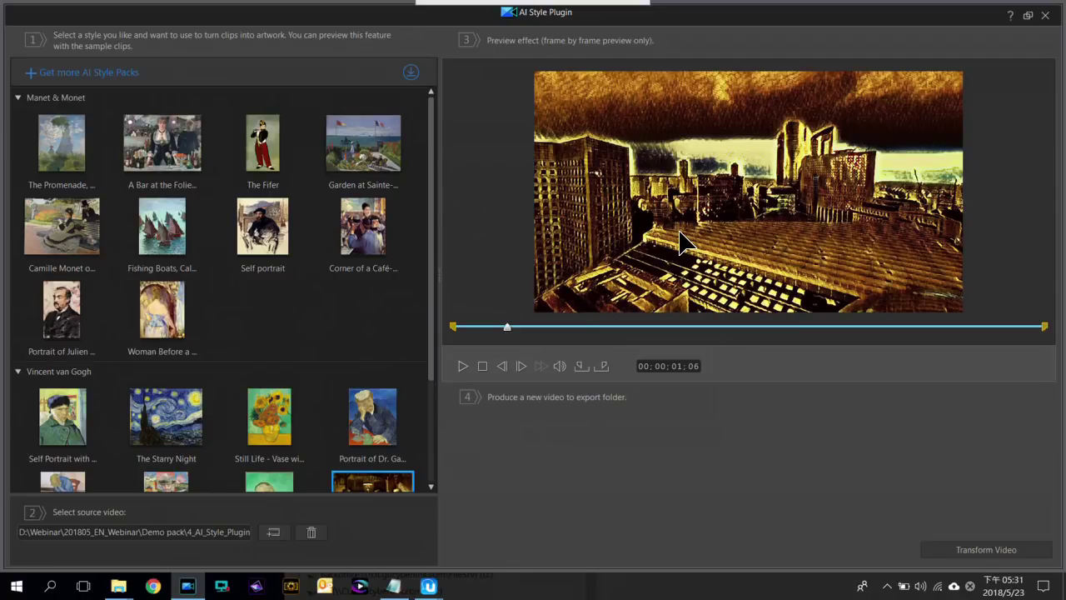
{"action": "left_click", "coordinate": [611, 327]}
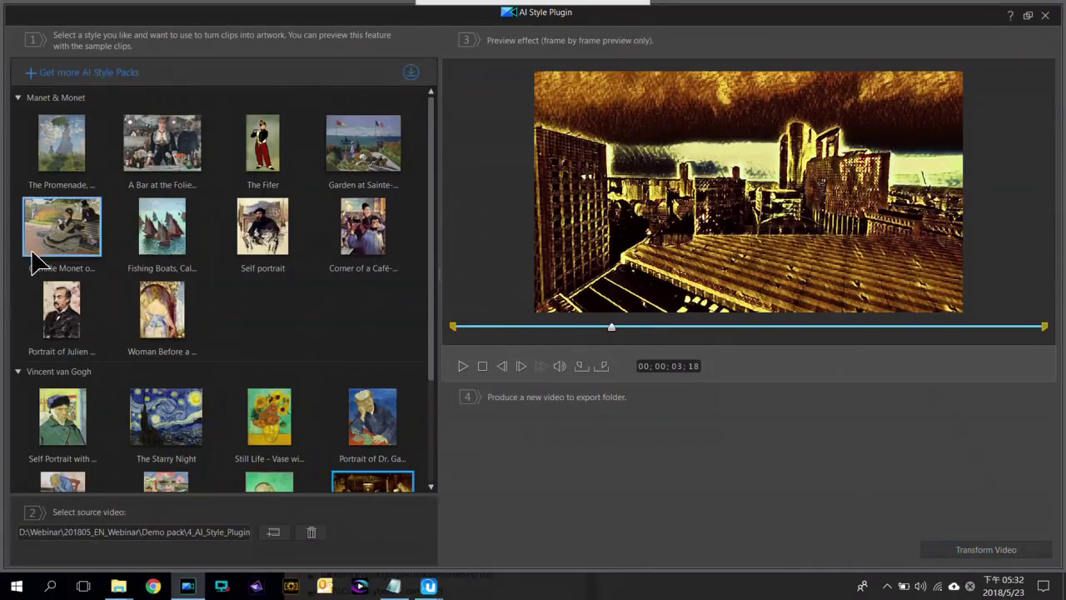
Preview the source video in the Garden at Sainte-Adresse, The Fifer and Still Life - Vase styles, and close the AI Style Plugin
{"action": "left_click", "coordinate": [344, 166]}
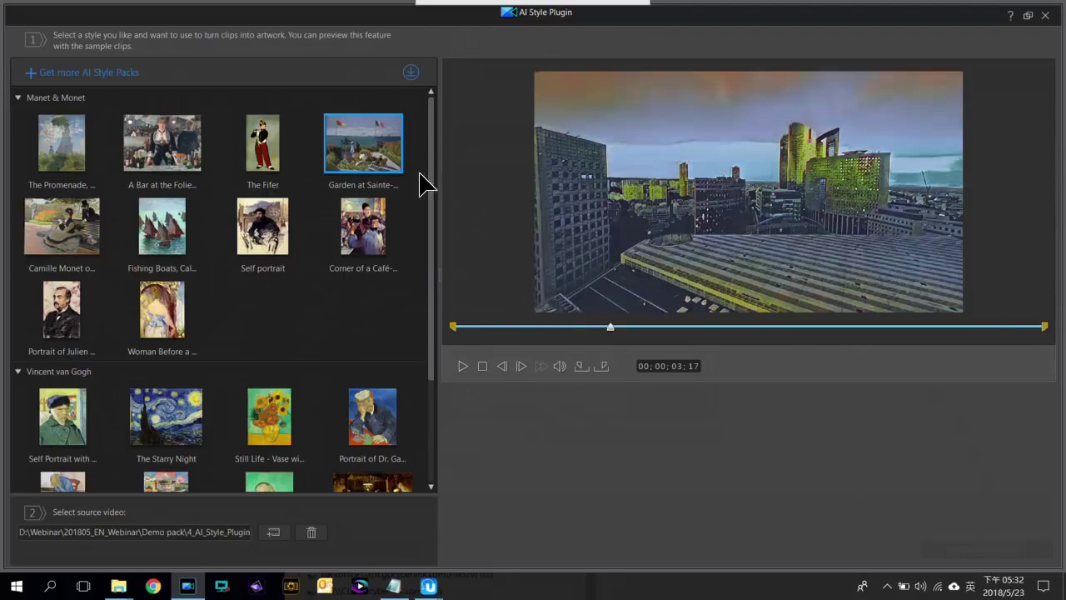
{"action": "left_click", "coordinate": [254, 154]}
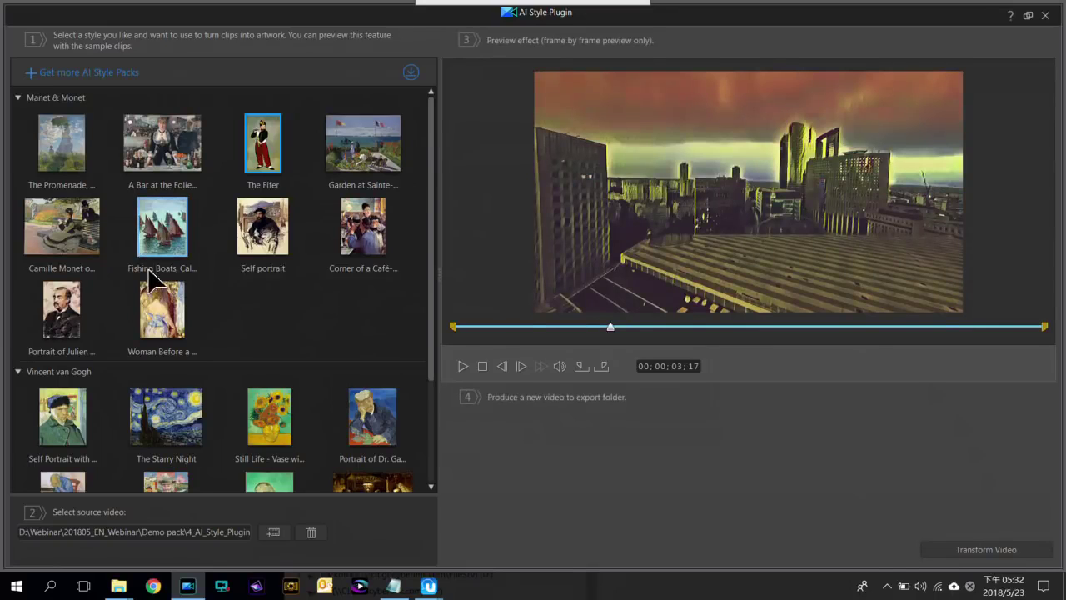
{"action": "scroll", "coordinate": [147, 261], "scroll_direction": "down", "scroll_amount": 3}
{"action": "left_click", "coordinate": [271, 310]}
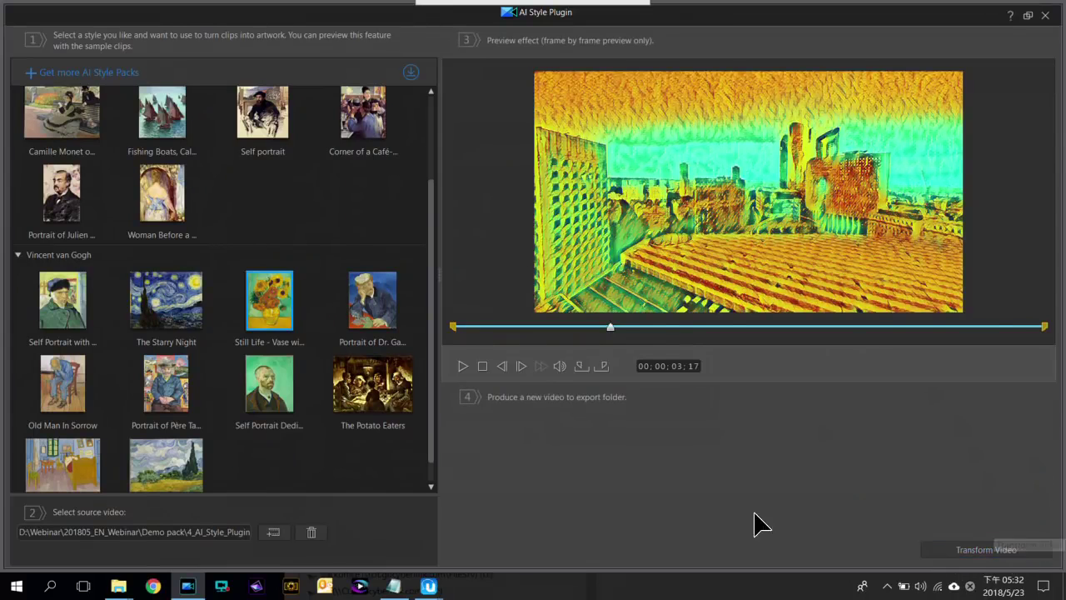
{"action": "left_click", "coordinate": [1046, 16]}
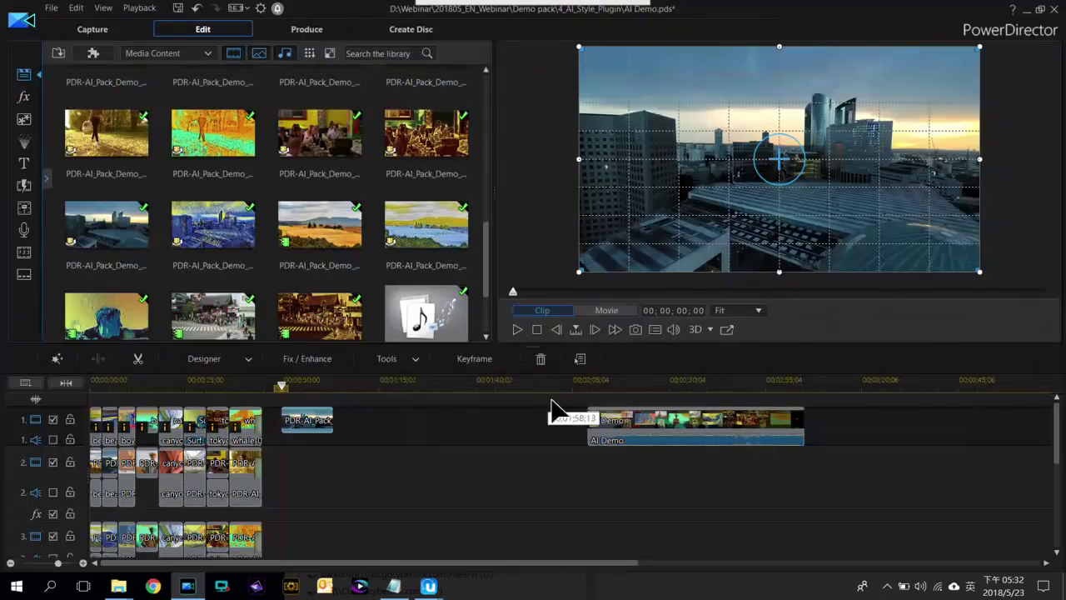
Play the AI Demo clip on track 1 from about 00;02;30 to compare original and stylized footage
{"action": "left_click", "coordinate": [590, 384]}
{"action": "left_click", "coordinate": [669, 385]}
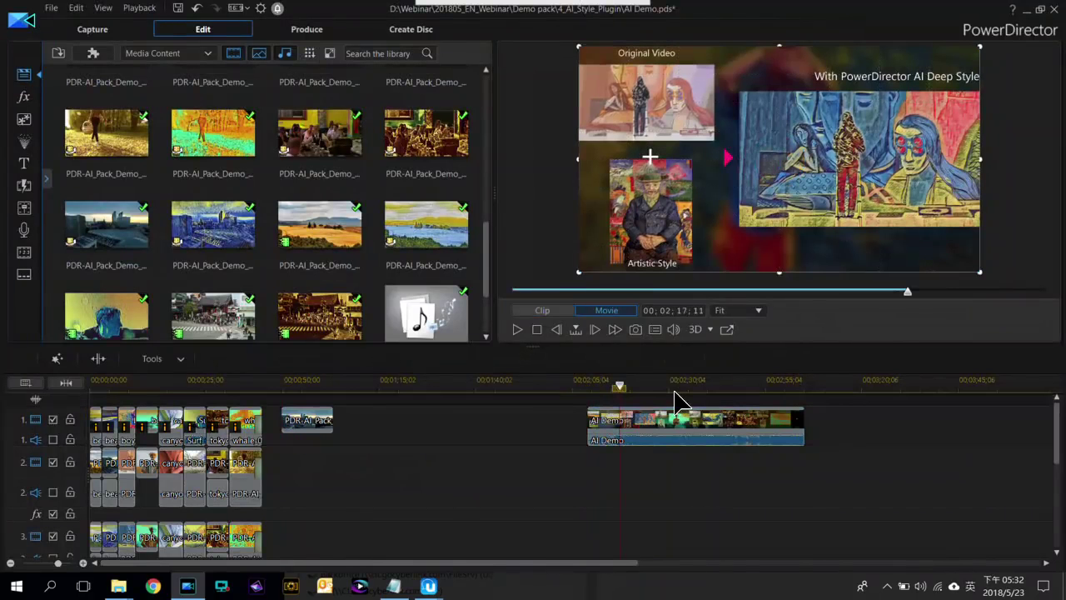
{"action": "key", "text": "space"}
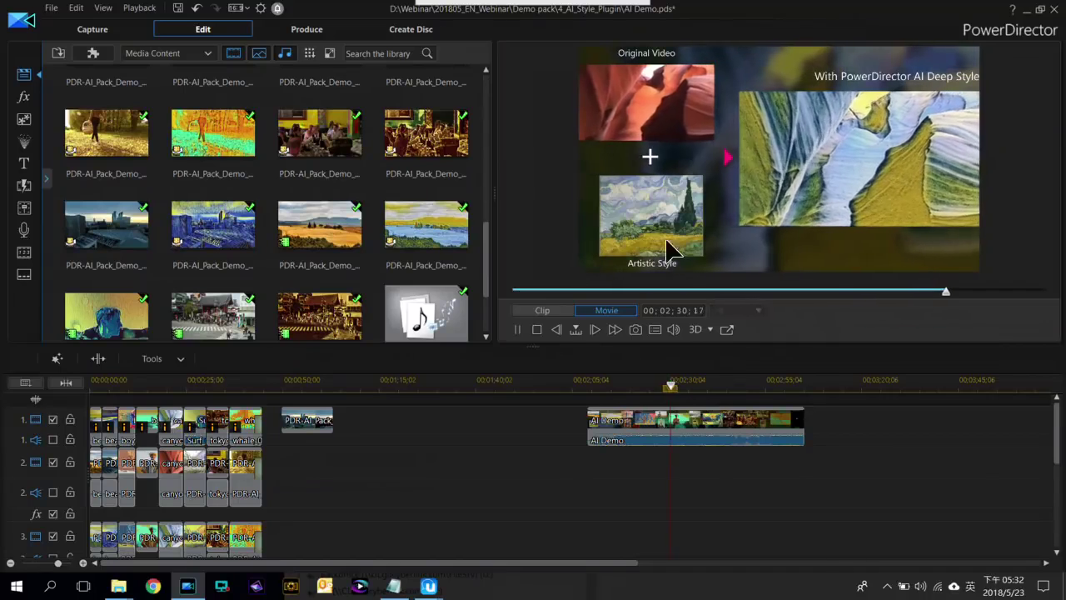
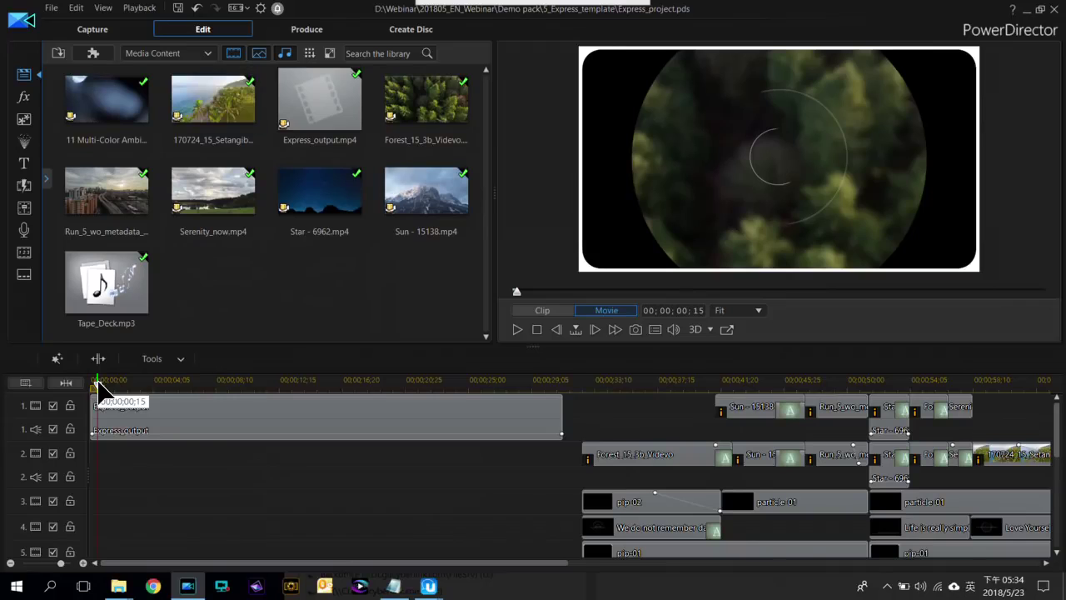
Play the Express_output clip from near its start and check its frames at 00;00;01;02, 00;00;20;29 and 00;00;26;16
{"action": "key", "text": "space"}
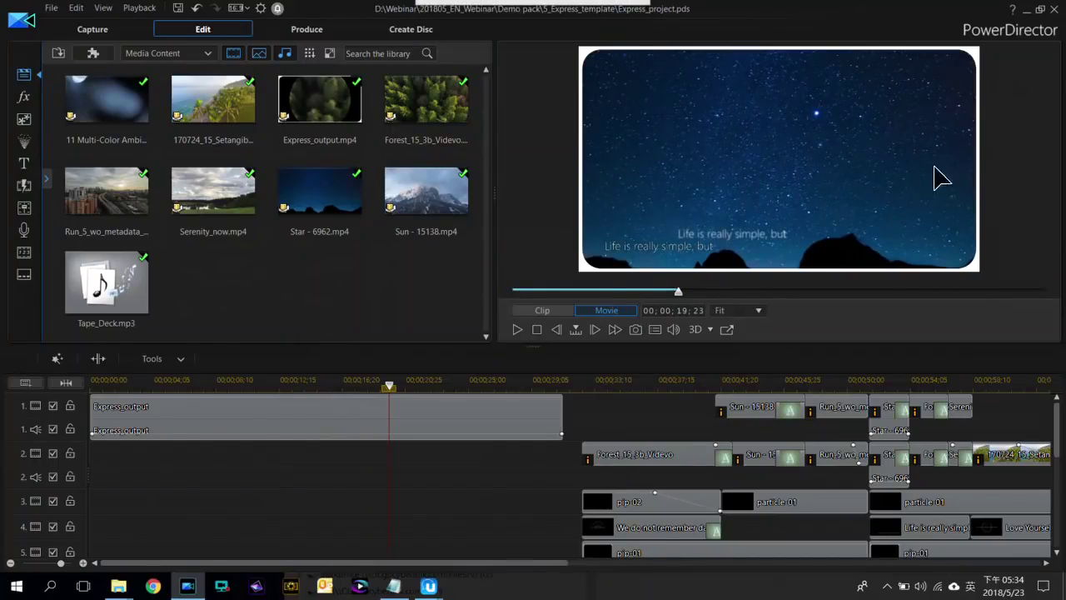
{"action": "left_click", "coordinate": [106, 382]}
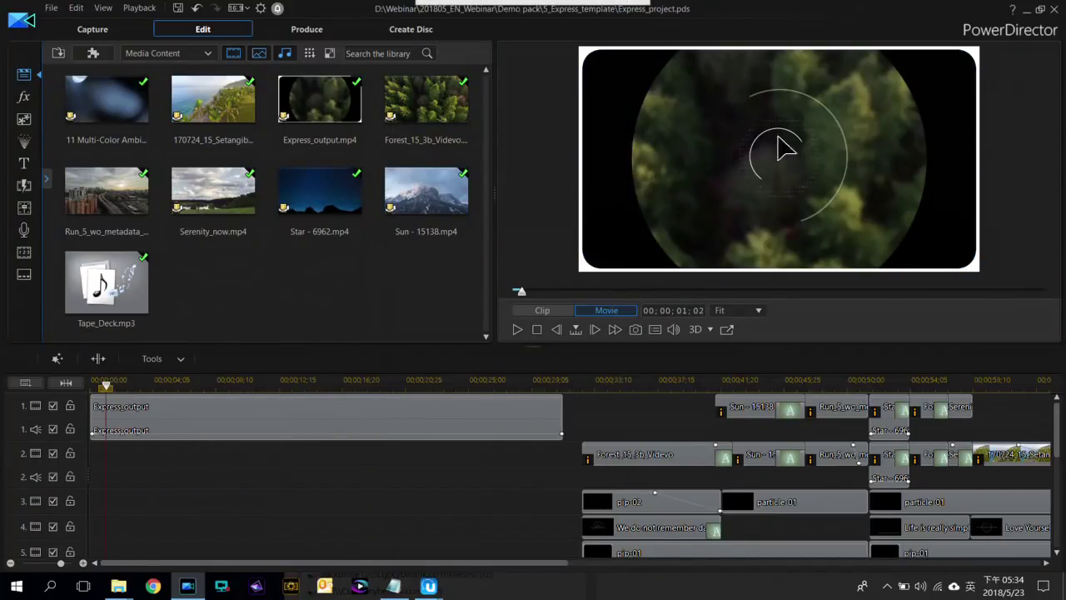
{"action": "left_click", "coordinate": [408, 381]}
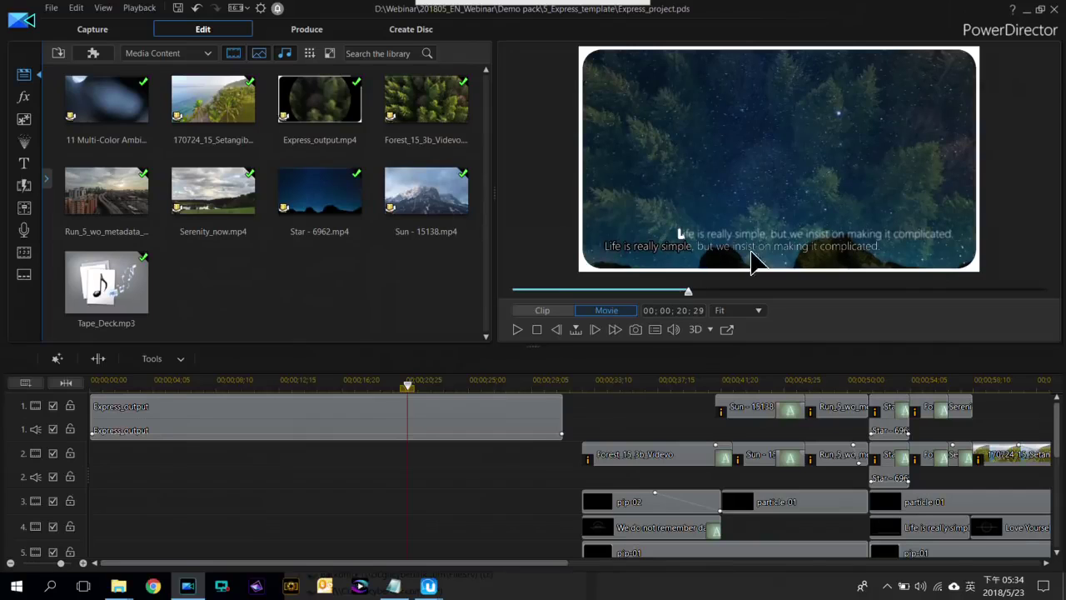
{"action": "left_click", "coordinate": [446, 382]}
{"action": "left_click", "coordinate": [491, 381]}
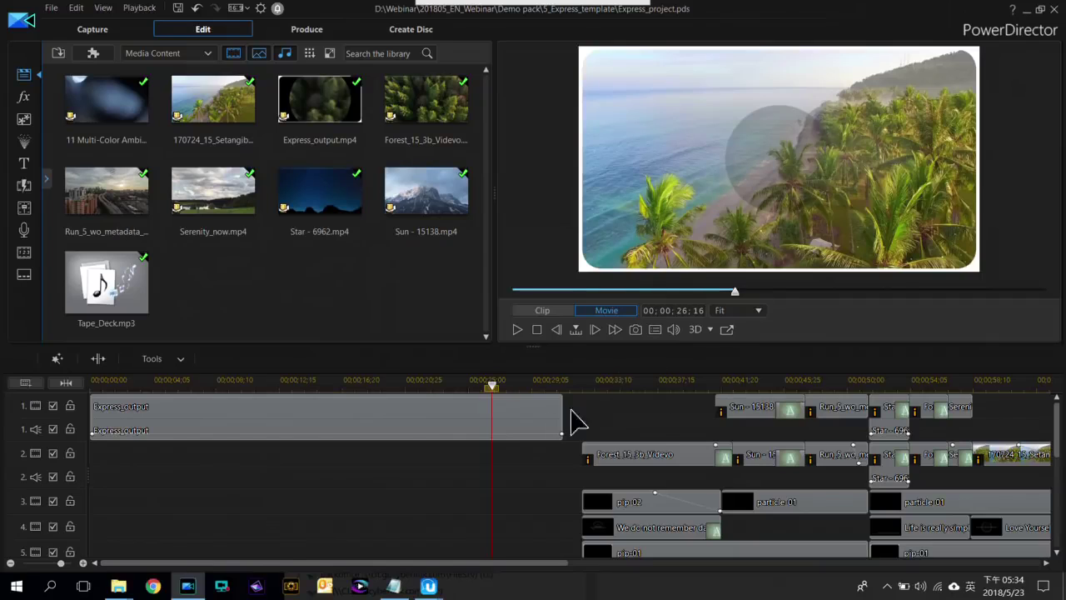
Inspect the multi-track express template section of the timeline at 00;00;35;15 and at its end, 00;01;03;24
{"action": "scroll", "coordinate": [528, 428], "scroll_direction": "down", "scroll_amount": 3}
{"action": "left_click", "coordinate": [268, 383]}
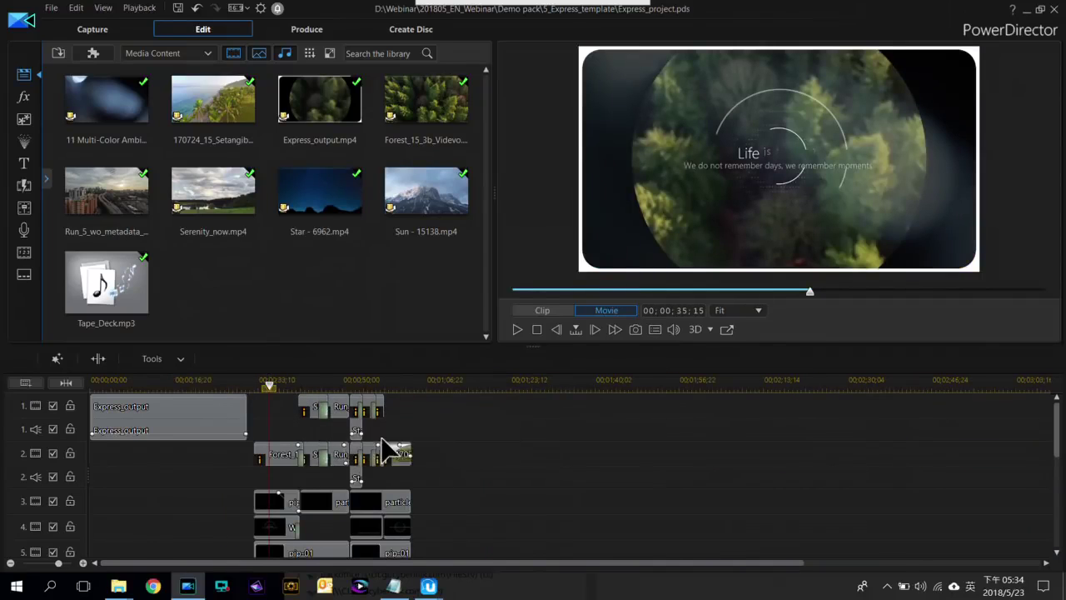
{"action": "left_click", "coordinate": [432, 381]}
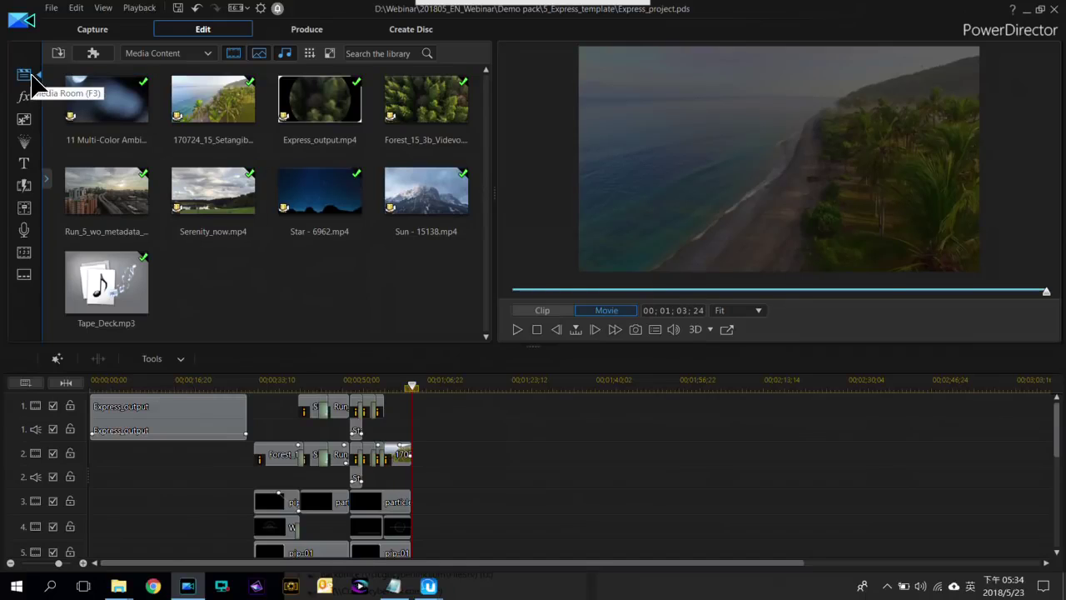
Switch the media library to Express Projects, dismiss the introduction and browse the available templates
{"action": "left_click", "coordinate": [200, 58]}
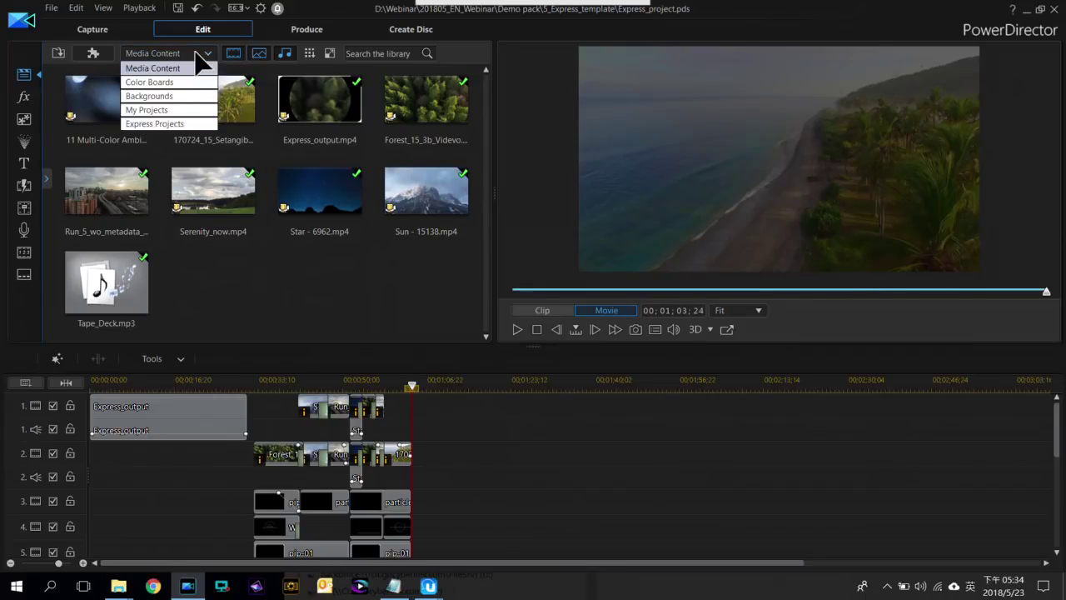
{"action": "left_click", "coordinate": [200, 125]}
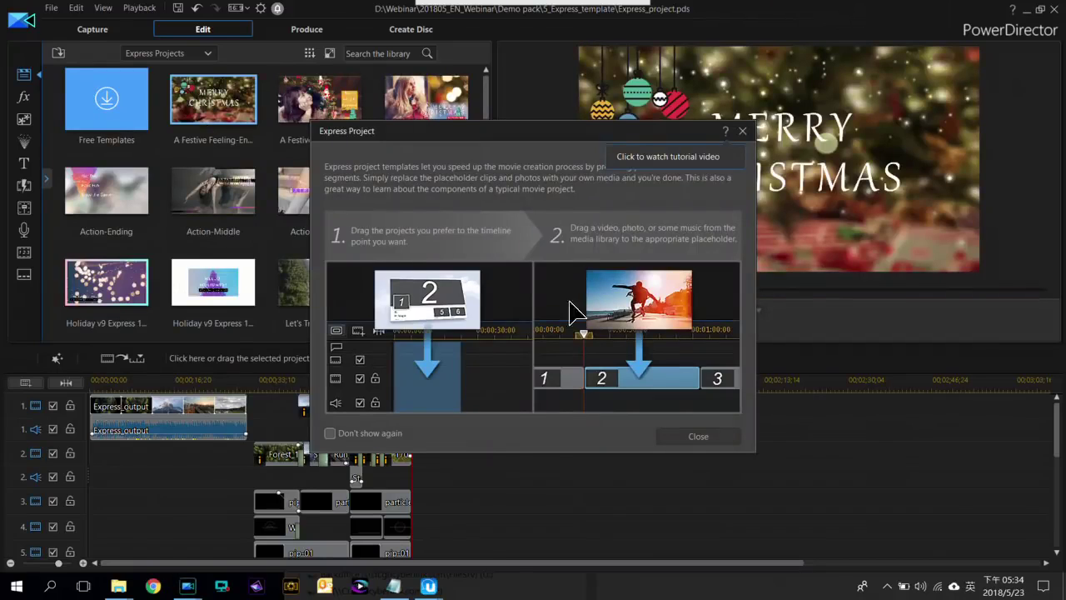
{"action": "left_click", "coordinate": [700, 437]}
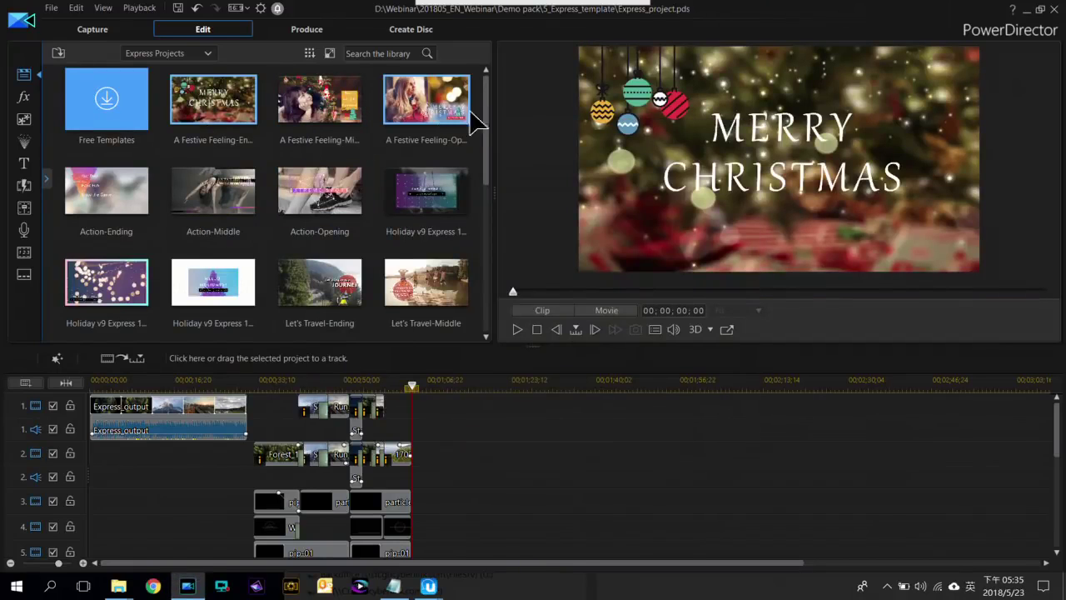
{"action": "left_click_drag", "start_coordinate": [490, 143], "coordinate": [497, 297]}
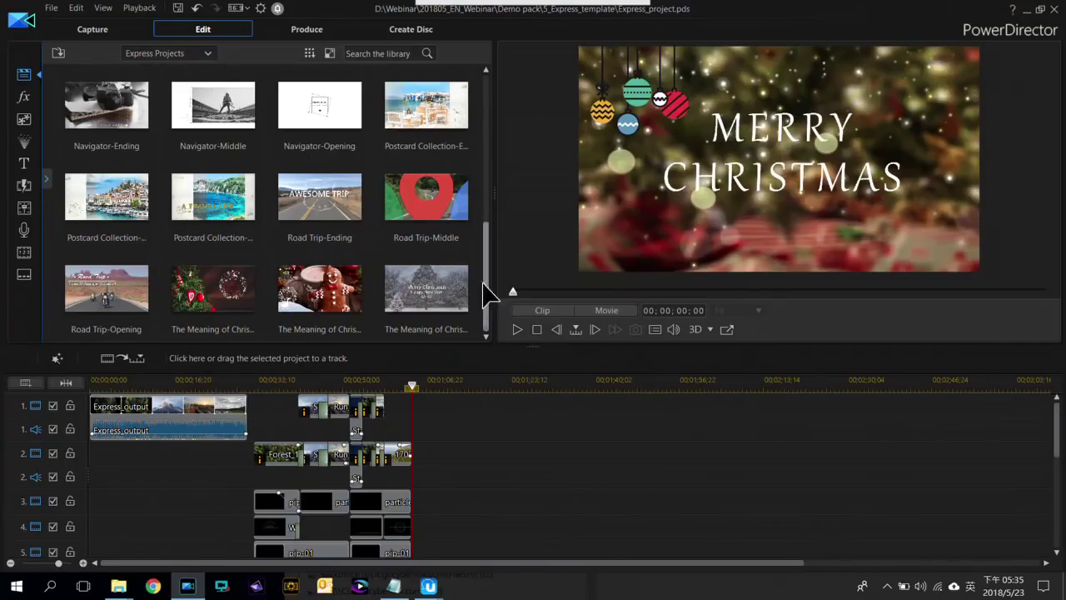
{"action": "scroll", "coordinate": [297, 226], "scroll_direction": "up", "scroll_amount": 5}
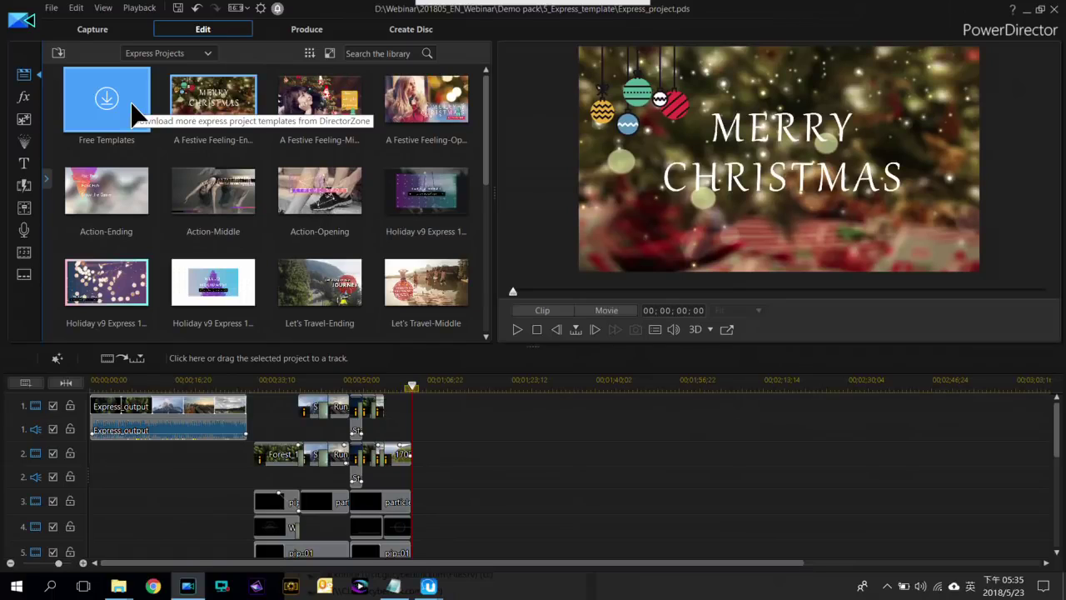
{"action": "scroll", "coordinate": [340, 191], "scroll_direction": "down", "scroll_amount": 2}
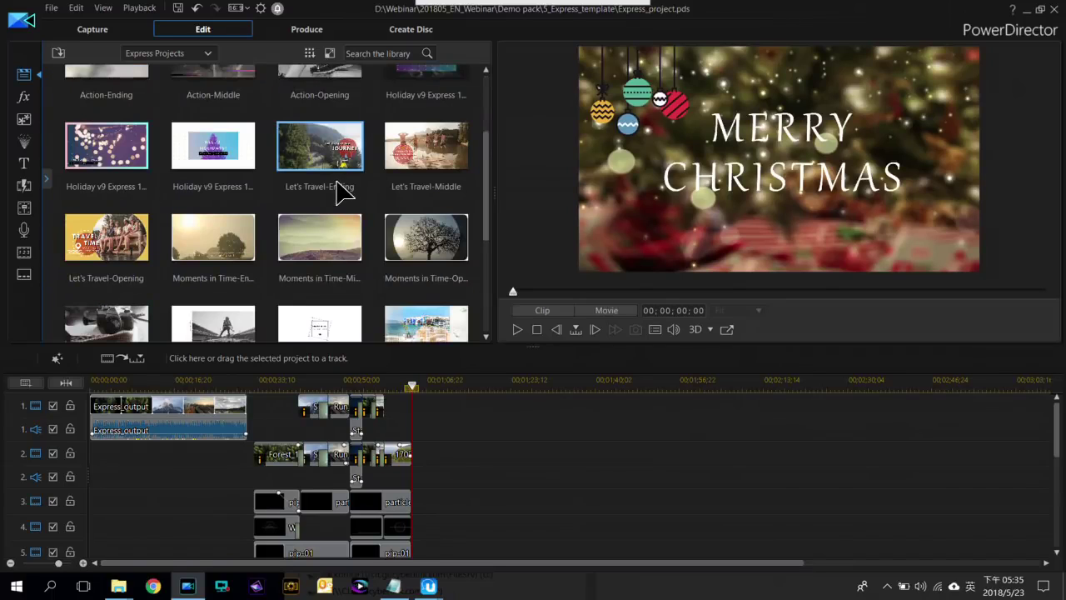
{"action": "scroll", "coordinate": [362, 258], "scroll_direction": "down", "scroll_amount": 2}
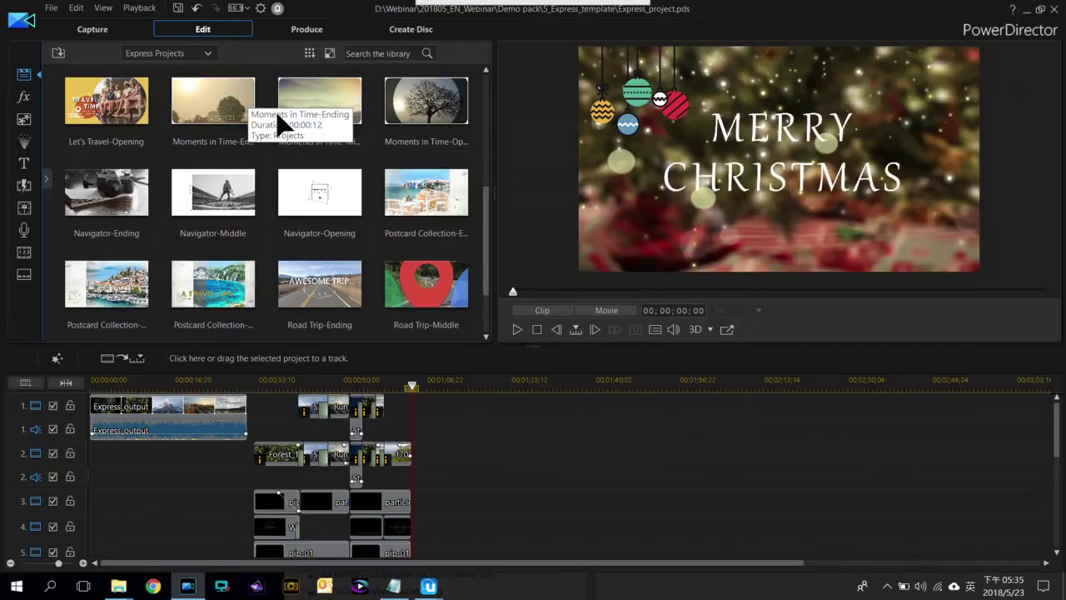
Preview the Moments in Time-Opening template and widen the library area to show five templates per row
{"action": "left_click", "coordinate": [435, 114]}
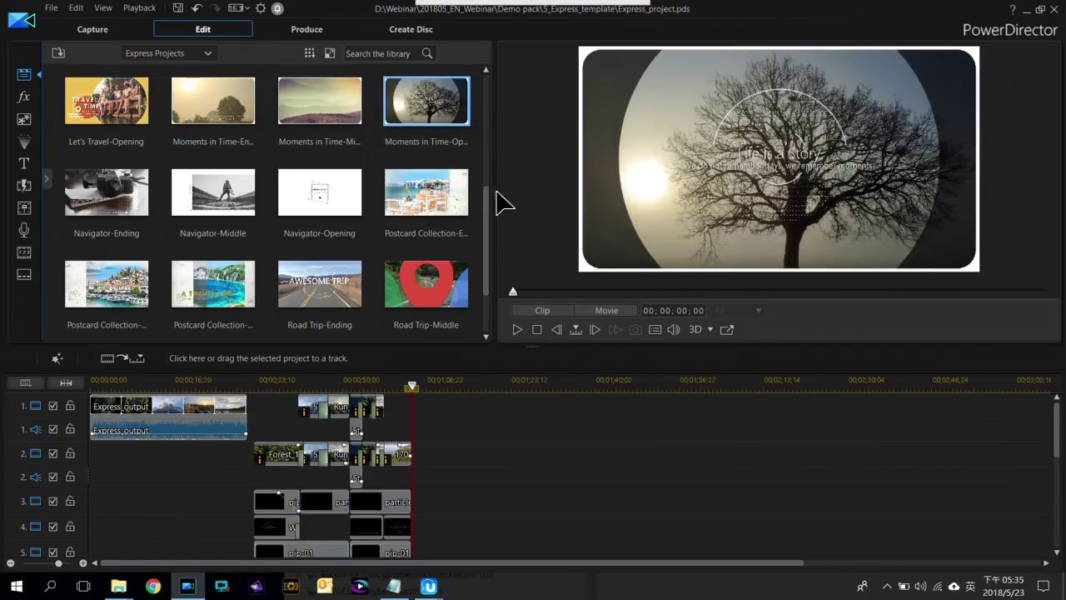
{"action": "left_click_drag", "start_coordinate": [500, 199], "coordinate": [560, 202]}
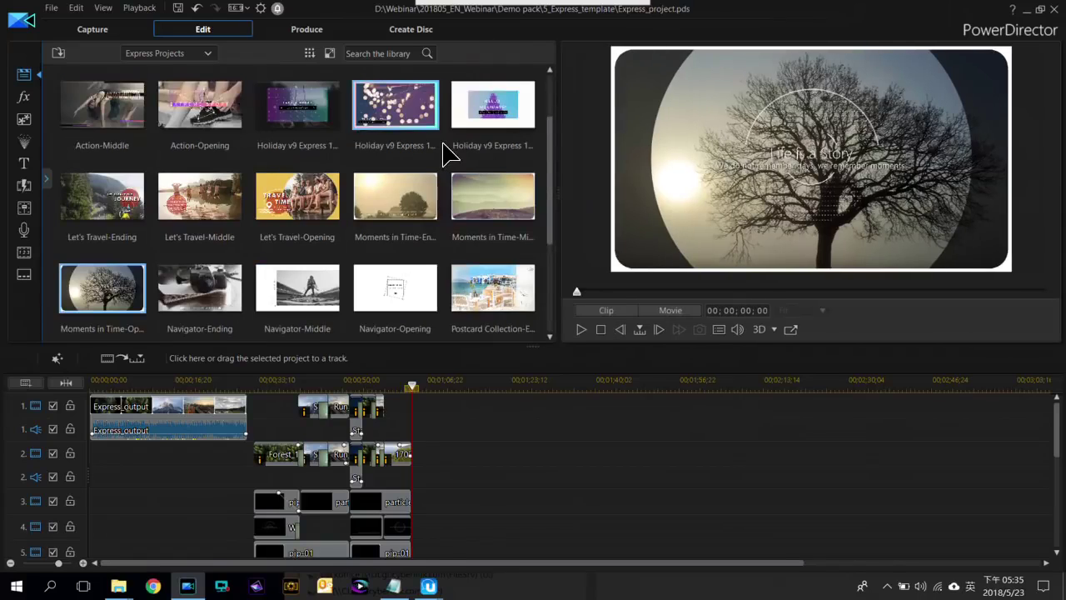
{"action": "scroll", "coordinate": [258, 228], "scroll_direction": "down", "scroll_amount": 2}
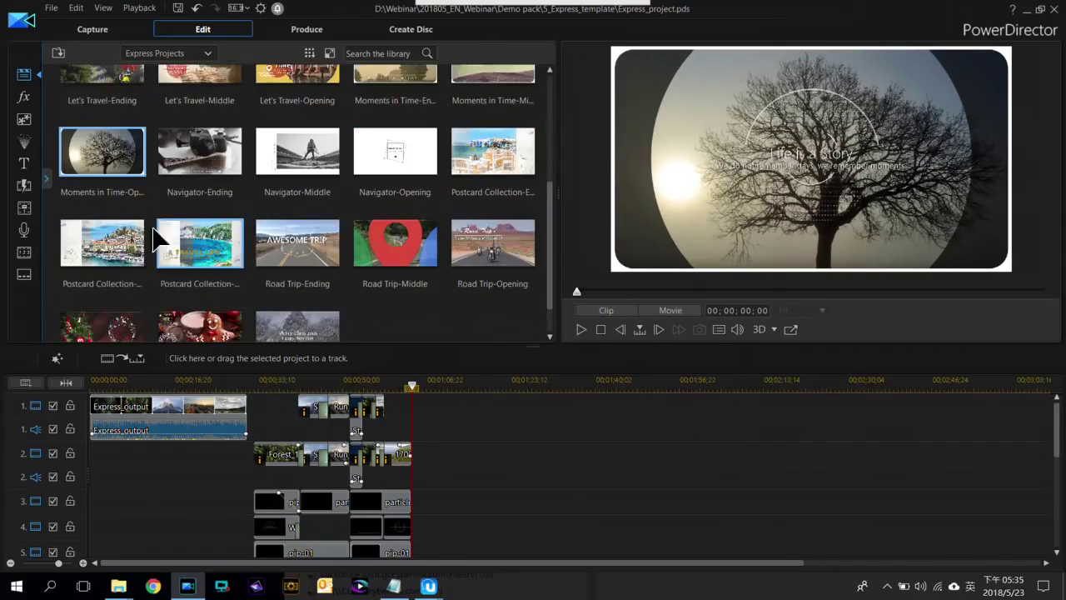
Append the Moments in Time opening, middle and ending templates in sequence on the timeline from 00;01;03;24
{"action": "left_click_drag", "start_coordinate": [105, 143], "coordinate": [508, 435]}
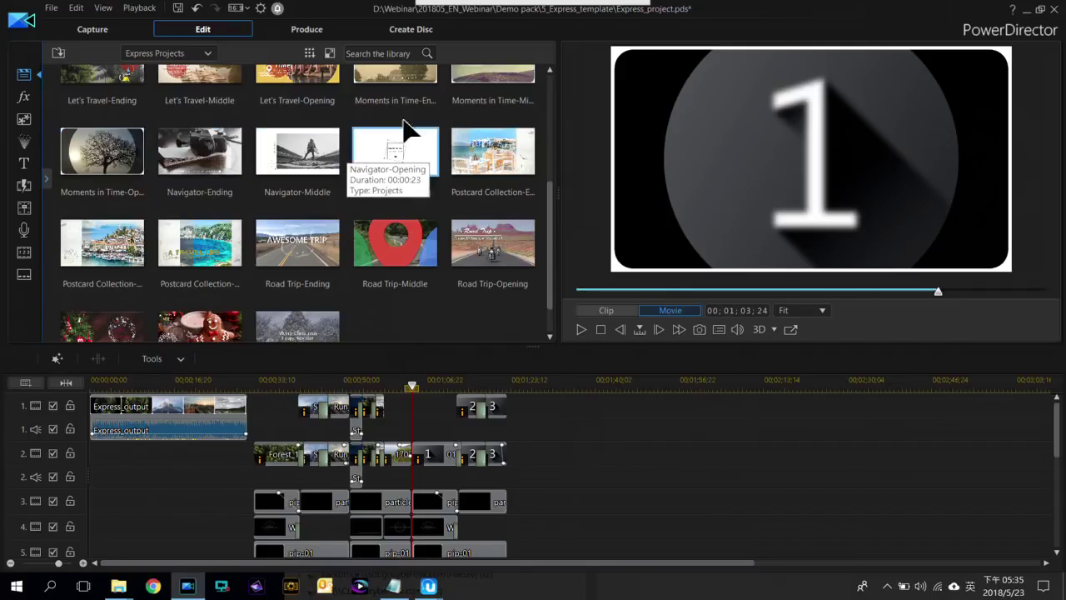
{"action": "left_click_drag", "start_coordinate": [511, 84], "coordinate": [542, 443]}
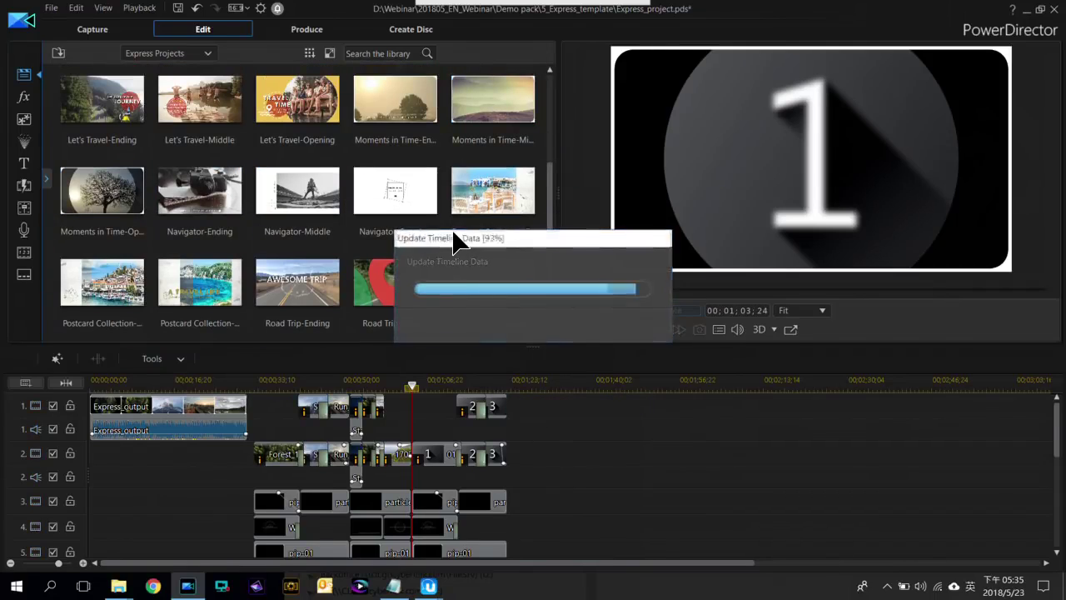
{"action": "left_click_drag", "start_coordinate": [723, 435], "coordinate": [677, 481]}
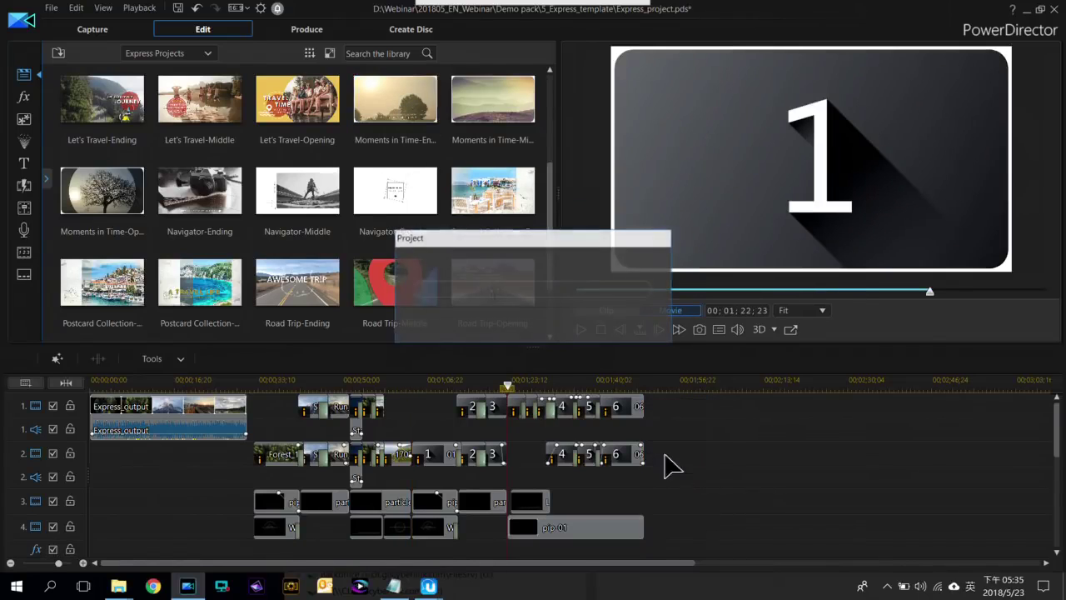
Move the playhead to 00;01;04;15 on placeholder 1 and return the library to Media Content
{"action": "left_click", "coordinate": [416, 385]}
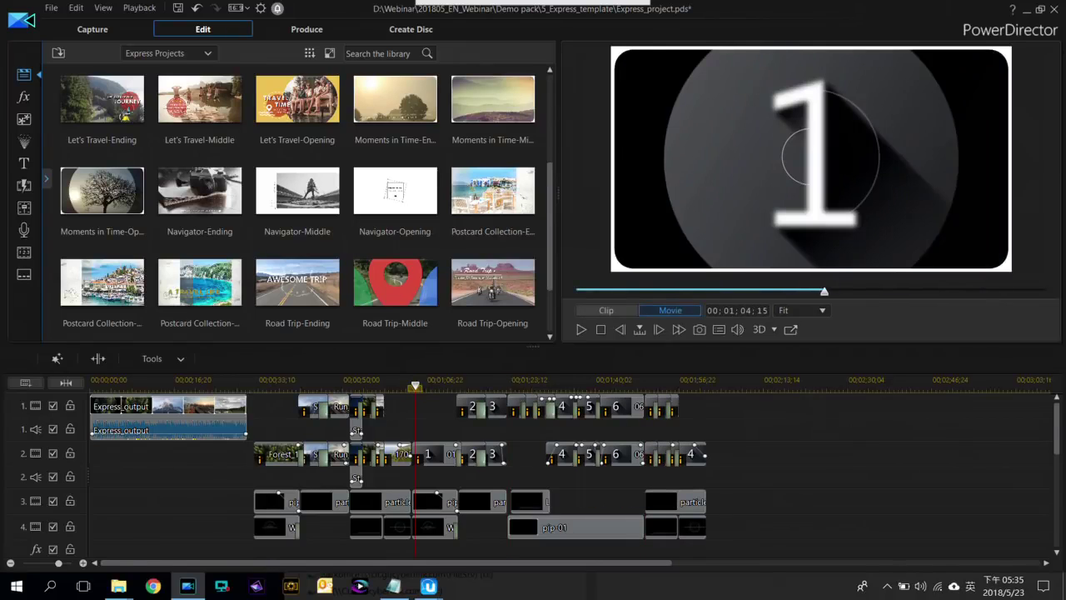
{"action": "scroll", "coordinate": [1060, 416], "scroll_direction": "down", "scroll_amount": 5}
{"action": "scroll", "coordinate": [1060, 416], "scroll_direction": "up", "scroll_amount": 5}
{"action": "left_click_drag", "start_coordinate": [550, 187], "coordinate": [150, 83]}
{"action": "left_click", "coordinate": [208, 52]}
{"action": "left_click", "coordinate": [123, 68]}
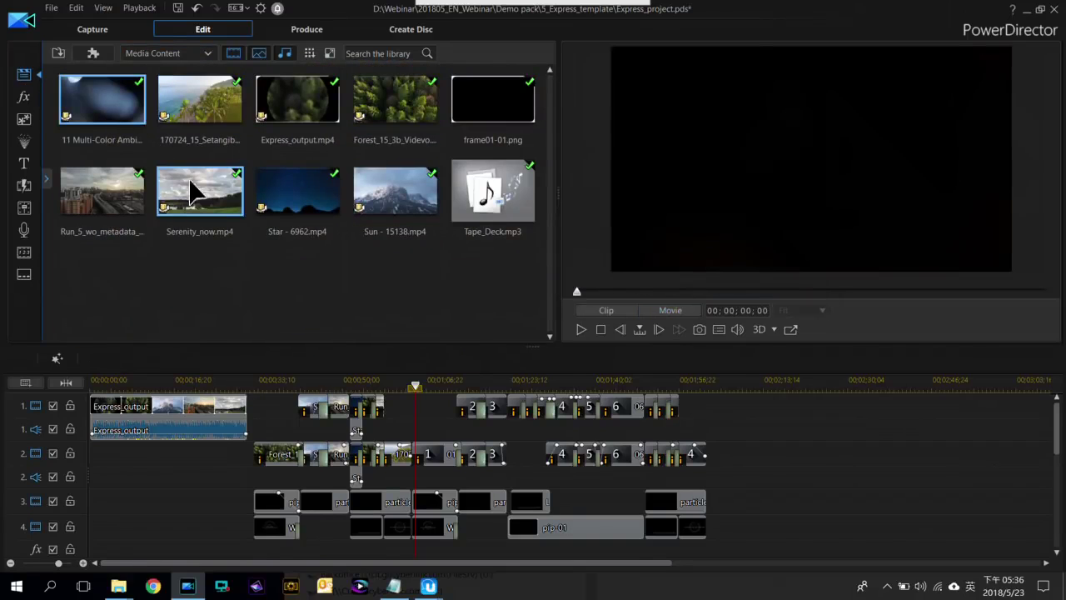
Try replacing placeholder 1 with Star - 6962.mp4, play it from 00;01;05;04 and undo the replacement
{"action": "left_click", "coordinate": [420, 380]}
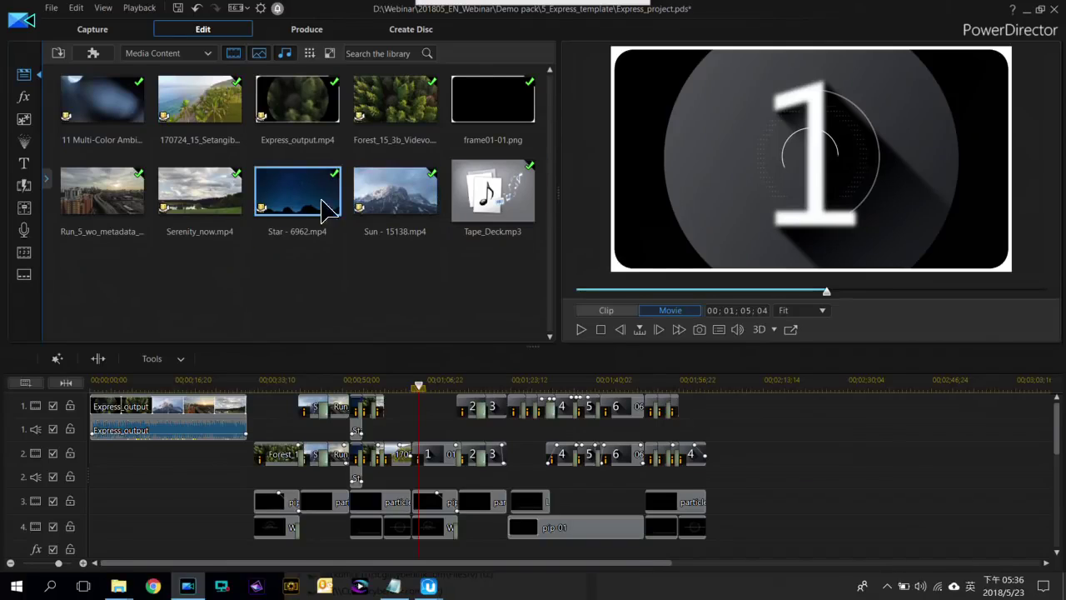
{"action": "left_click_drag", "start_coordinate": [297, 202], "coordinate": [416, 465]}
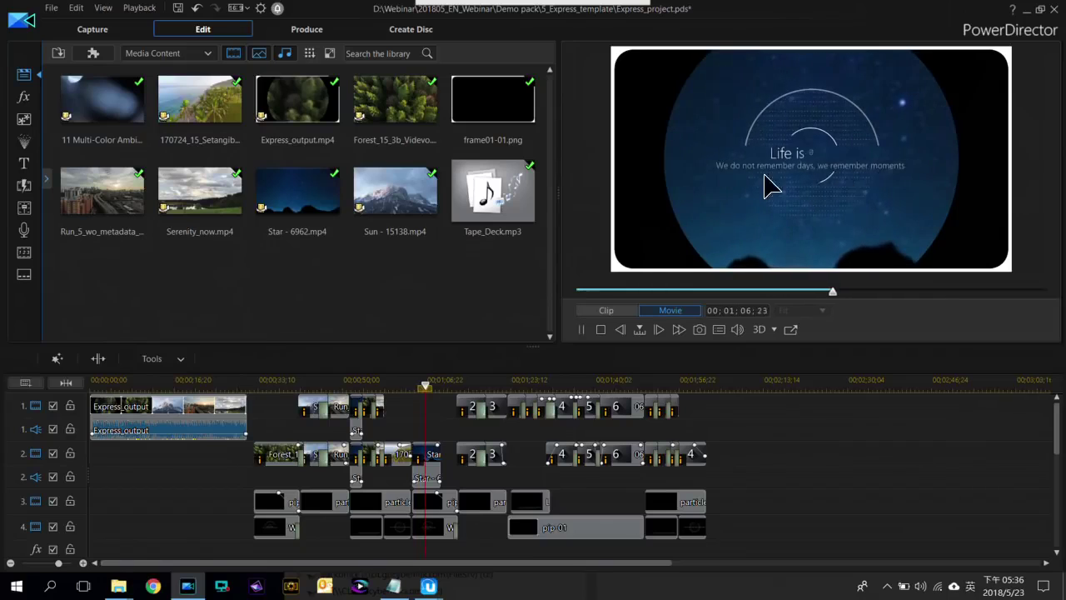
{"action": "key", "text": "space"}
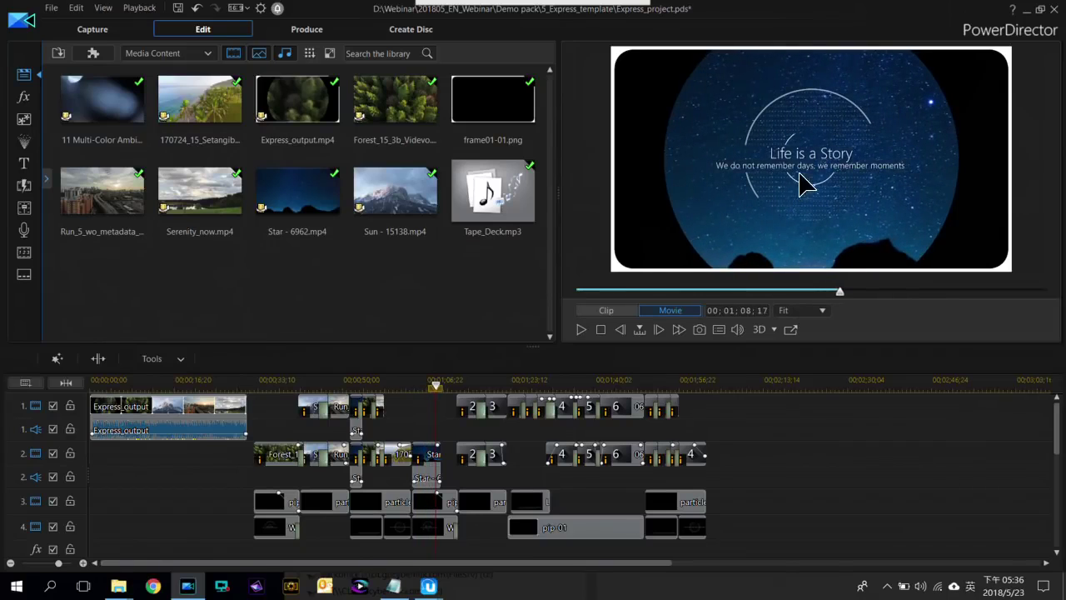
{"action": "key", "text": "ctrl+z"}
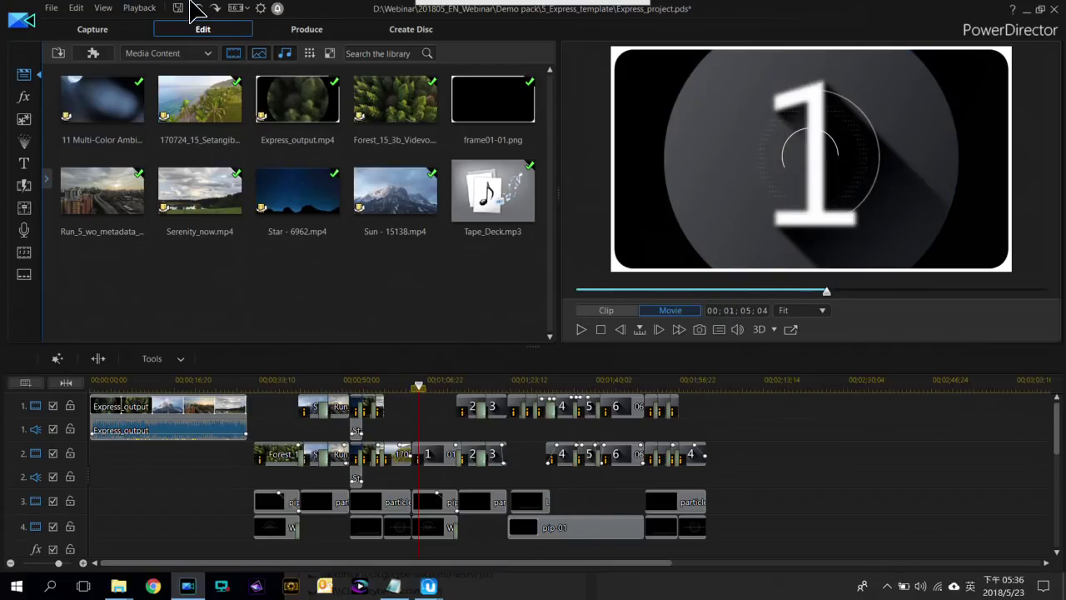
Replace placeholder 1 on track 2 with the Run_5_wo_metadata clip and play the opening title section
{"action": "left_click_drag", "start_coordinate": [96, 195], "coordinate": [426, 454]}
{"action": "key", "text": "space"}
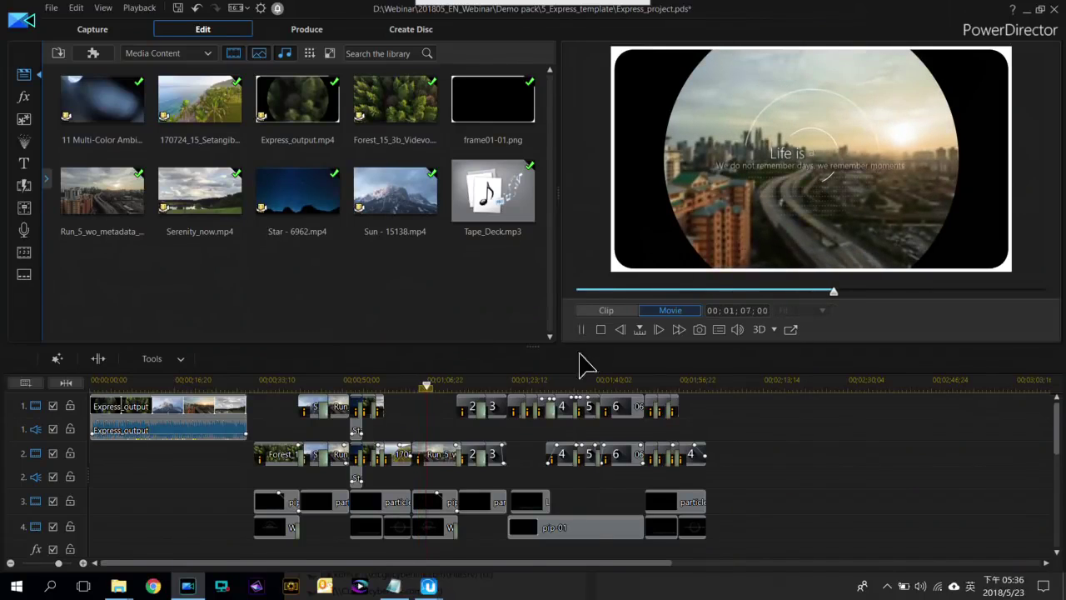
{"action": "key", "text": "space"}
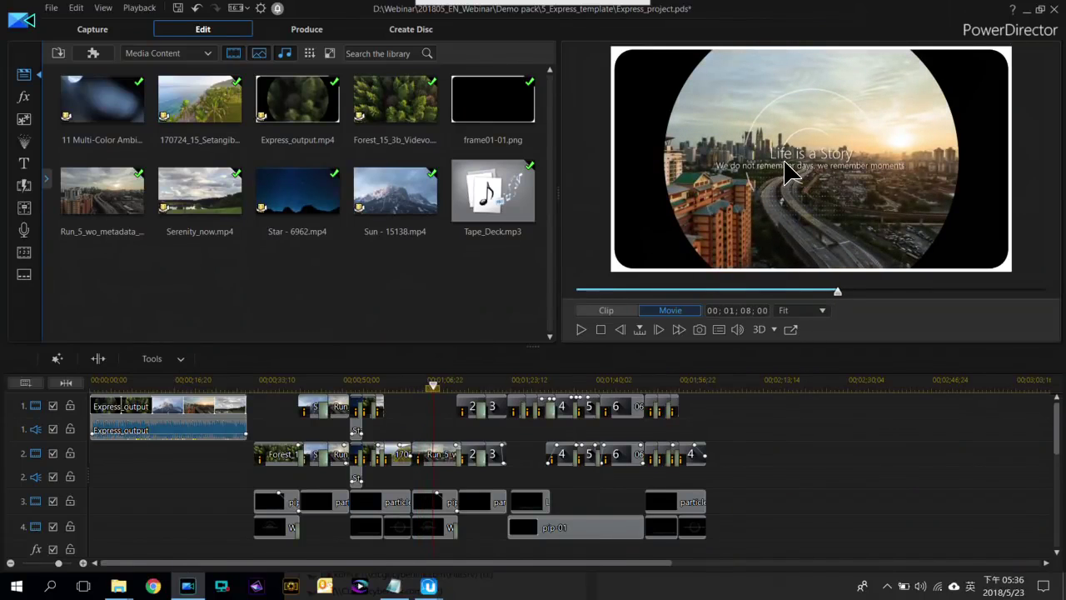
Inspect the opening template's frame overlay on track 3 and its track 4 title in the Title Designer, leaving both unedited
{"action": "left_click", "coordinate": [426, 505]}
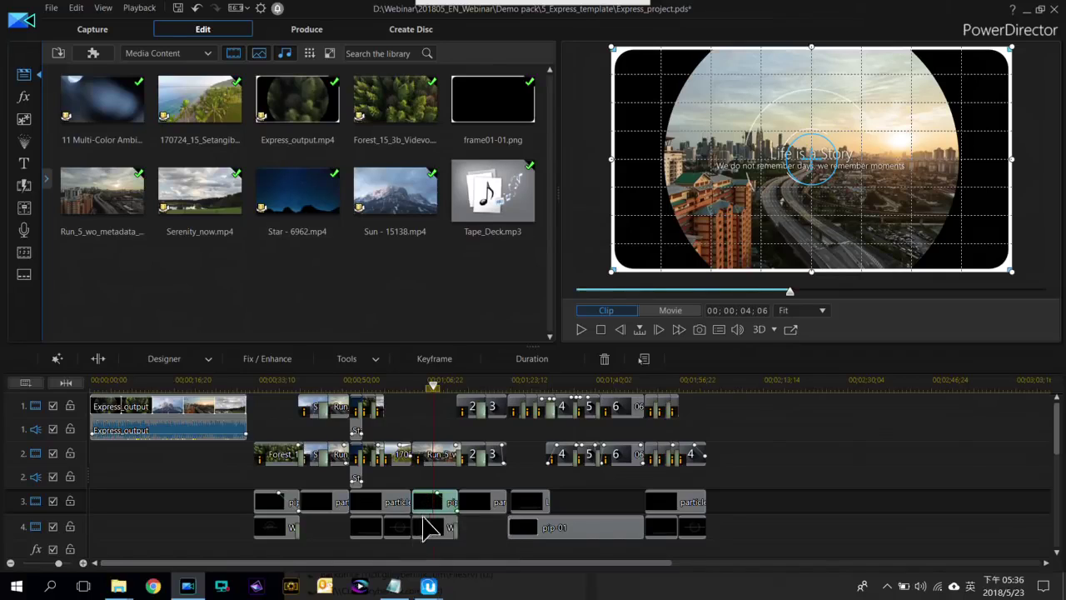
{"action": "left_click", "coordinate": [428, 525]}
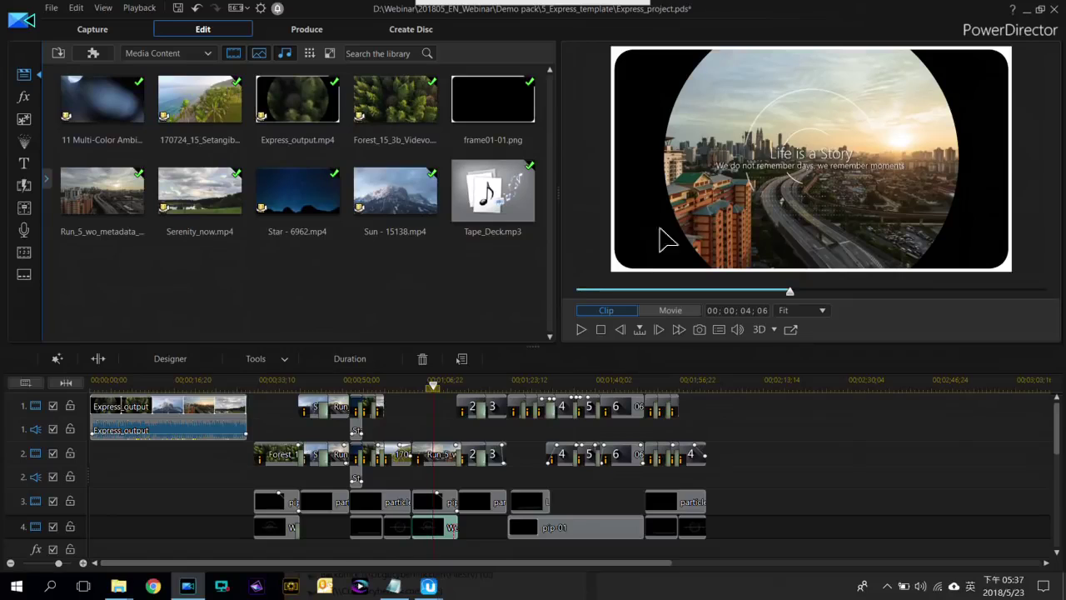
{"action": "double_click", "coordinate": [588, 215]}
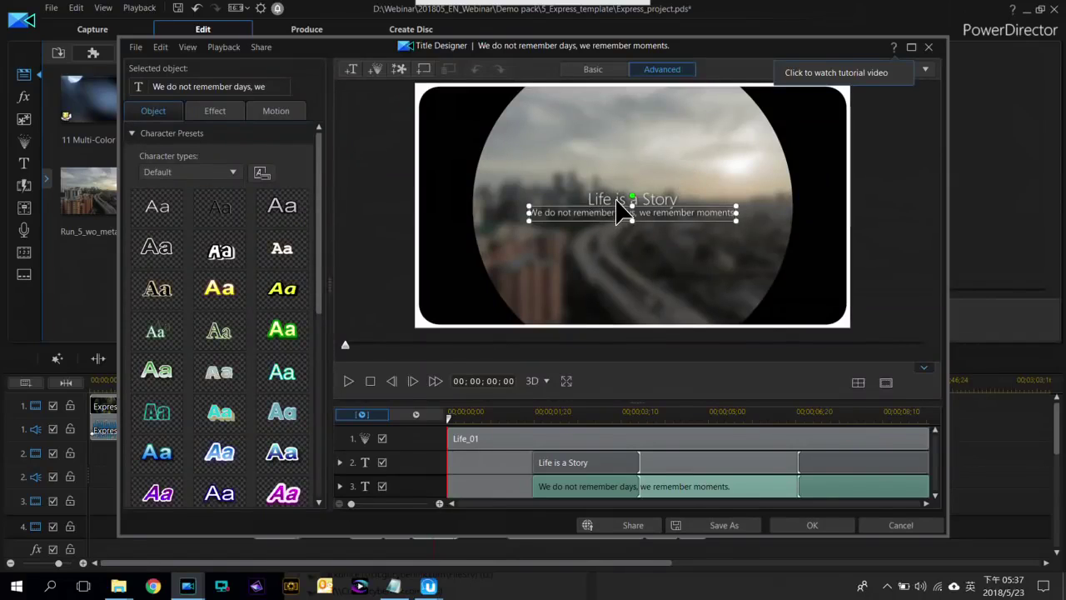
{"action": "left_click", "coordinate": [923, 47]}
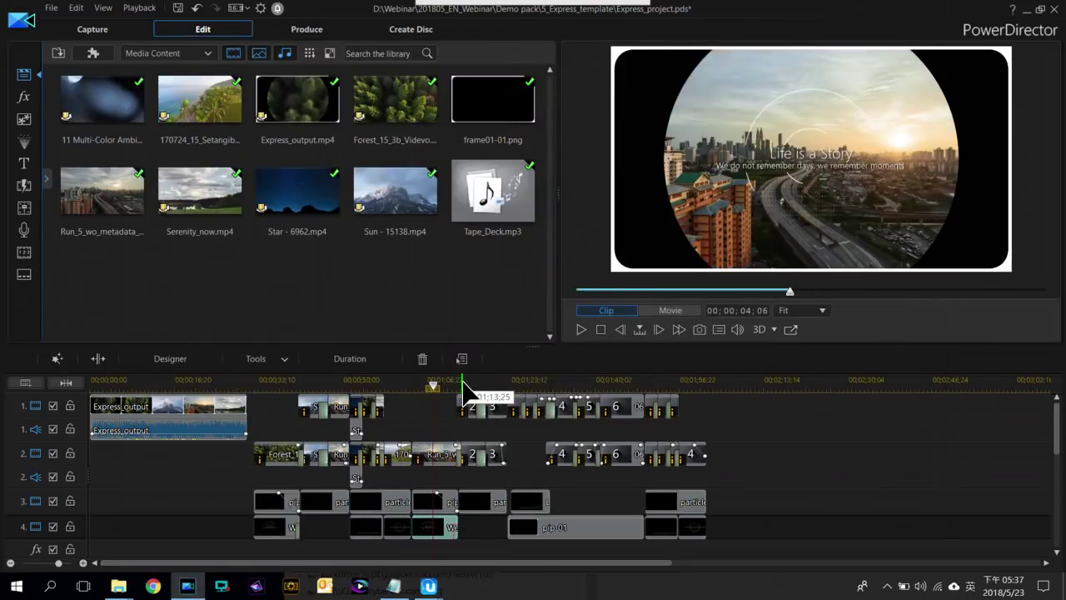
Replace placeholder 2 with Sun - 15138.mp4 and placeholder 3 with the 170724_15_Setangib clip on tracks 1 and 2
{"action": "left_click", "coordinate": [463, 387]}
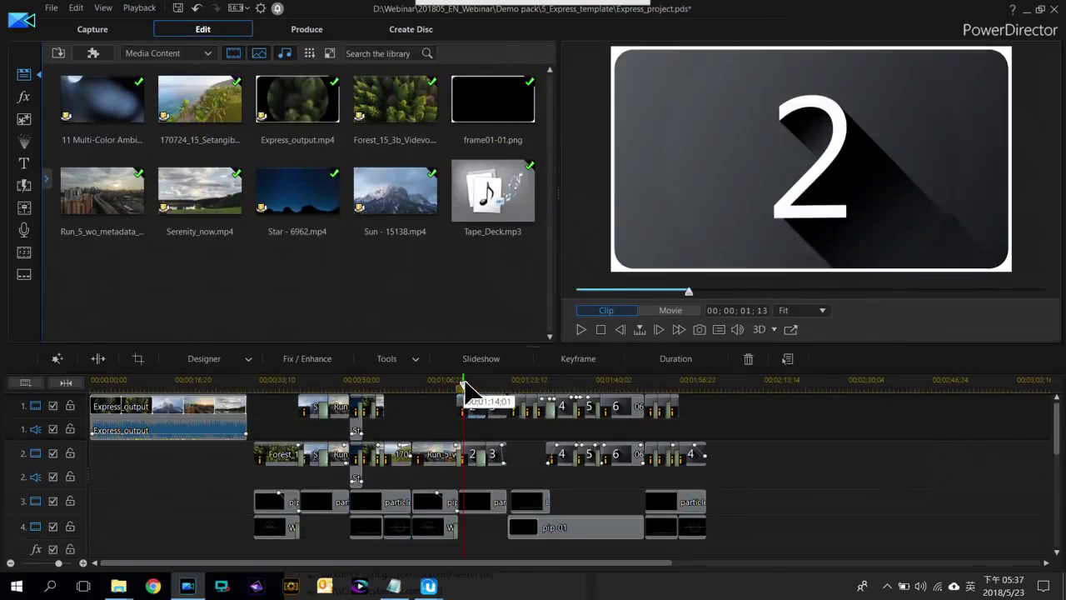
{"action": "left_click", "coordinate": [473, 406]}
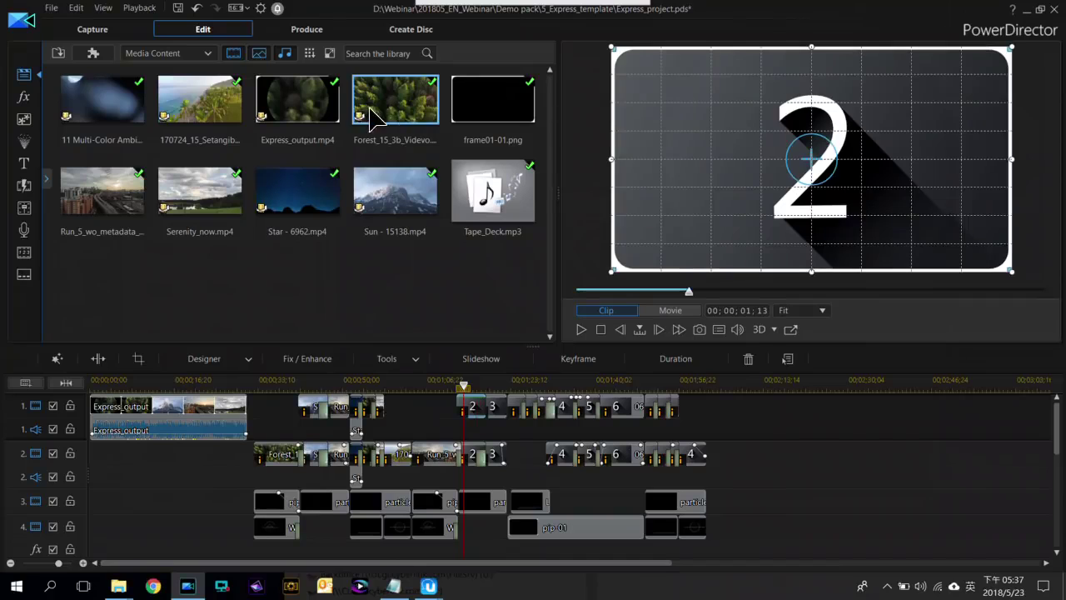
{"action": "left_click_drag", "start_coordinate": [492, 392], "coordinate": [469, 409]}
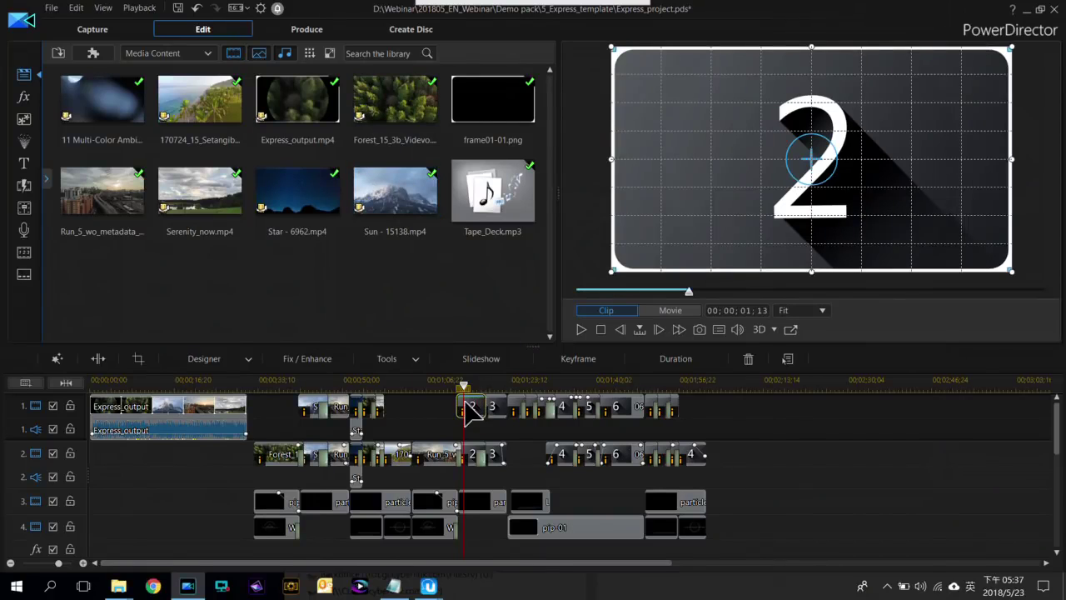
{"action": "left_click_drag", "start_coordinate": [421, 223], "coordinate": [480, 457]}
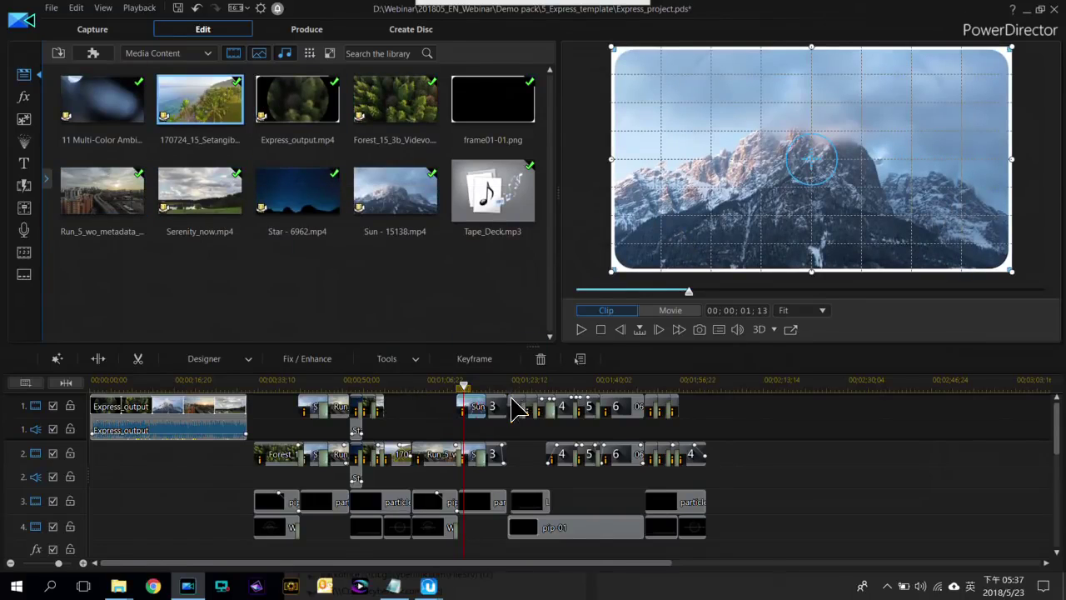
{"action": "left_click_drag", "start_coordinate": [502, 416], "coordinate": [493, 408]}
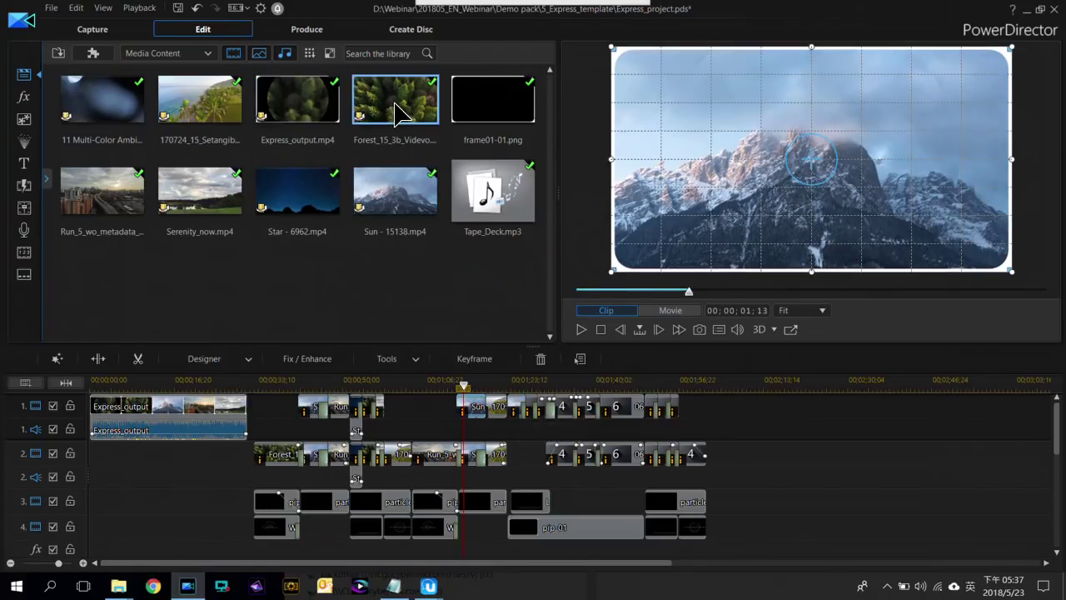
Play the movie from 00;01;14;01 to about 00;01;30;27 to review the filled template sections
{"action": "left_click", "coordinate": [464, 387]}
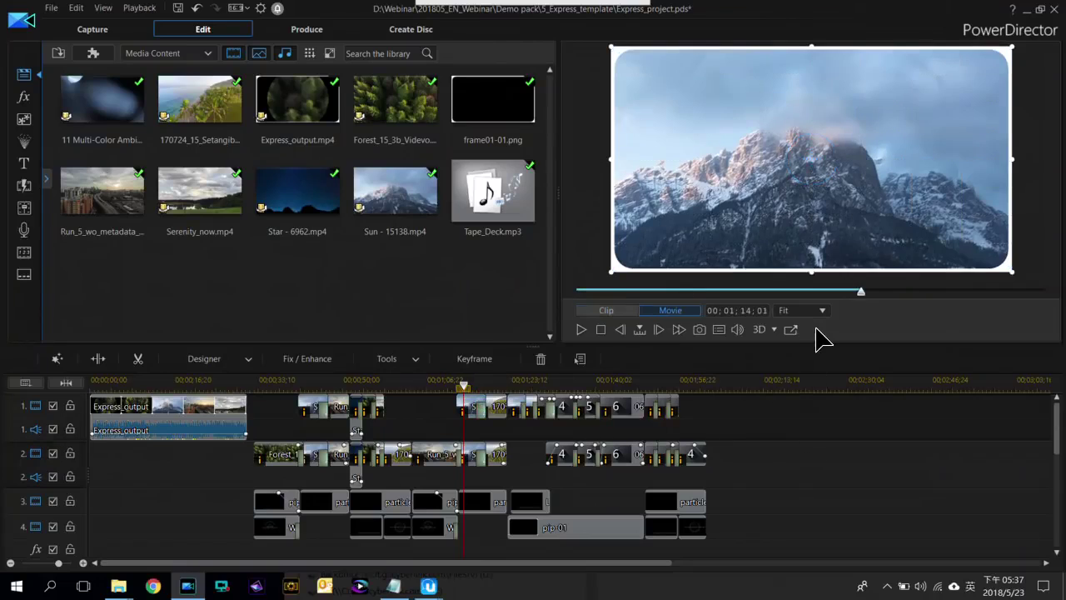
{"action": "key", "text": "space"}
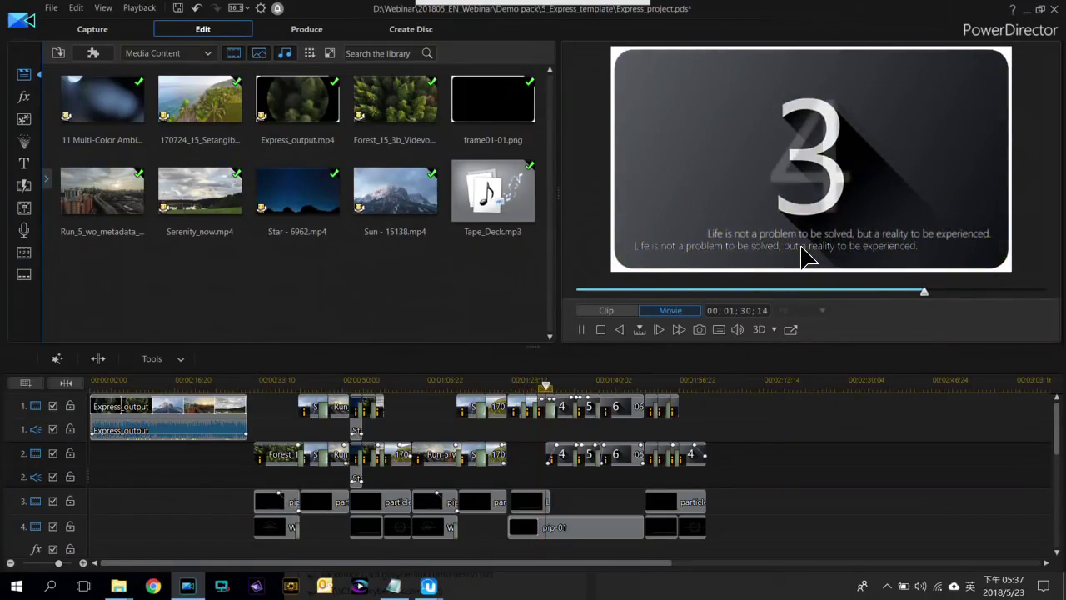
{"action": "key", "text": "space"}
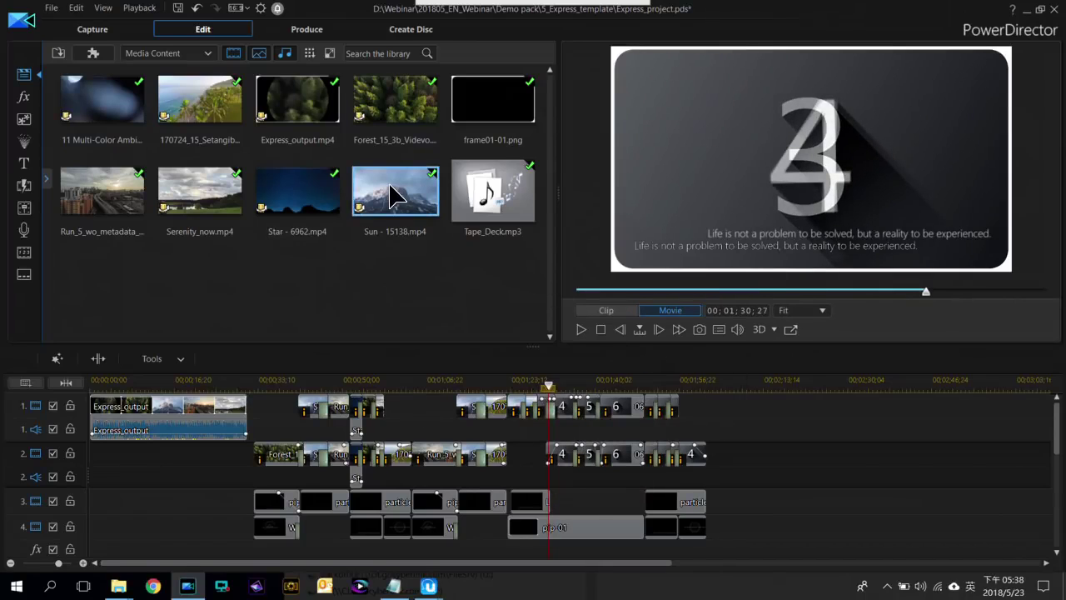
Reopen the Express Projects library, dismiss its introduction and browse to the Let's Travel templates
{"action": "left_click", "coordinate": [207, 54]}
{"action": "left_click", "coordinate": [169, 125]}
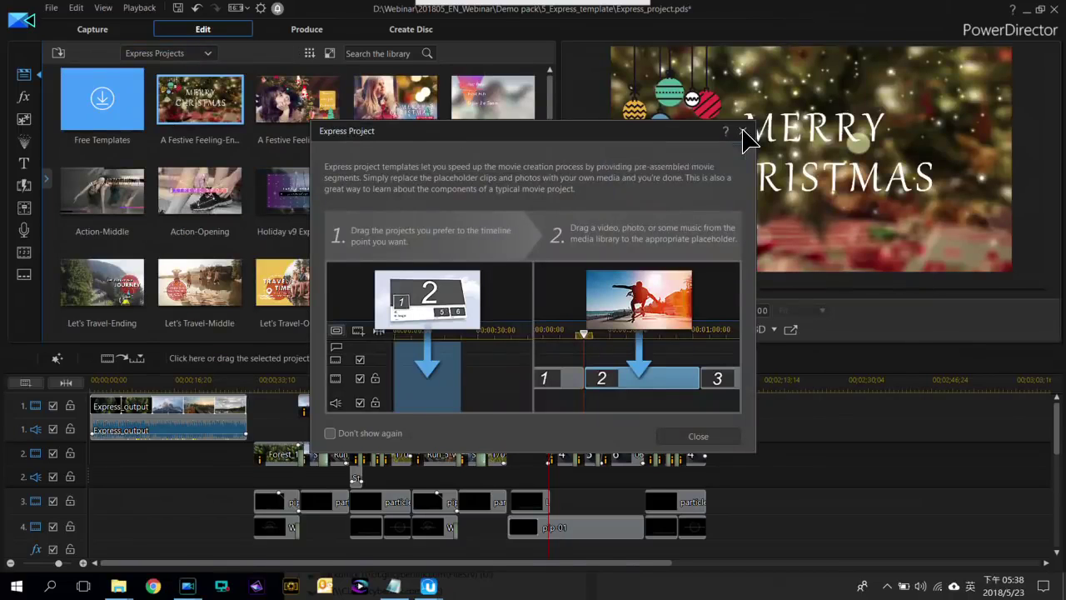
{"action": "left_click", "coordinate": [743, 130]}
{"action": "scroll", "coordinate": [397, 198], "scroll_direction": "down", "scroll_amount": 3}
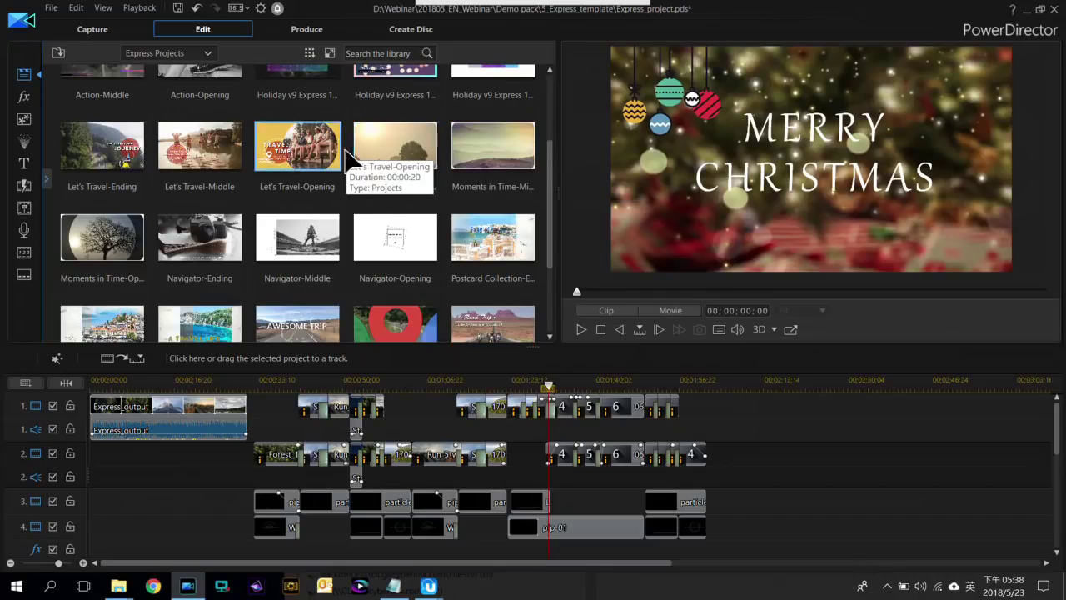
Browse the remaining Express Projects templates and check the filled template movie around 00;01;07;23
{"action": "scroll", "coordinate": [450, 167], "scroll_direction": "down", "scroll_amount": 3}
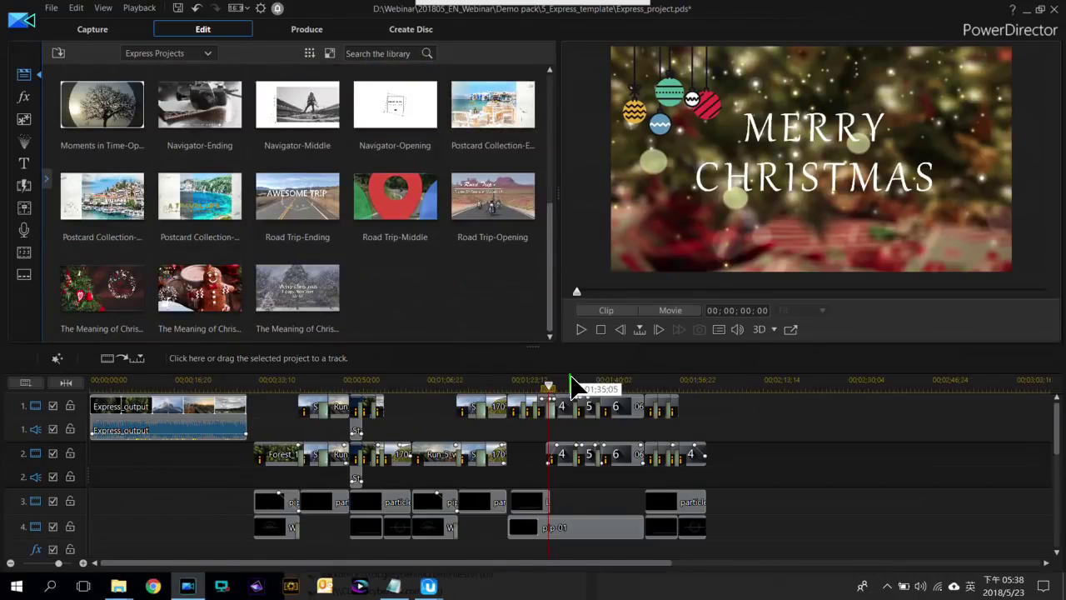
{"action": "left_click", "coordinate": [431, 384]}
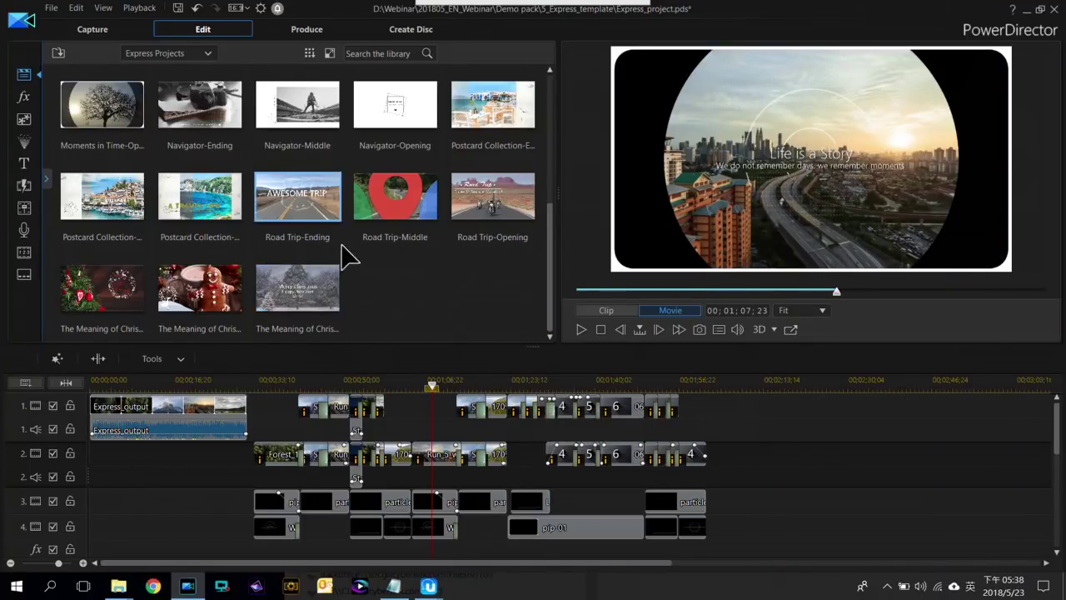
{"action": "scroll", "coordinate": [341, 255], "scroll_direction": "up", "scroll_amount": 5}
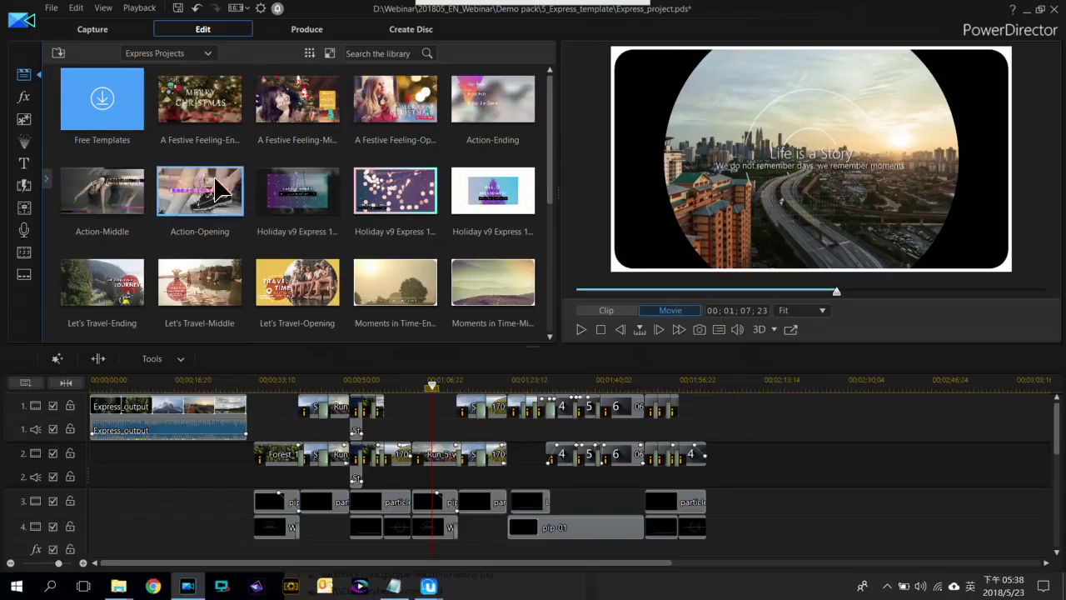
Open Slide_show_collage_designer.pds from the 6_Slide_show_collage_designer folder, discarding the current project's changes and declining to merge the media libraries
{"action": "mouse_move", "coordinate": [119, 585]}
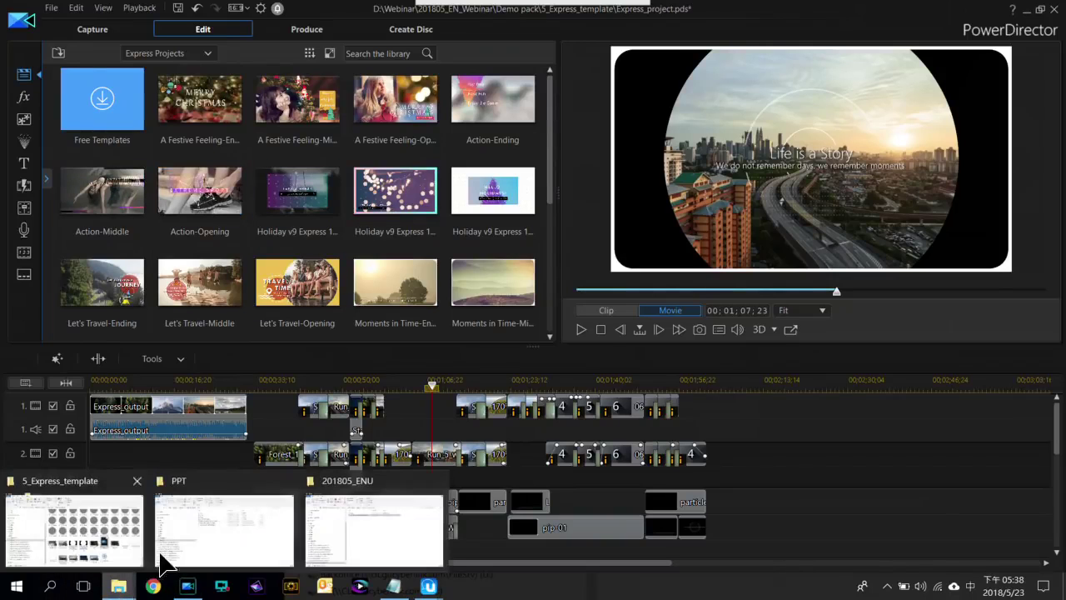
{"action": "left_click", "coordinate": [93, 516]}
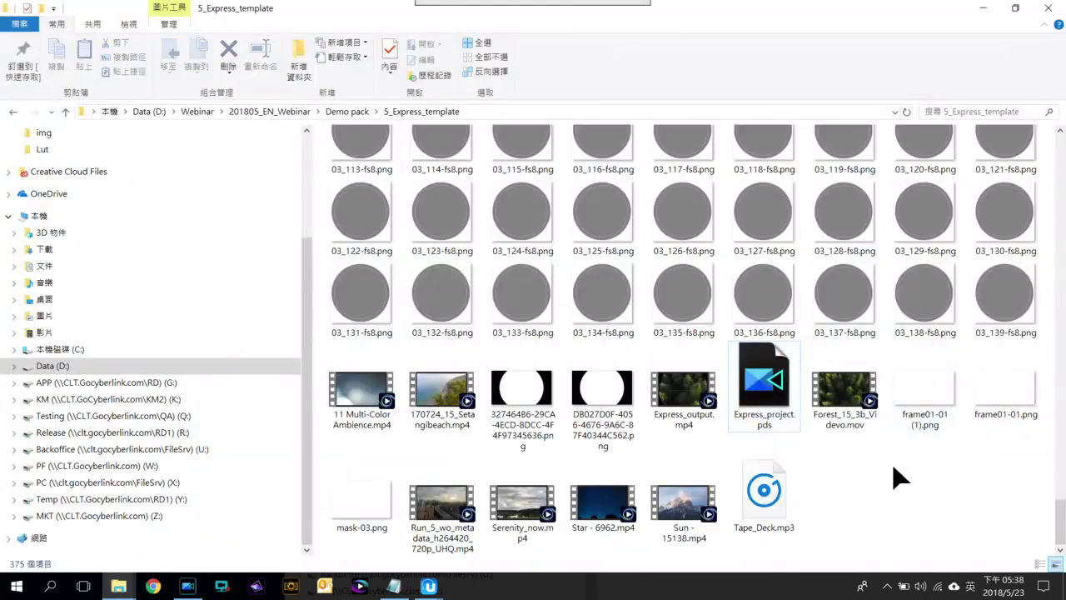
{"action": "key", "text": "BackSpace"}
{"action": "double_click", "coordinate": [744, 203]}
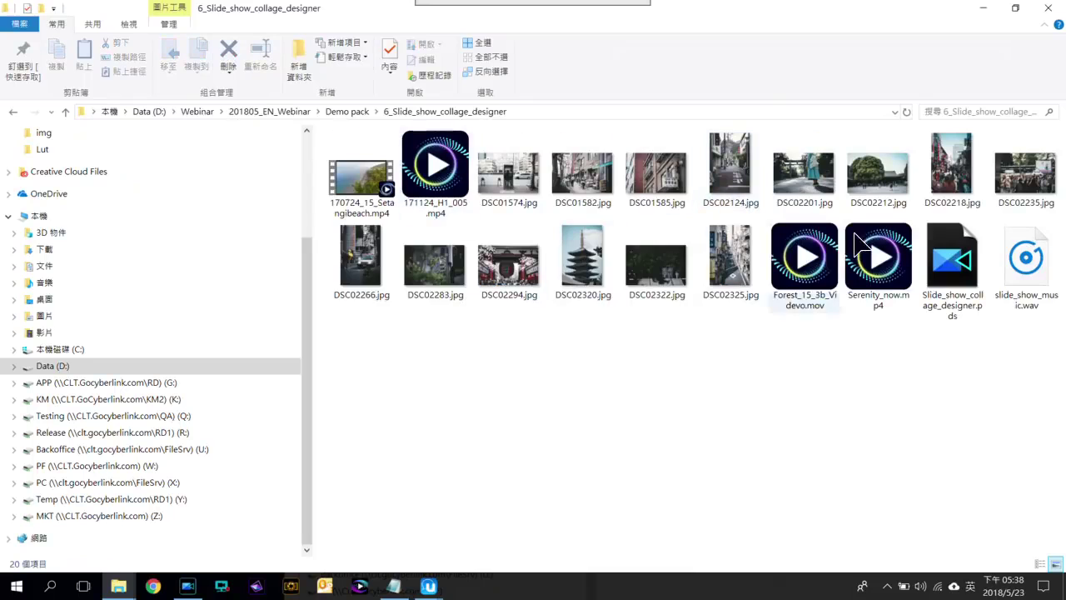
{"action": "left_click", "coordinate": [950, 258]}
{"action": "double_click", "coordinate": [949, 258]}
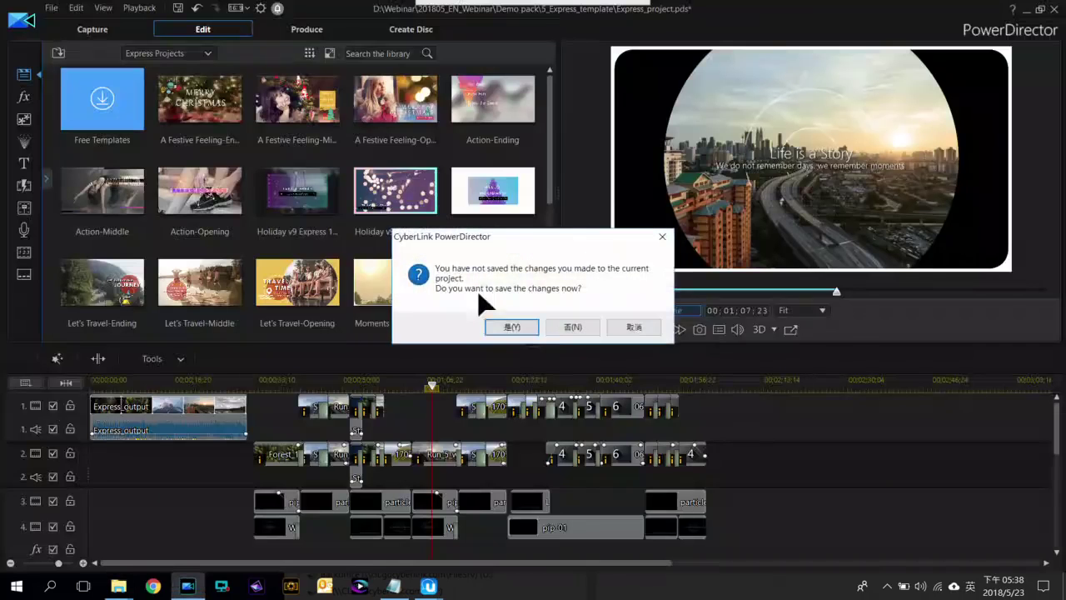
{"action": "left_click", "coordinate": [571, 328]}
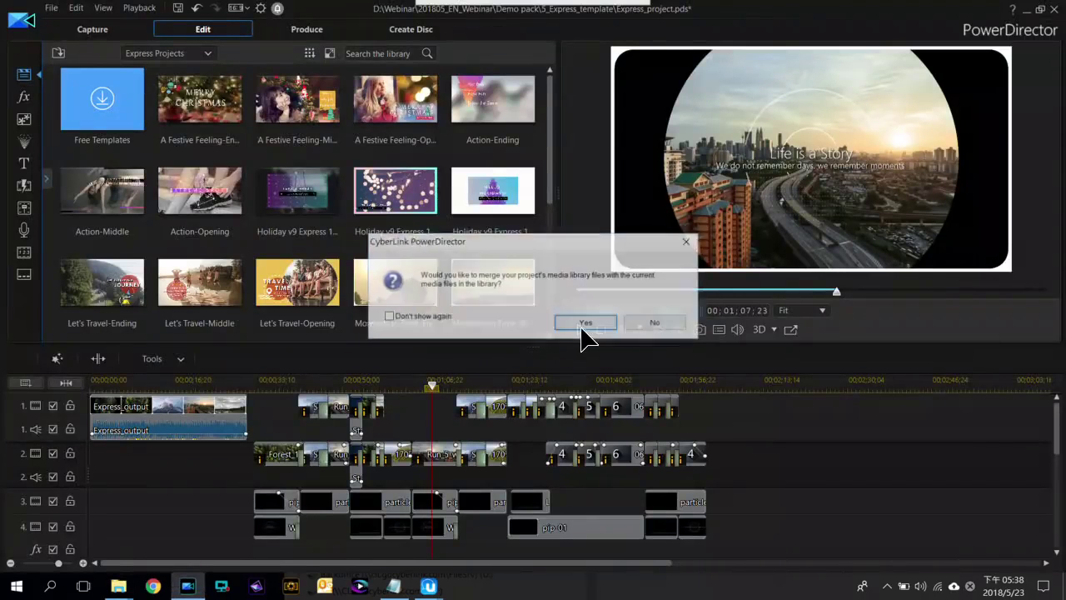
{"action": "left_click", "coordinate": [657, 324]}
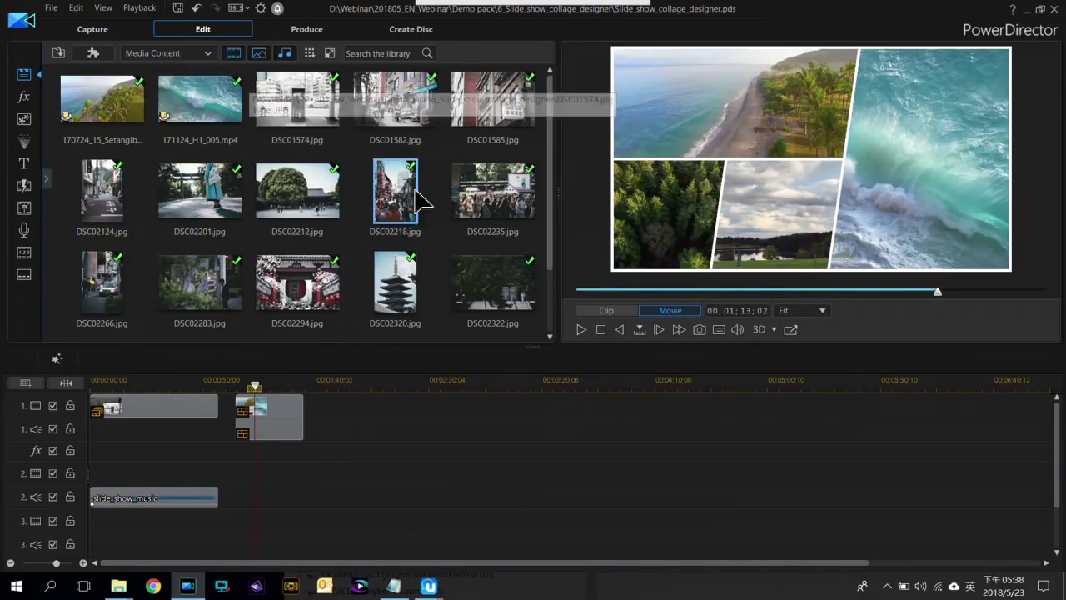
Filter the media library to show only photos by hiding videos and audio files
{"action": "scroll", "coordinate": [550, 240], "scroll_direction": "down", "scroll_amount": 1}
{"action": "scroll", "coordinate": [552, 91], "scroll_direction": "up", "scroll_amount": 1}
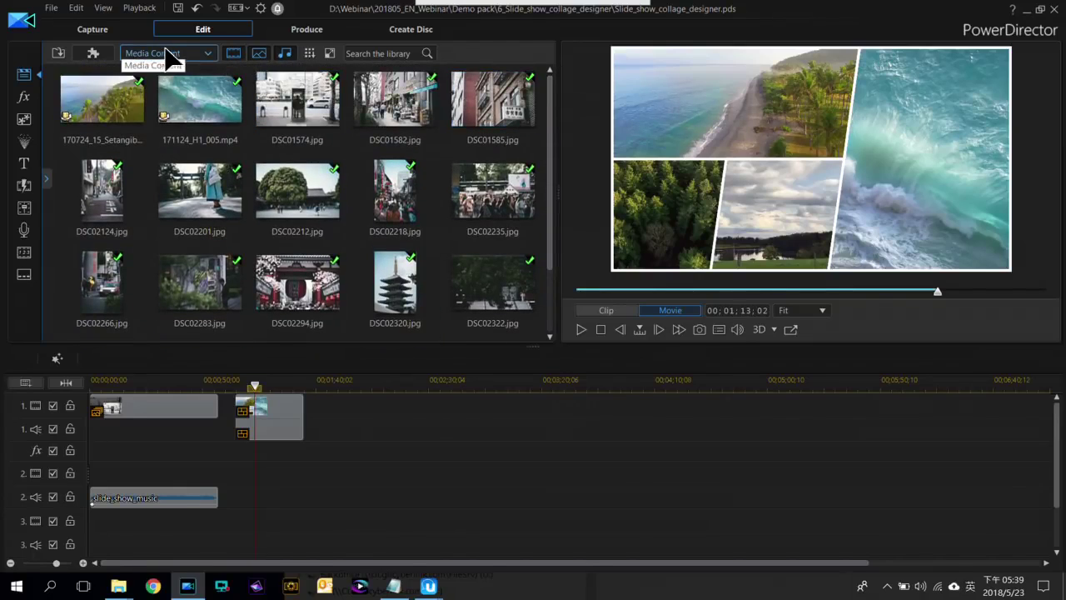
{"action": "left_click", "coordinate": [233, 54]}
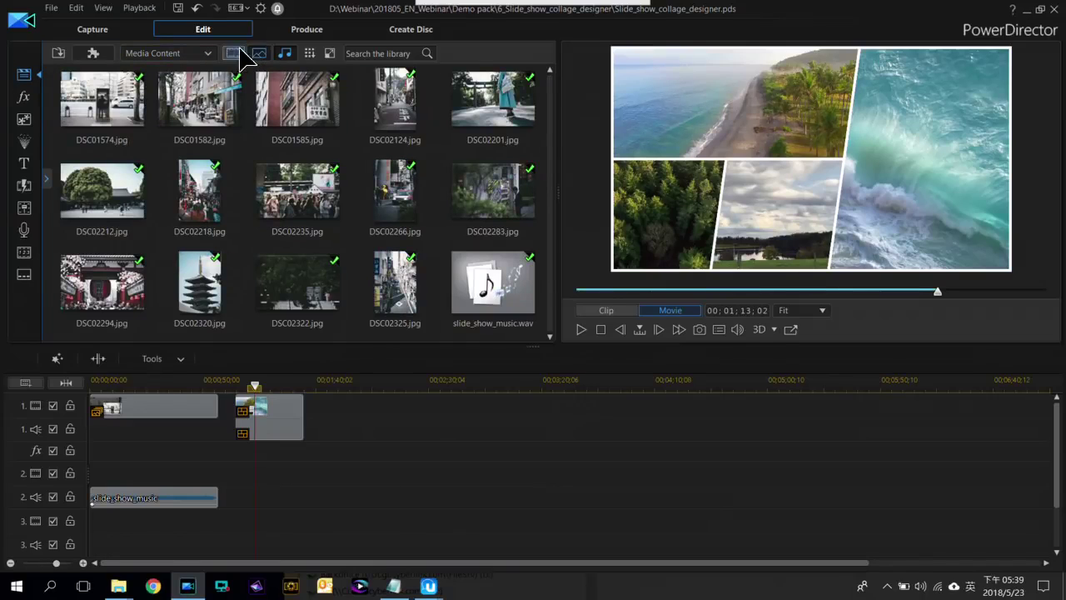
{"action": "left_click", "coordinate": [284, 53]}
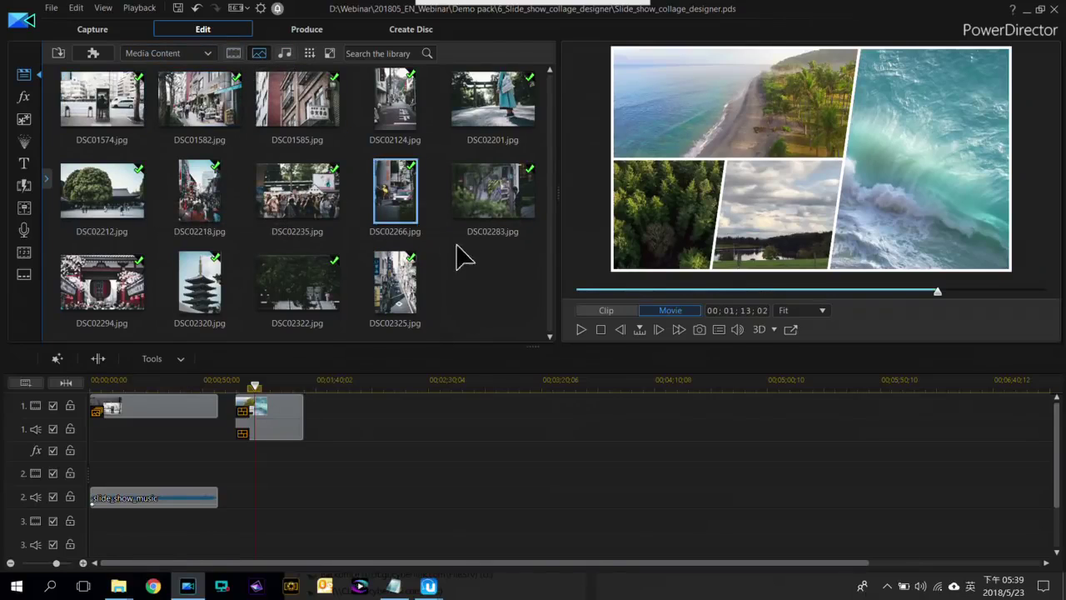
Add all the library photos to track 1 from 00;01;56;03, after the collage clip, and keep them selected
{"action": "left_click_drag", "start_coordinate": [479, 269], "coordinate": [369, 425]}
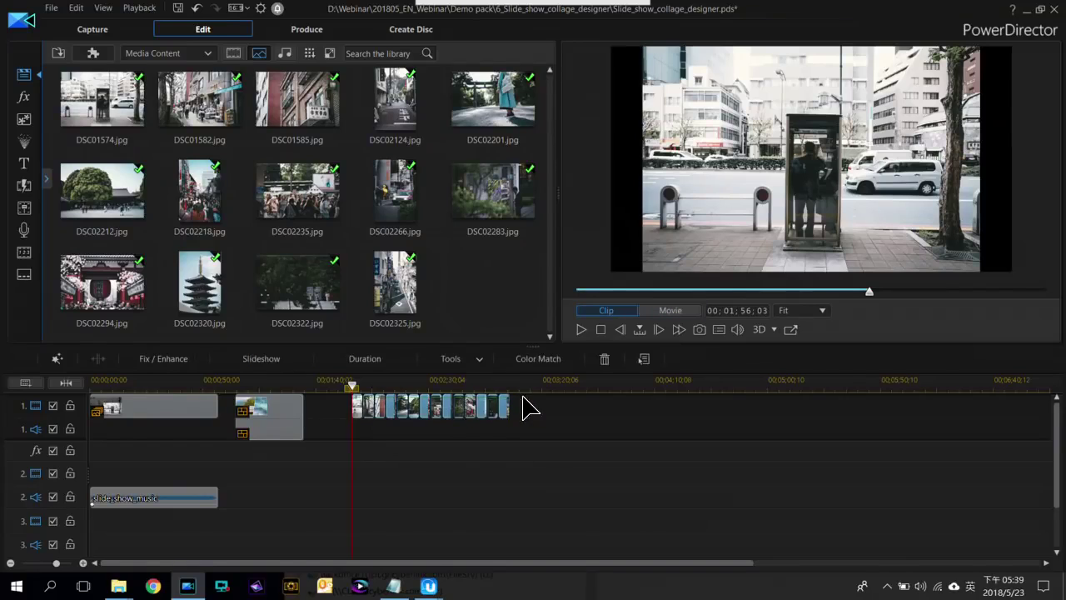
{"action": "left_click", "coordinate": [396, 436]}
{"action": "left_click_drag", "start_coordinate": [350, 433], "coordinate": [578, 417]}
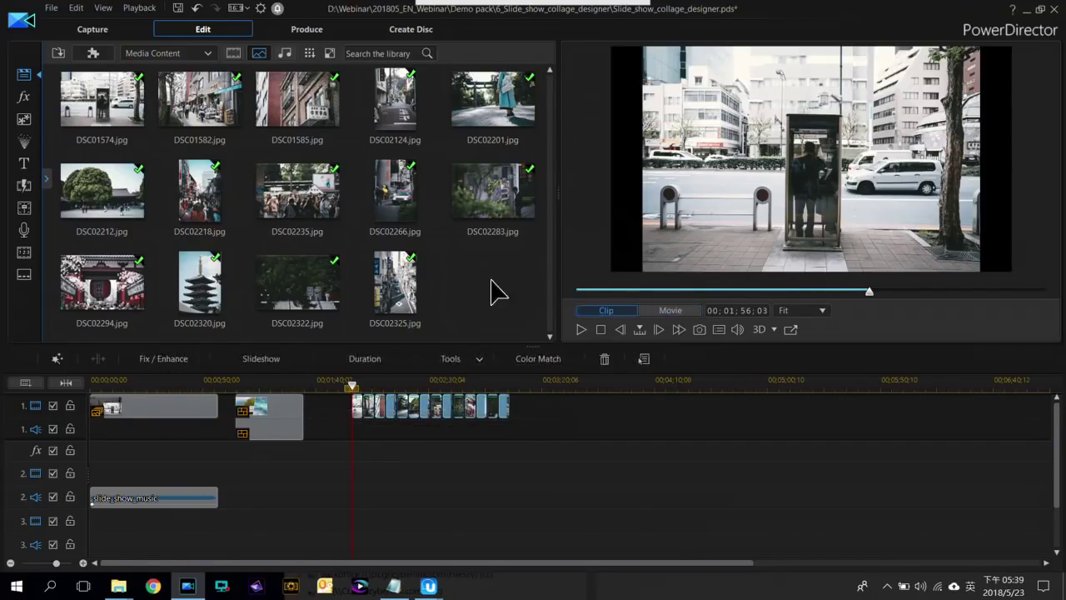
Open the Slideshow Creator for the selected photos and select the Collage style after trying Scrapbook, Montage, Highlight, Camera and Normal
{"action": "left_click", "coordinate": [298, 359]}
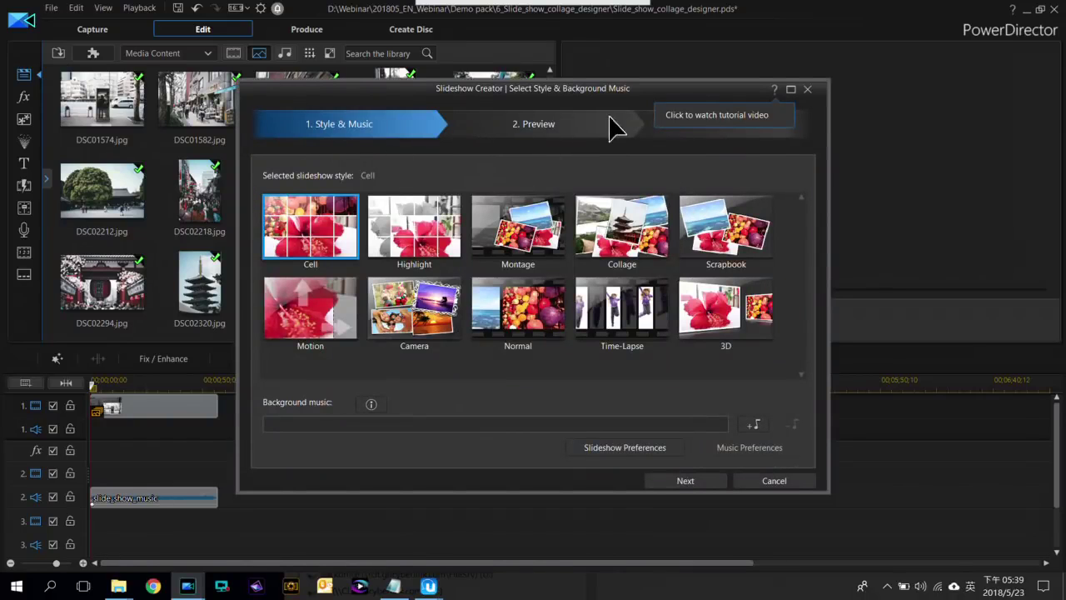
{"action": "left_click", "coordinate": [640, 226]}
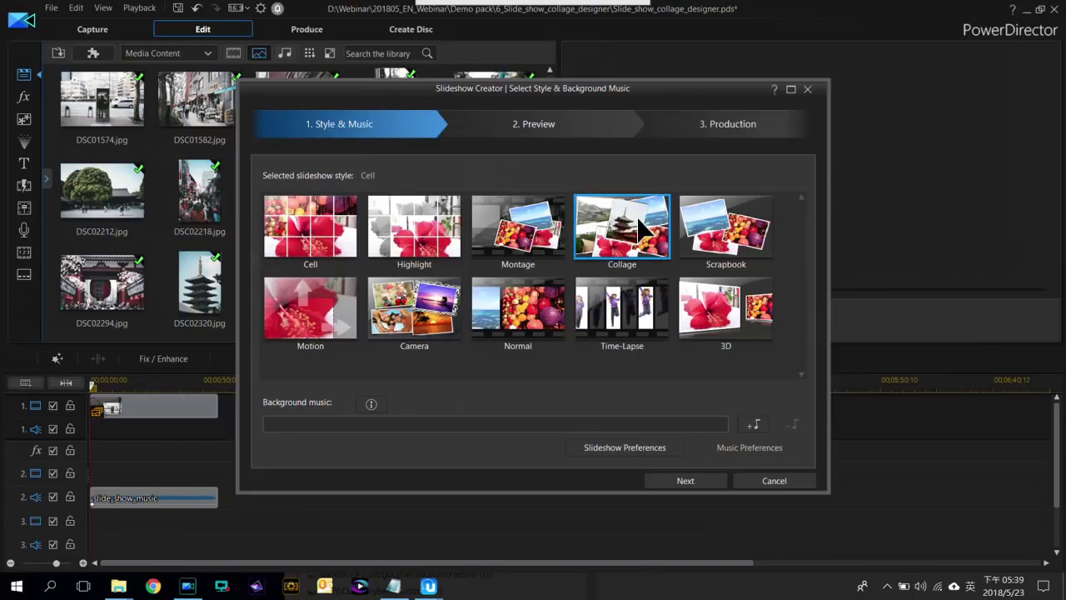
{"action": "left_click", "coordinate": [729, 218]}
{"action": "left_click", "coordinate": [512, 208]}
{"action": "left_click", "coordinate": [429, 223]}
{"action": "left_click", "coordinate": [400, 306]}
{"action": "left_click", "coordinate": [517, 308]}
{"action": "left_click", "coordinate": [631, 225]}
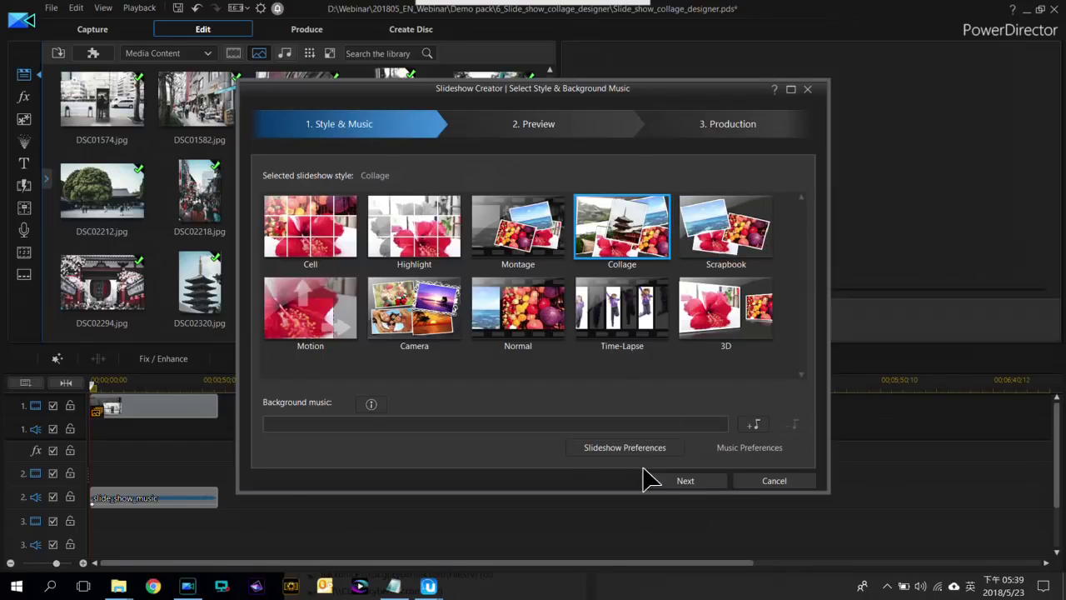
Generate the Collage slideshow preview and play its first seconds
{"action": "left_click", "coordinate": [685, 480]}
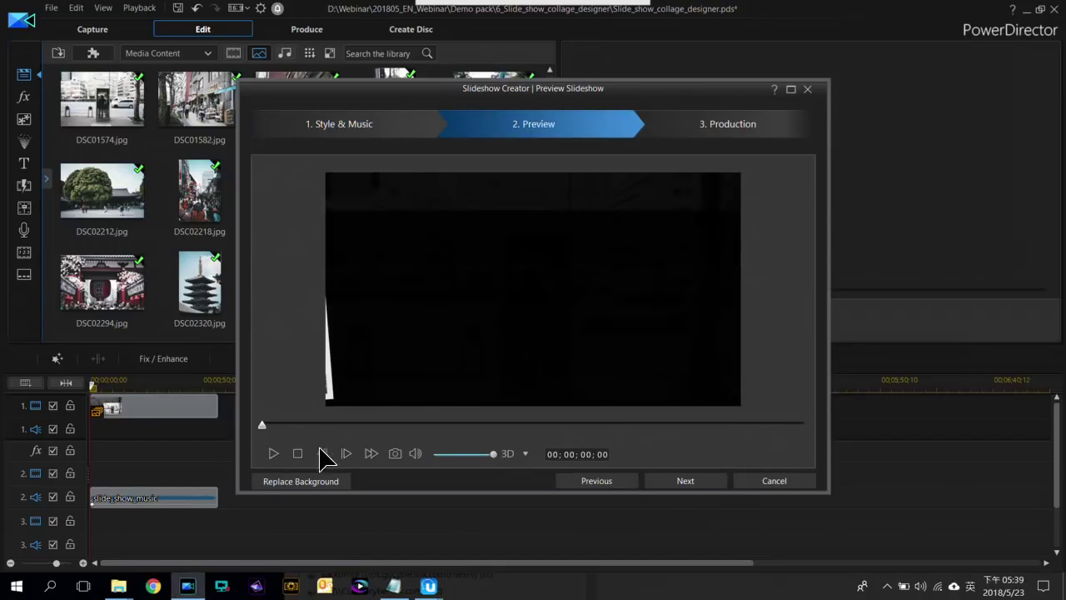
{"action": "left_click", "coordinate": [274, 454]}
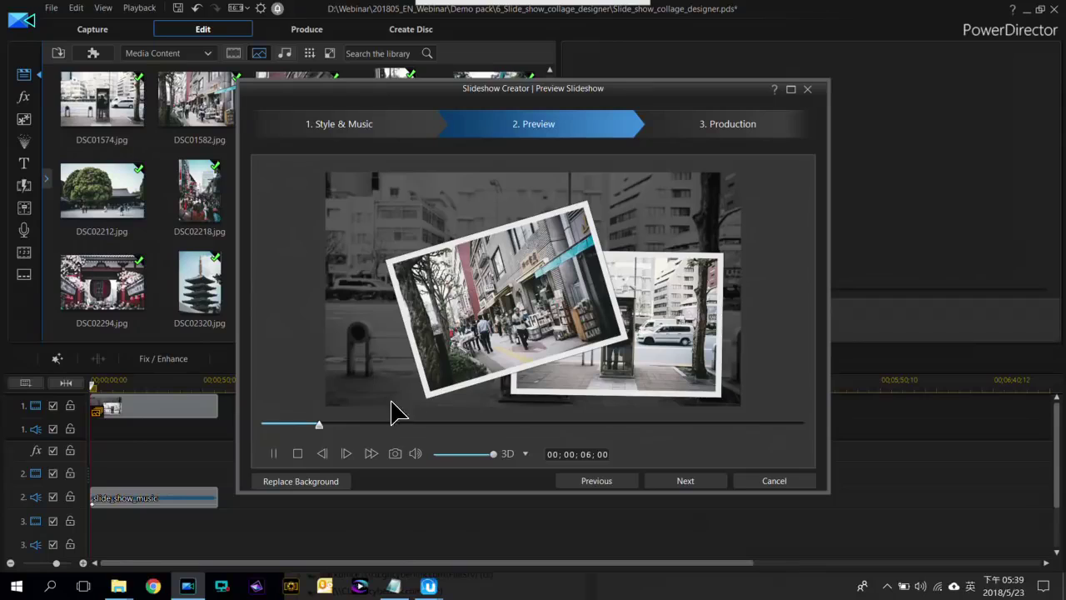
{"action": "left_click", "coordinate": [296, 453]}
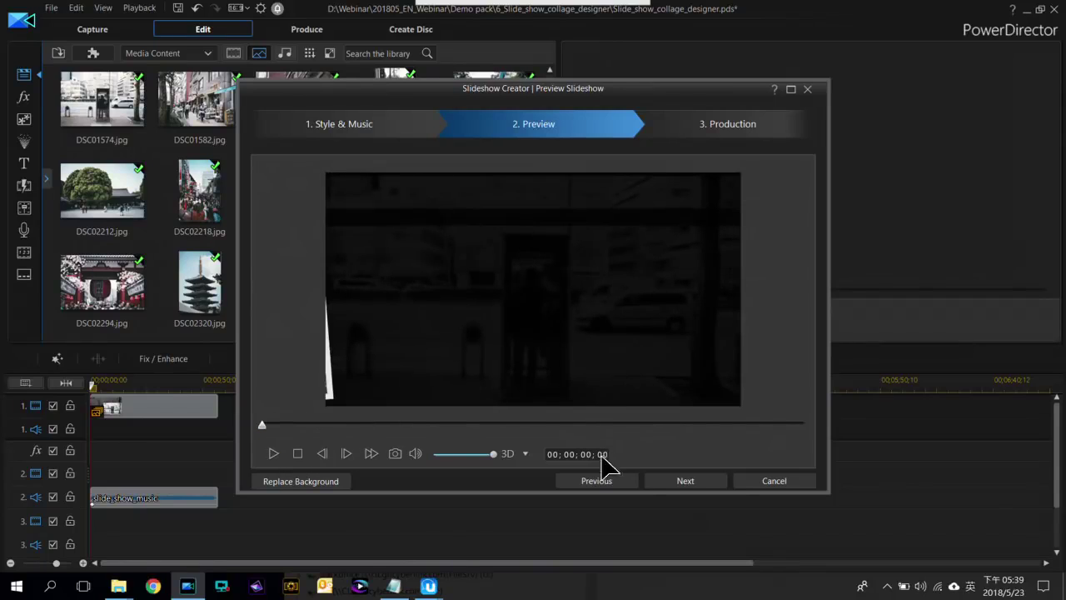
Return to the style selection, change the slideshow style to Scrapbook and play its preview
{"action": "left_click", "coordinate": [627, 482]}
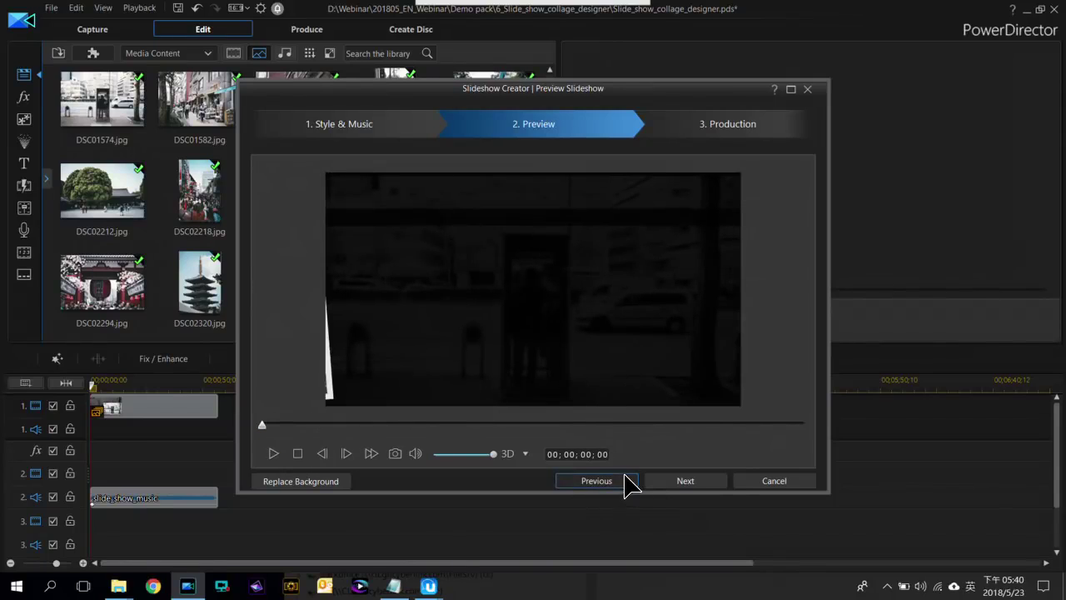
{"action": "left_click", "coordinate": [745, 229]}
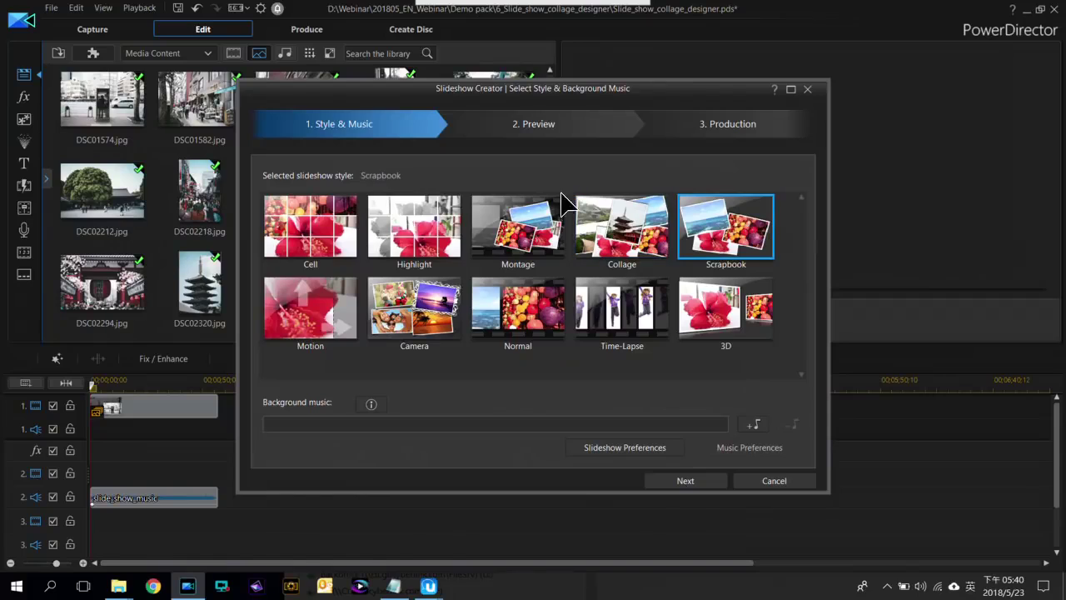
{"action": "left_click", "coordinate": [718, 483]}
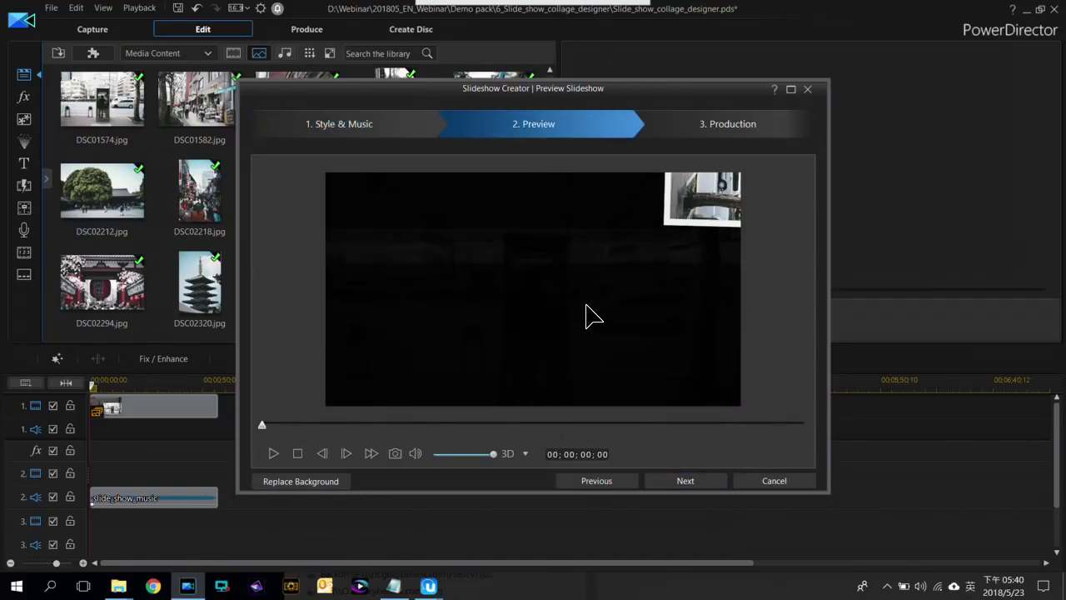
{"action": "left_click", "coordinate": [273, 453]}
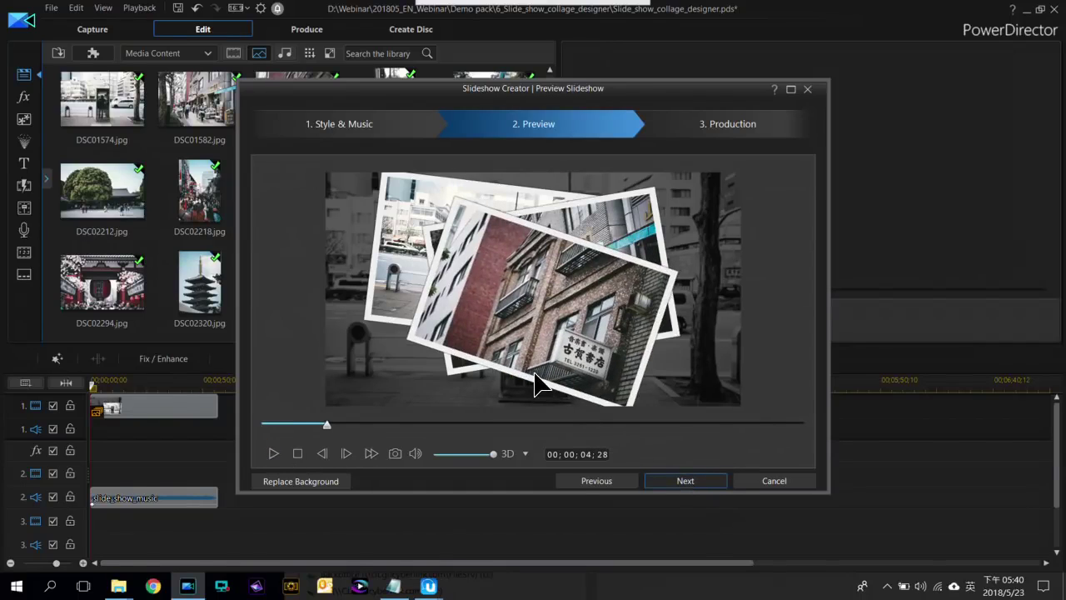
Finish the slideshow with Advanced Editing, replacing the selected photos on the timeline
{"action": "left_click", "coordinate": [721, 472]}
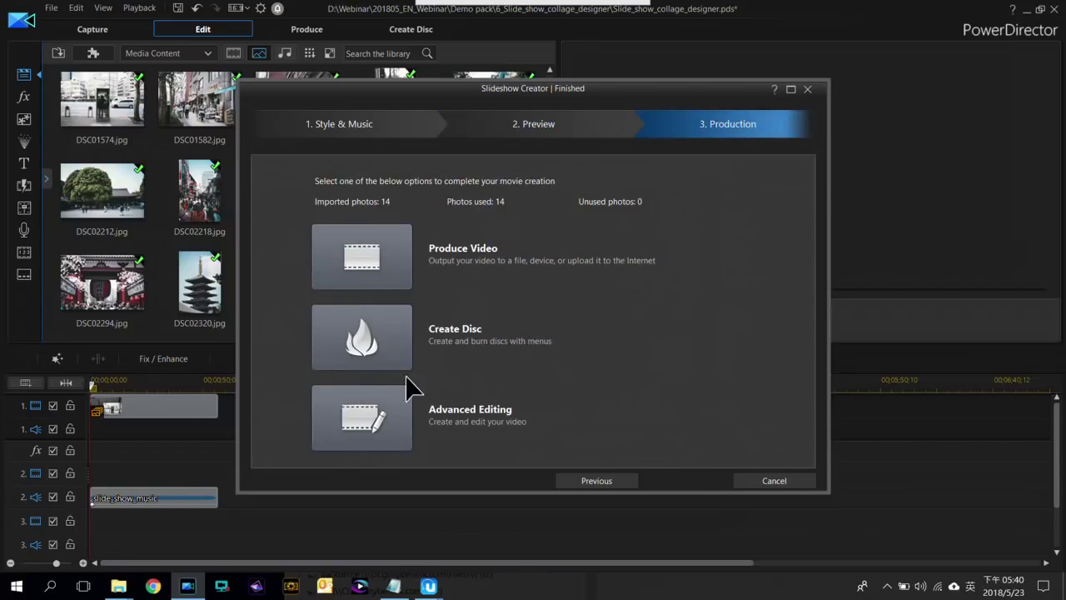
{"action": "left_click", "coordinate": [360, 408]}
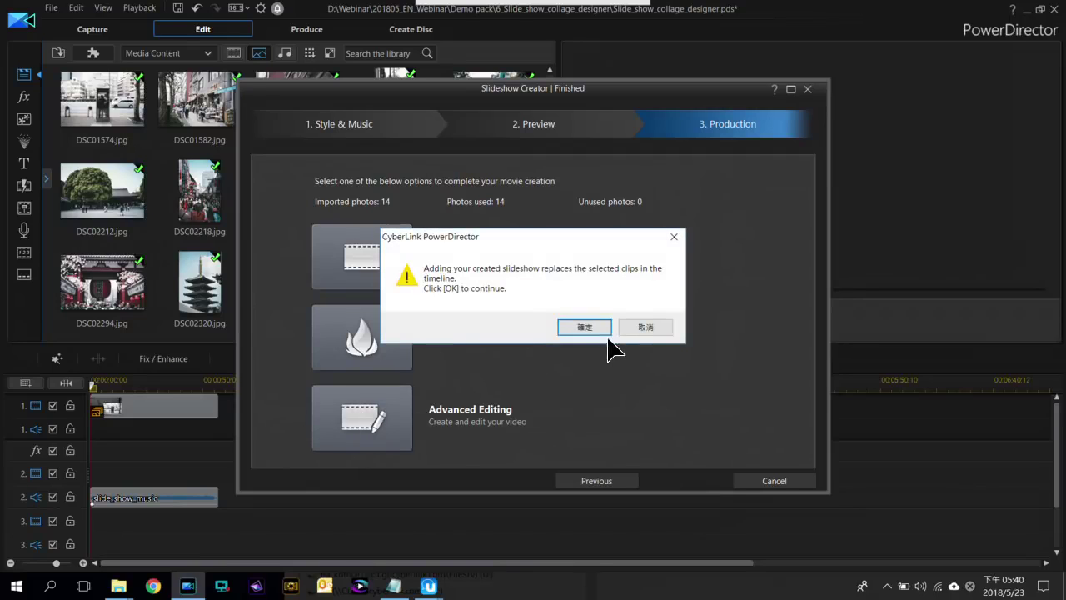
{"action": "left_click", "coordinate": [581, 332]}
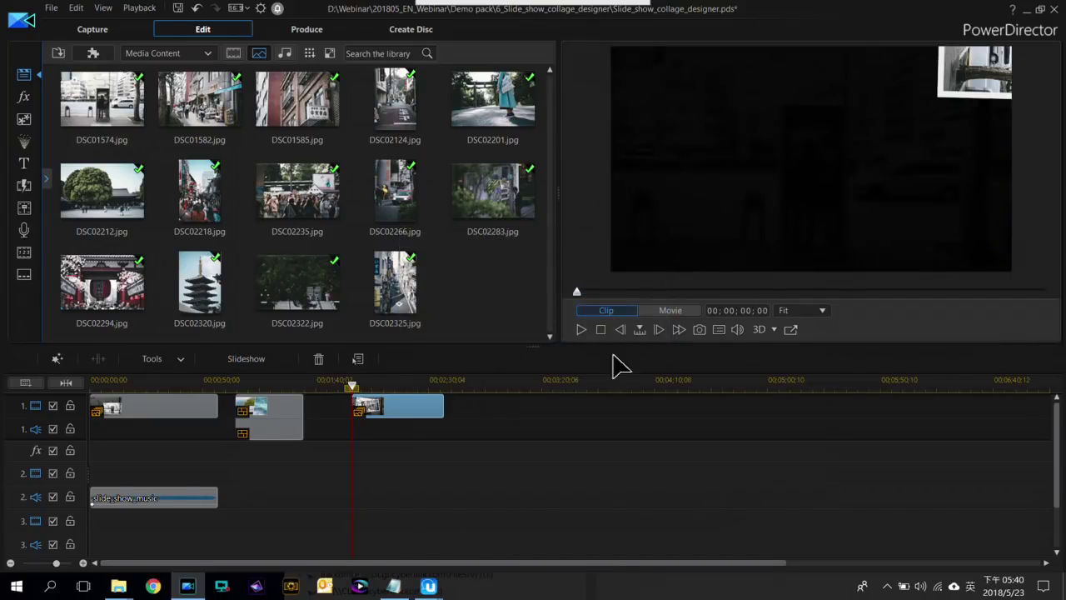
Play the new slideshow on track 1 from 00;01;56;03 to about 00;02;02;09
{"action": "left_click", "coordinate": [392, 447]}
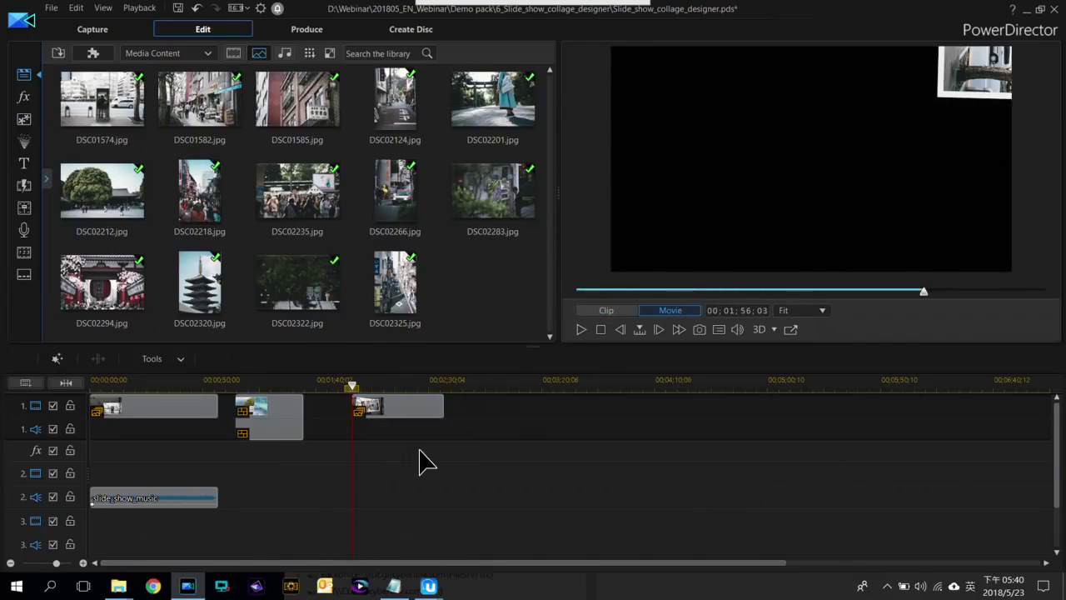
{"action": "key", "text": "space"}
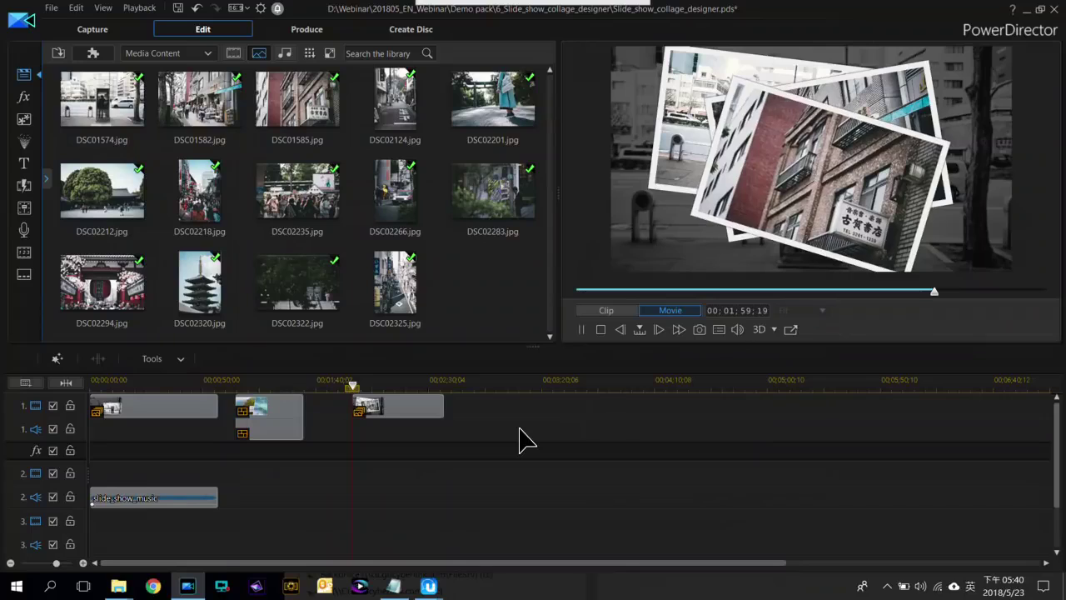
{"action": "key", "text": "space"}
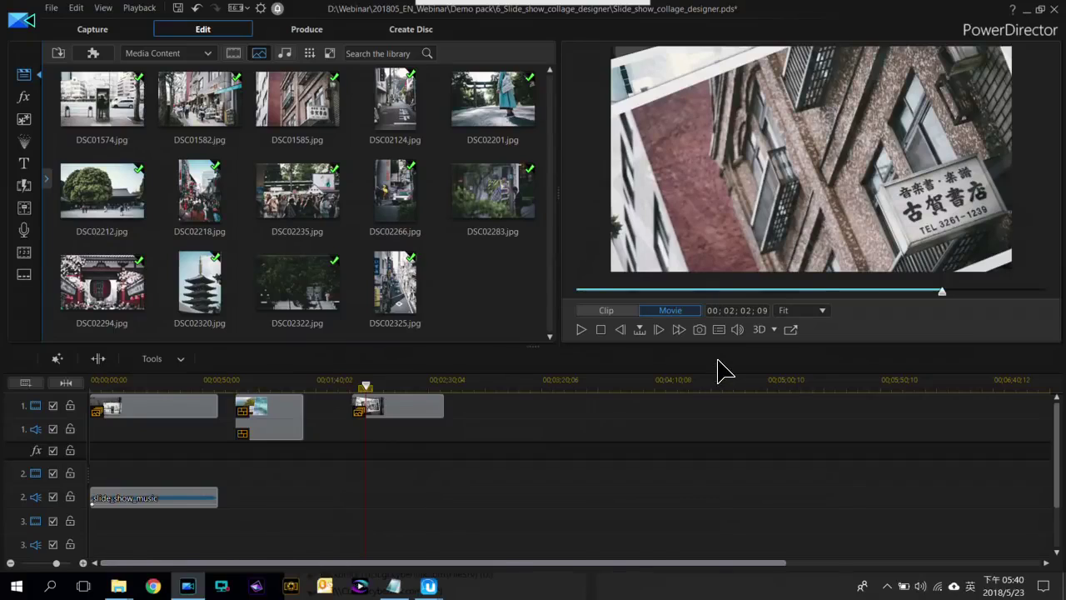
Check the existing slideshow at 00;00;03;06 and play the video collage clip from 00;01;06;21
{"action": "left_click", "coordinate": [97, 381]}
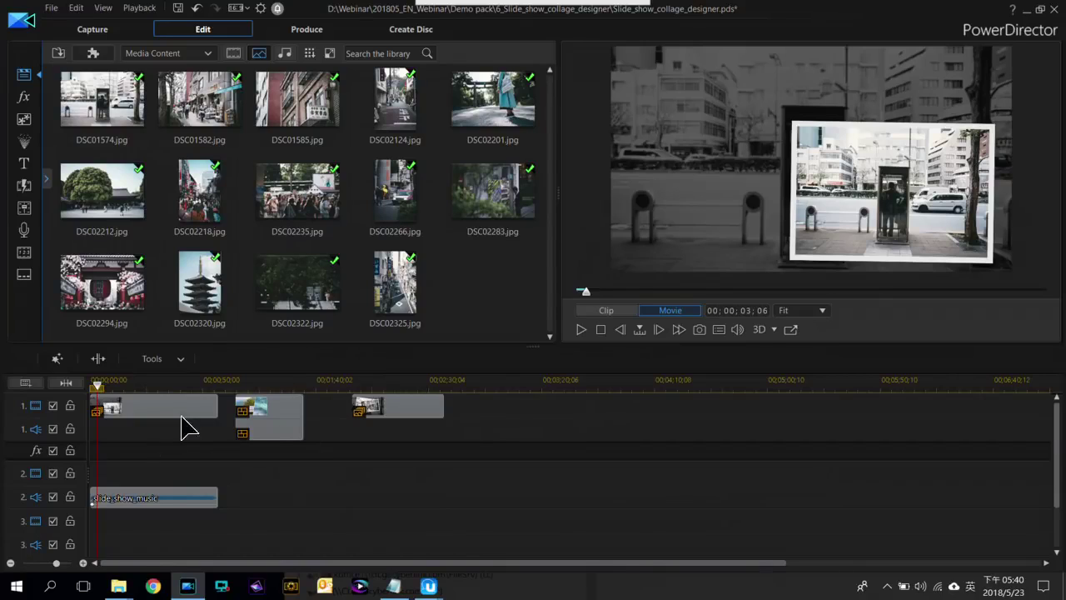
{"action": "left_click", "coordinate": [239, 383]}
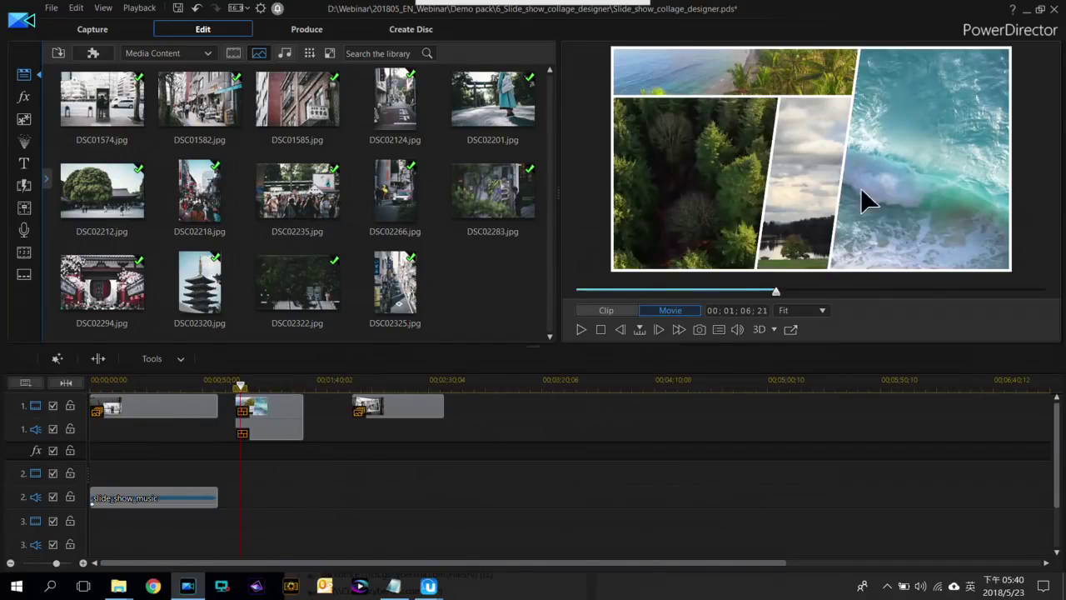
{"action": "key", "text": "space"}
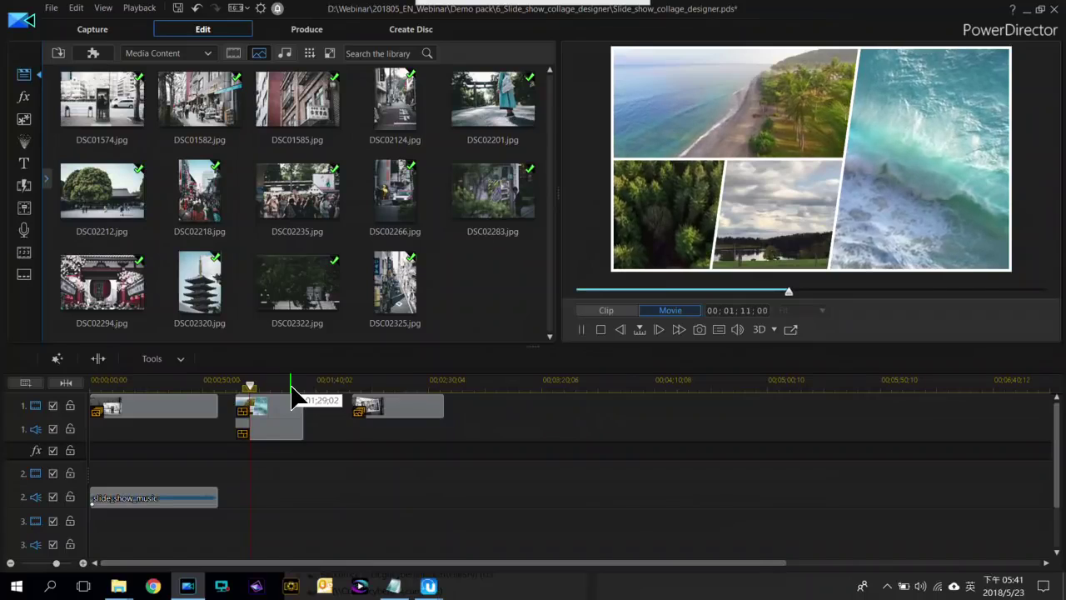
Move the new slideshow clip earlier on track 1 to start at 00;01;47;22
{"action": "left_click", "coordinate": [444, 385]}
{"action": "left_click_drag", "start_coordinate": [441, 406], "coordinate": [431, 403]}
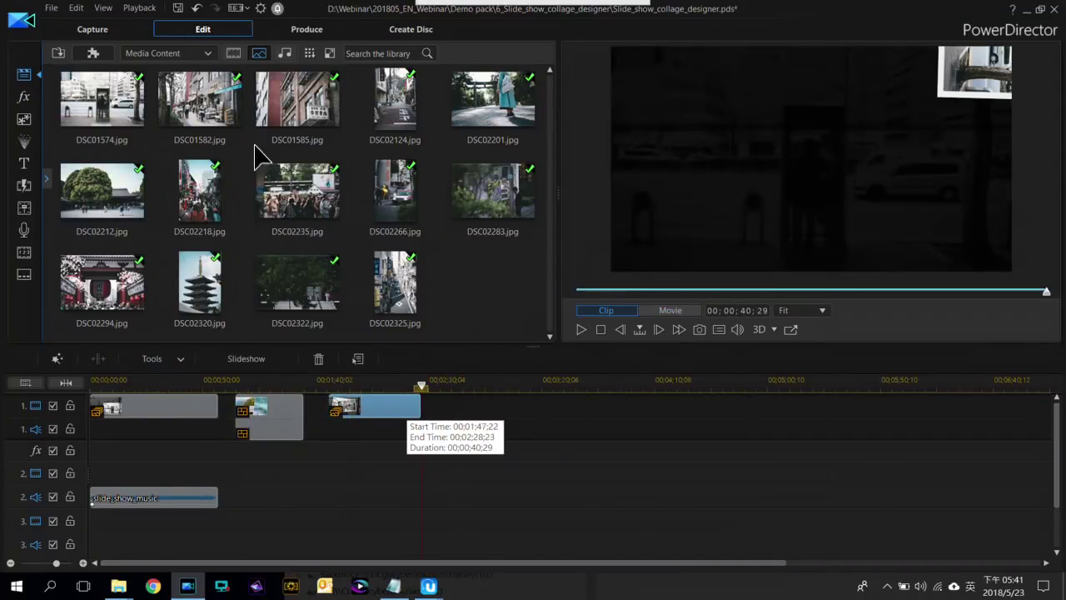
Open the Video Collage Designer and browse its layouts up to the seven-frame designs
{"action": "left_click", "coordinate": [93, 54]}
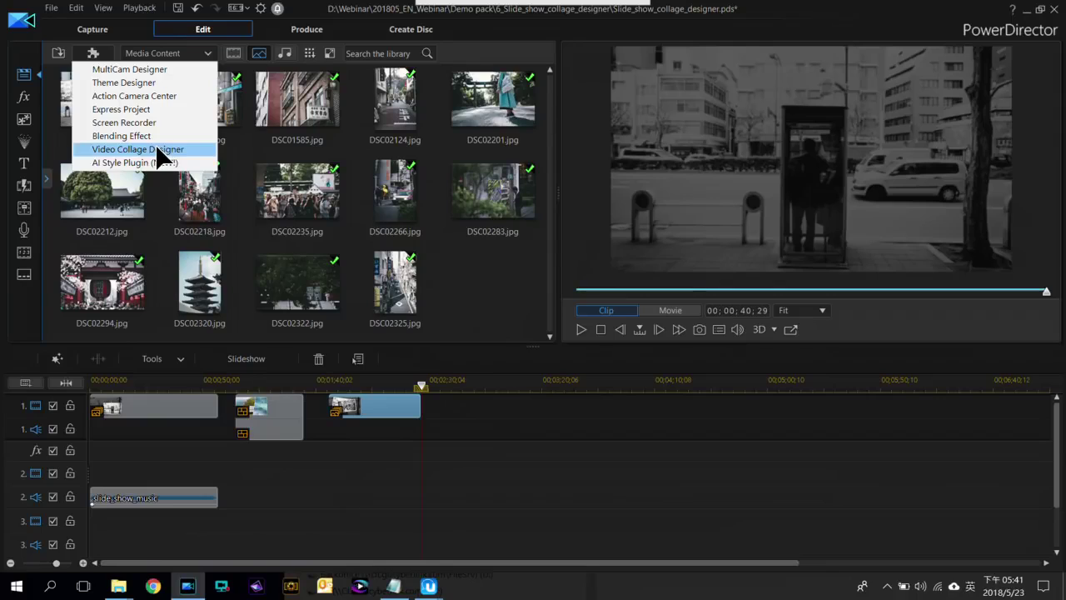
{"action": "left_click", "coordinate": [185, 150]}
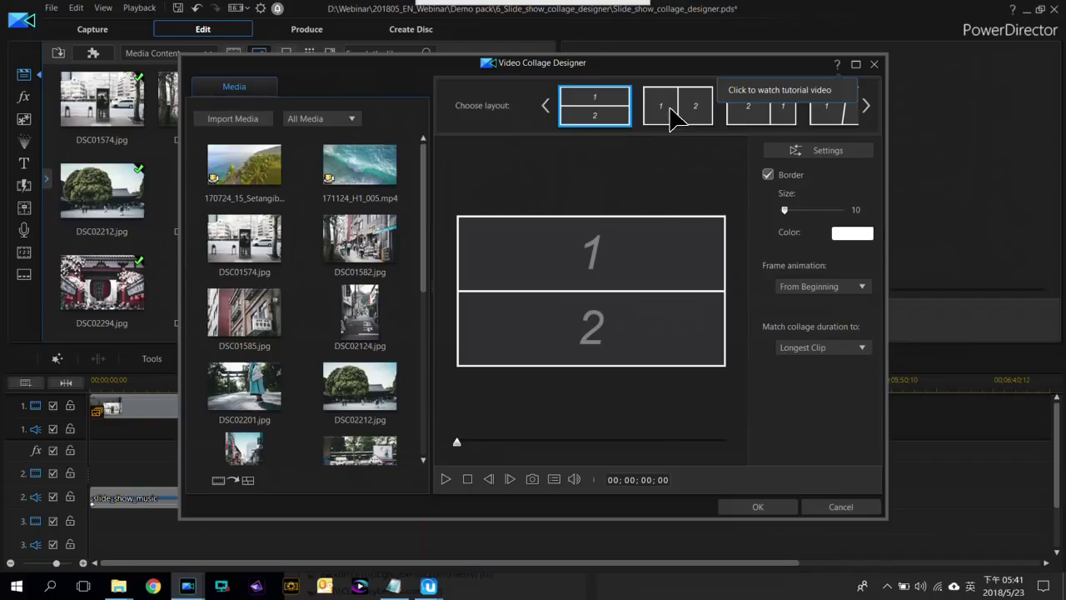
{"action": "scroll", "coordinate": [673, 114], "scroll_direction": "down", "scroll_amount": 1}
{"action": "left_click", "coordinate": [866, 105]}
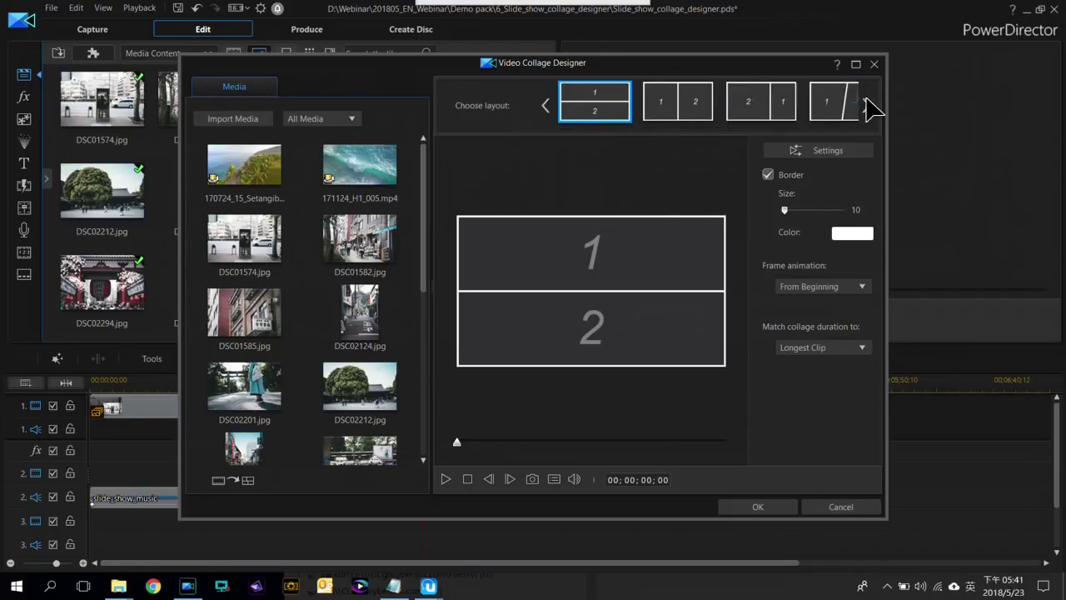
{"action": "left_click", "coordinate": [868, 106]}
{"action": "left_click", "coordinate": [869, 106]}
{"action": "left_click", "coordinate": [869, 106]}
{"action": "left_click", "coordinate": [868, 105]}
{"action": "left_click", "coordinate": [869, 106]}
{"action": "left_click", "coordinate": [869, 106]}
{"action": "left_click", "coordinate": [869, 106]}
{"action": "left_click", "coordinate": [869, 106]}
{"action": "left_click", "coordinate": [868, 106]}
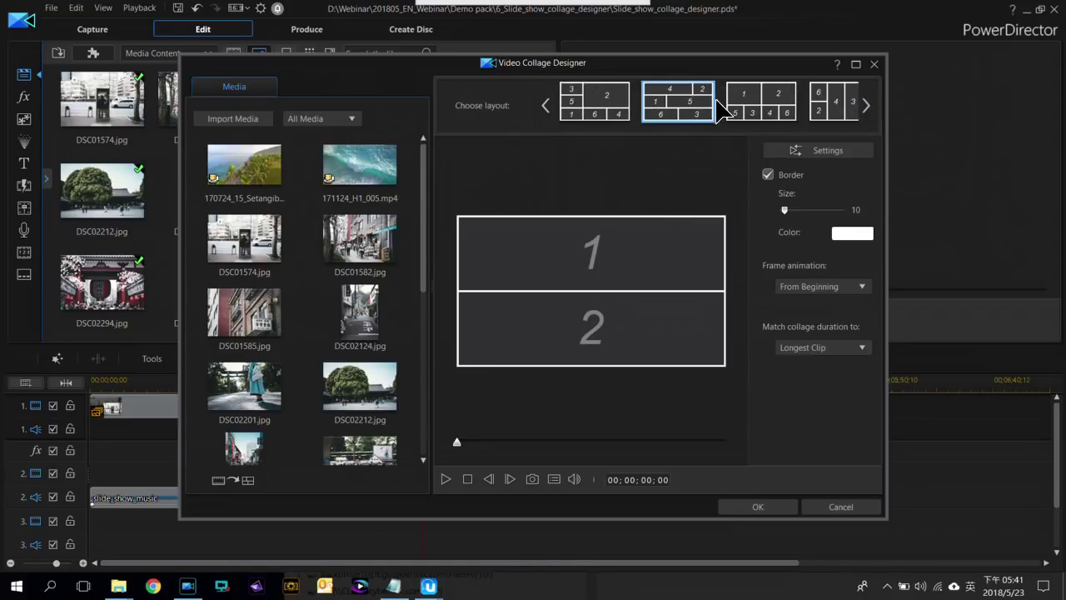
{"action": "left_click", "coordinate": [867, 106]}
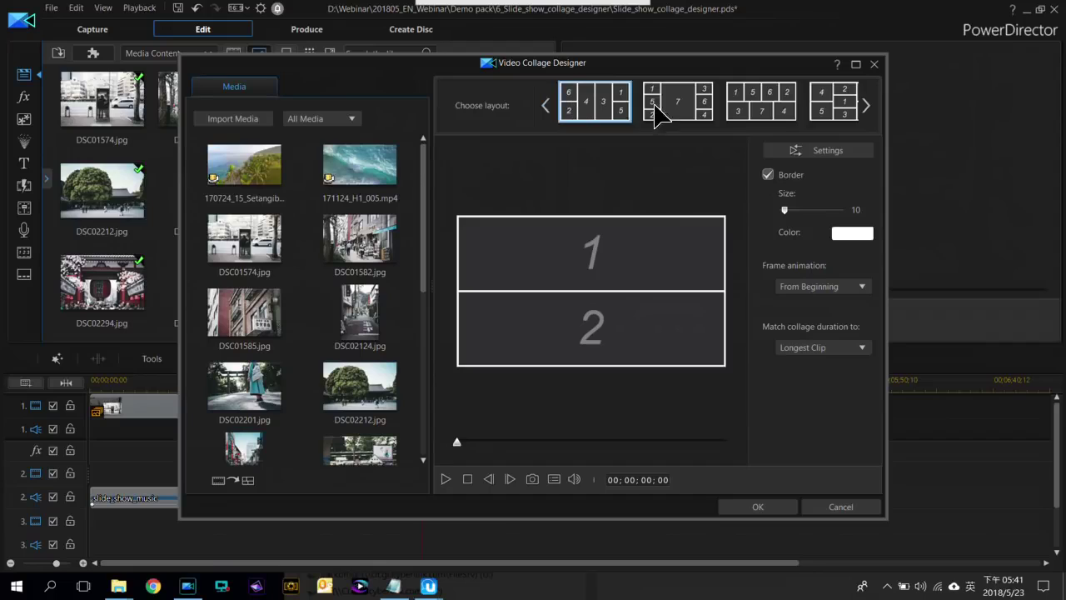
Choose the four-frame layout with slanted dividers, with frame 3 above frames 1 and 4 and frame 2 at full height
{"action": "left_click", "coordinate": [539, 105]}
{"action": "left_click", "coordinate": [542, 105]}
{"action": "left_click", "coordinate": [542, 105]}
{"action": "left_click", "coordinate": [542, 105]}
{"action": "left_click", "coordinate": [542, 105]}
{"action": "left_click", "coordinate": [542, 105]}
{"action": "left_click", "coordinate": [830, 104]}
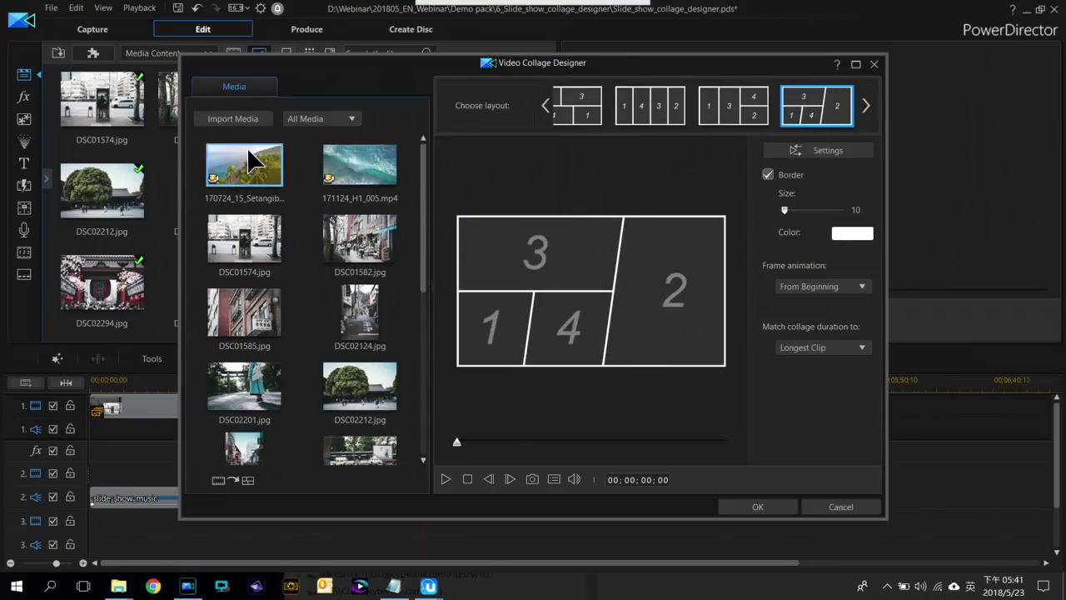
Fill the collage with the 170724_15_Setangibeach clip in frame 2, 171124_H1_005.mp4 in frame 3, DSC01574.jpg in frame 1 and DSC01585.jpg in frame 4
{"action": "left_click_drag", "start_coordinate": [241, 172], "coordinate": [675, 283]}
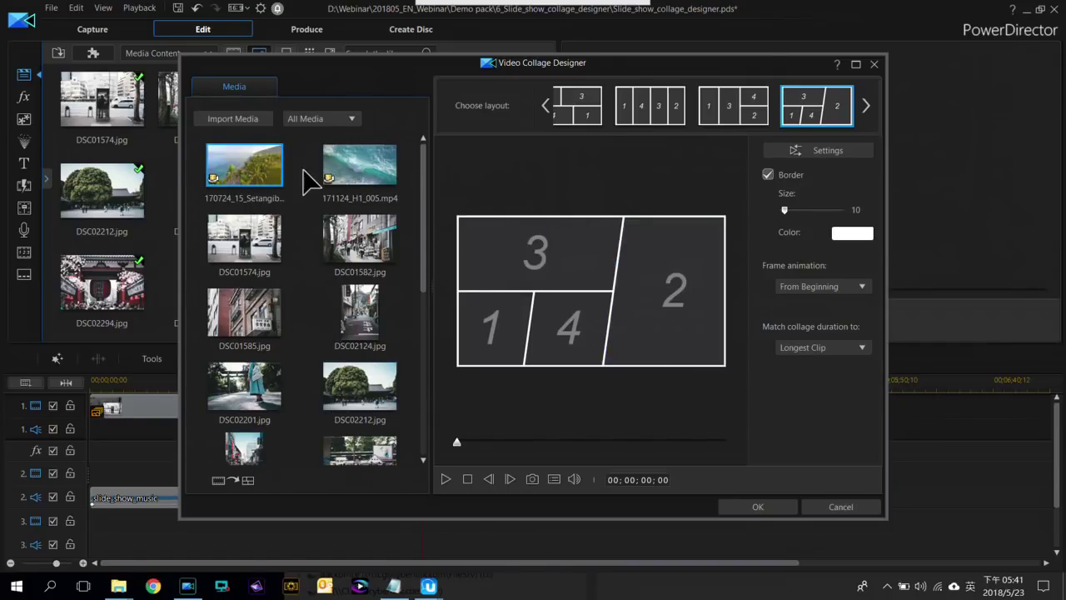
{"action": "left_click_drag", "start_coordinate": [367, 171], "coordinate": [534, 254]}
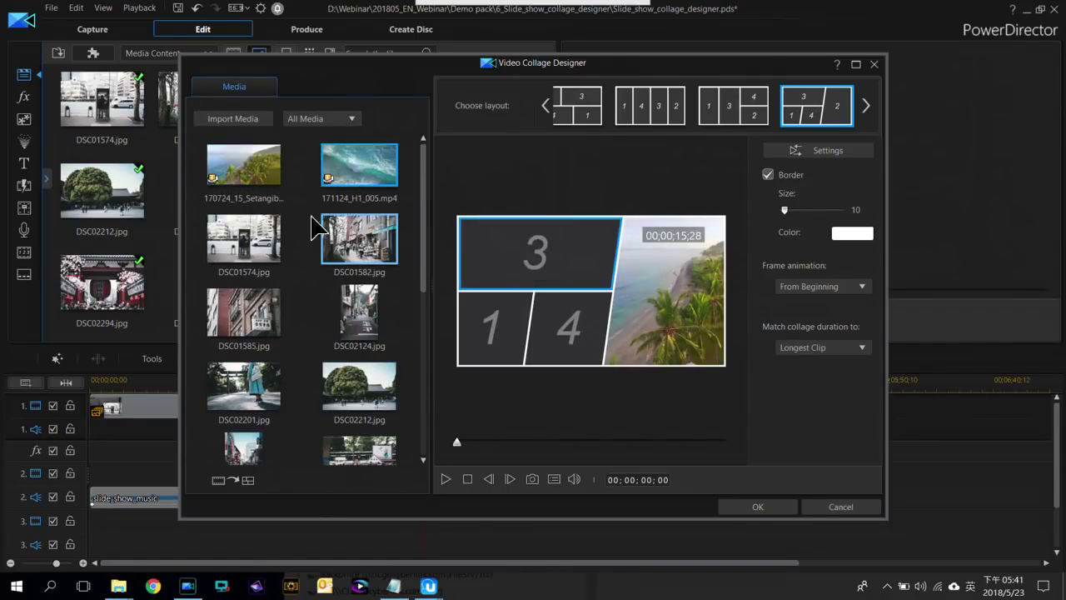
{"action": "left_click_drag", "start_coordinate": [250, 237], "coordinate": [488, 317]}
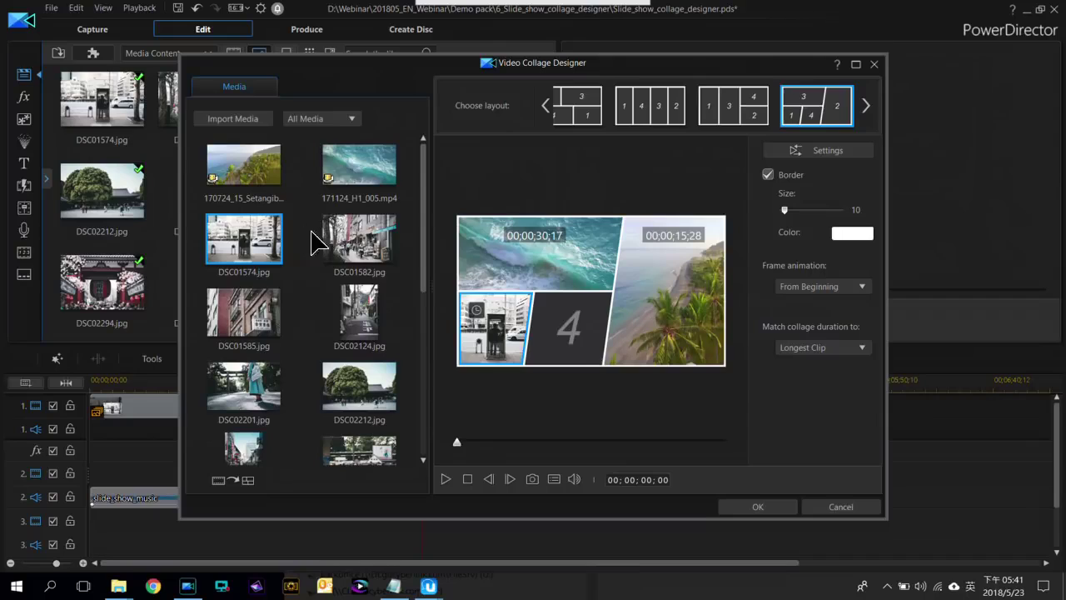
{"action": "left_click_drag", "start_coordinate": [250, 321], "coordinate": [575, 340]}
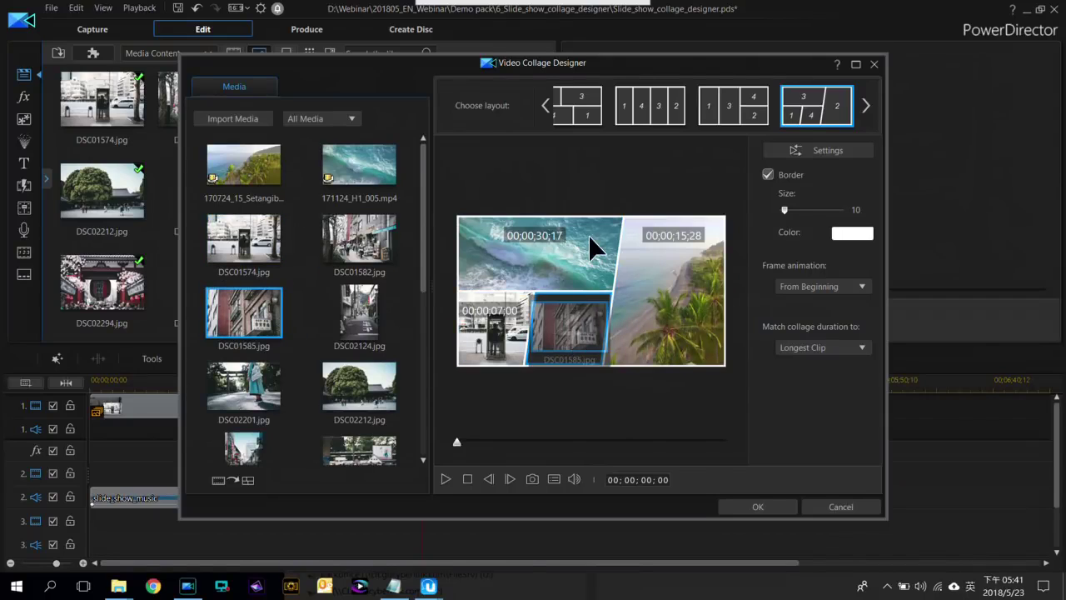
{"action": "left_click_drag", "start_coordinate": [593, 248], "coordinate": [583, 247]}
{"action": "mouse_move", "coordinate": [583, 247]}
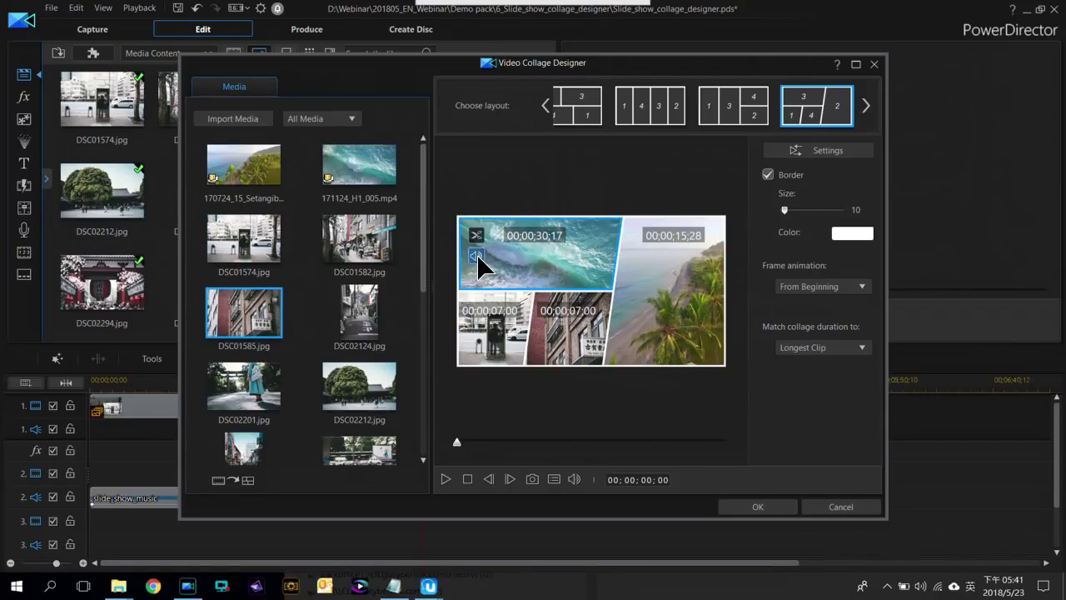
{"action": "mouse_move", "coordinate": [559, 320]}
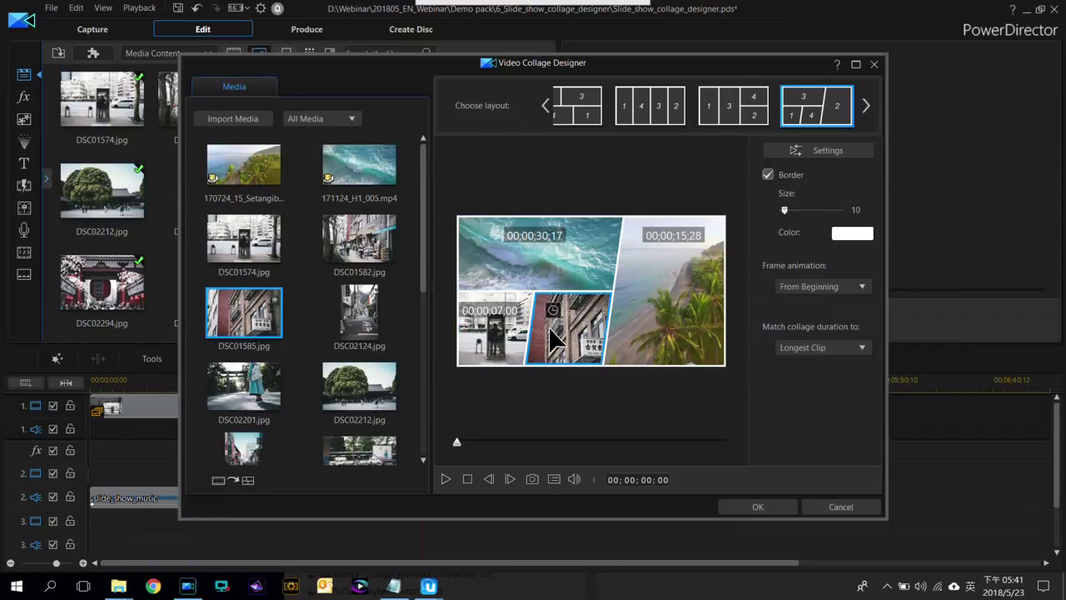
{"action": "mouse_move", "coordinate": [696, 289]}
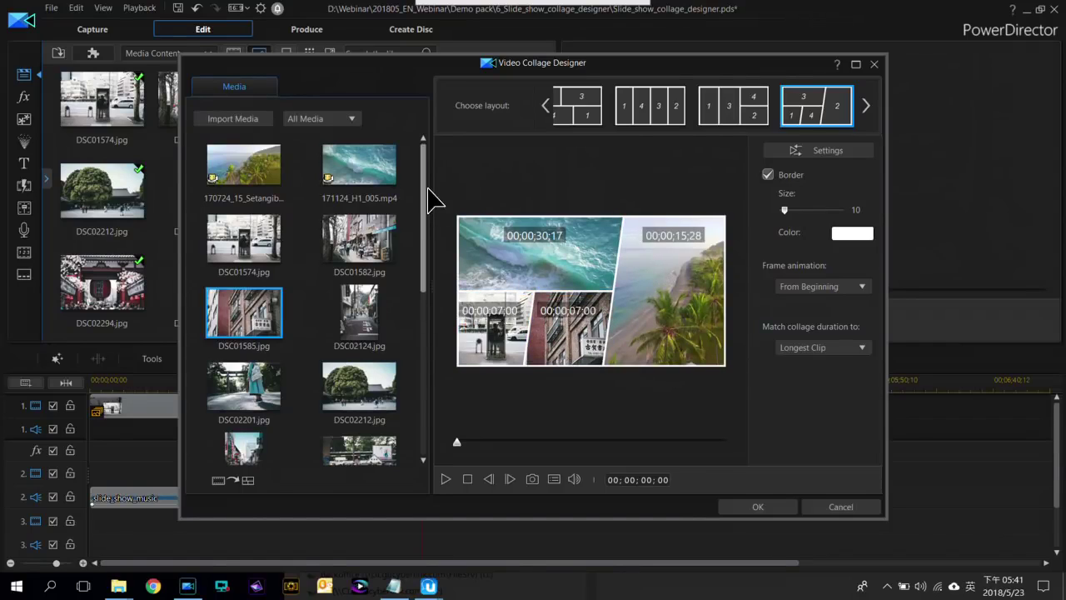
Replace the collage photos with videos: Serenity_now.mp4 in frame 1 and the Forest_15_3b clip in frame 4
{"action": "scroll", "coordinate": [438, 283], "scroll_direction": "down", "scroll_amount": 5}
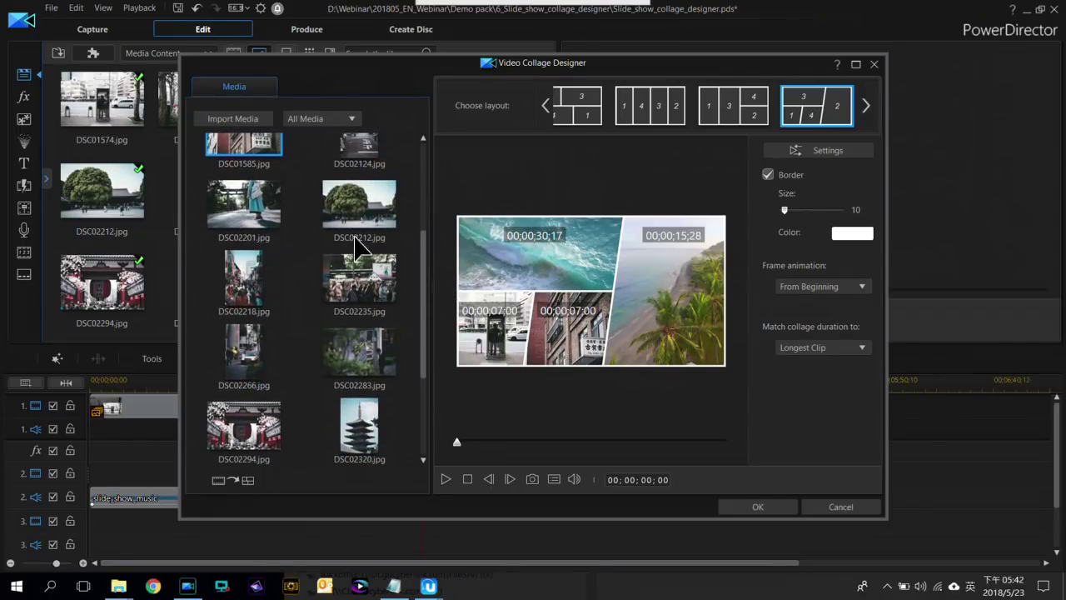
{"action": "scroll", "coordinate": [428, 263], "scroll_direction": "up", "scroll_amount": 4}
{"action": "scroll", "coordinate": [412, 350], "scroll_direction": "down", "scroll_amount": 8}
{"action": "left_click_drag", "start_coordinate": [359, 411], "coordinate": [498, 345]}
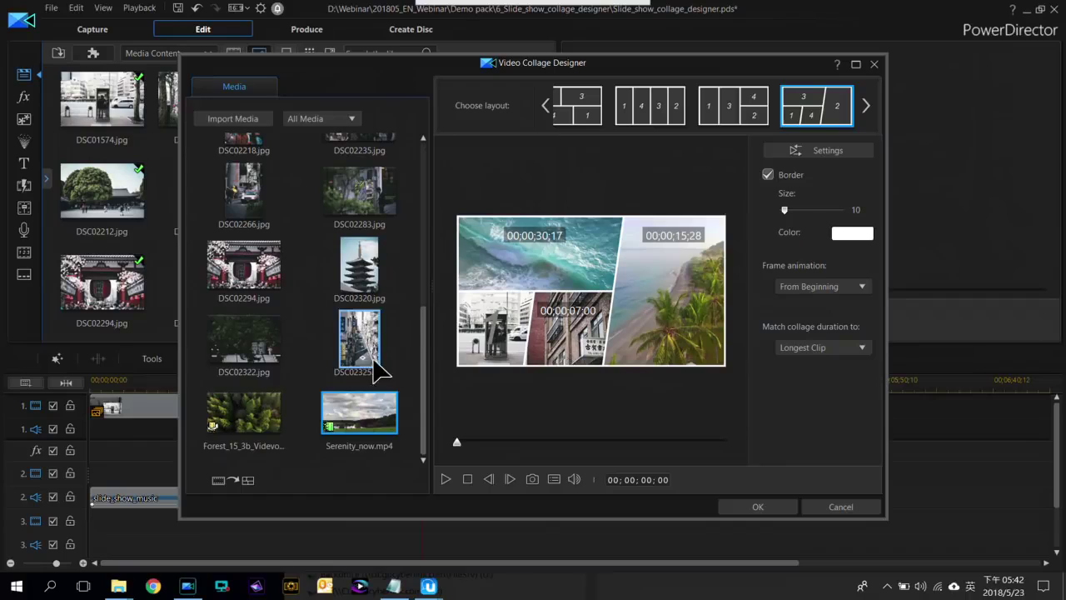
{"action": "left_click_drag", "start_coordinate": [243, 411], "coordinate": [564, 333]}
Trim the ocean wave clip in frame 3 from 00;00;15;17 to 00;00;27;02 and preview the collage
{"action": "left_click_drag", "start_coordinate": [525, 235], "coordinate": [473, 248]}
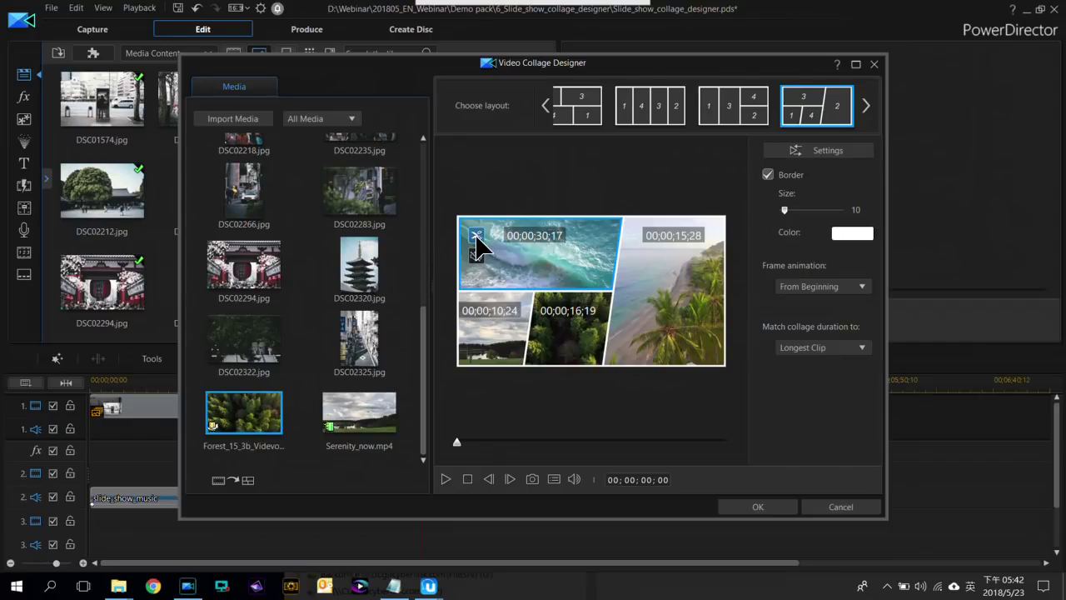
{"action": "double_click", "coordinate": [513, 246]}
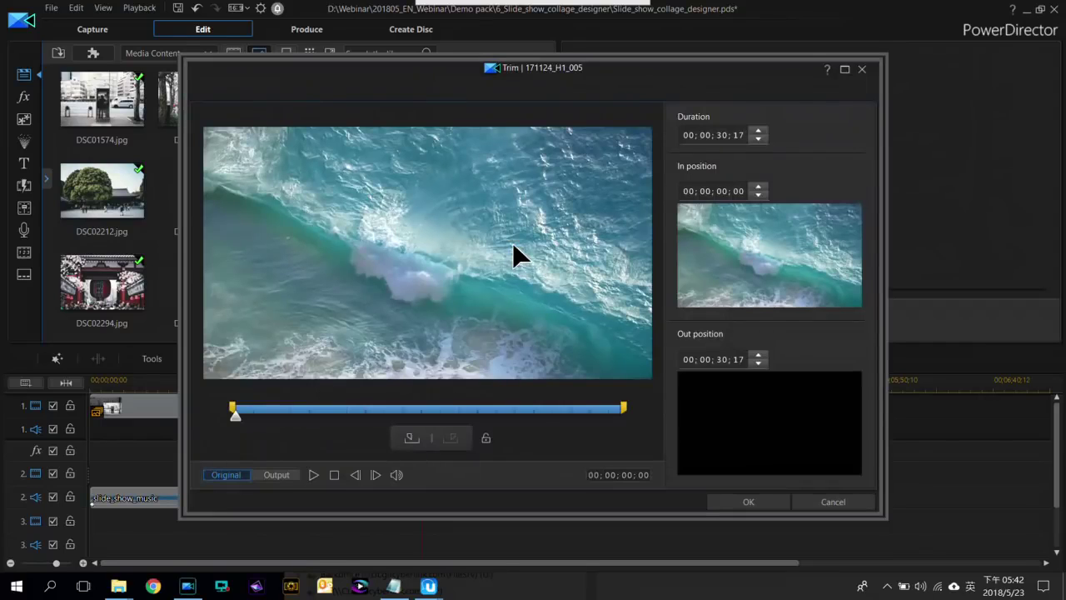
{"action": "left_click_drag", "start_coordinate": [234, 406], "coordinate": [429, 407]}
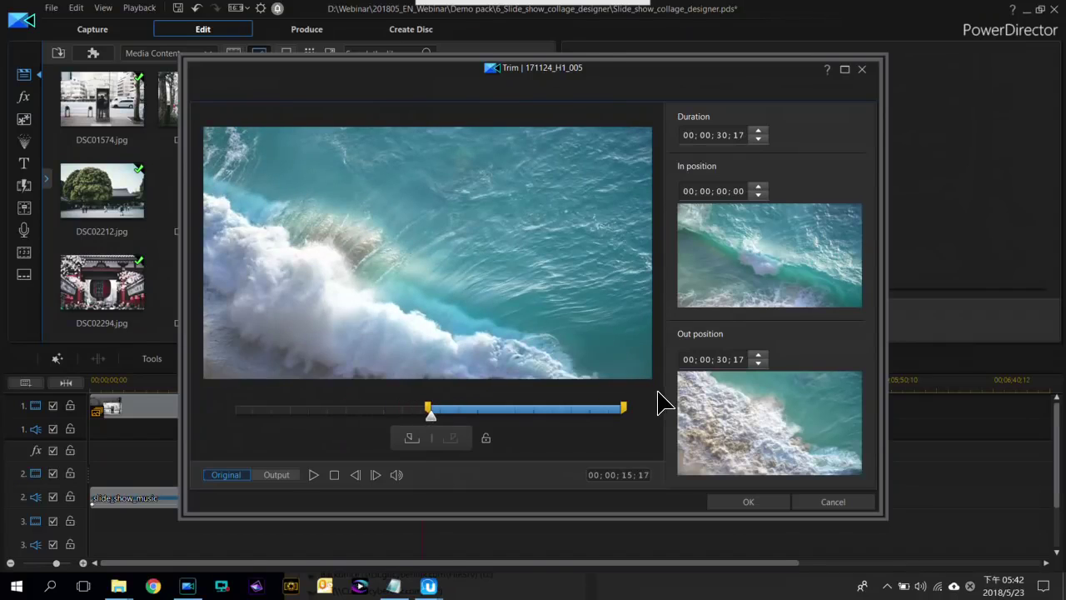
{"action": "mouse_move", "coordinate": [623, 408]}
{"action": "left_mouse_down"}
{"action": "mouse_move", "coordinate": [528, 410]}
{"action": "mouse_move", "coordinate": [579, 410]}
{"action": "left_mouse_up"}
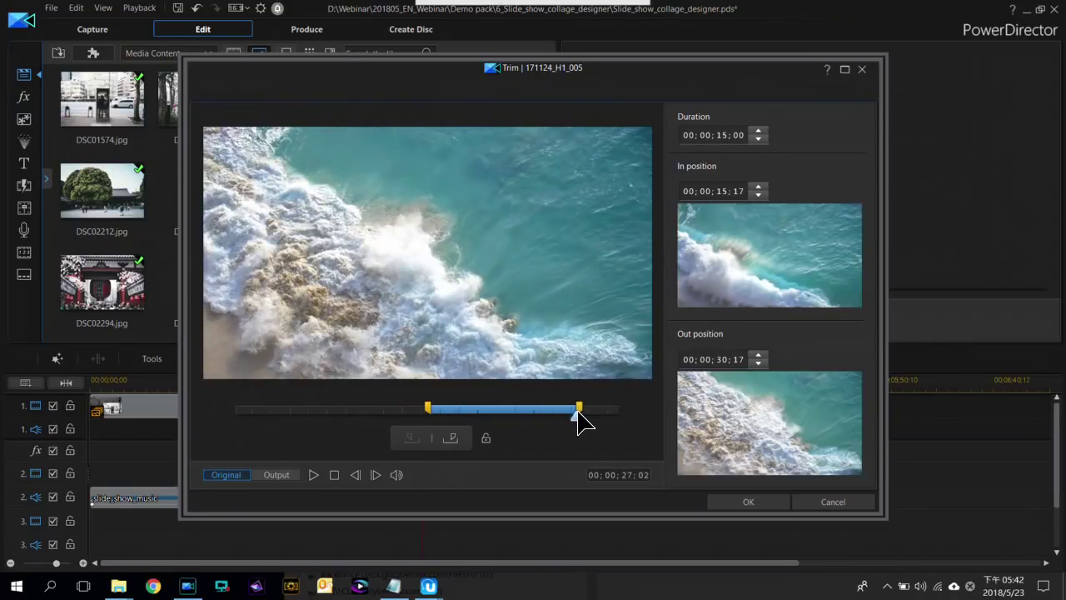
{"action": "left_click", "coordinate": [750, 501]}
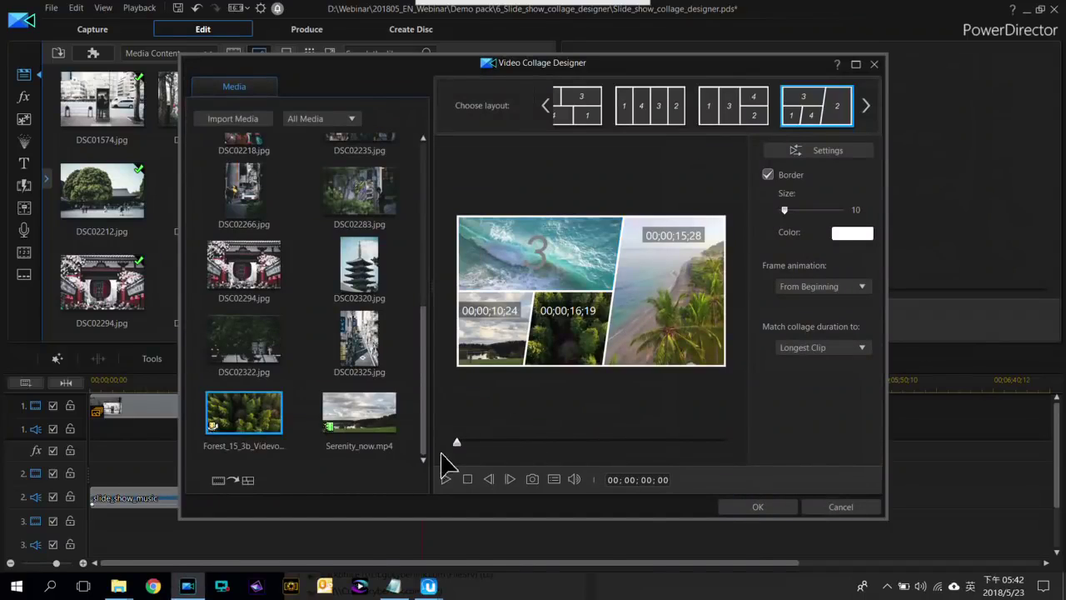
{"action": "left_click", "coordinate": [444, 479]}
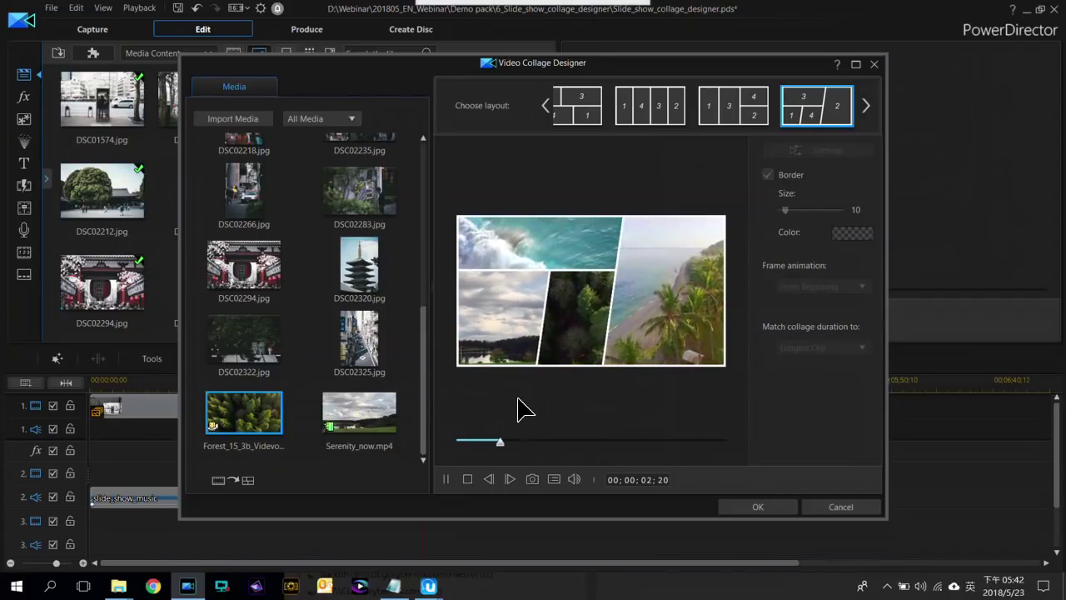
{"action": "left_click", "coordinate": [468, 479]}
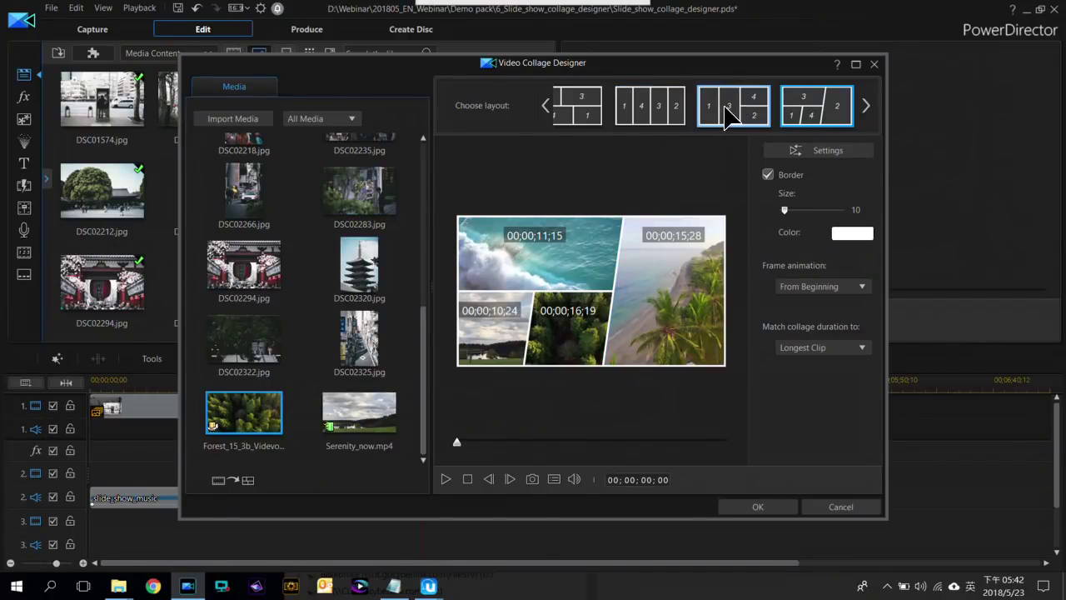
Switch the collage to the layout with two full-height columns beside two stacked frames and preview it
{"action": "left_click", "coordinate": [736, 109]}
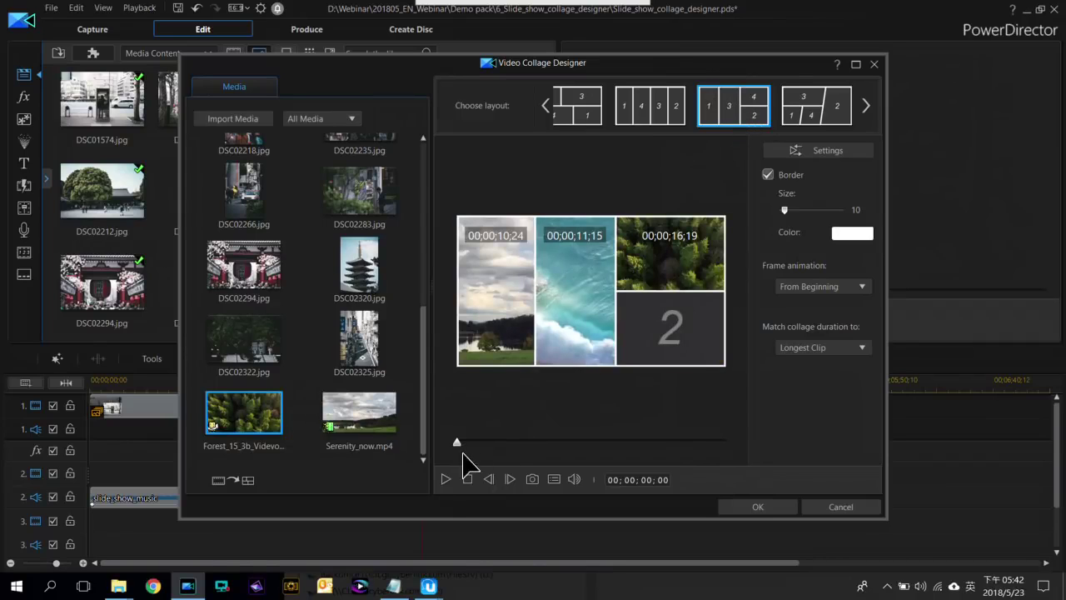
{"action": "left_click", "coordinate": [446, 480]}
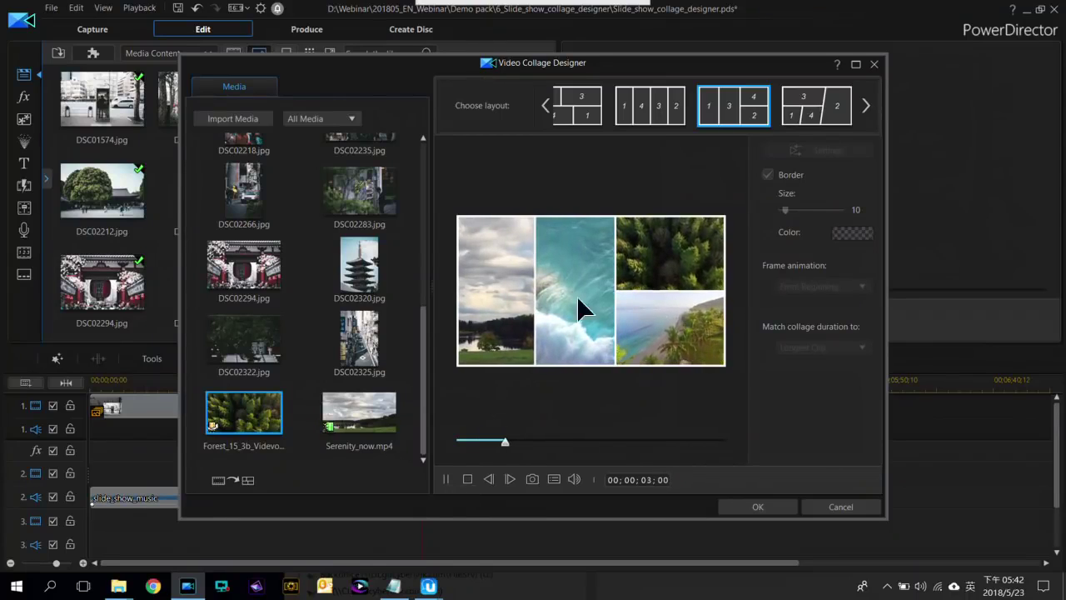
{"action": "left_click", "coordinate": [469, 480]}
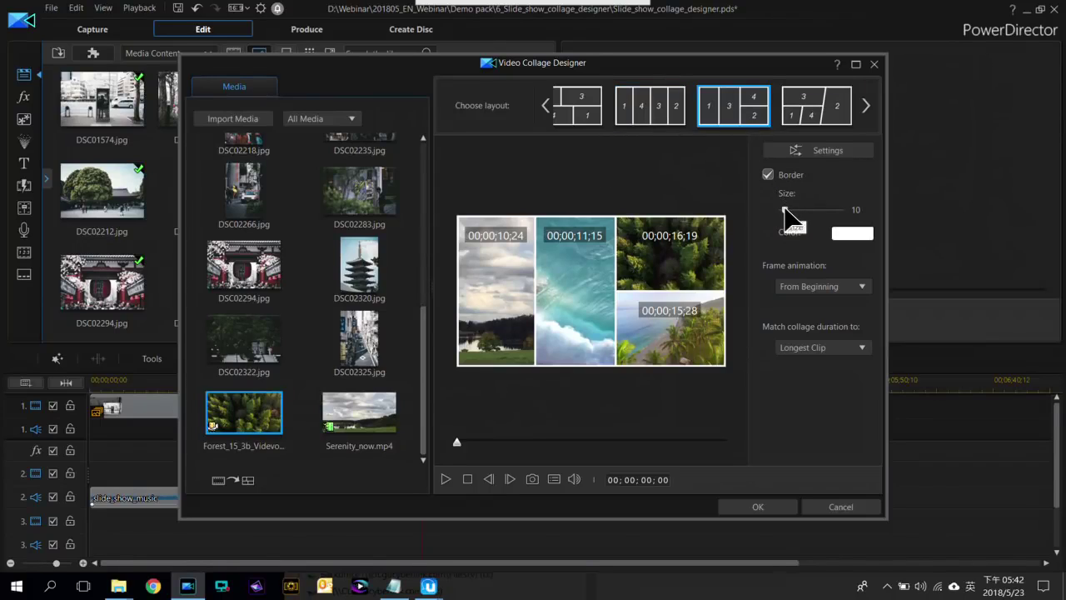
Set the collage border to size 24 and light blue (RGB 124, 176, 248), and add the collage to the timeline
{"action": "left_click_drag", "start_coordinate": [785, 214], "coordinate": [793, 214]}
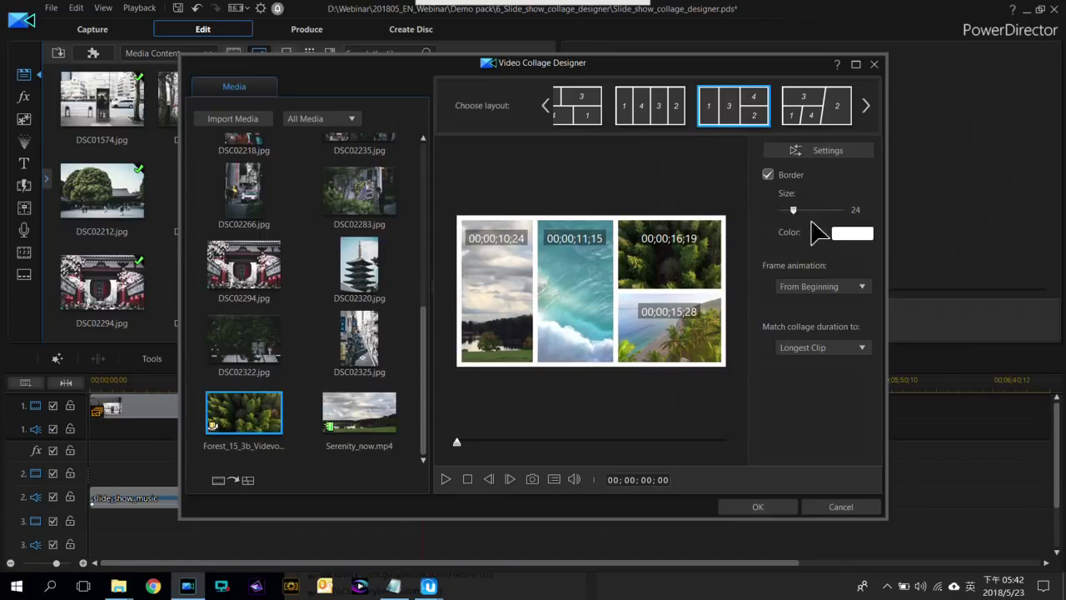
{"action": "left_click", "coordinate": [858, 233]}
{"action": "mouse_move", "coordinate": [643, 199]}
{"action": "left_mouse_down"}
{"action": "mouse_move", "coordinate": [624, 211]}
{"action": "mouse_move", "coordinate": [646, 202]}
{"action": "left_mouse_up"}
{"action": "left_click_drag", "start_coordinate": [713, 227], "coordinate": [626, 196]}
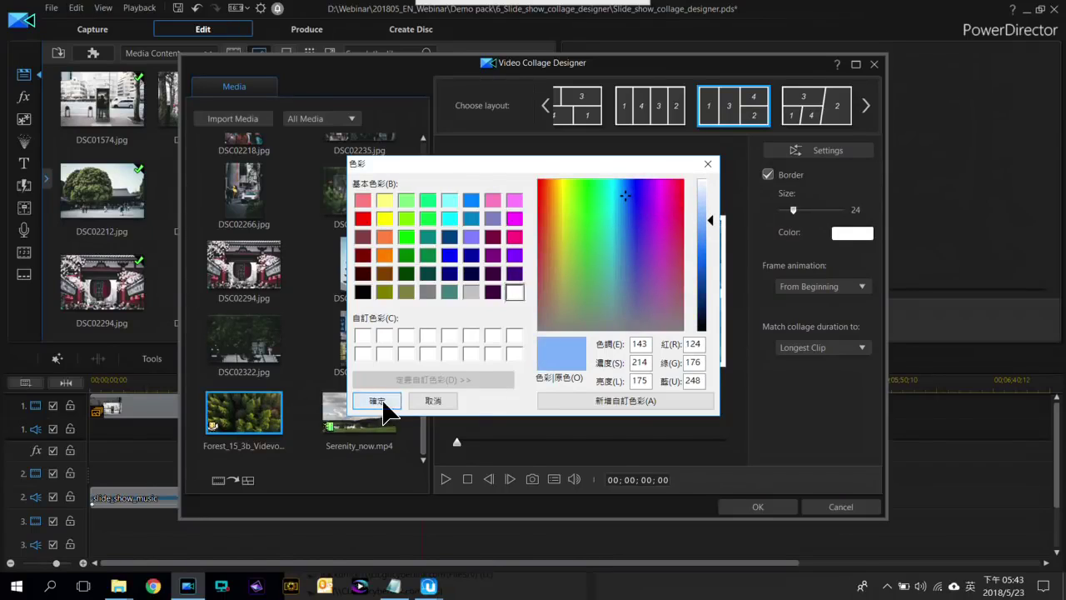
{"action": "left_click", "coordinate": [375, 402]}
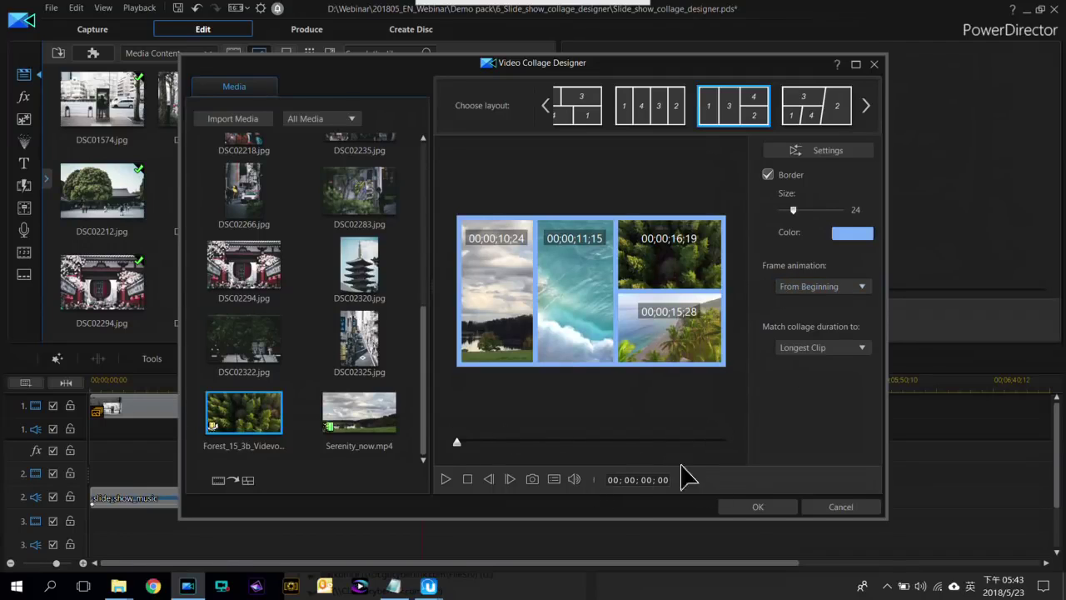
{"action": "left_click", "coordinate": [756, 508]}
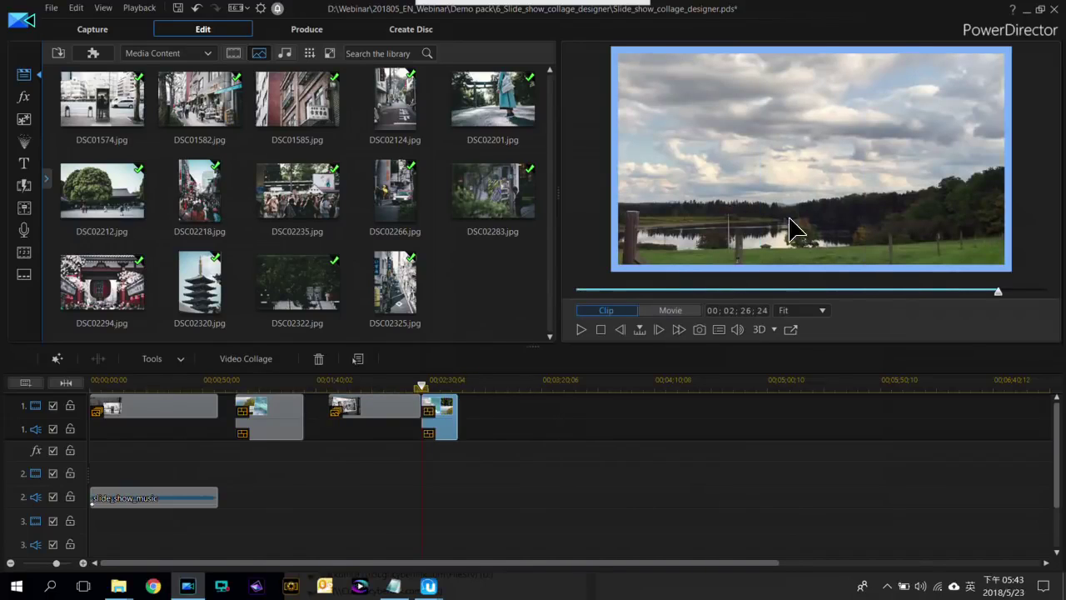
Play the new video collage clip on track 1 up to about 00;02;30;12
{"action": "left_click", "coordinate": [528, 448]}
{"action": "key", "text": "space"}
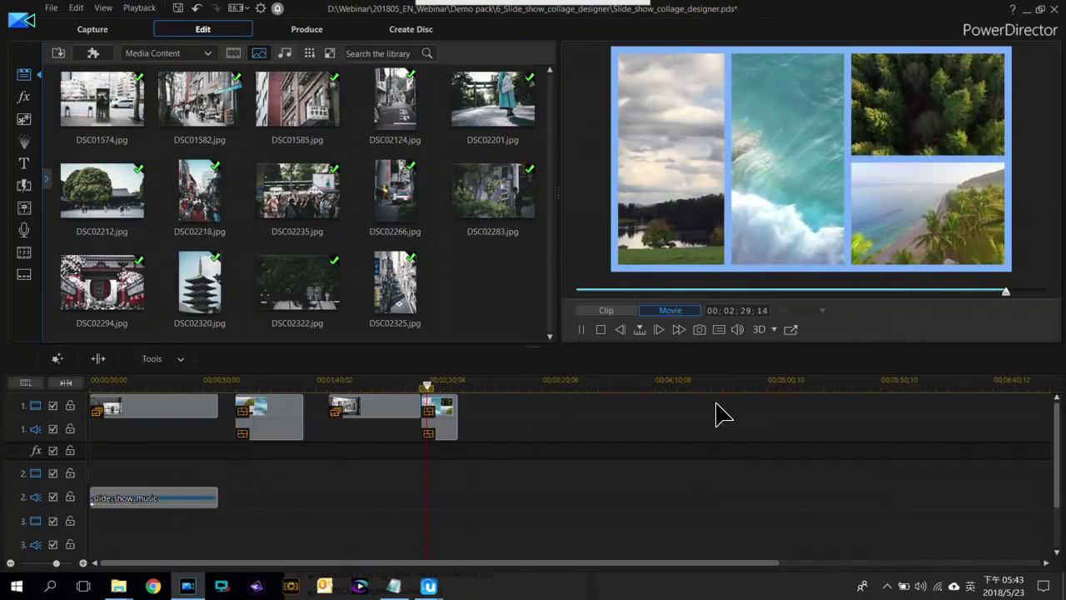
{"action": "key", "text": "space"}
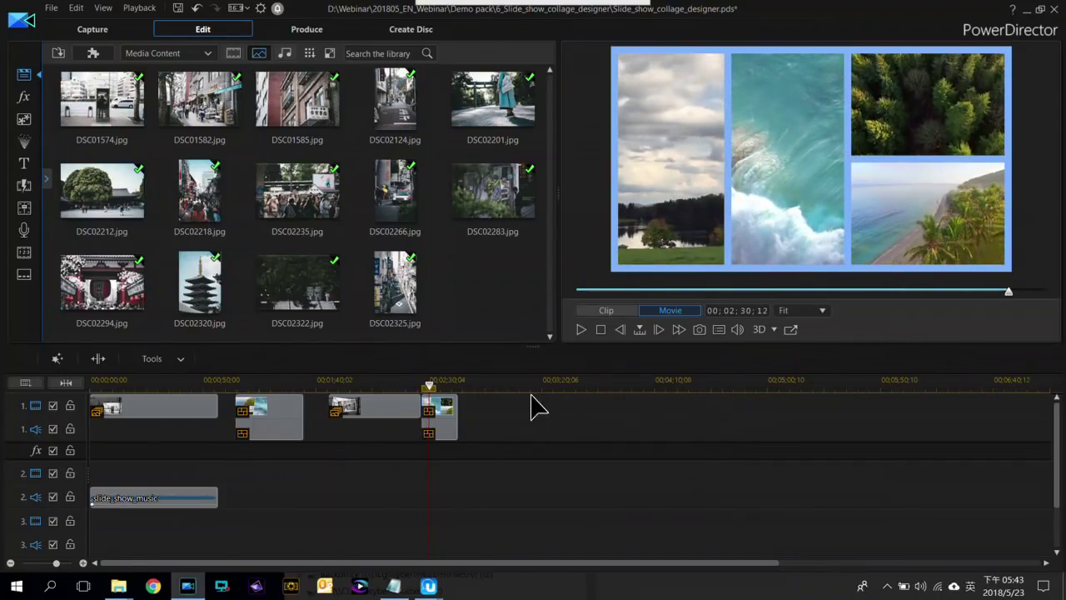
{"action": "mouse_move", "coordinate": [493, 10]}
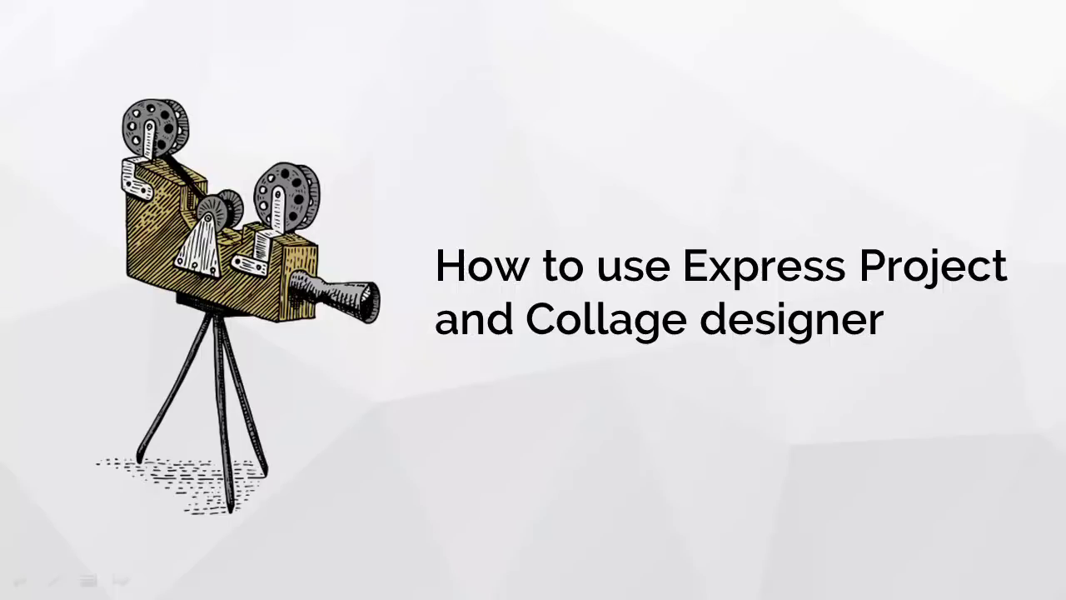
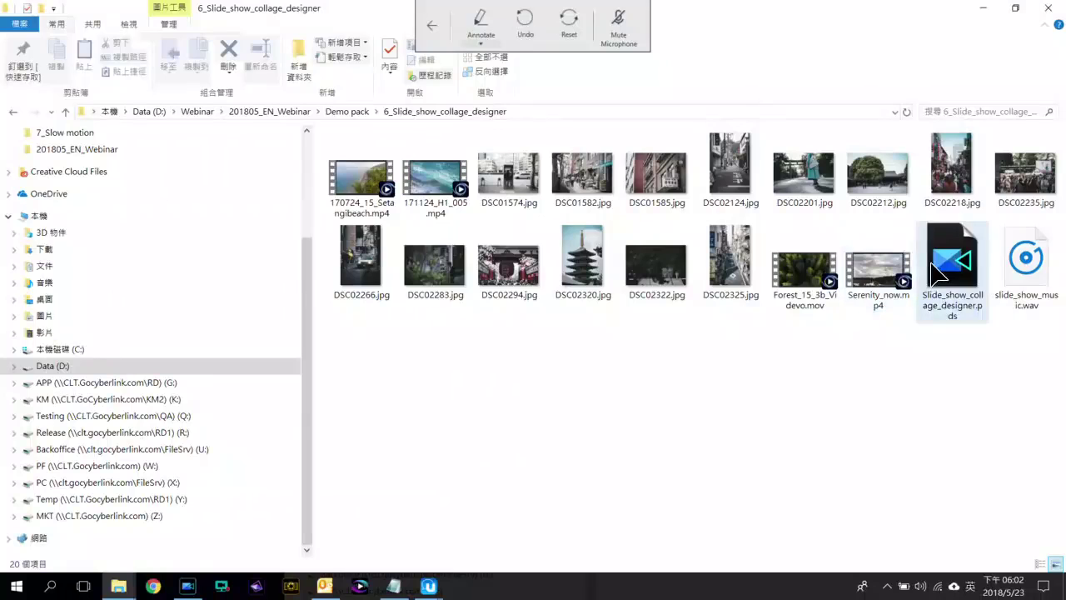
Open the Slow motion.pds project from the 7_Slow motion folder without merging its media into the current library
{"action": "key", "text": "alt+Up"}
{"action": "double_click", "coordinate": [779, 159]}
{"action": "double_click", "coordinate": [668, 238]}
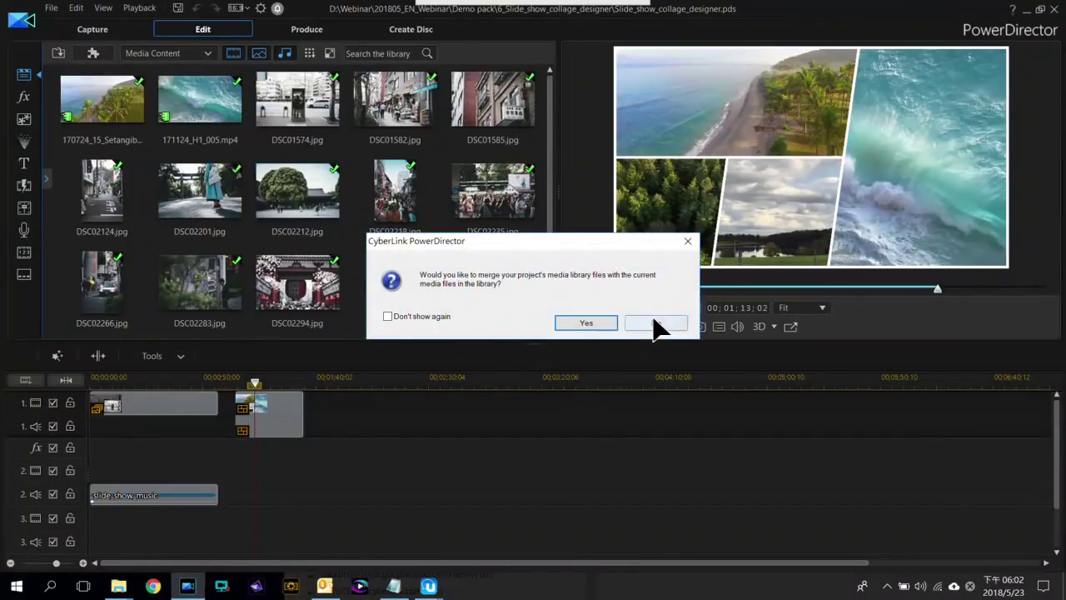
{"action": "left_click", "coordinate": [657, 324]}
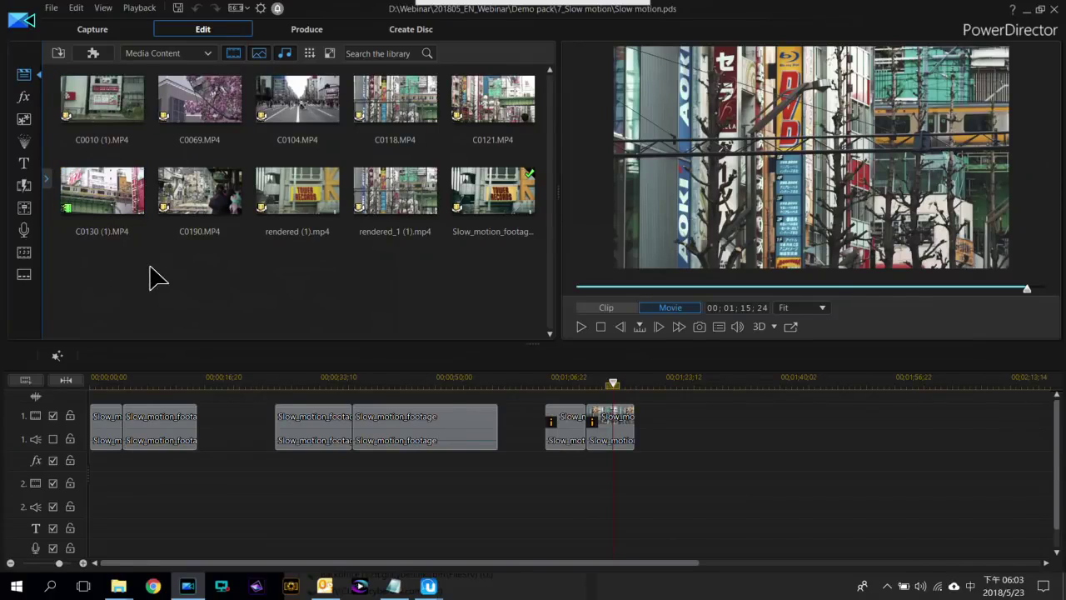
View the file properties of C0010 (1).MP4 and C0069.MP4 to compare their frame rates
{"action": "right_click", "coordinate": [107, 101]}
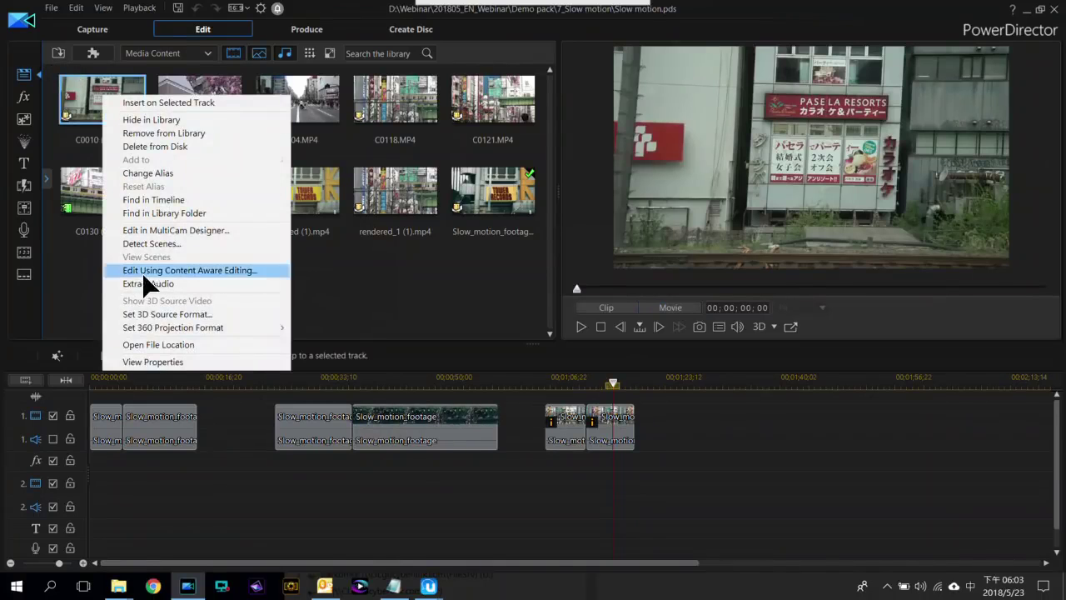
{"action": "left_click", "coordinate": [179, 362]}
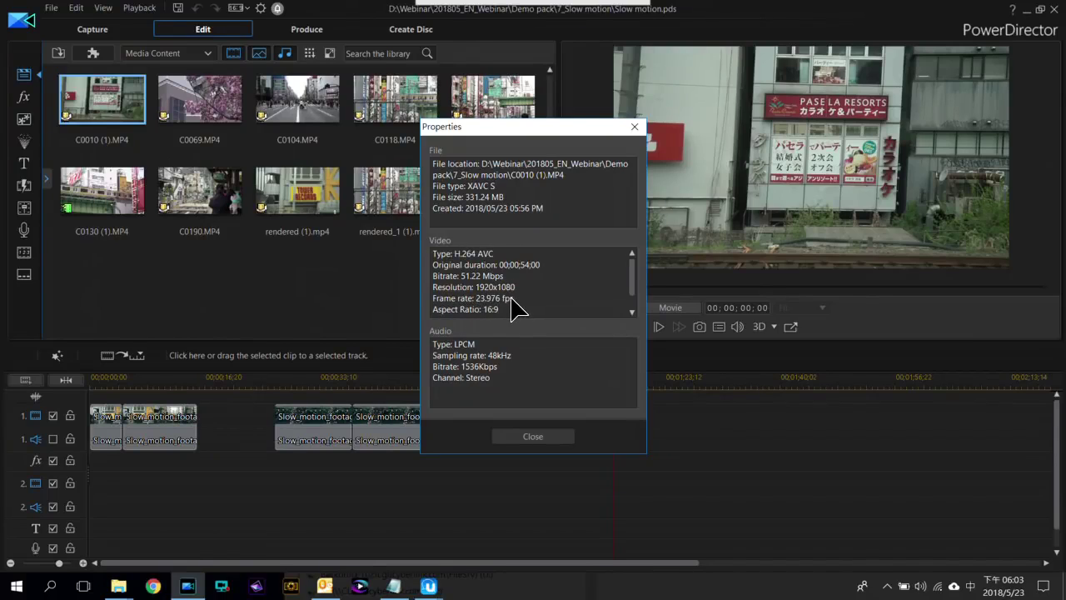
{"action": "left_click", "coordinate": [533, 436]}
{"action": "left_click", "coordinate": [209, 110]}
{"action": "right_click", "coordinate": [208, 108]}
{"action": "left_click", "coordinate": [252, 374]}
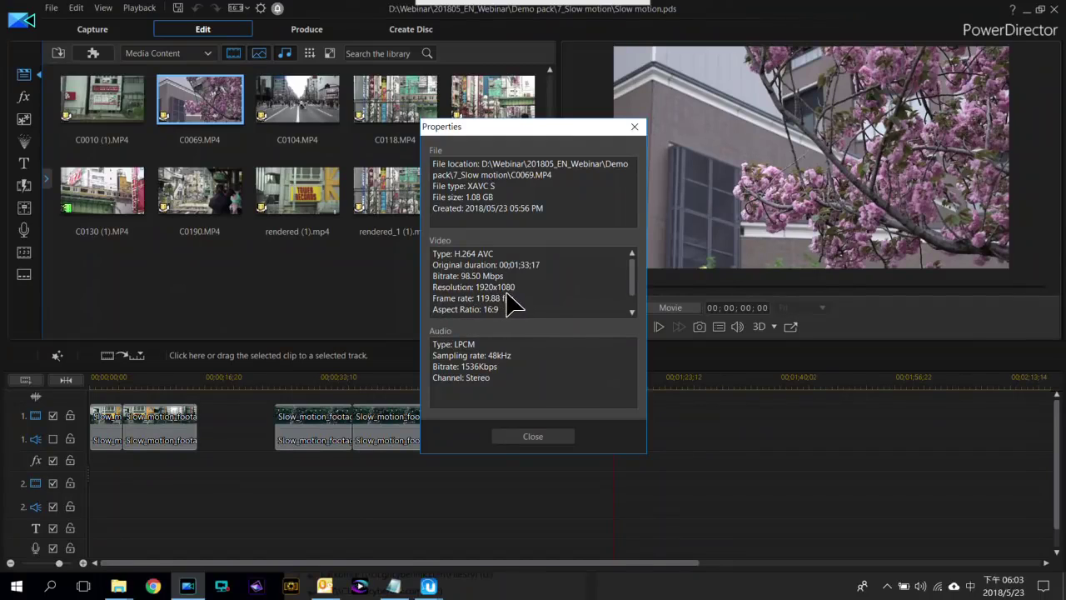
{"action": "left_click", "coordinate": [533, 436]}
Preview the first pair of slow motion clips on track 1, playing from 00;00;05;00 to about 00;00;11;26
{"action": "left_click", "coordinate": [102, 381]}
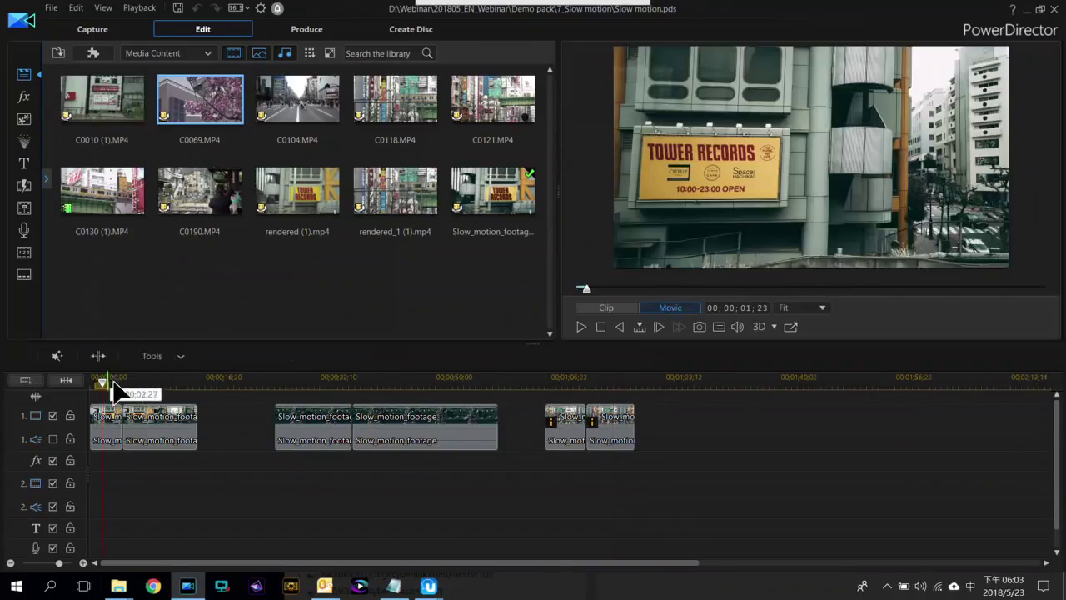
{"action": "left_click", "coordinate": [137, 381]}
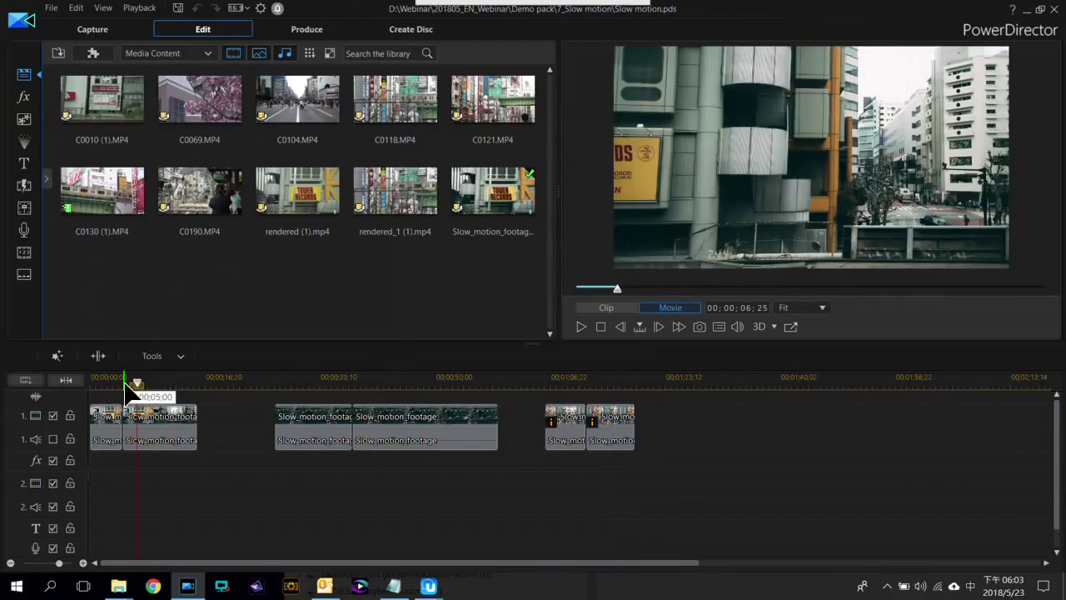
{"action": "left_click", "coordinate": [145, 415]}
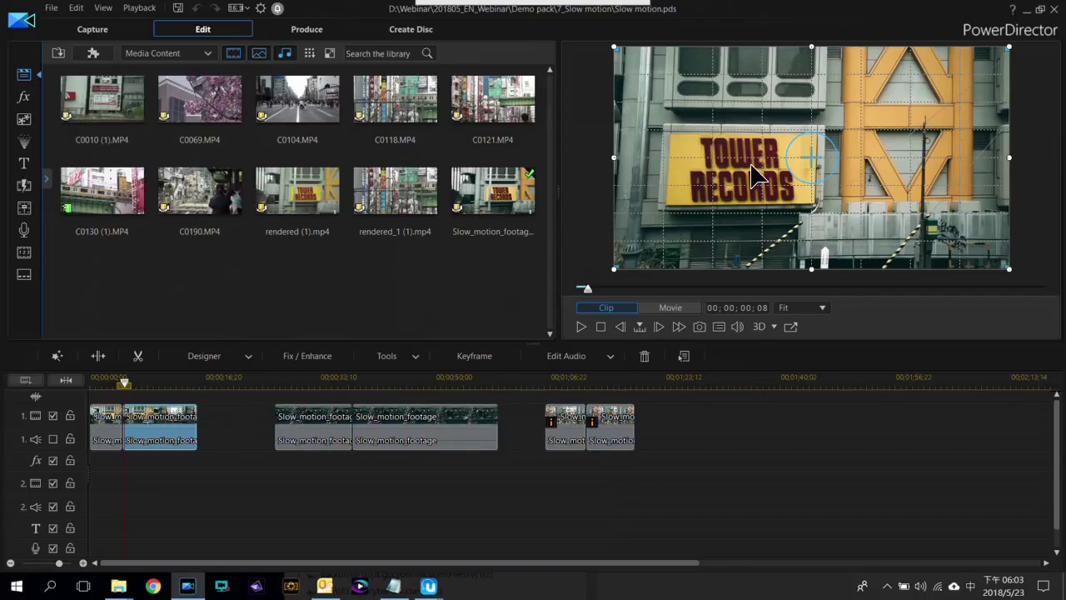
{"action": "left_click", "coordinate": [208, 472]}
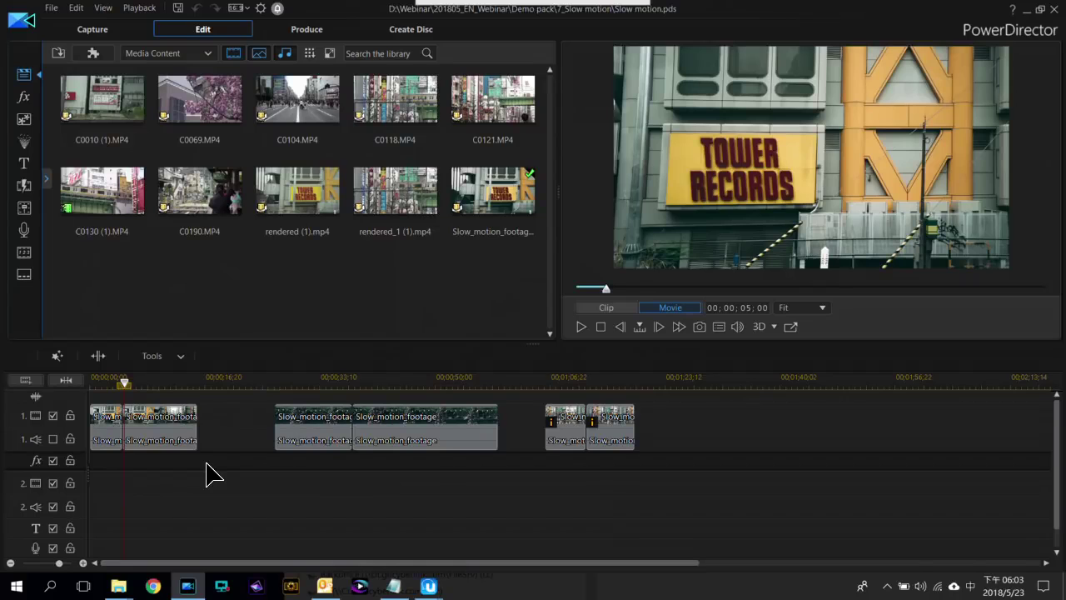
{"action": "key", "text": "space"}
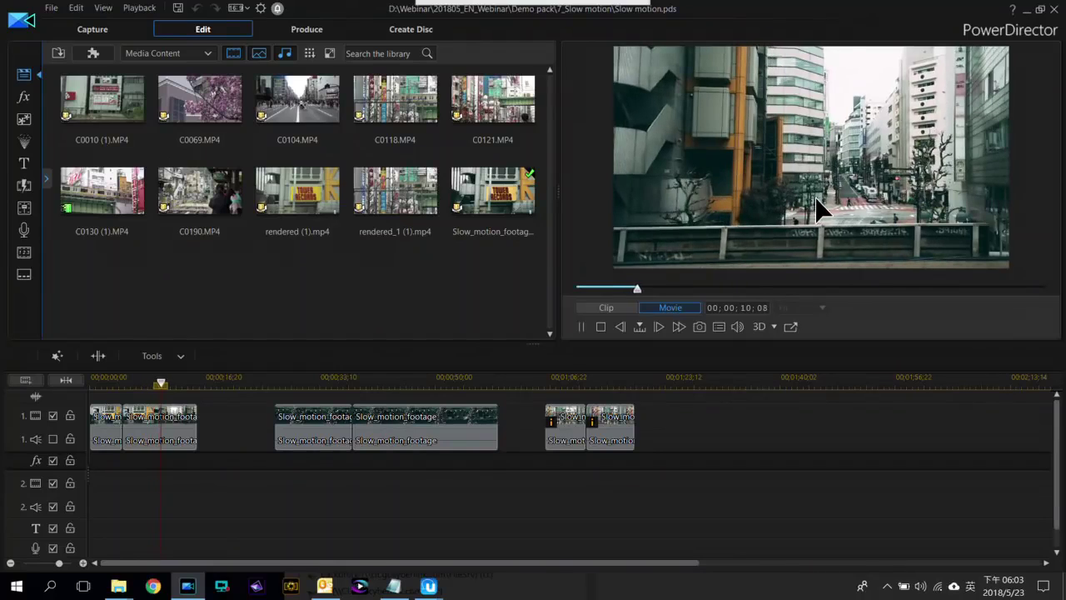
{"action": "key", "text": "space"}
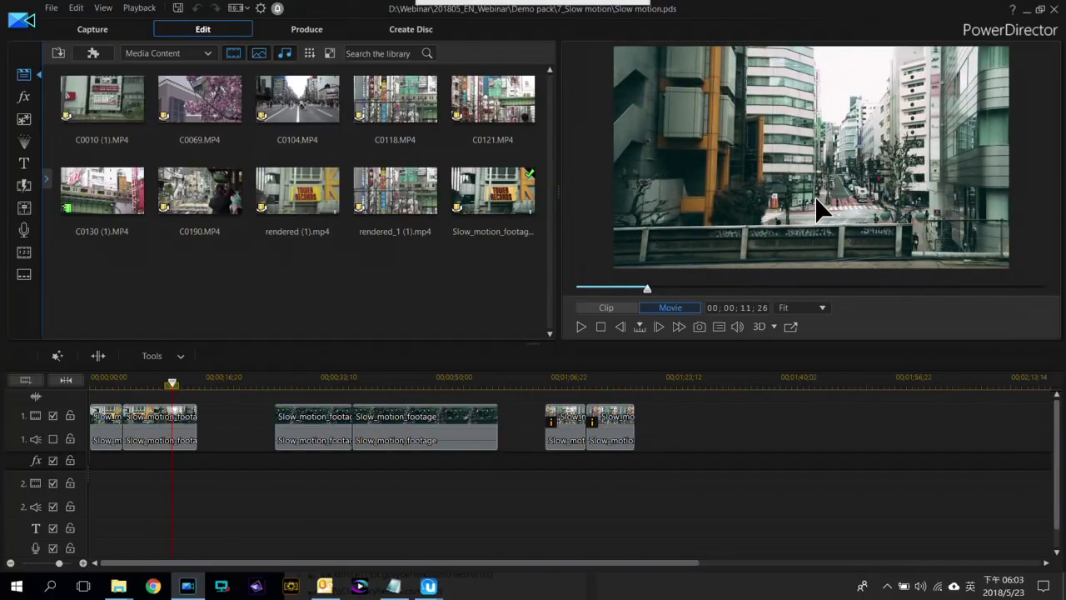
Preview the second pair of slow motion clips in full screen from about 00;00;40;11 to 00;00;47;18
{"action": "left_click", "coordinate": [185, 382]}
{"action": "left_click_drag", "start_coordinate": [284, 385], "coordinate": [369, 382]}
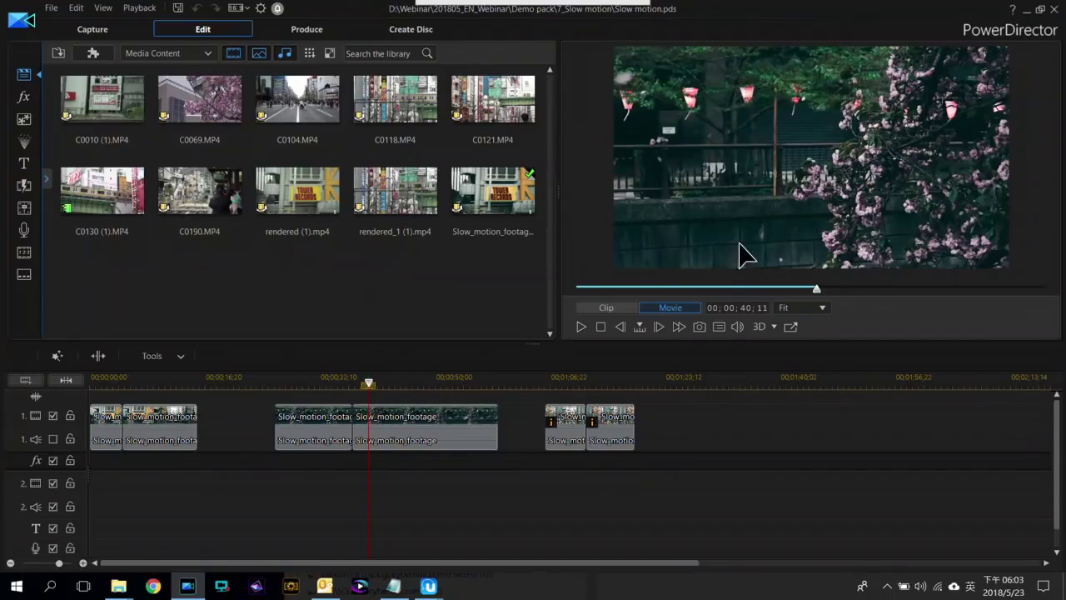
{"action": "double_click", "coordinate": [771, 246]}
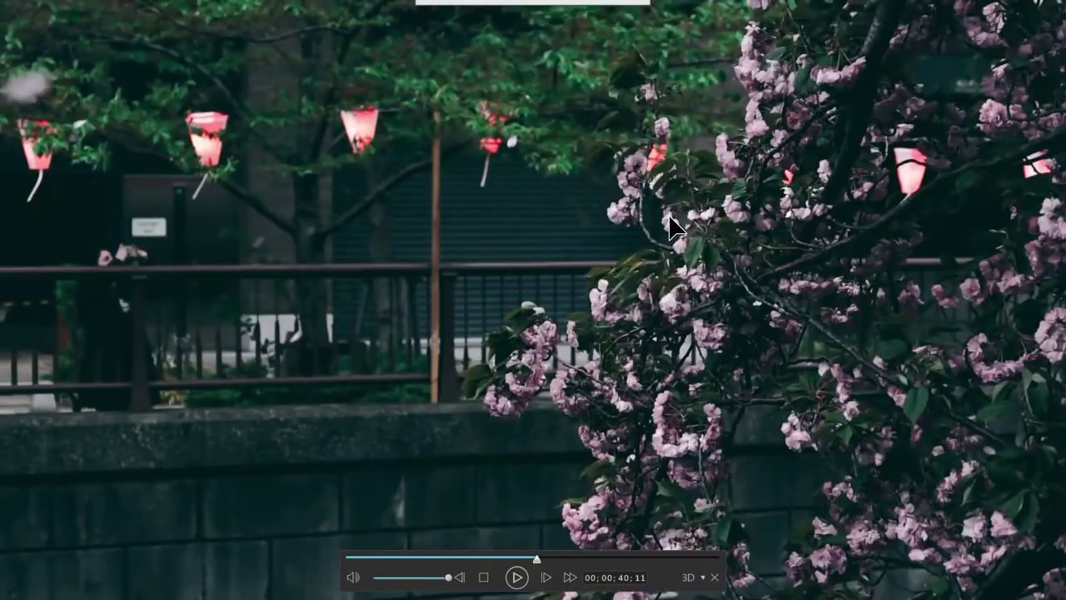
{"action": "key", "text": "space"}
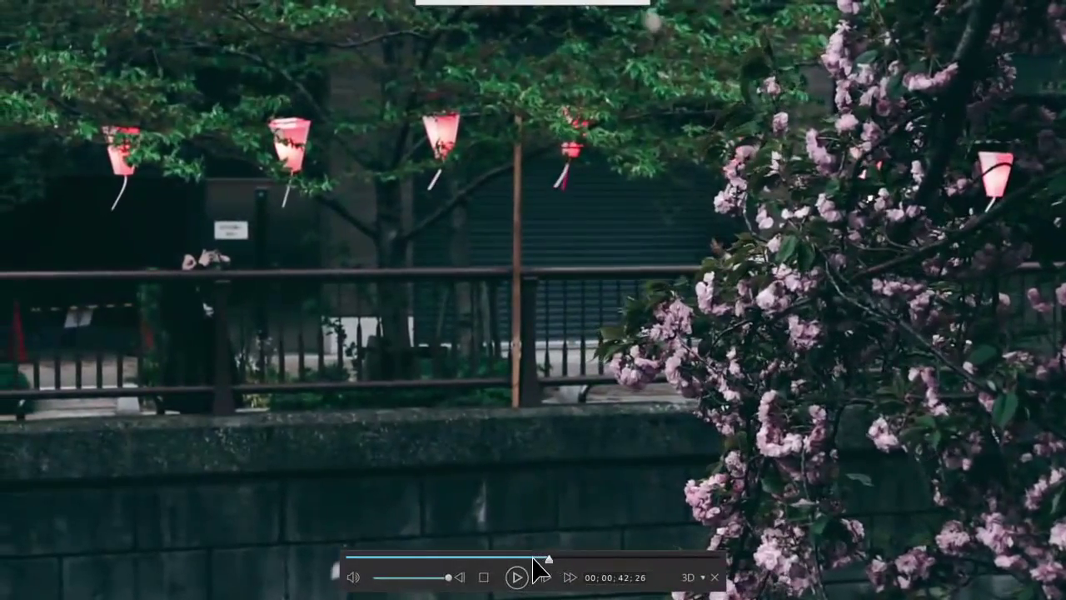
{"action": "left_click", "coordinate": [533, 558]}
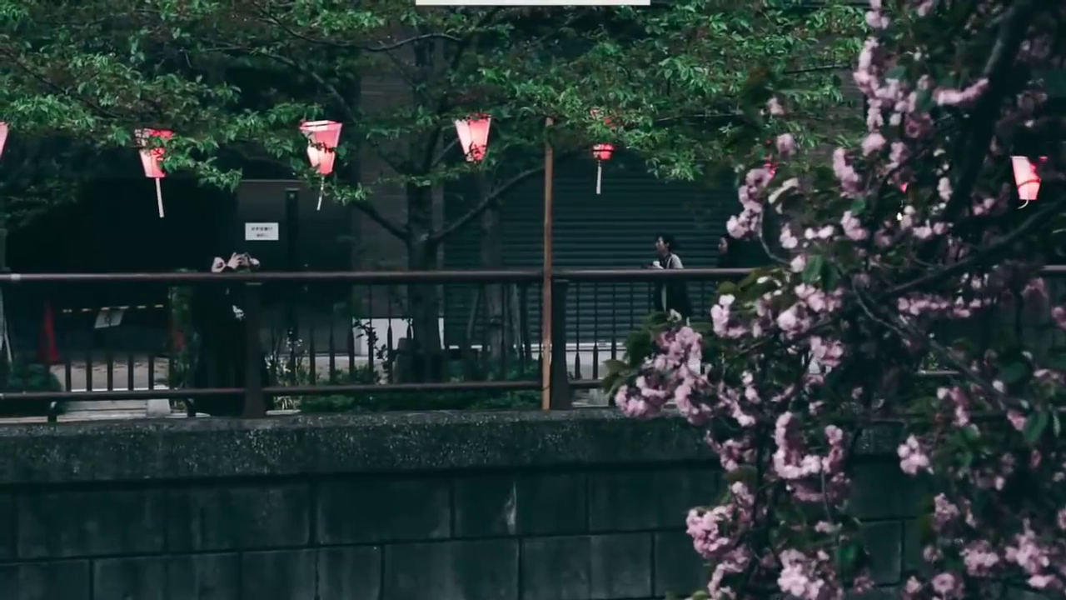
{"action": "key", "text": "Escape"}
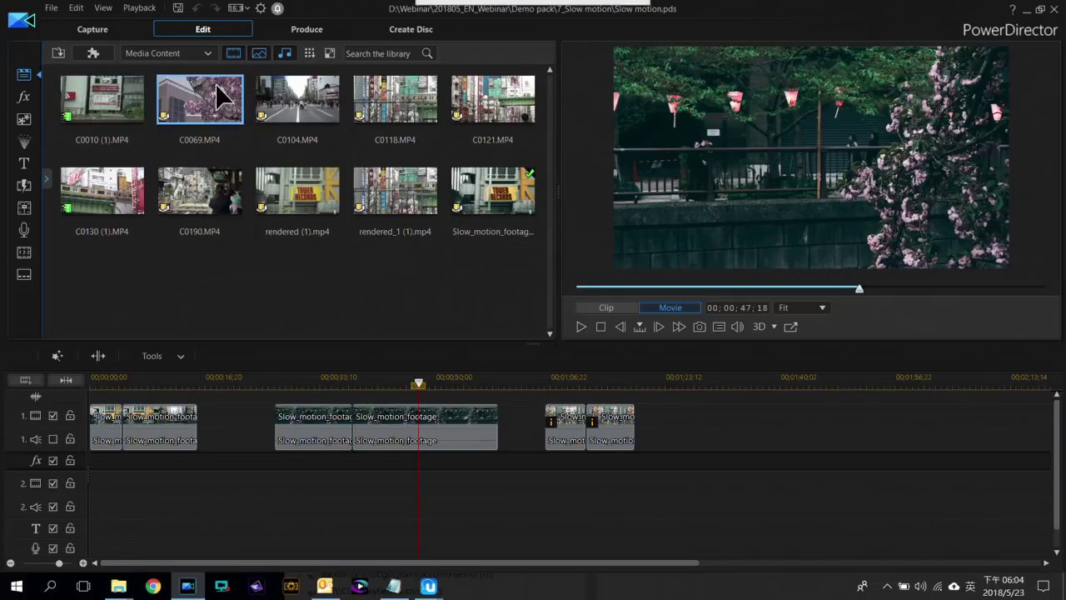
Add C0069.MP4 to track 1 after the last clip, starting at 00;01;23;14, and move the playhead to 00;01;43;02
{"action": "left_click_drag", "start_coordinate": [218, 101], "coordinate": [685, 419]}
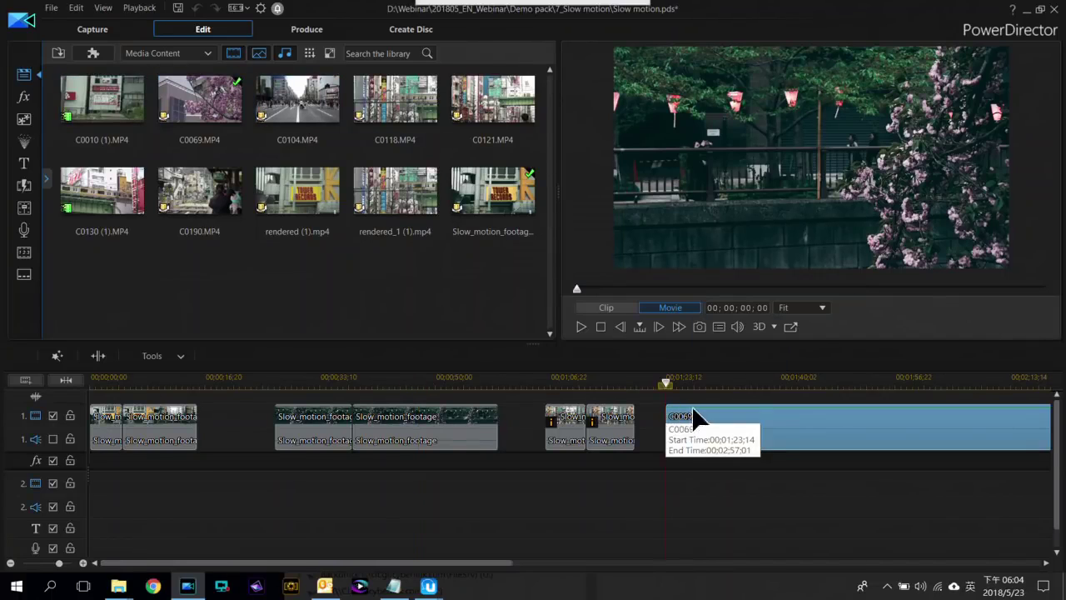
{"action": "scroll", "coordinate": [714, 478], "scroll_direction": "down", "scroll_amount": 2}
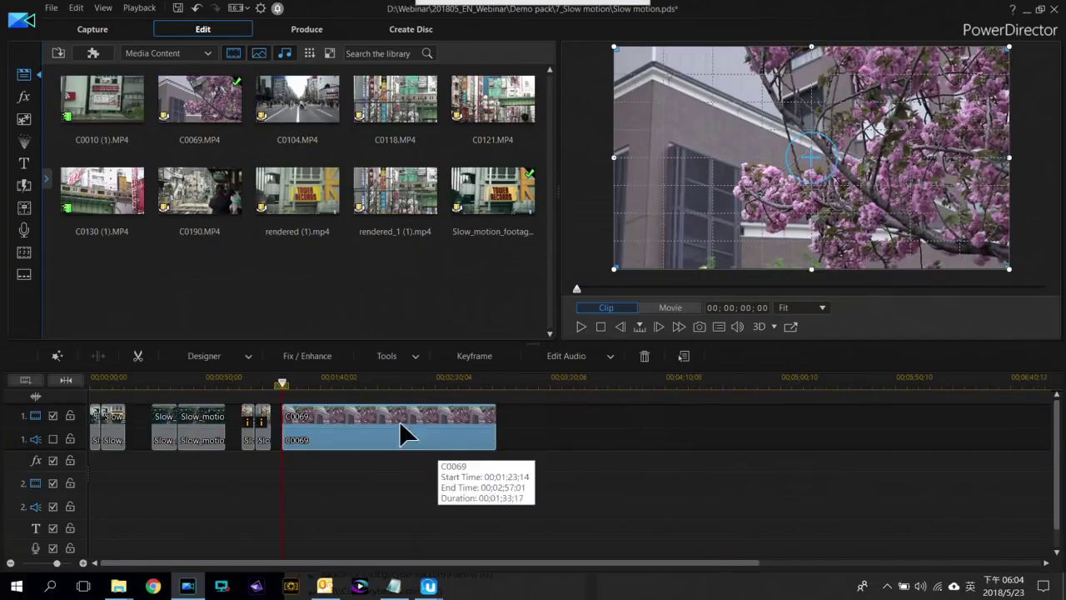
{"action": "left_click", "coordinate": [327, 384]}
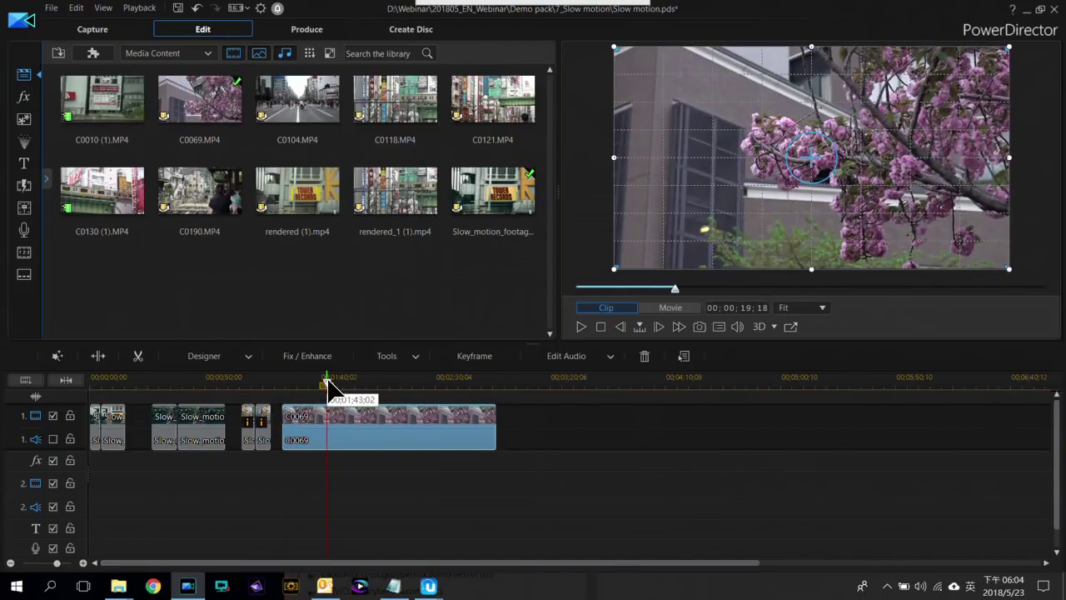
Look at the Video Speed option in the C0069 clip's Power Tools settings, and close the settings
{"action": "left_click", "coordinate": [408, 357]}
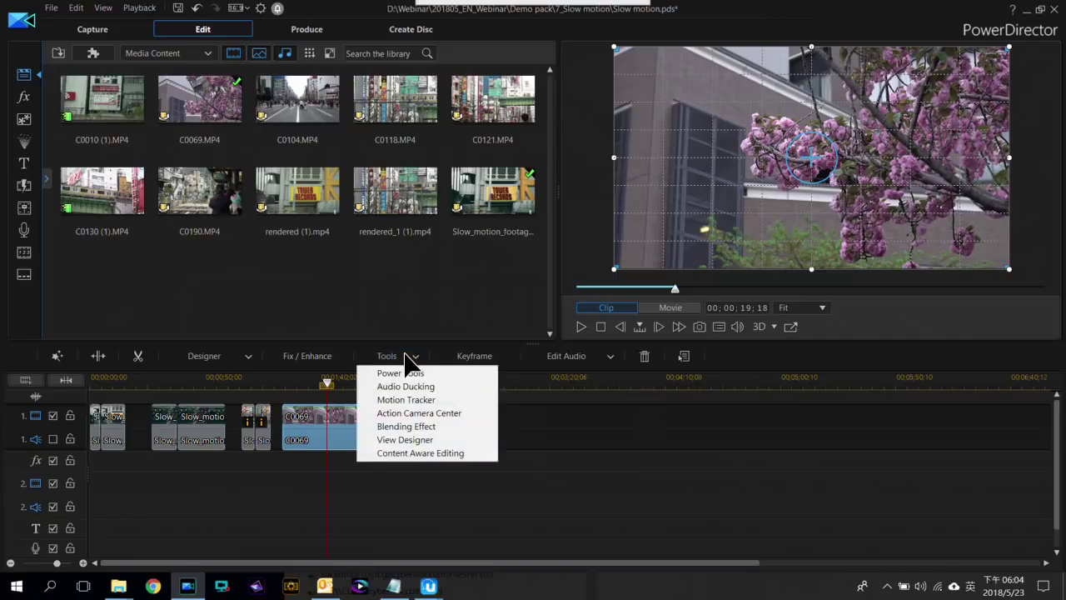
{"action": "left_click", "coordinate": [403, 372]}
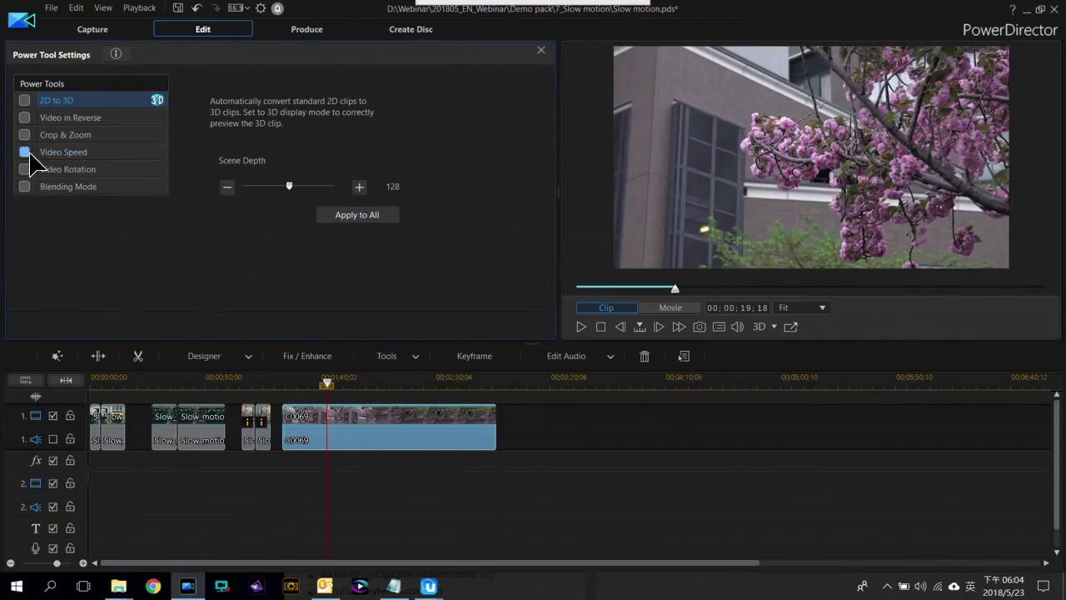
{"action": "left_click", "coordinate": [541, 51]}
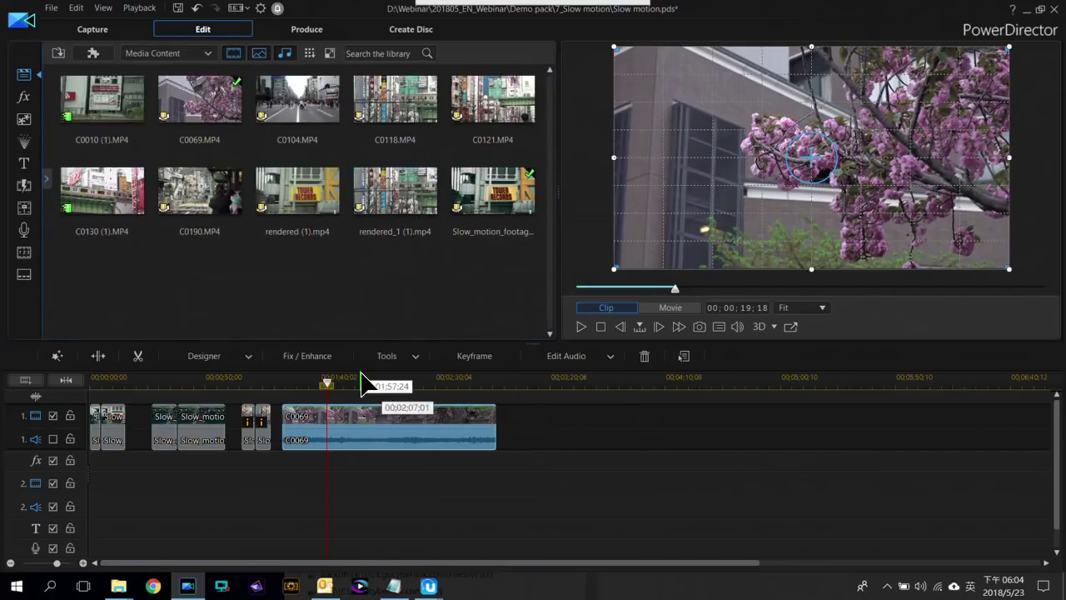
Open the C0069 clip in the Action Camera Center and create a time shift at 00;00;19;18
{"action": "left_click", "coordinate": [405, 360]}
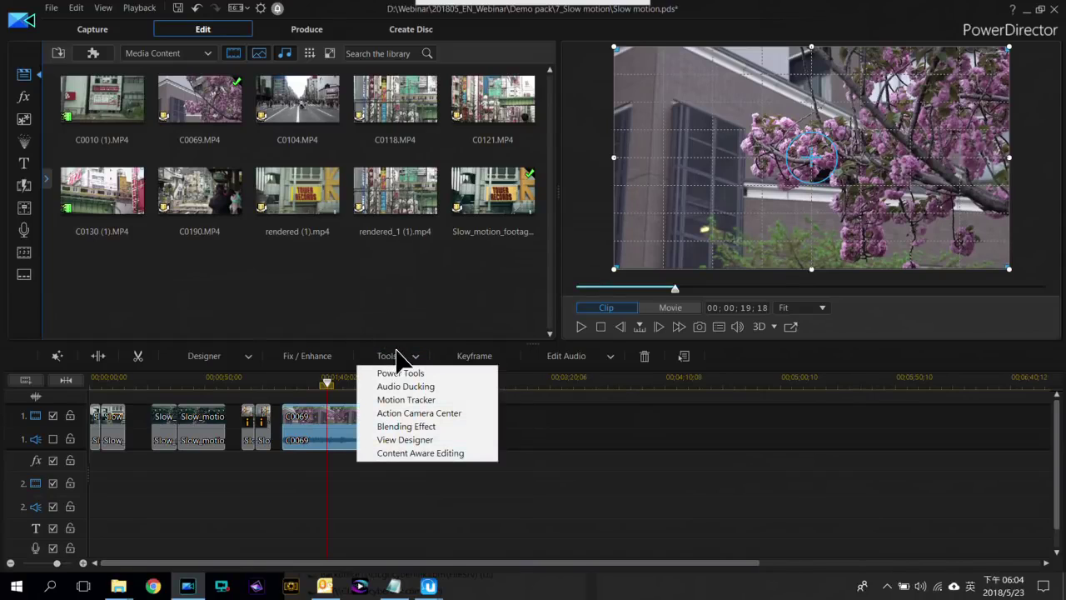
{"action": "left_click", "coordinate": [463, 415]}
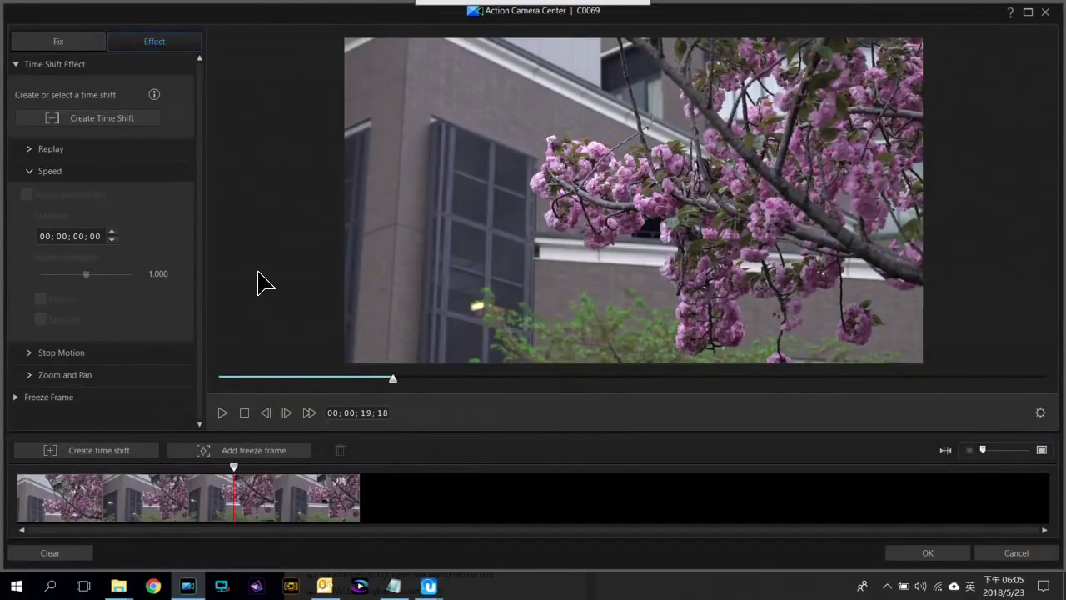
{"action": "left_click", "coordinate": [133, 118]}
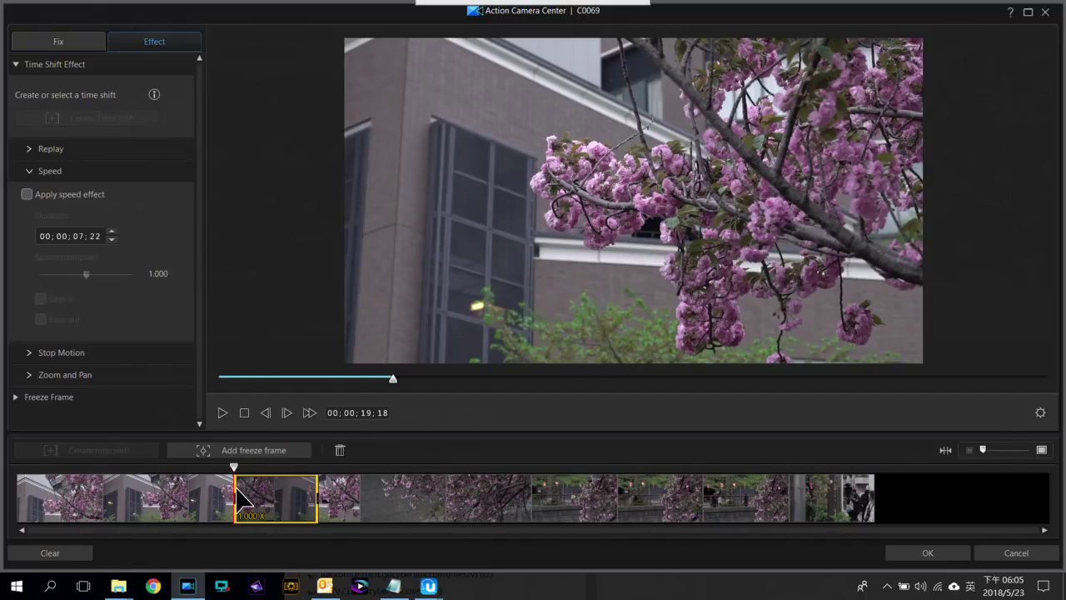
Adjust both ends of the time shift so it starts at 00;00;25;03 and lasts about 00;00;19;12
{"action": "left_click_drag", "start_coordinate": [240, 499], "coordinate": [214, 500]}
{"action": "left_click", "coordinate": [329, 502]}
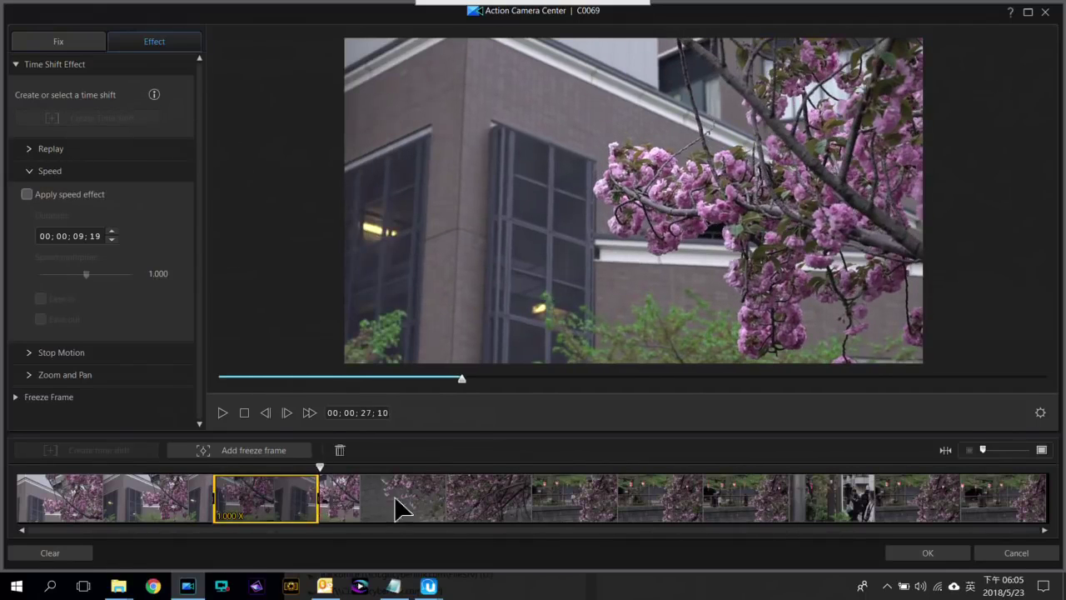
{"action": "left_click_drag", "start_coordinate": [318, 499], "coordinate": [507, 500]}
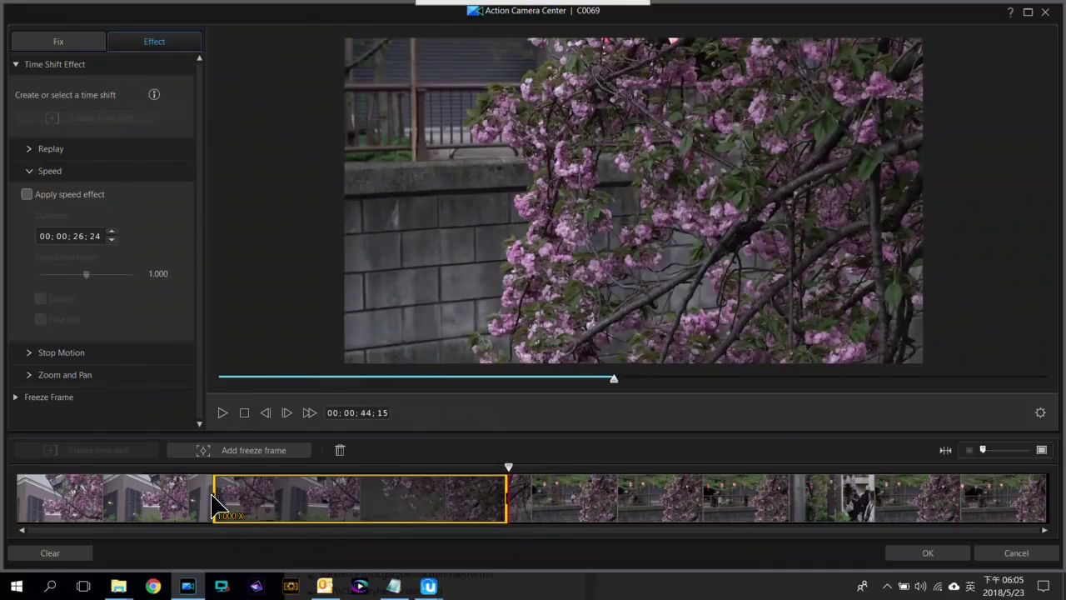
{"action": "left_click_drag", "start_coordinate": [213, 495], "coordinate": [297, 493]}
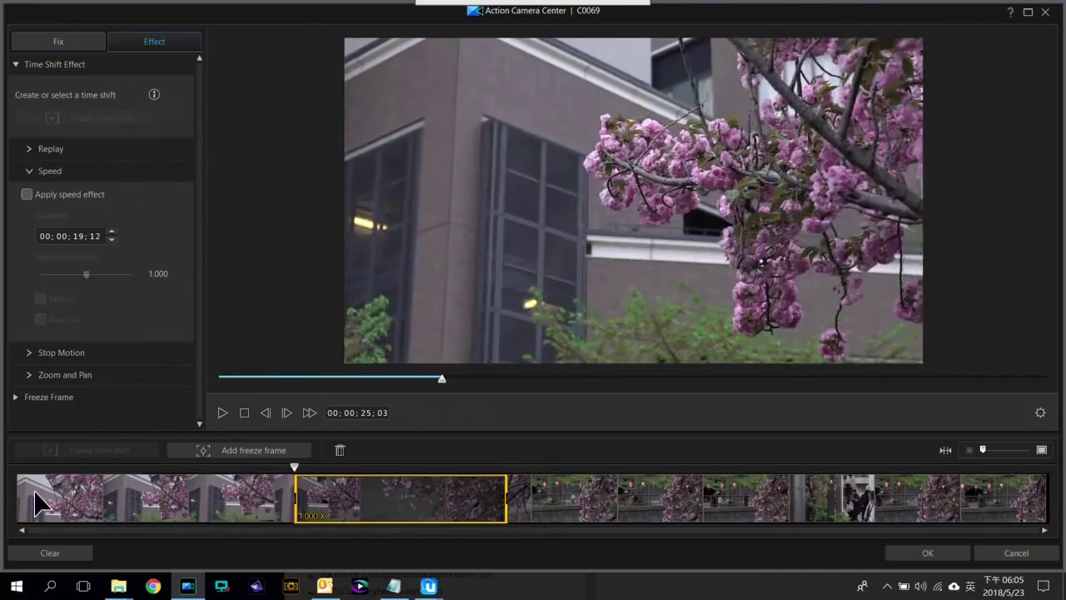
Play the clip from its beginning in the Action Camera Center to find the part to slow down
{"action": "left_click", "coordinate": [37, 491]}
{"action": "left_click_drag", "start_coordinate": [33, 467], "coordinate": [7, 481]}
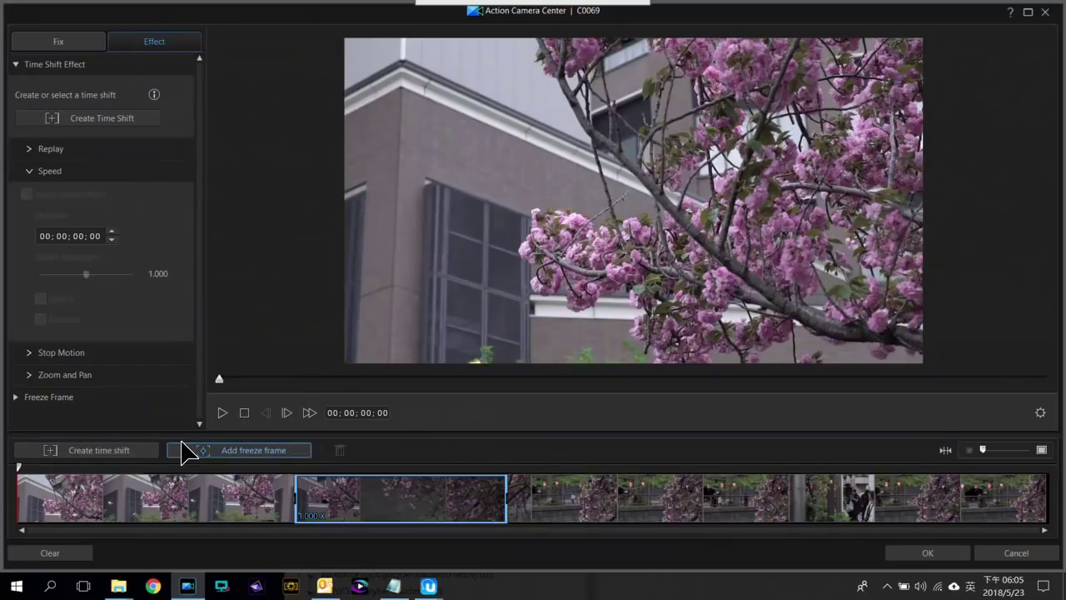
{"action": "key", "text": "space"}
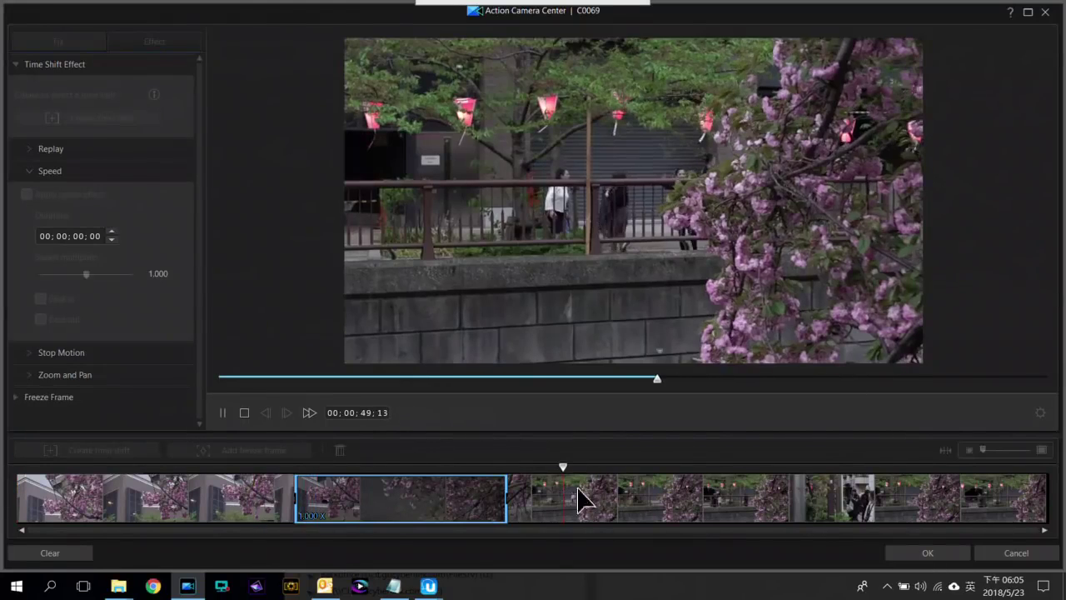
{"action": "key", "text": "space"}
Change the time shift's range to start at 00;00;55;01 and last about 00;00;12;28, over the riverside railing scene
{"action": "left_click", "coordinate": [535, 499]}
{"action": "left_click", "coordinate": [425, 505]}
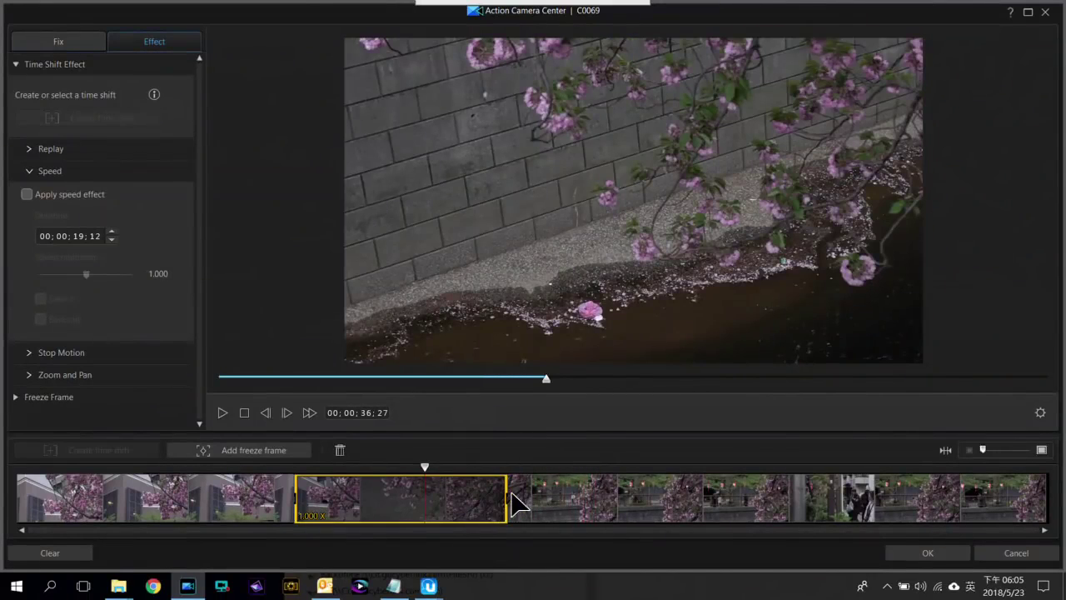
{"action": "left_click_drag", "start_coordinate": [510, 502], "coordinate": [766, 511]}
{"action": "left_click_drag", "start_coordinate": [300, 501], "coordinate": [627, 498]}
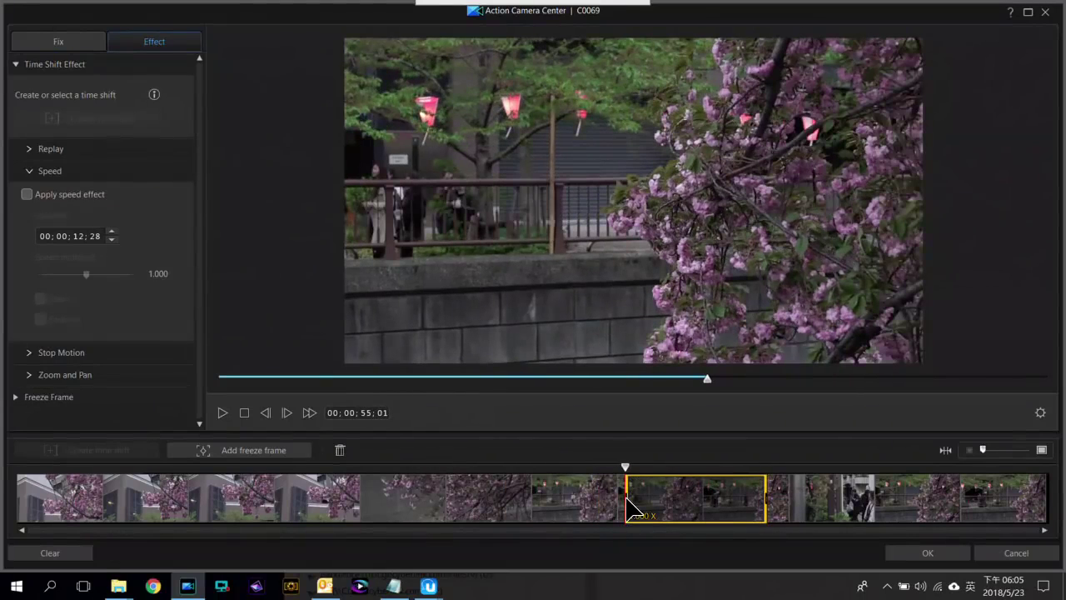
{"action": "left_click", "coordinate": [581, 508]}
{"action": "left_click", "coordinate": [662, 505]}
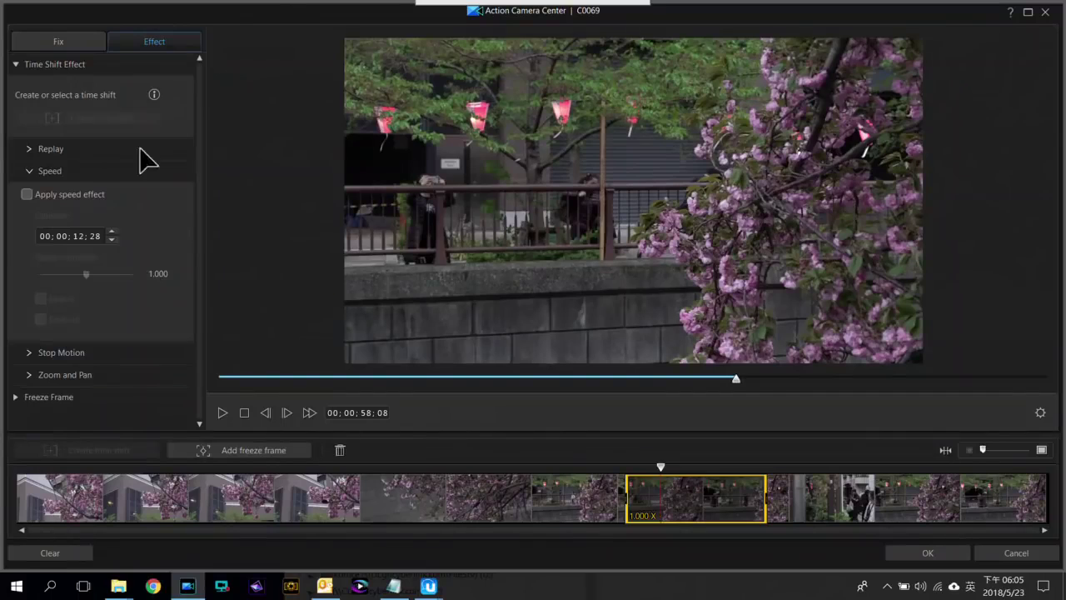
Apply a speed effect with a 0.200 multiplier, ease in and ease out to the time shift, and place the playhead just before it
{"action": "left_click", "coordinate": [27, 195]}
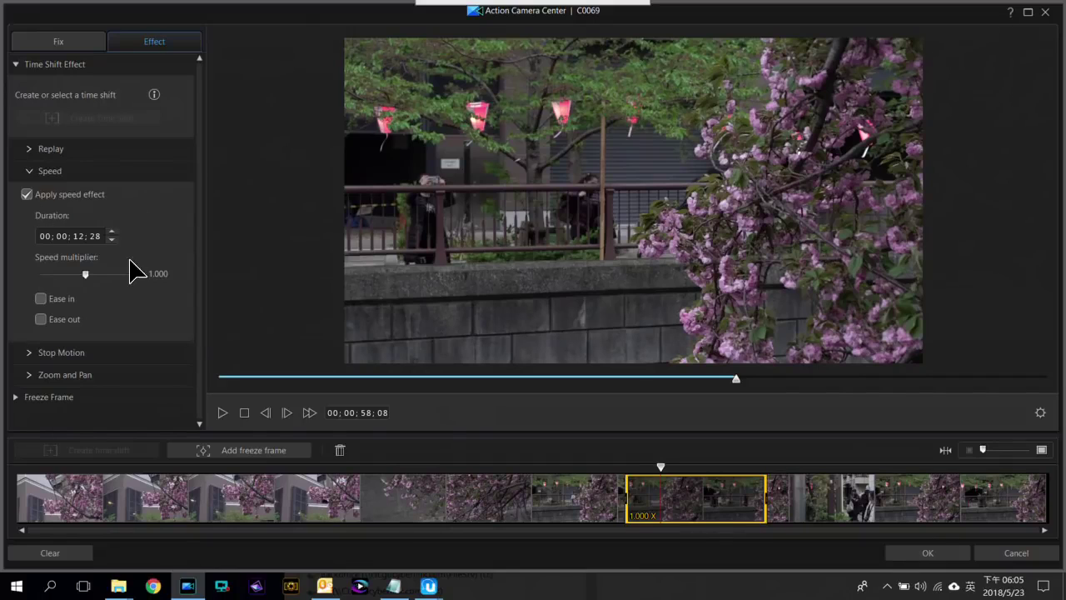
{"action": "left_click", "coordinate": [172, 274]}
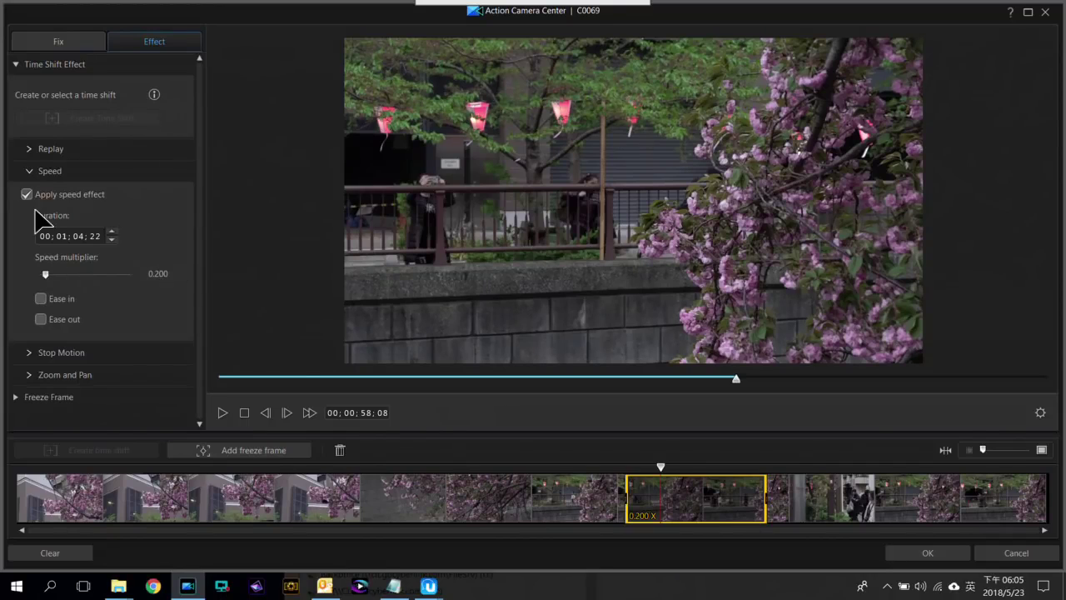
{"action": "left_click", "coordinate": [43, 298]}
{"action": "left_click", "coordinate": [41, 319]}
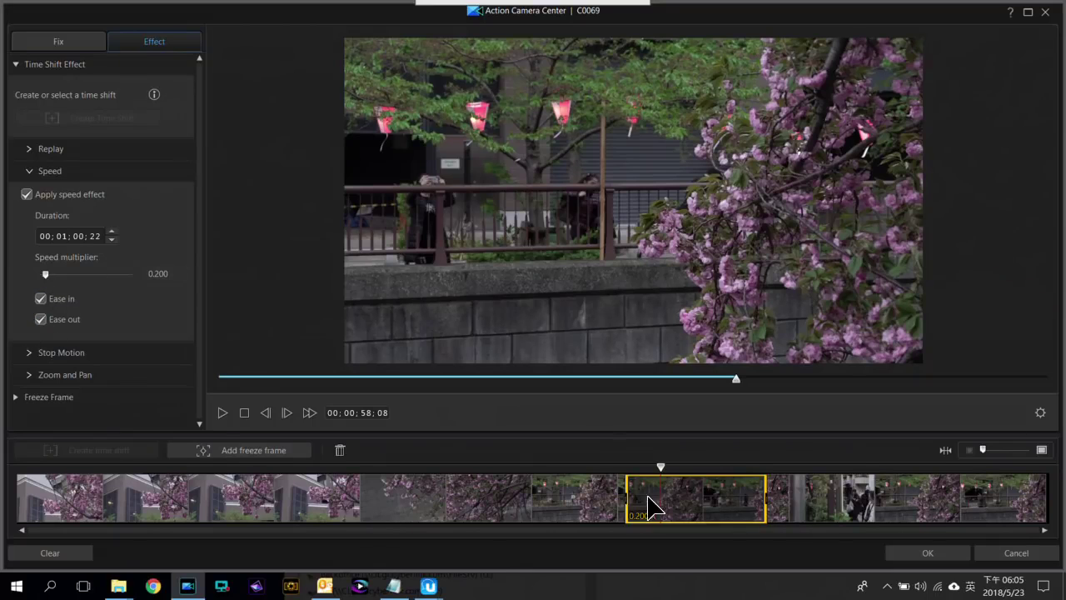
{"action": "left_click", "coordinate": [621, 504]}
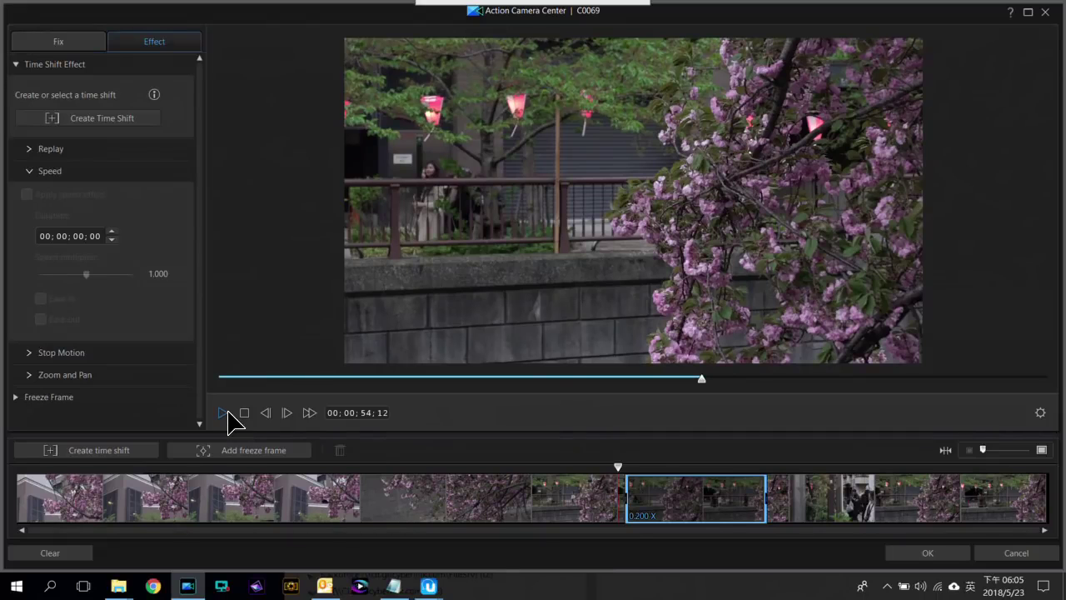
Preview the slowed railing scene from just before its time shift and apply the Action Camera Center changes
{"action": "left_click", "coordinate": [223, 413]}
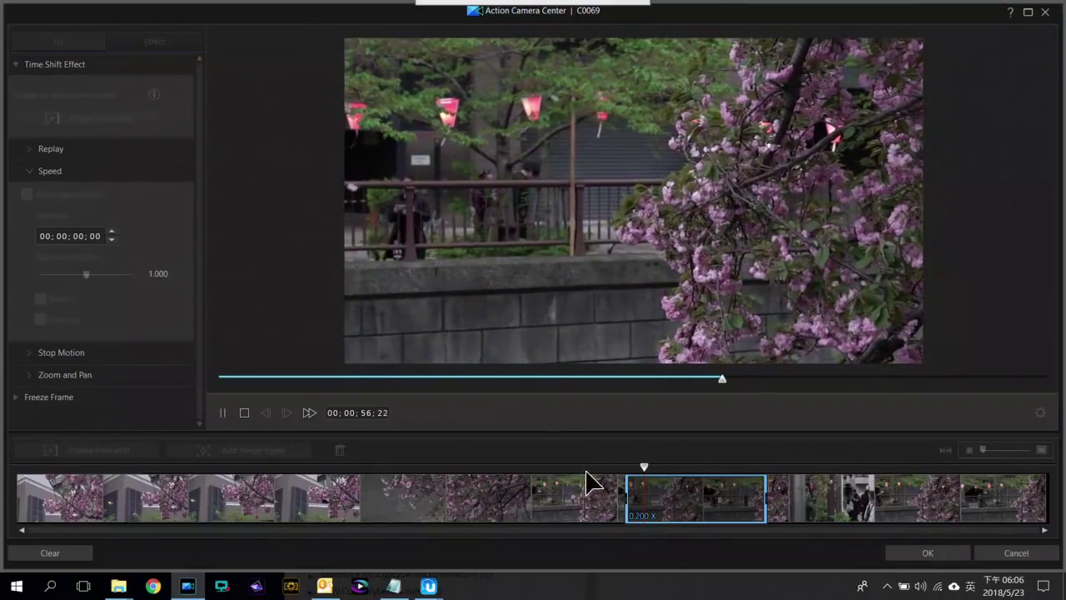
{"action": "left_click", "coordinate": [244, 413]}
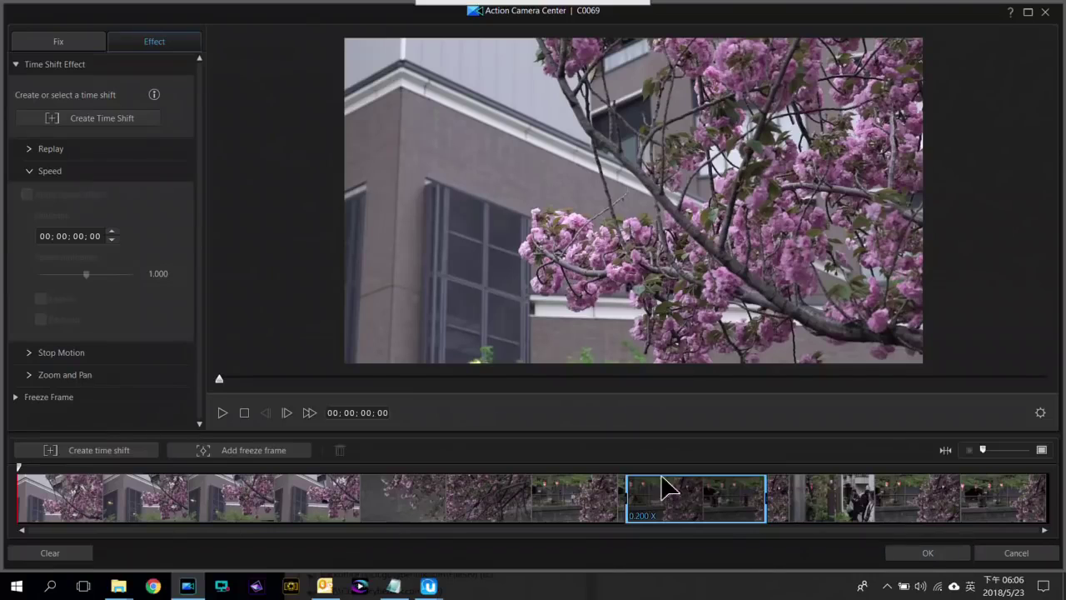
{"action": "left_click", "coordinate": [927, 552]}
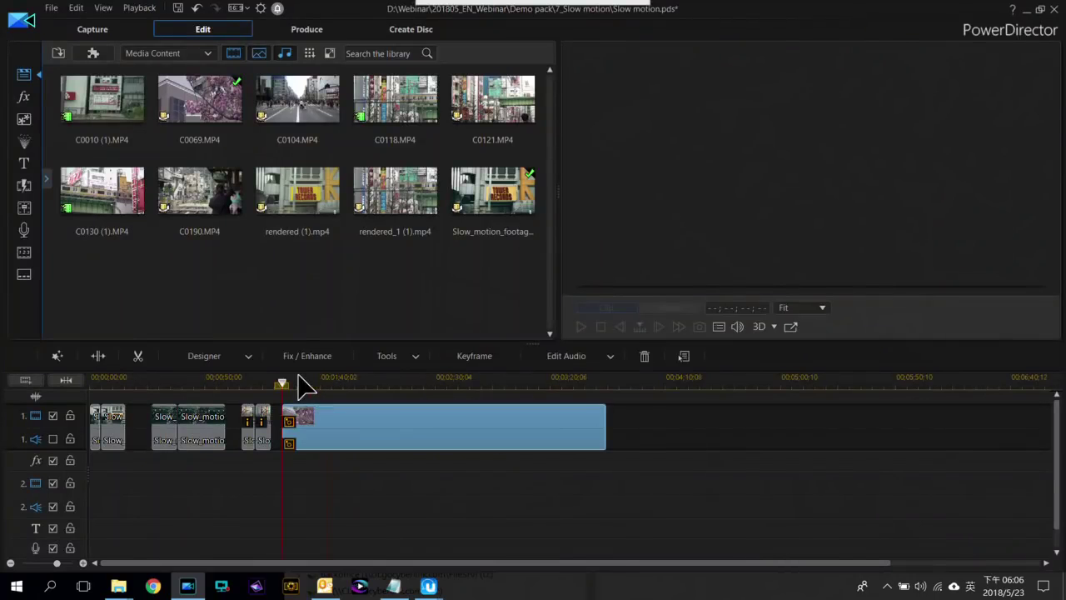
Scrub the cherry blossom clip to 00;00;48;24 and reopen it in the Action Camera Center
{"action": "left_click", "coordinate": [366, 386]}
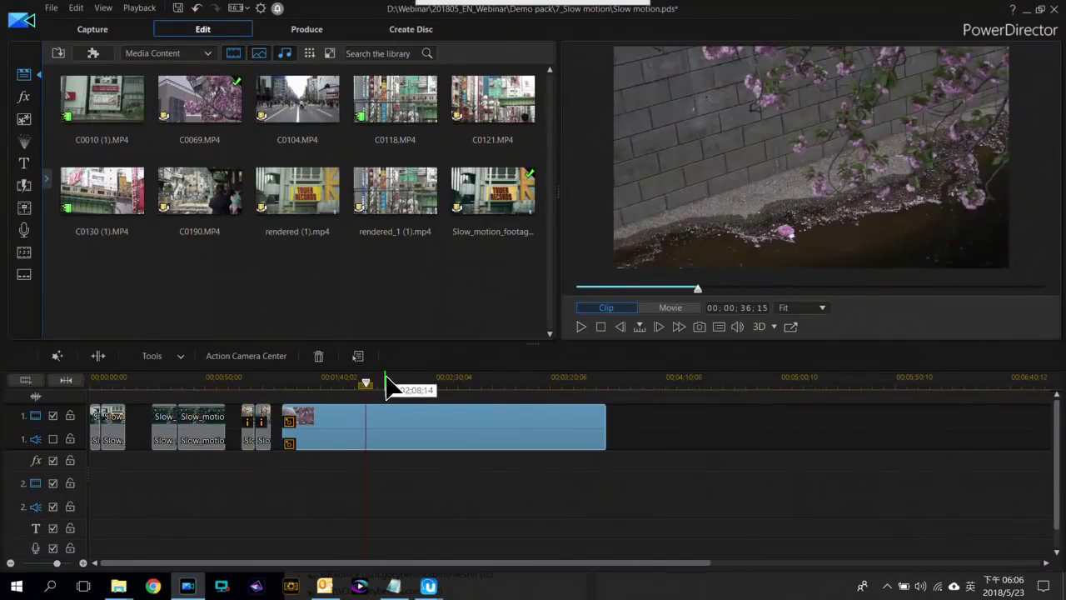
{"action": "mouse_move", "coordinate": [392, 381]}
{"action": "left_mouse_down"}
{"action": "mouse_move", "coordinate": [409, 384]}
{"action": "mouse_move", "coordinate": [397, 393]}
{"action": "left_mouse_up"}
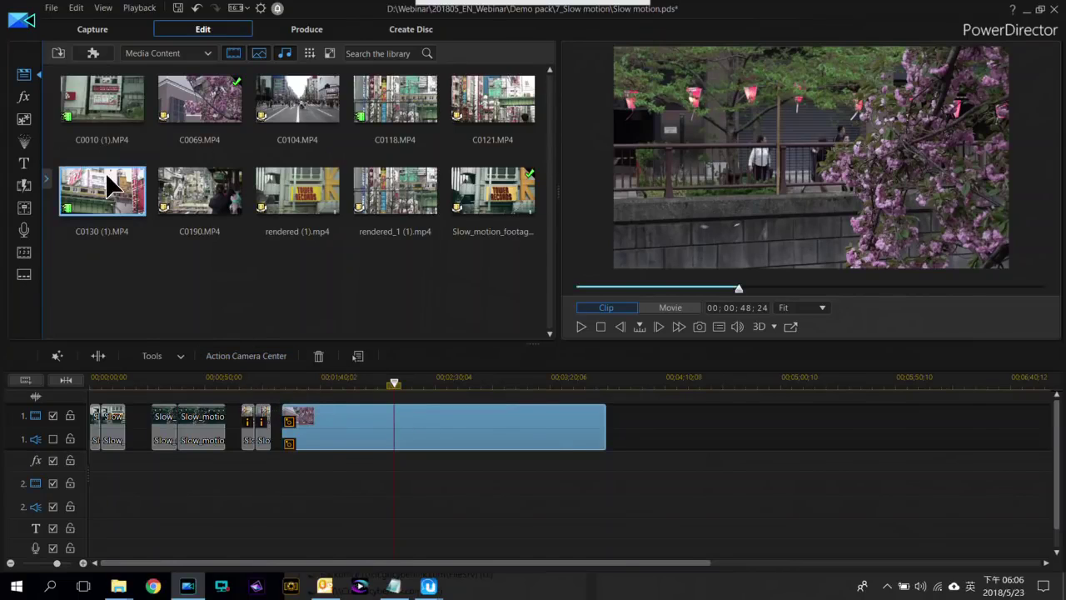
{"action": "left_click", "coordinate": [246, 355]}
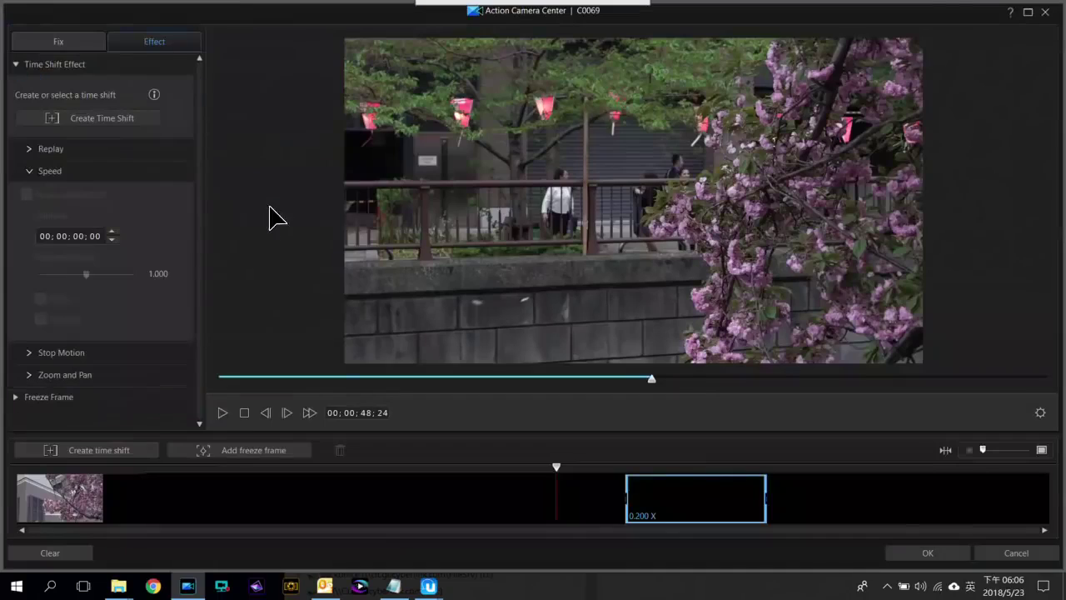
Create a second time shift ahead of the 0.200 X one, extending its start earlier and pulling its end back to leave a gap
{"action": "left_click", "coordinate": [112, 121]}
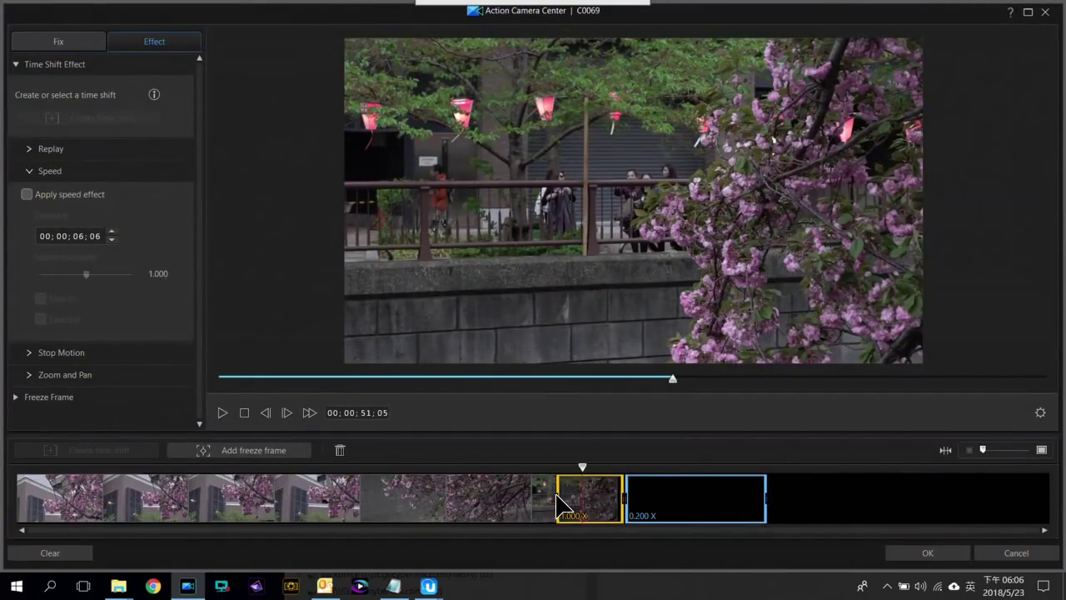
{"action": "left_click_drag", "start_coordinate": [557, 505], "coordinate": [518, 506]}
{"action": "mouse_move", "coordinate": [614, 506]}
{"action": "left_mouse_down"}
{"action": "mouse_move", "coordinate": [633, 500]}
{"action": "mouse_move", "coordinate": [595, 503]}
{"action": "left_mouse_up"}
Review the speed settings of the 0.200 X time shift and play the clip from just before it
{"action": "left_click", "coordinate": [670, 504]}
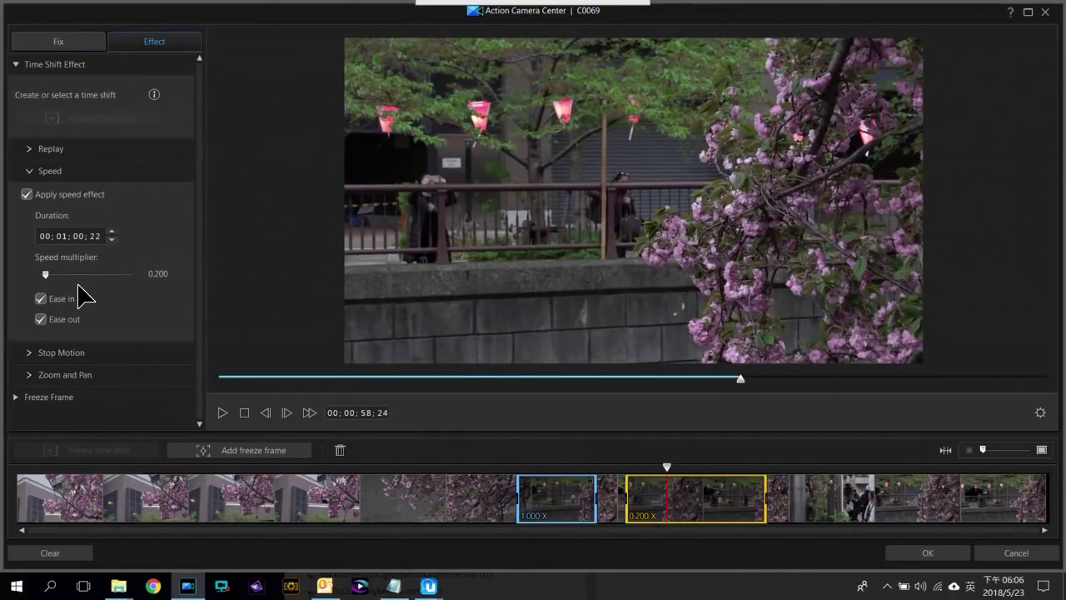
{"action": "left_click", "coordinate": [622, 498]}
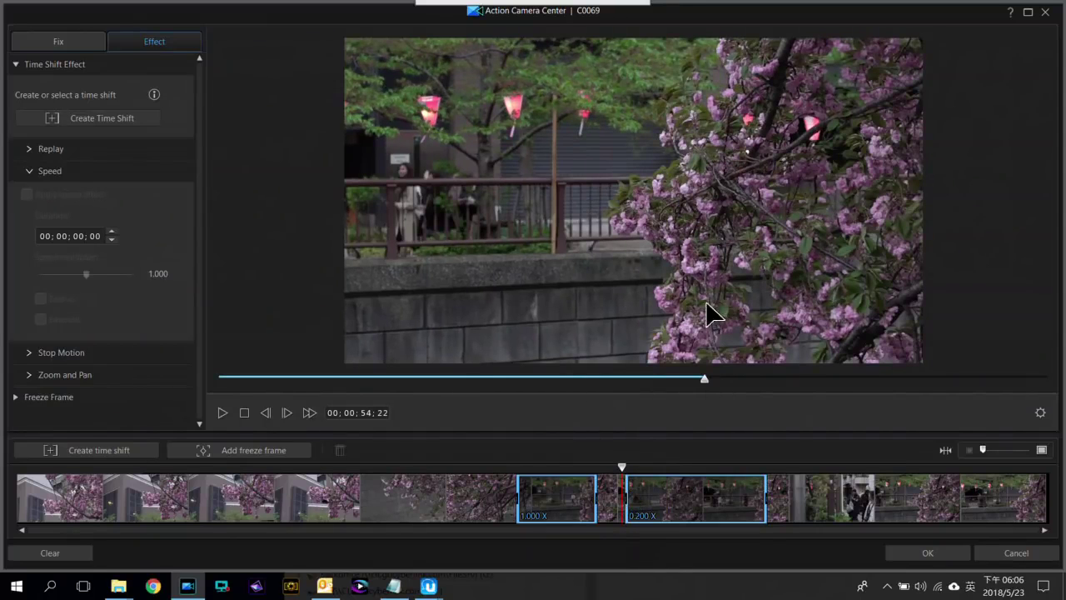
{"action": "key", "text": "space"}
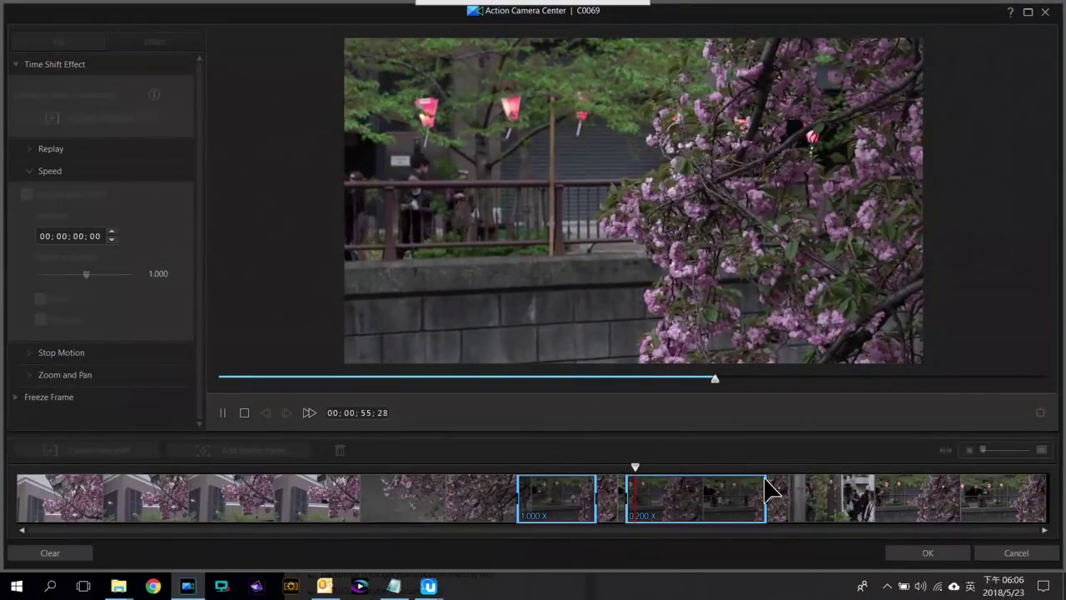
Apply the Action Camera Center changes and deselect the clip in the timeline
{"action": "left_click", "coordinate": [930, 554]}
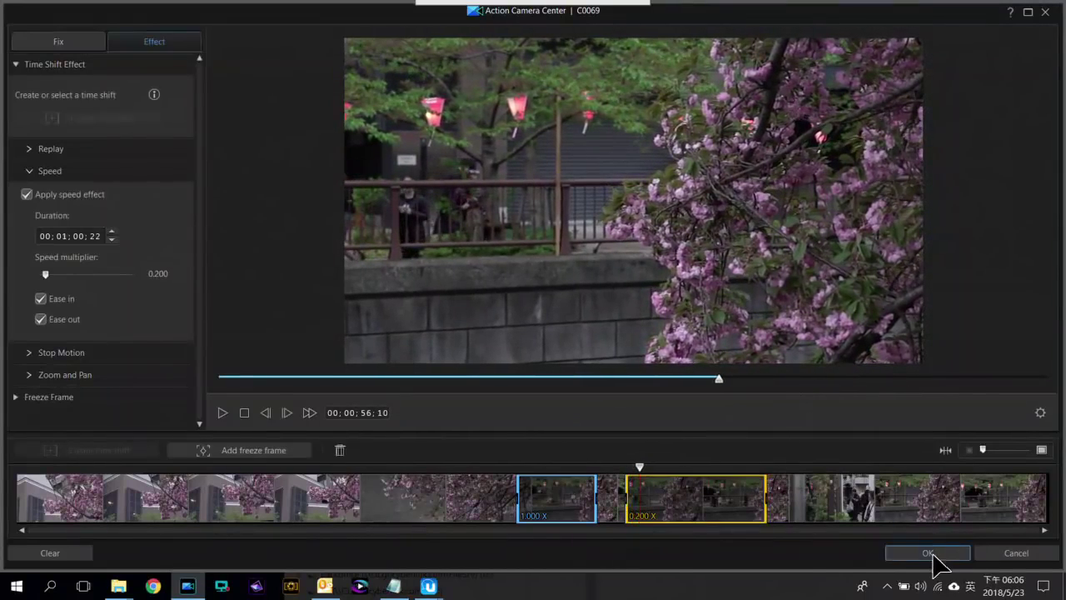
{"action": "left_click", "coordinate": [690, 444]}
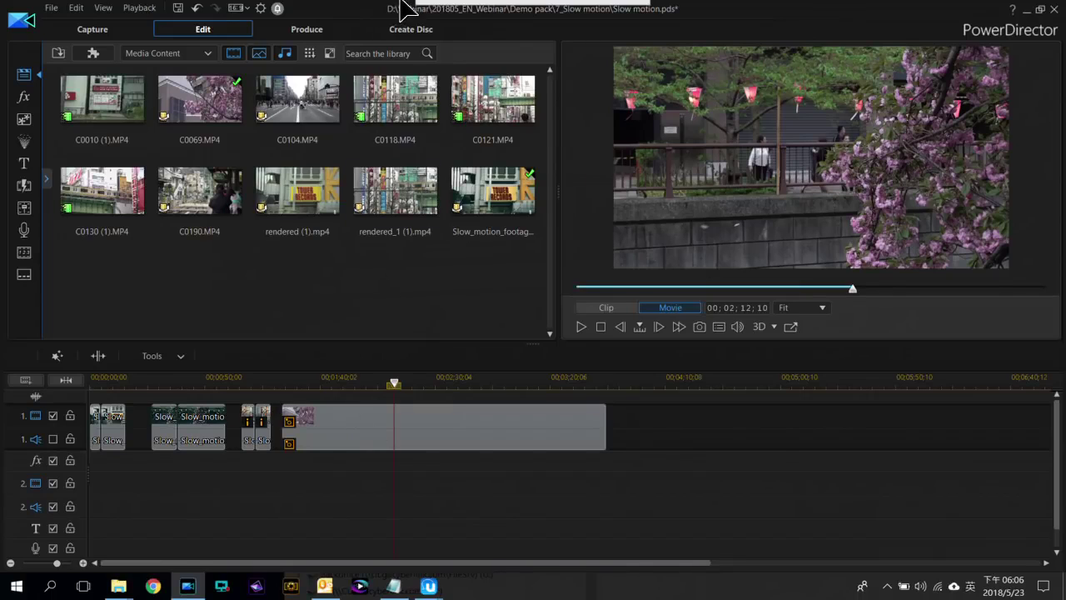
{"action": "mouse_move", "coordinate": [433, 9]}
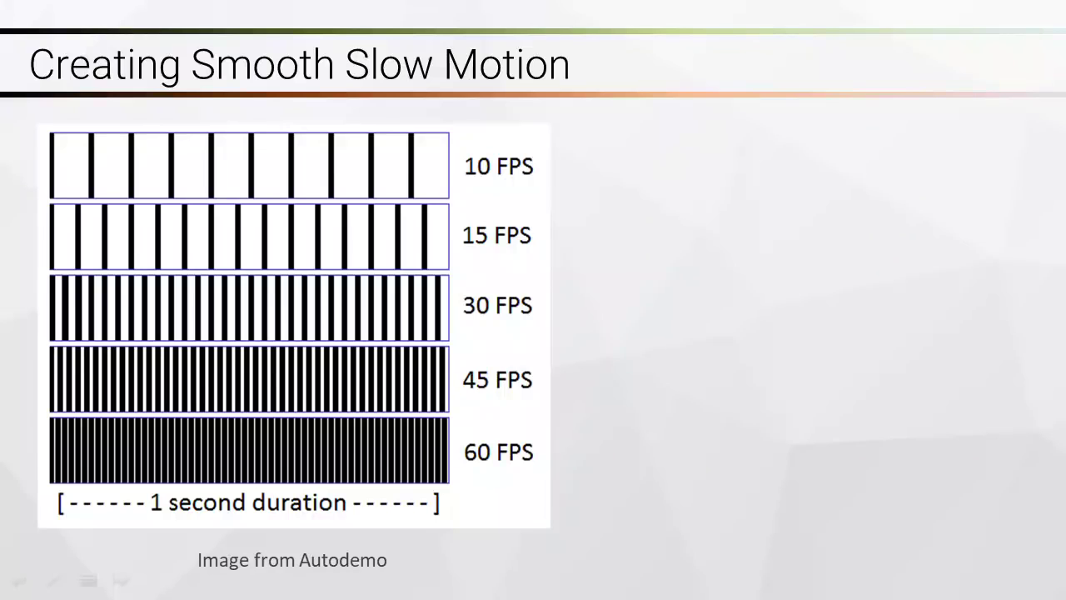